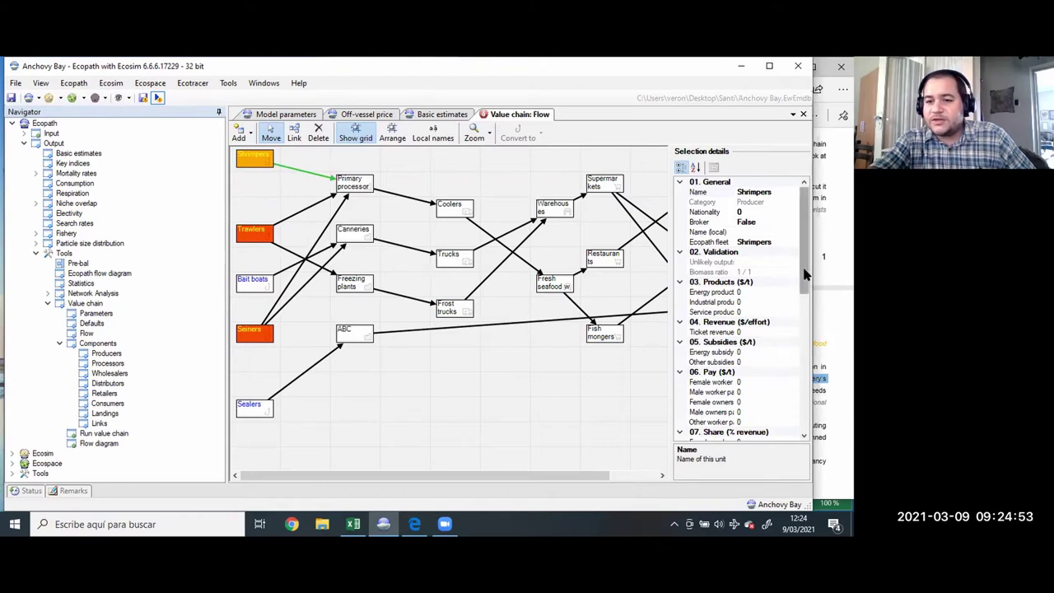
Inspect the Shrimpers properties and the Shrimpers and Trawlers landings links to the primary processors, including the cod and whiting entries
drag(801, 284, 793, 304)
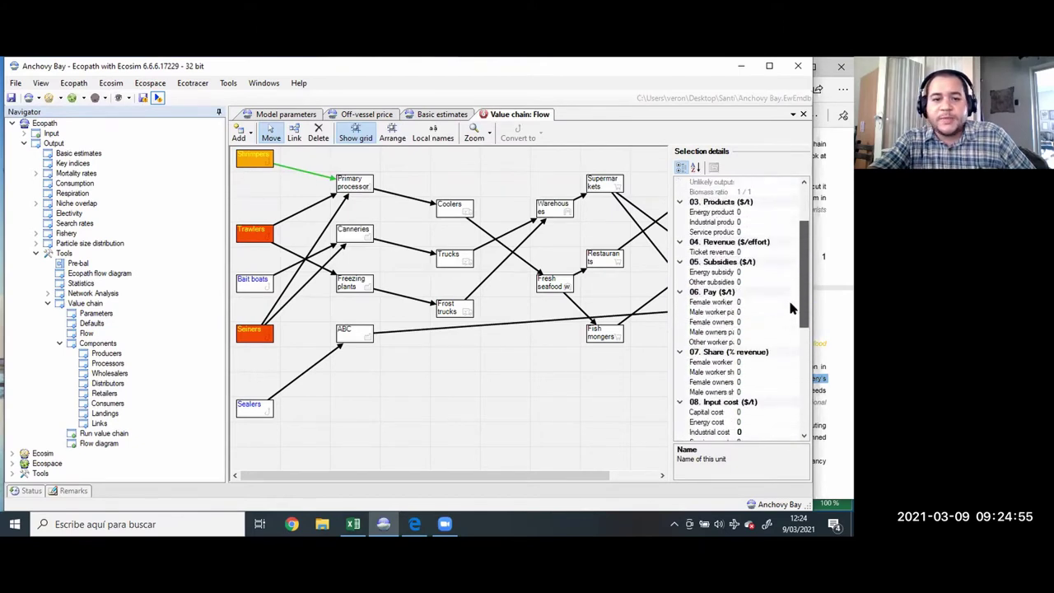
click(322, 175)
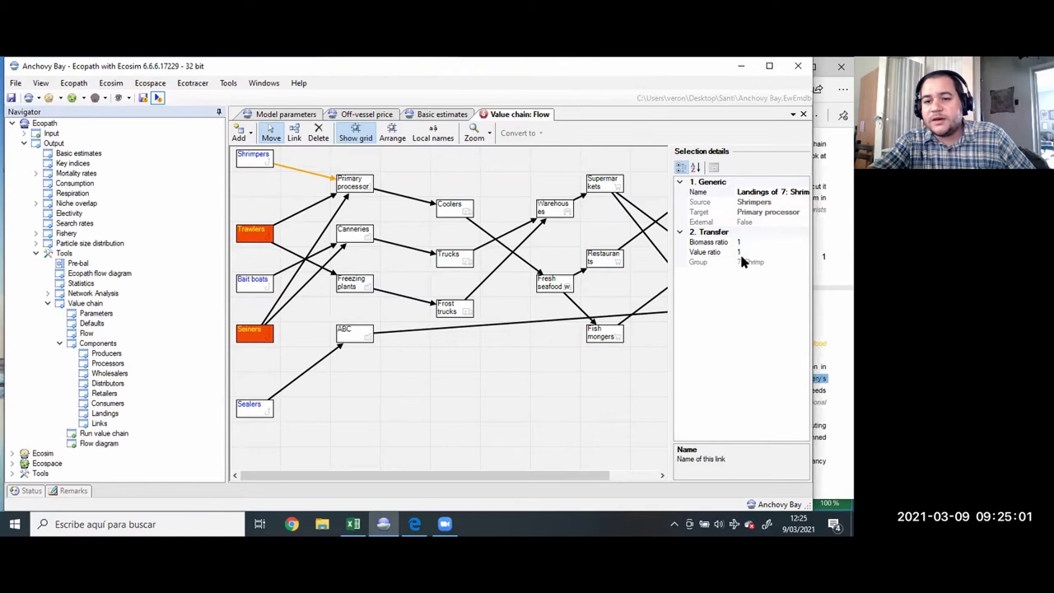
click(288, 217)
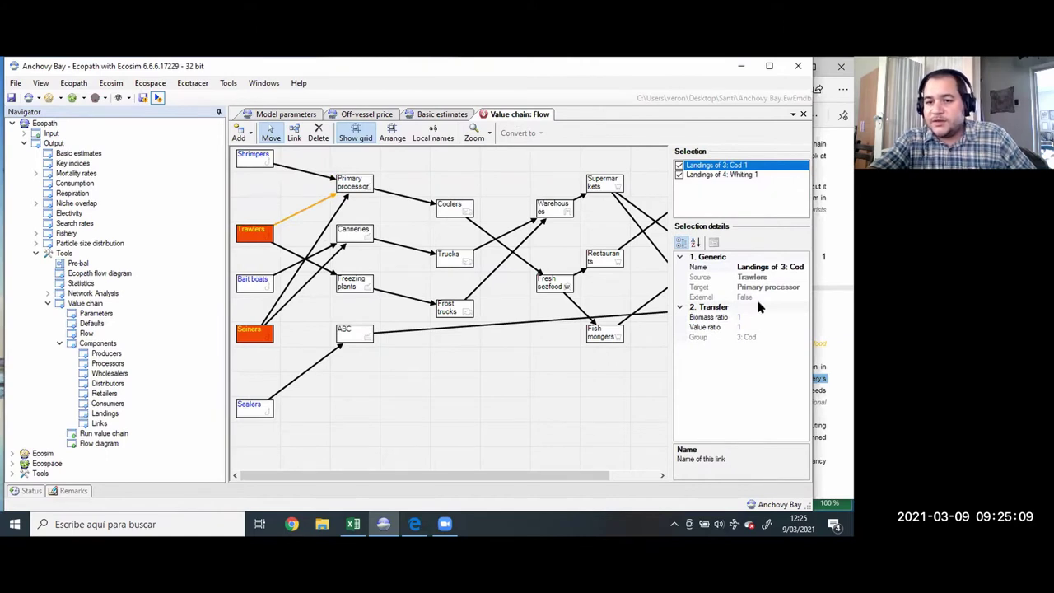
click(729, 175)
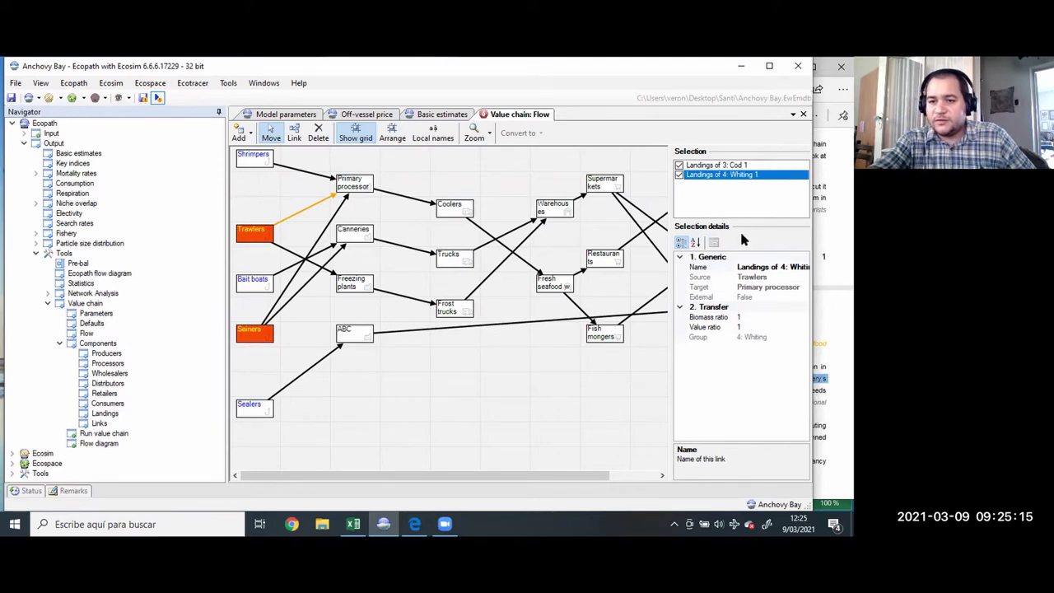
click(710, 165)
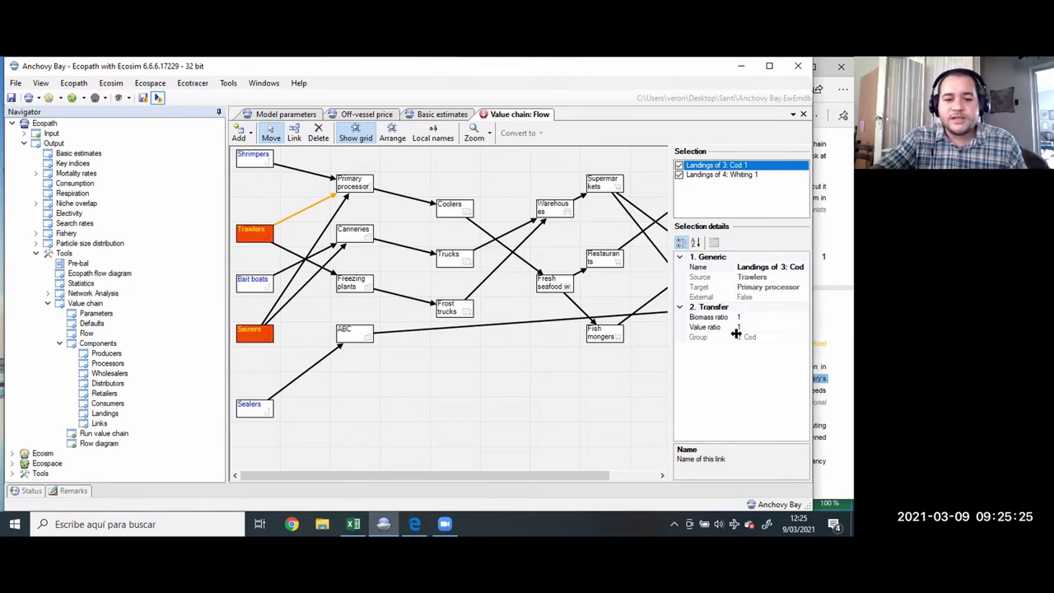
Bring up the Anchovy_bay_value_chain workbook in an enlarged window and open the value chain's Landings component table alongside it
click(353, 524)
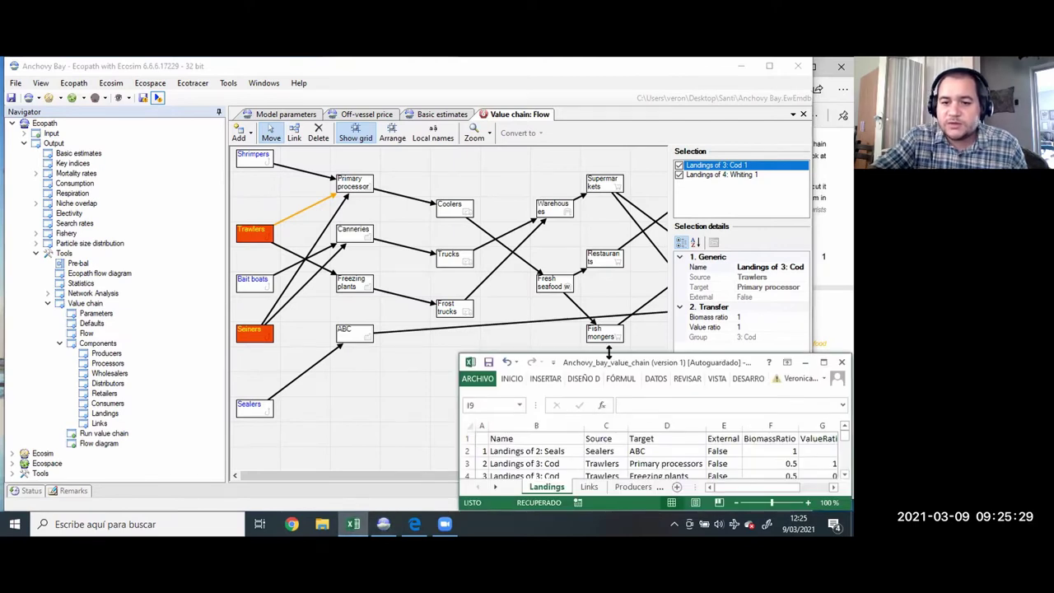
drag(608, 353, 609, 206)
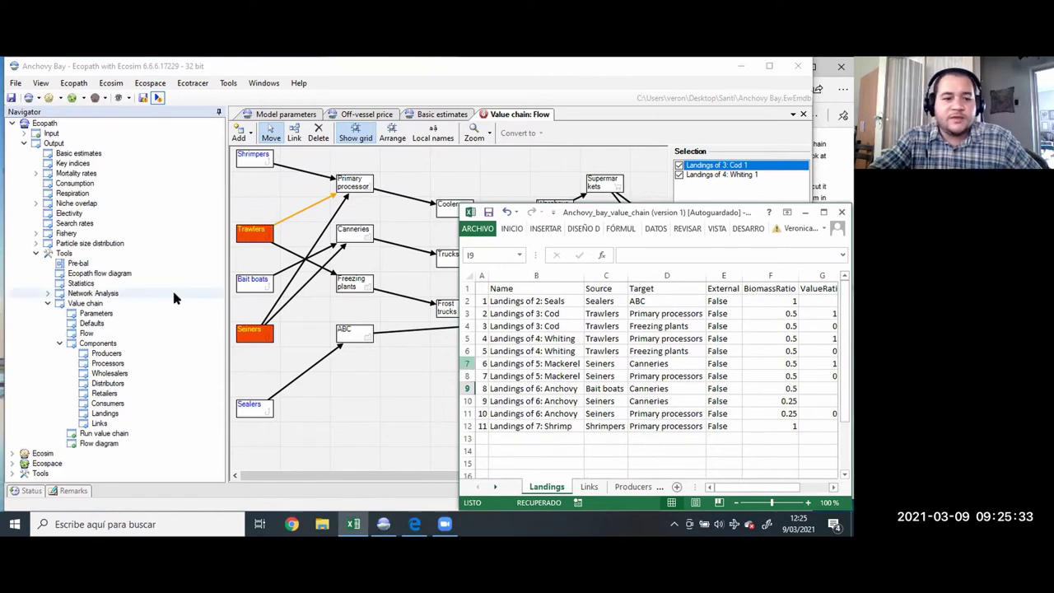
click(106, 413)
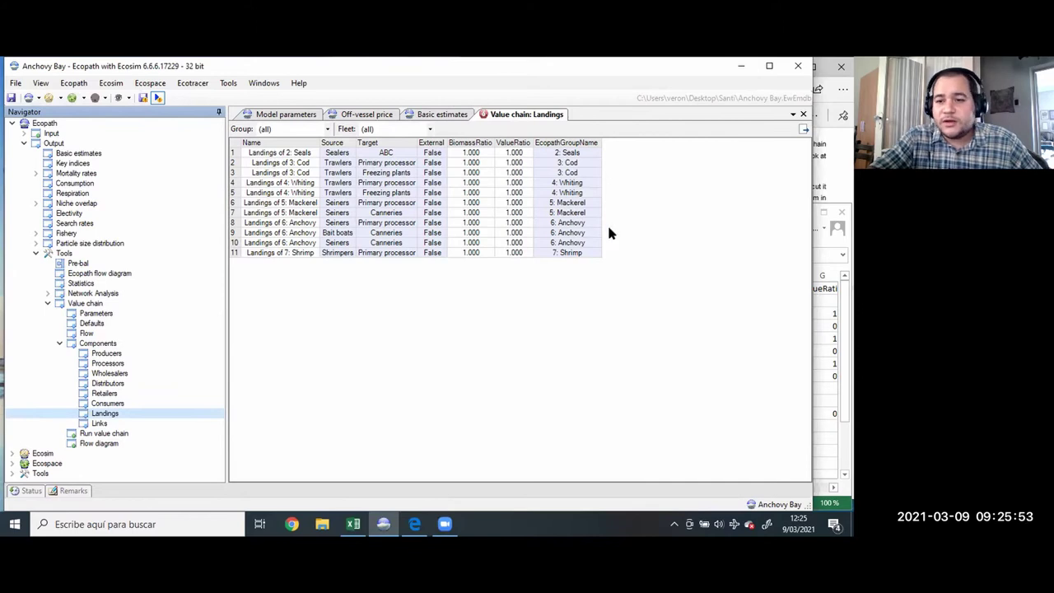
click(822, 332)
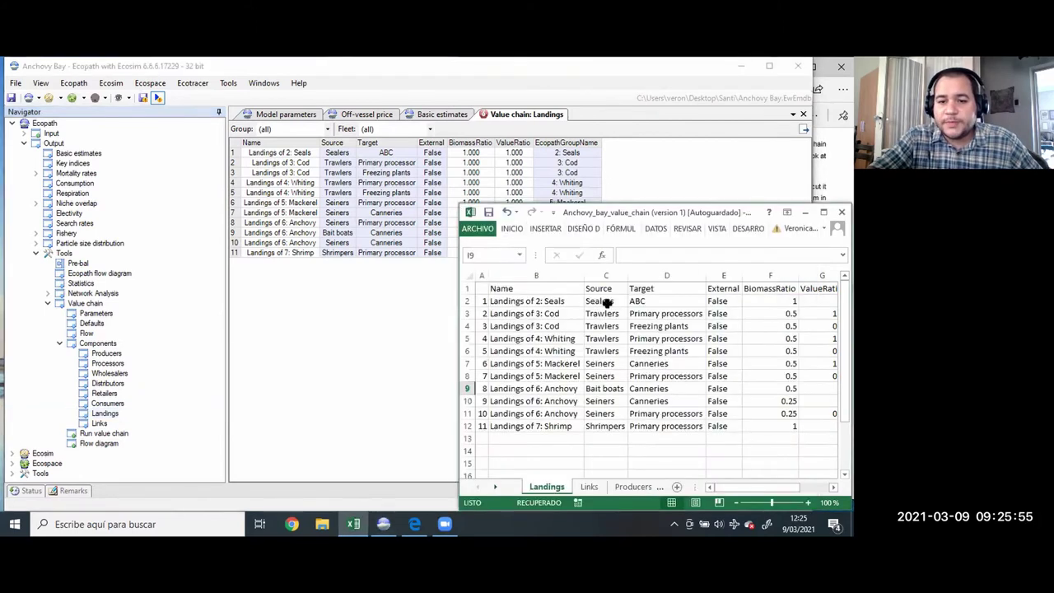
Copy the BiomassRatio and ValueRatio values of all landings, cells F2:G12, from the workbook's Landings sheet
click(763, 302)
key(shift+Down)
key(shift+Down)
key(shift+Down)
key(shift+Down)
key(shift+Down)
key(shift+Down)
key(shift+Down)
key(shift+Down)
key(shift+Down)
key(shift+Down)
key(shift+Down)
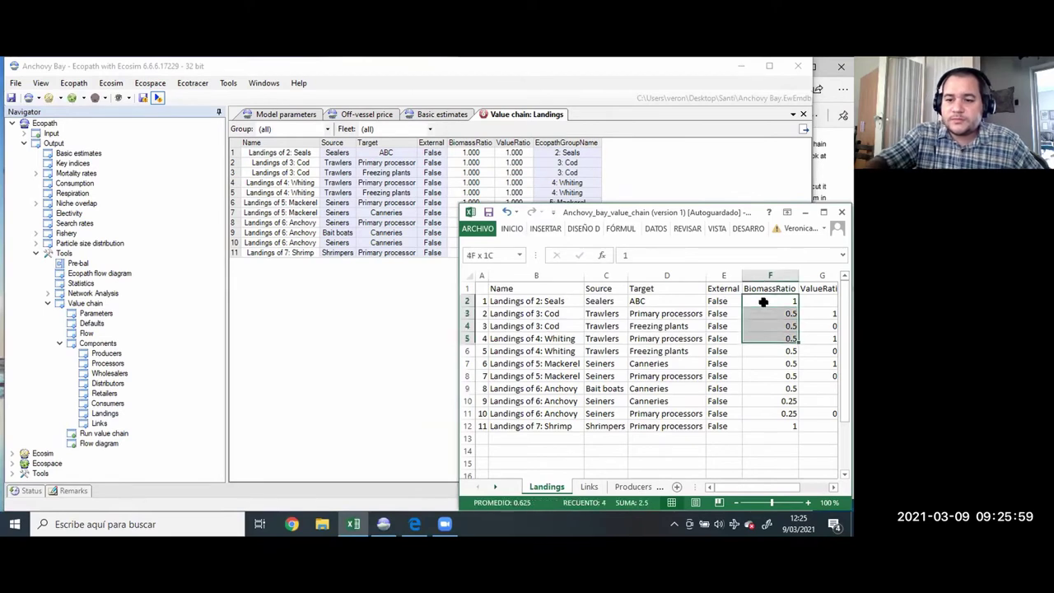
key(shift+Up)
key(shift+Right)
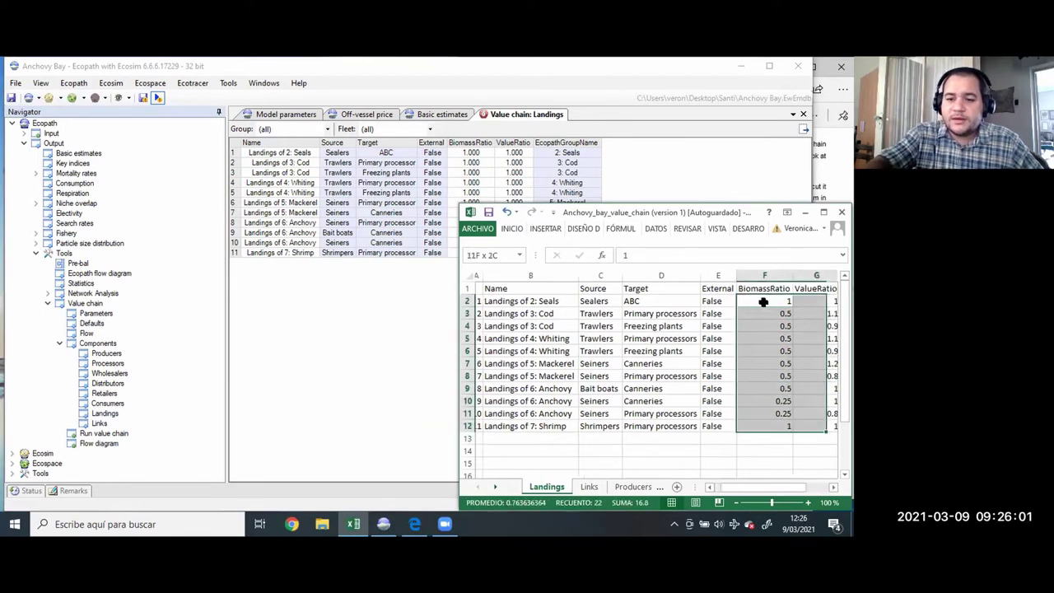
key(ctrl+c)
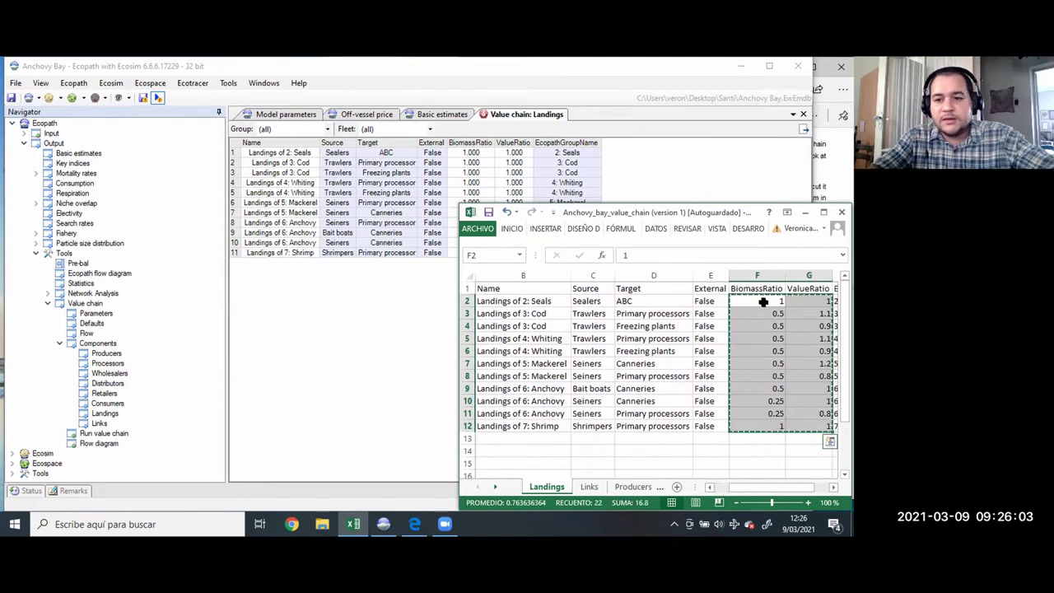
Paste the copied ratios into the BiomassRatio and ValueRatio columns for all landings rows in Ecopath's value chain table
click(385, 173)
drag(472, 155, 515, 255)
key(ctrl+v)
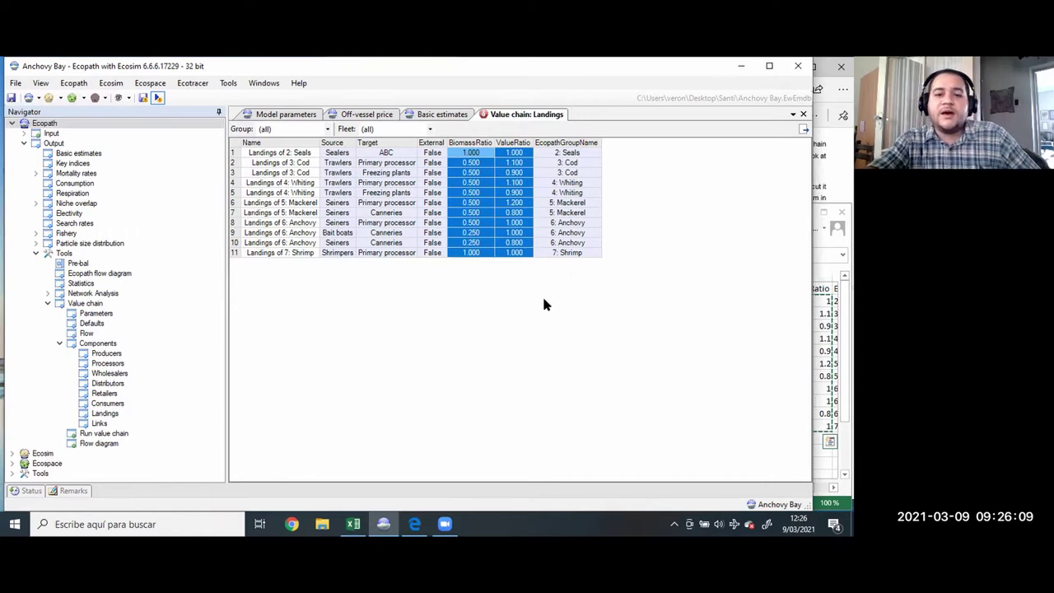
Filter the value chain landings table to the group 3: Cod
click(345, 195)
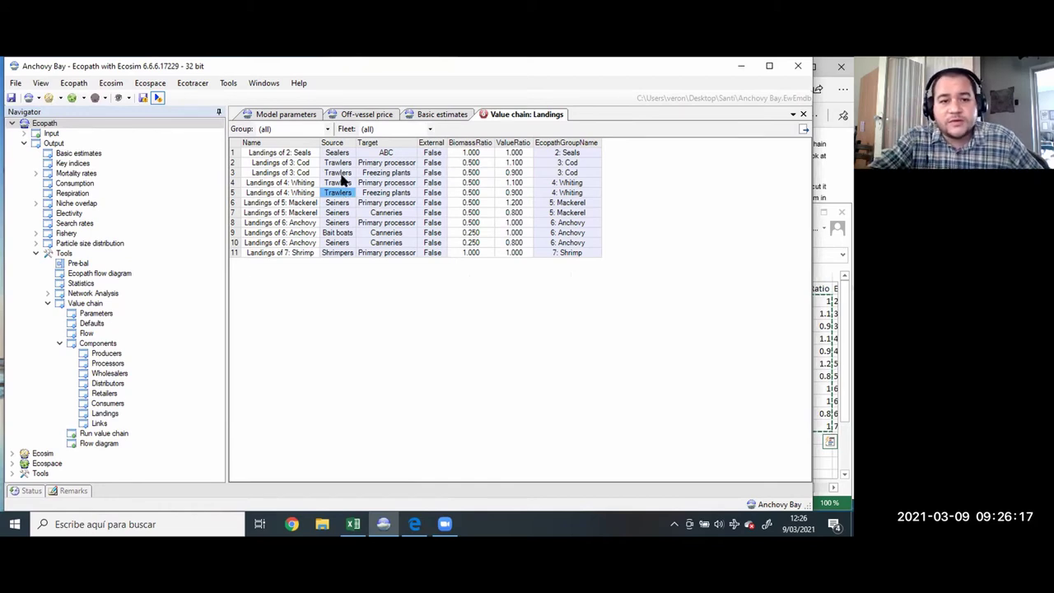
click(326, 130)
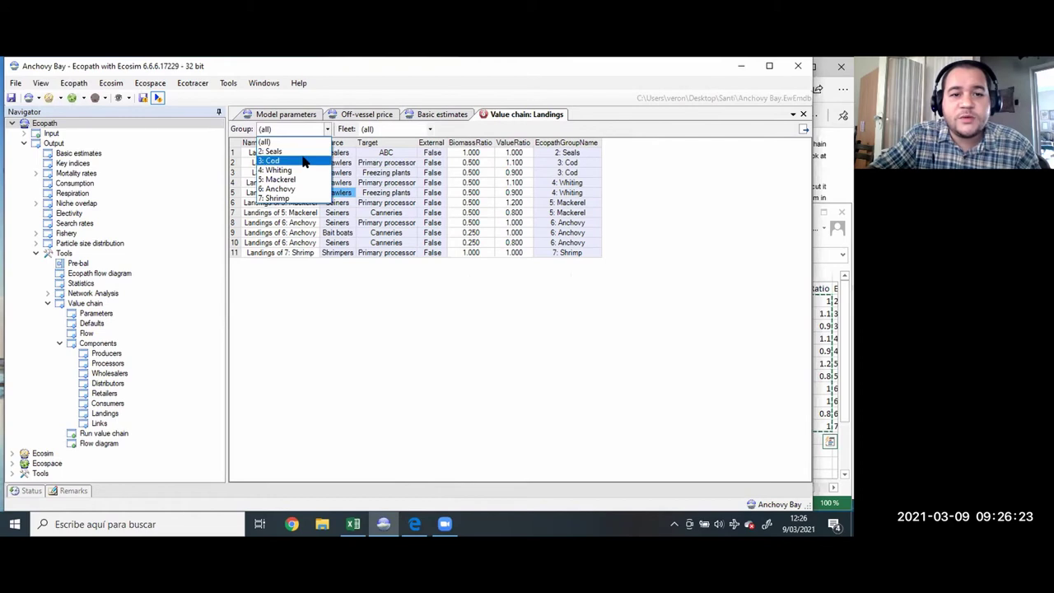
click(304, 161)
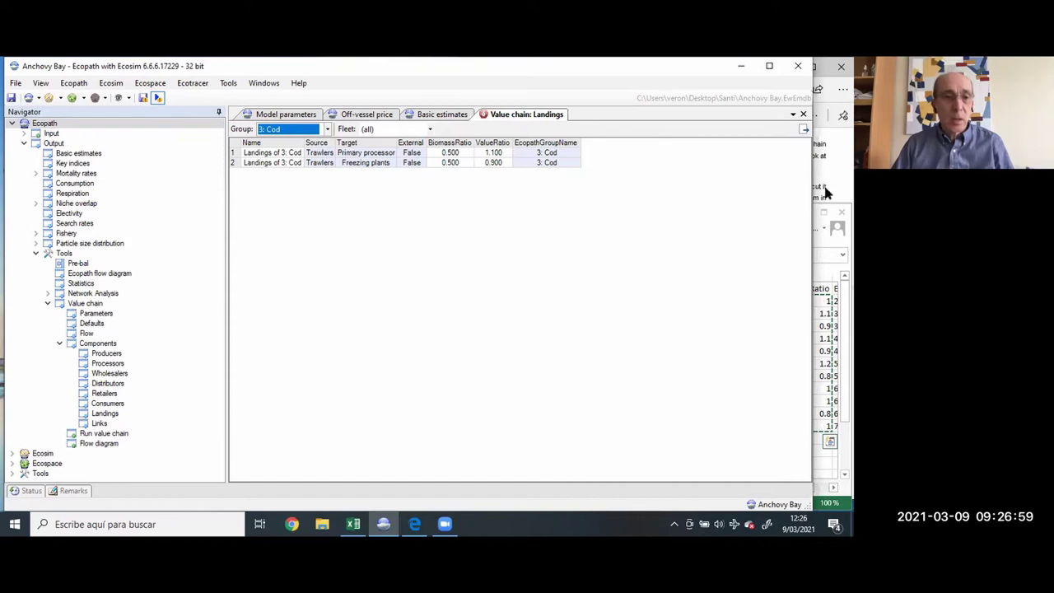
Return to the value chain flow diagram and inspect the Seiners unit and its landings links to the primary processors and the Canneries
click(102, 334)
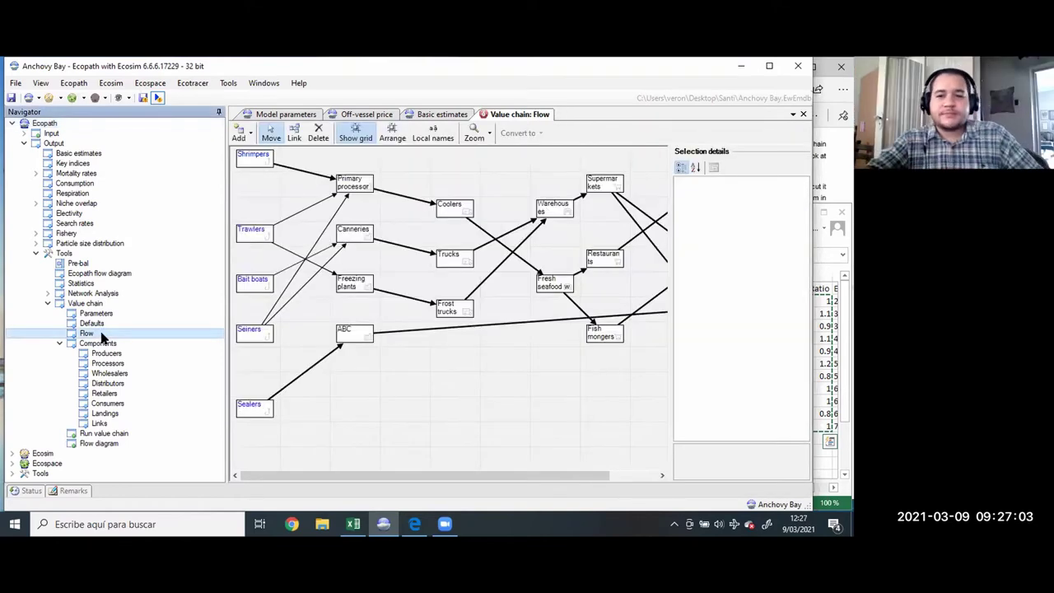
click(397, 371)
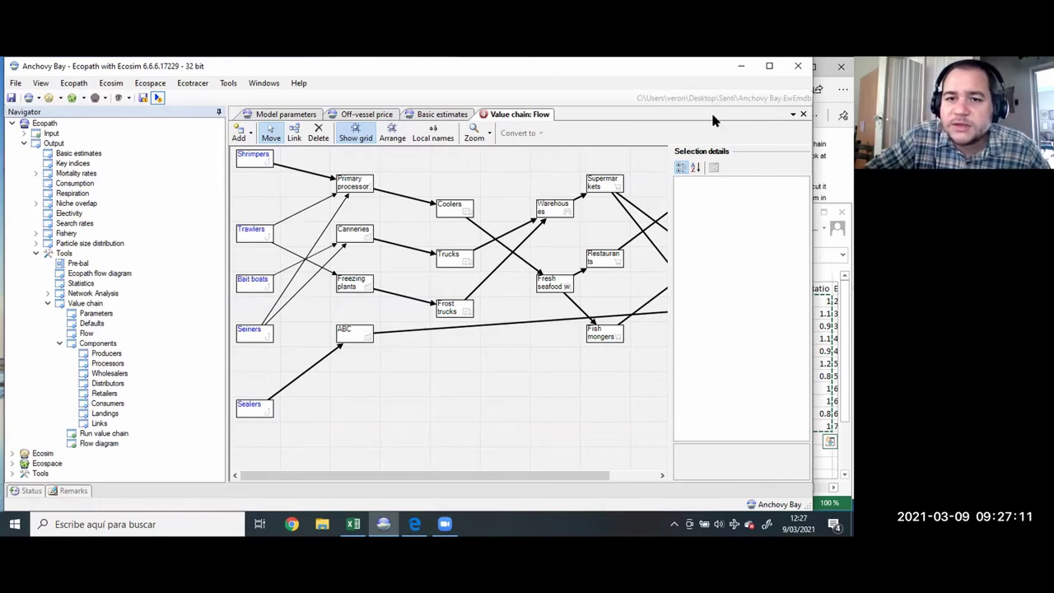
click(309, 260)
click(383, 524)
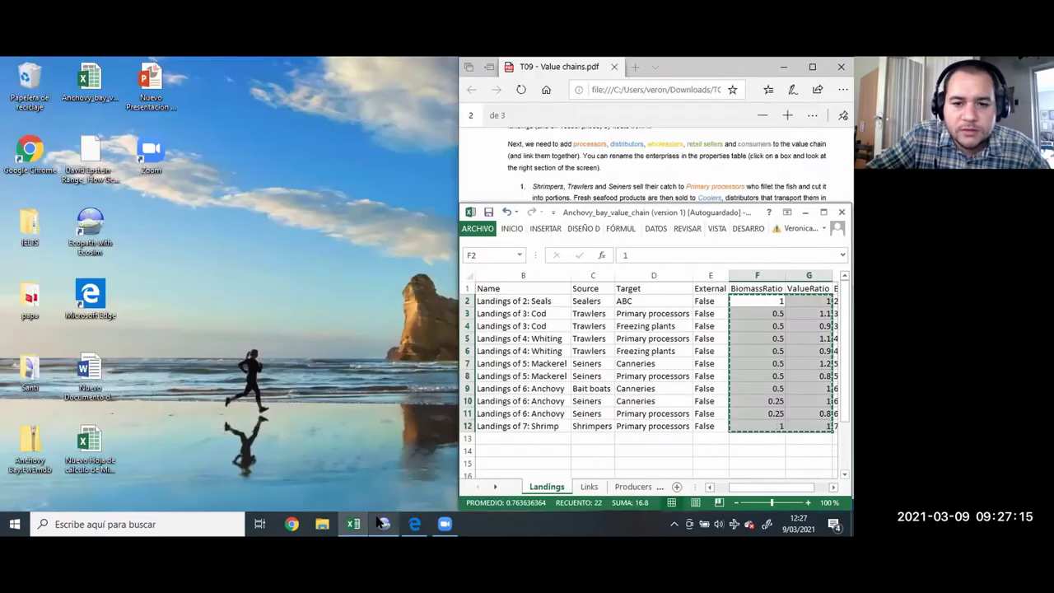
click(383, 524)
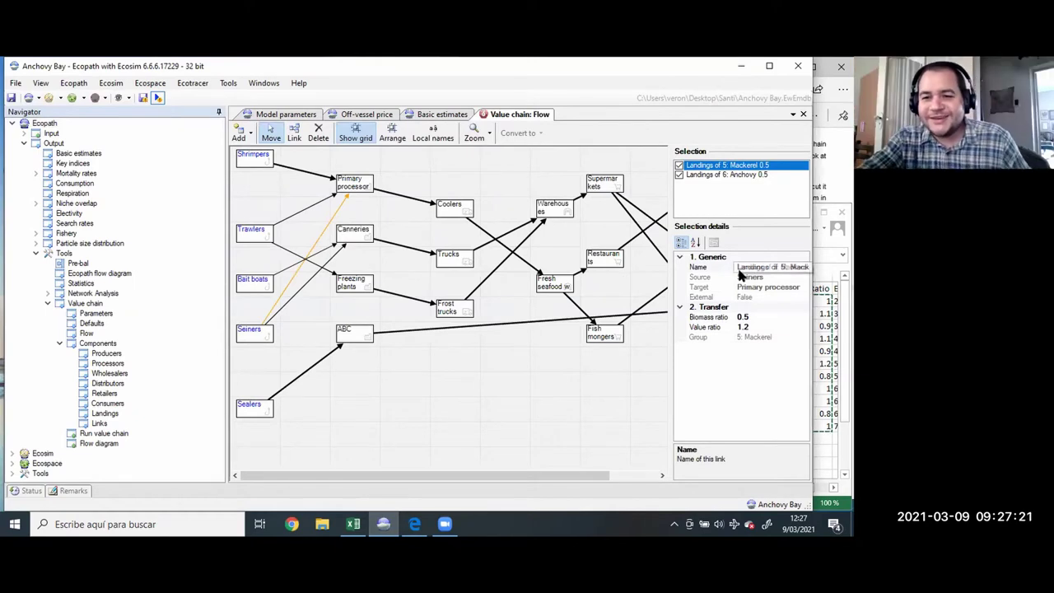
click(256, 333)
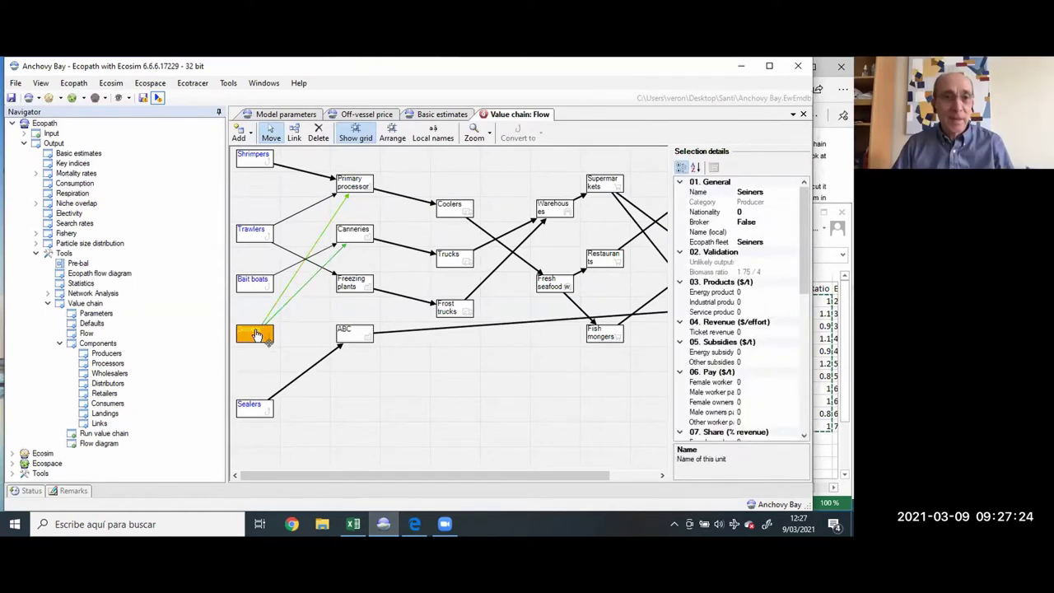
click(289, 275)
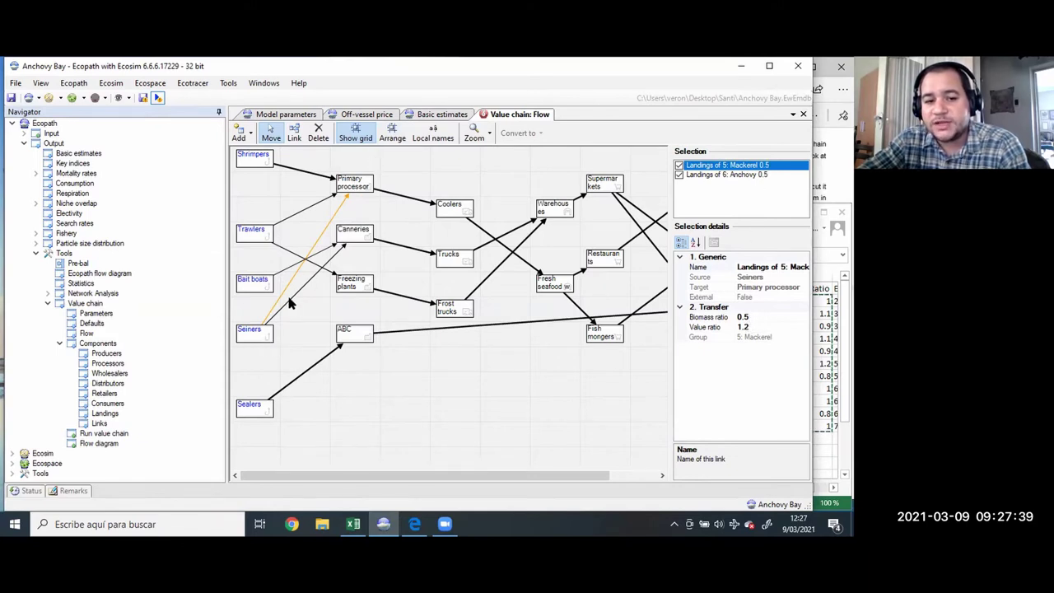
drag(284, 310, 356, 247)
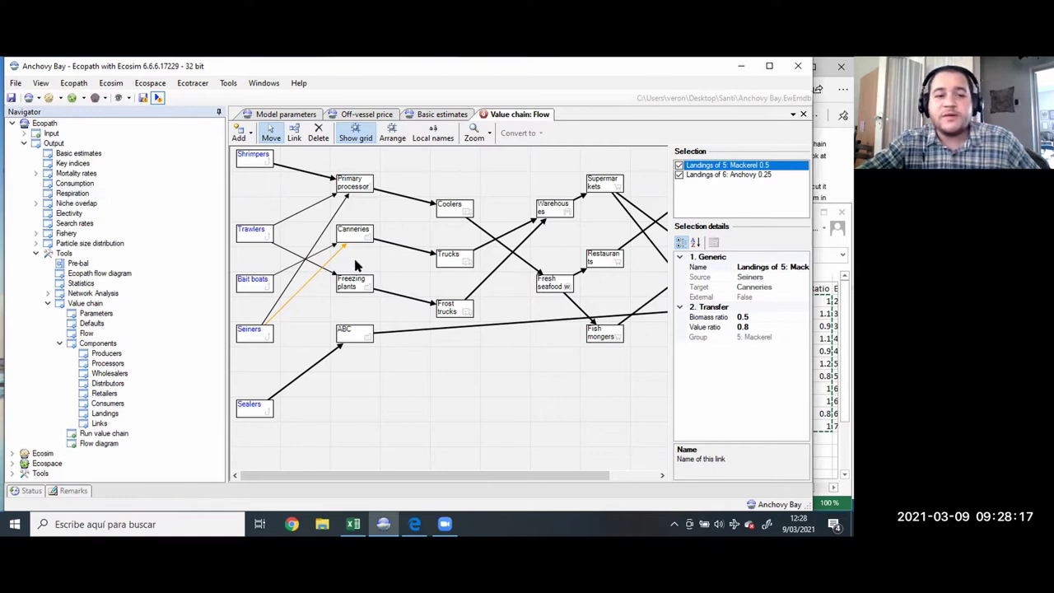
Review the fishery's off-vessel price table, then inspect the Freezing plants to Frost trucks link in the flow diagram
double_click(47, 133)
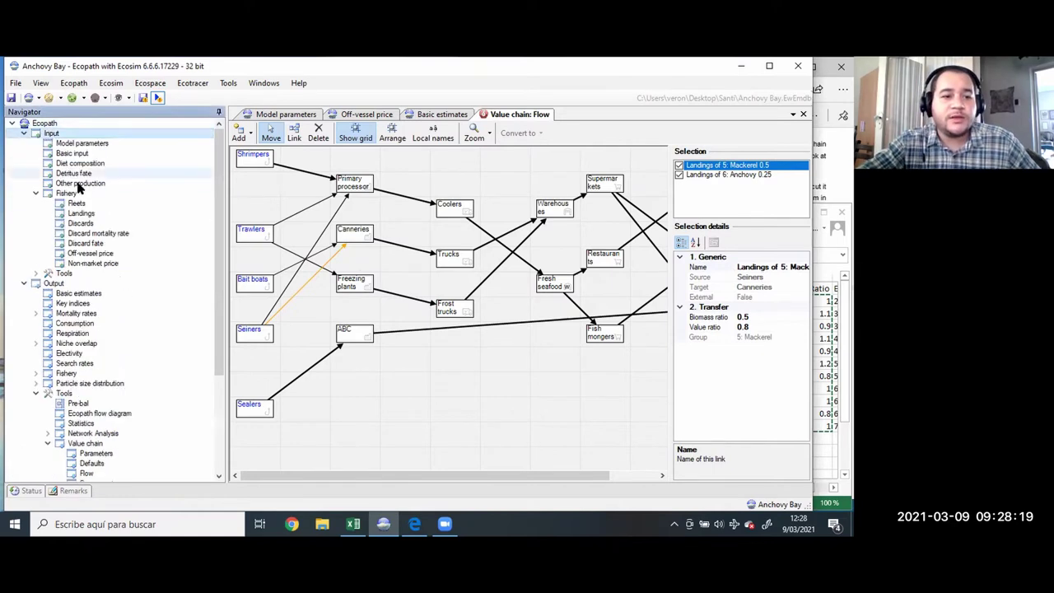
click(94, 257)
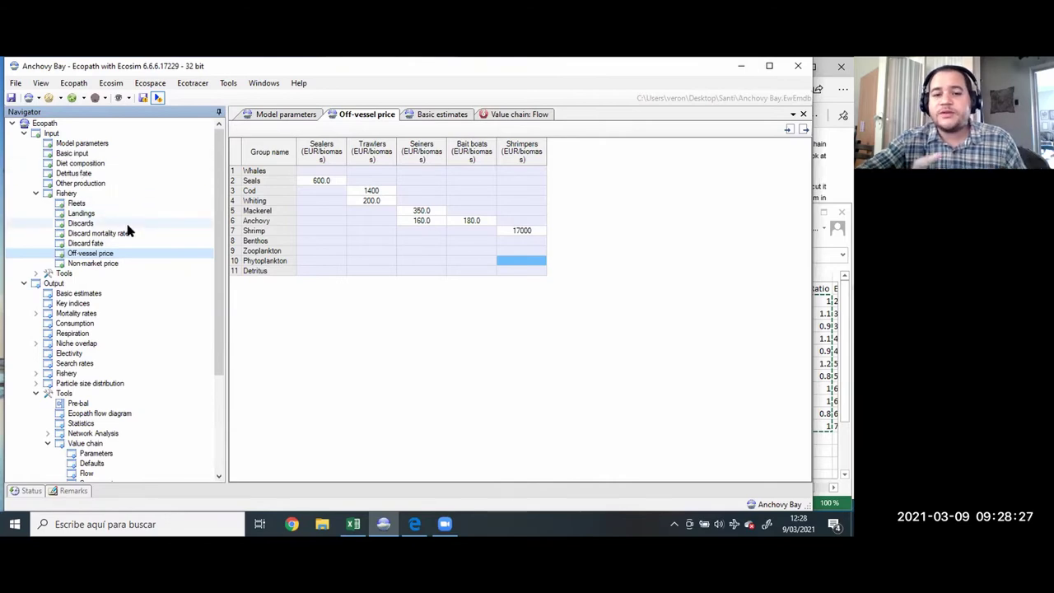
click(89, 473)
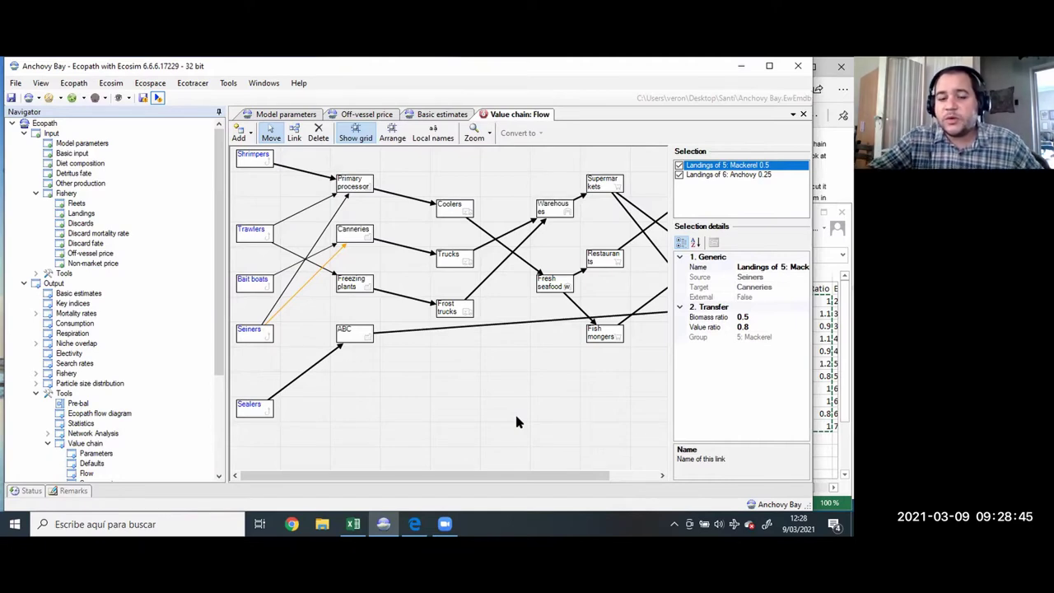
click(401, 301)
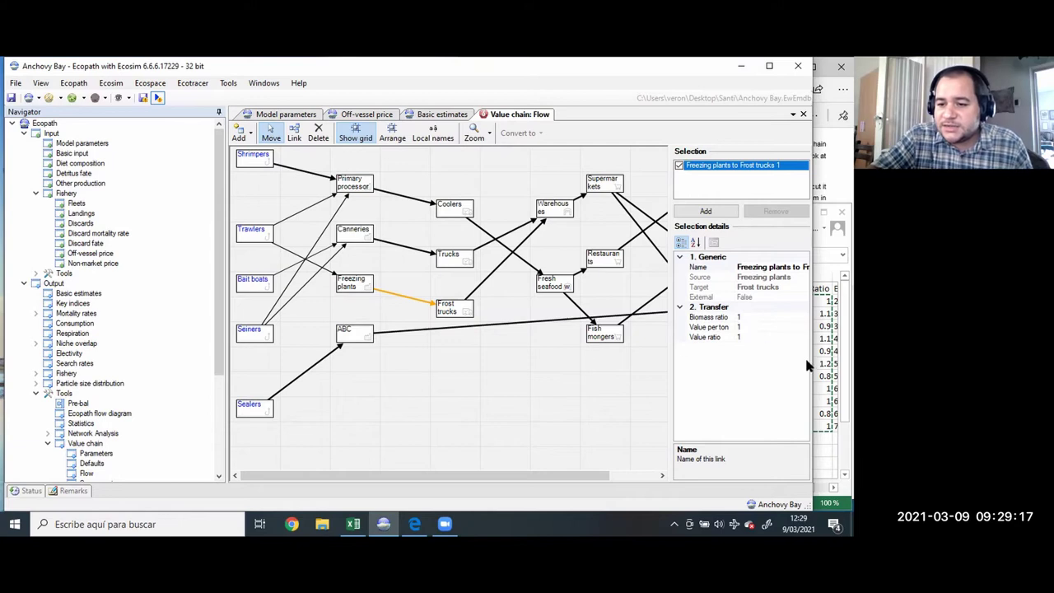
Switch to the T09 - Value chains PDF and read its example flowchart and the instructions on distributing landings
click(416, 524)
click(553, 441)
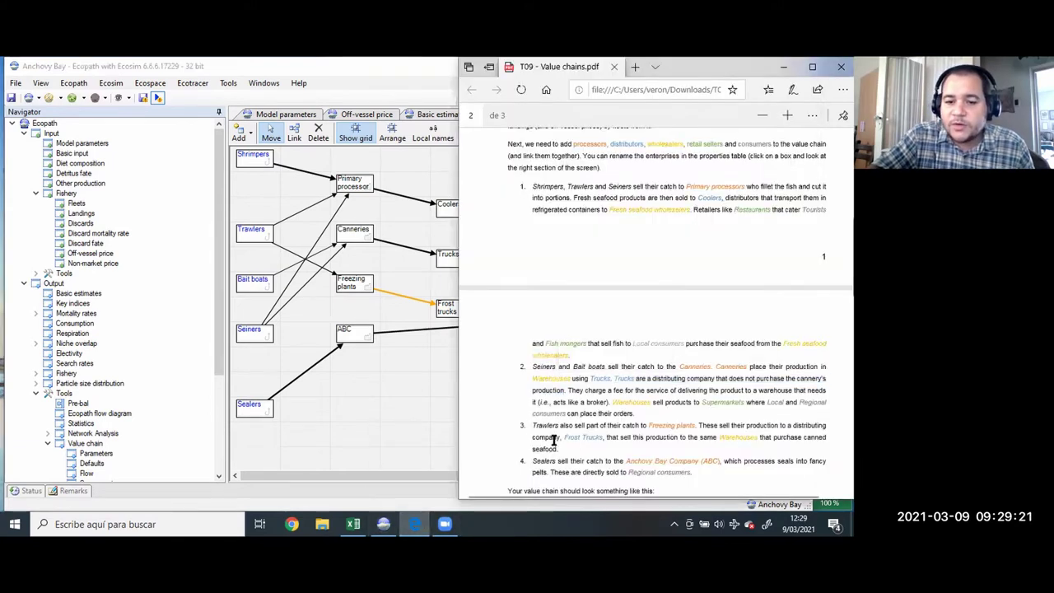
scroll(553, 441, down, 5)
scroll(578, 381, down, 2)
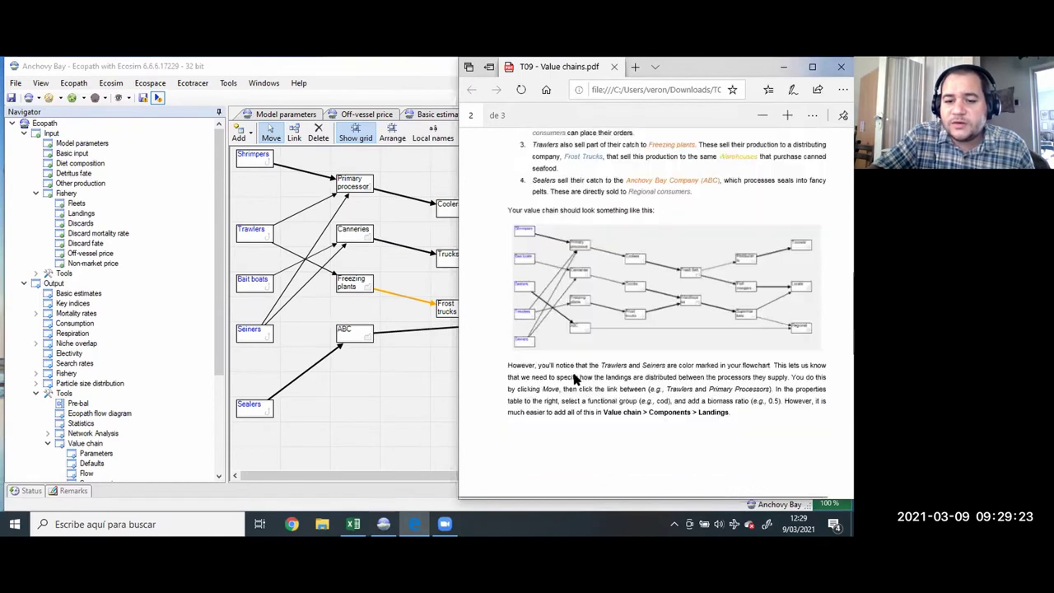
Return to Ecopath's flow diagram and inspect the Trawlers, Bait boats and Seiners producer units in turn
click(347, 364)
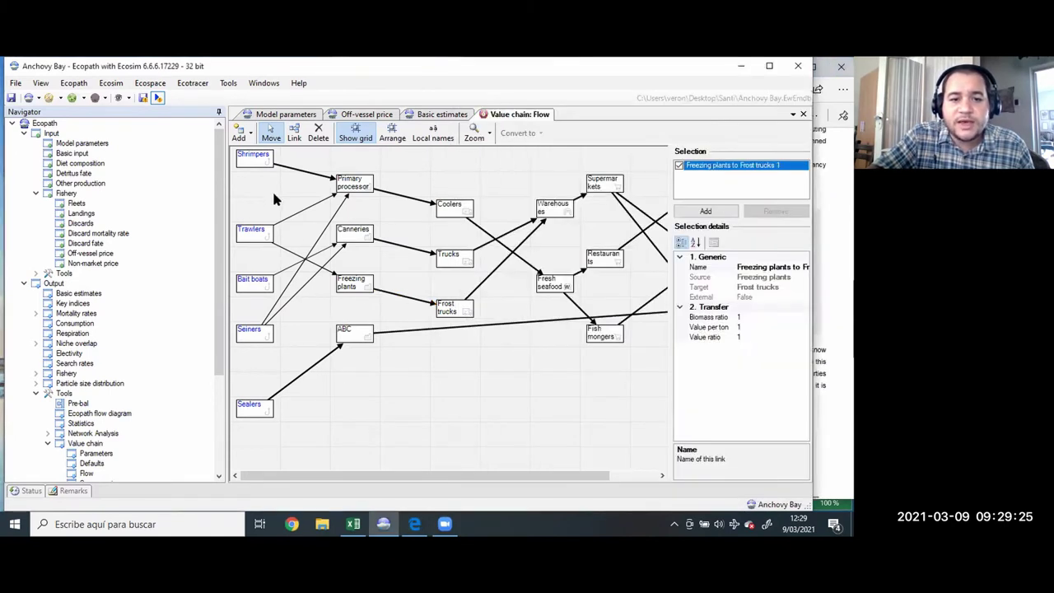
click(258, 233)
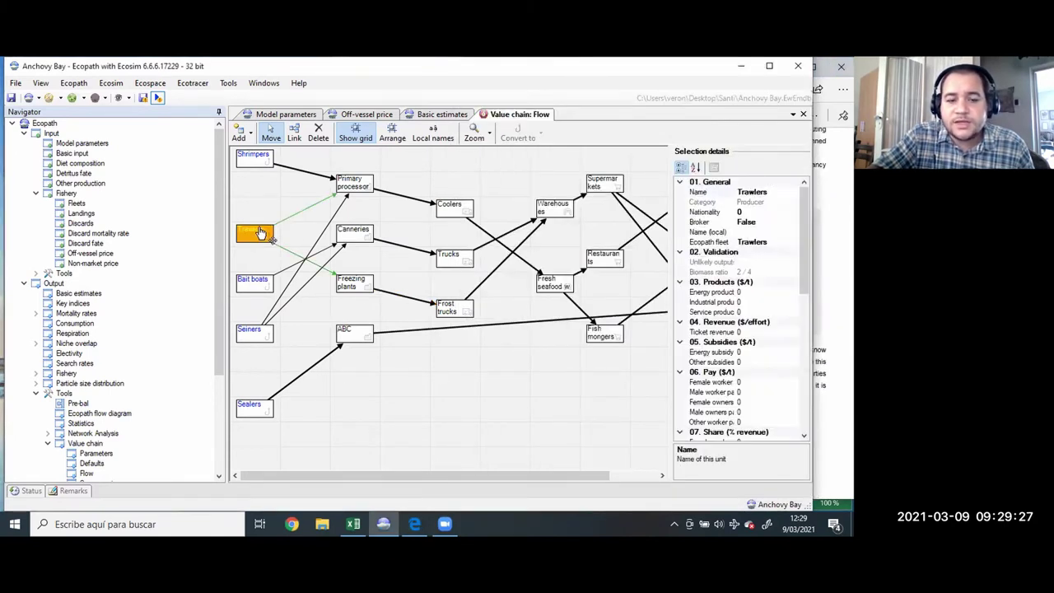
click(250, 285)
click(247, 337)
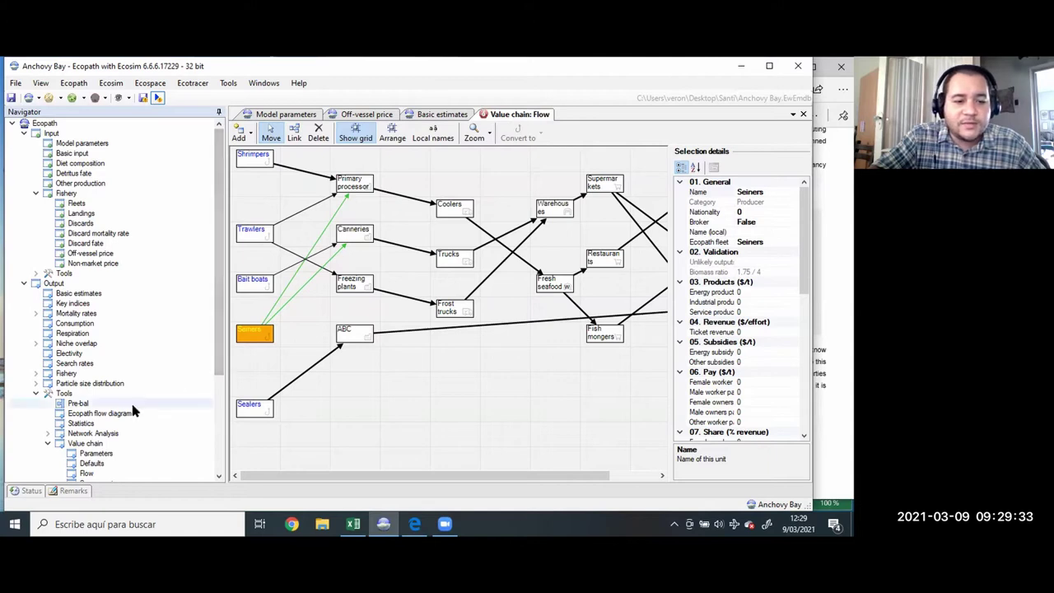
Open the value chain's Landings component table and filter it to the fleet 1: Sealers
scroll(132, 403, down, 3)
double_click(105, 463)
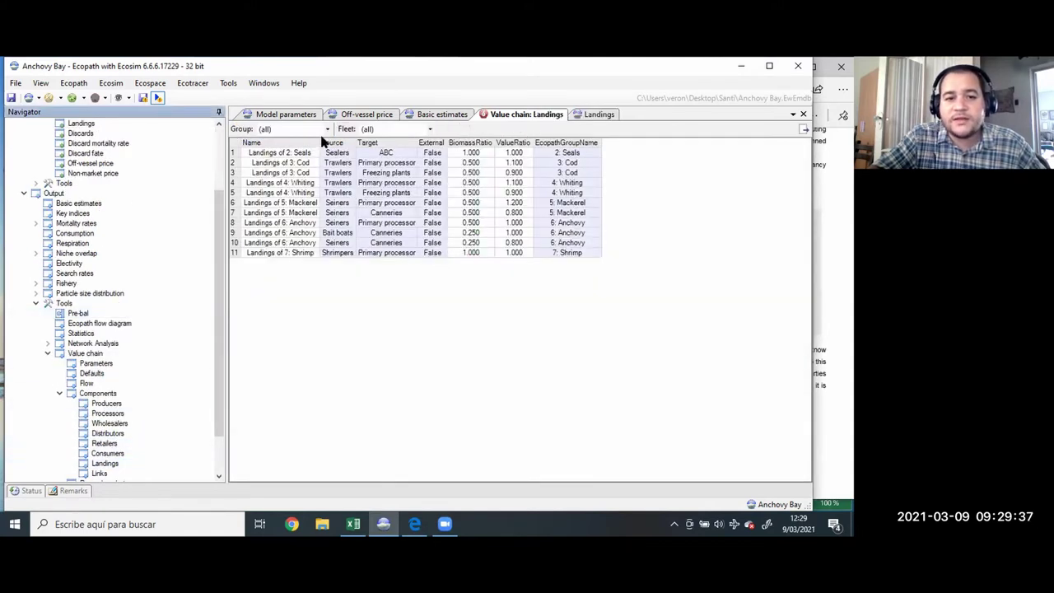
click(430, 129)
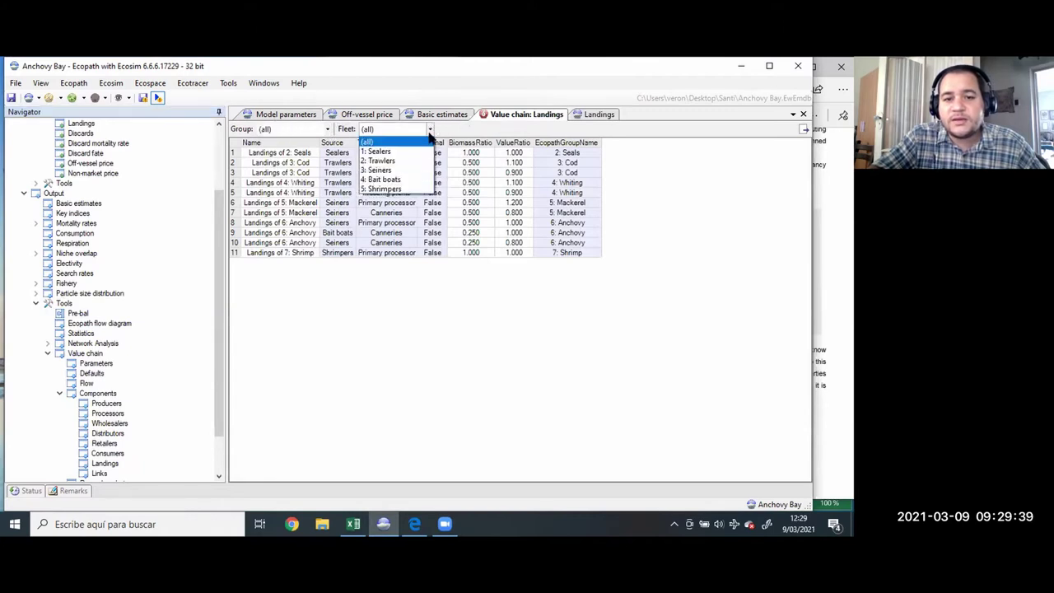
click(424, 152)
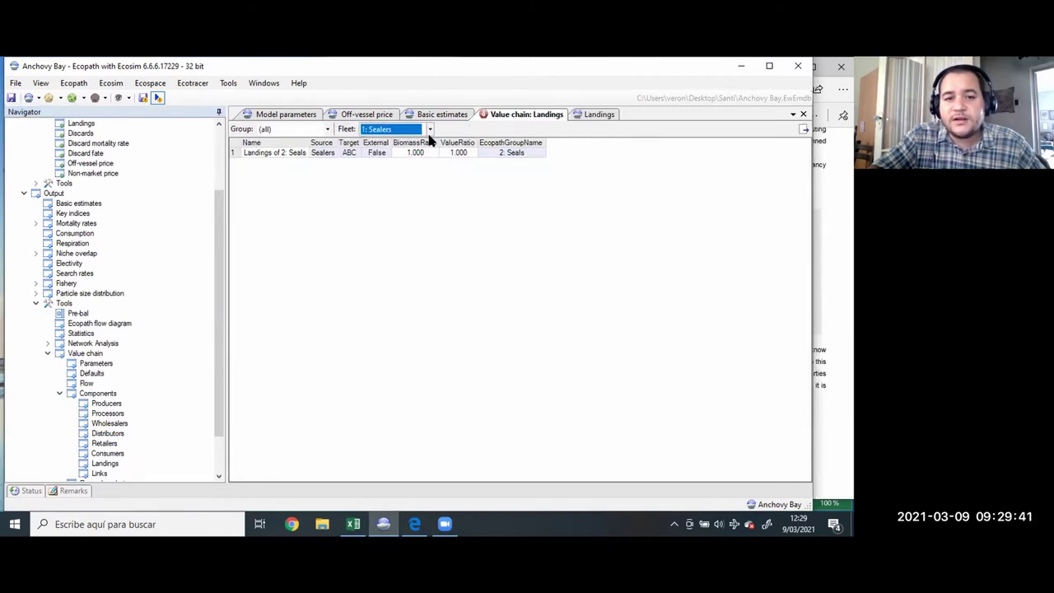
For fleet 2: Trawlers, set the biomass ratio of the Cod landings link to the Primary processor to 1 and check the flow diagram
key(Down)
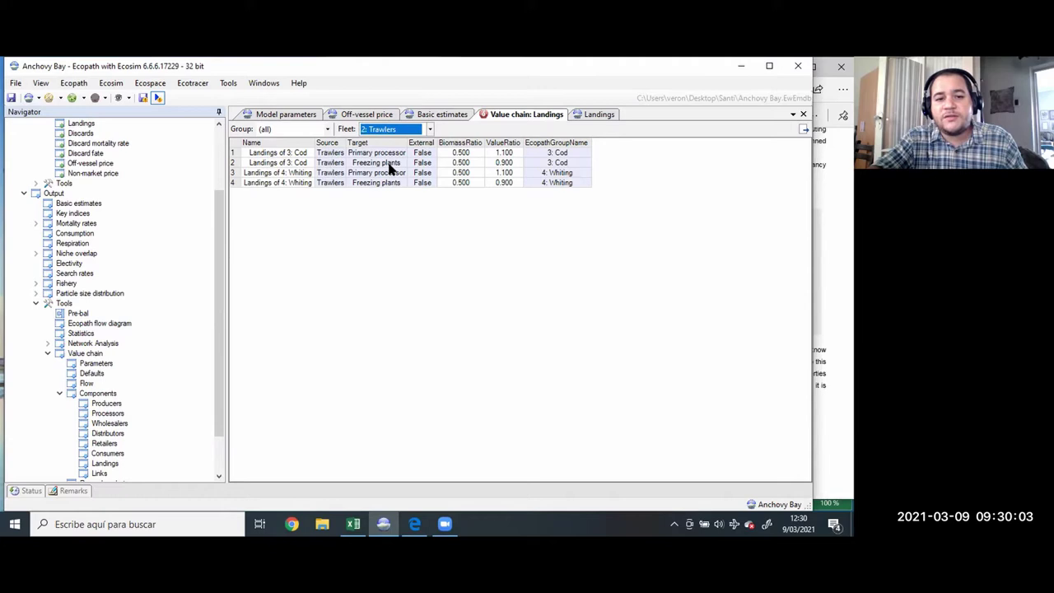
right_click(459, 157)
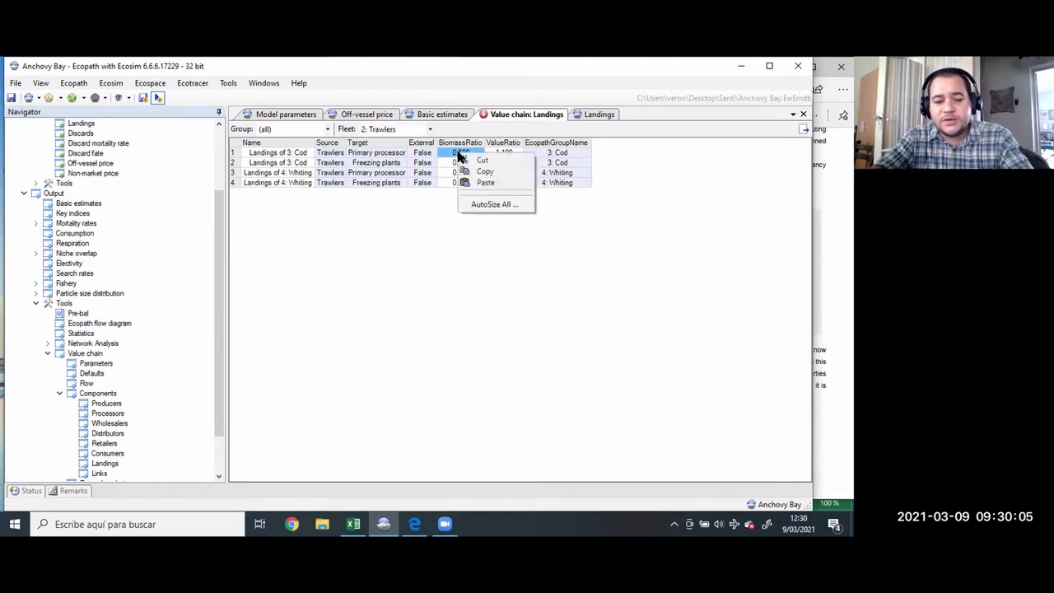
key(Escape)
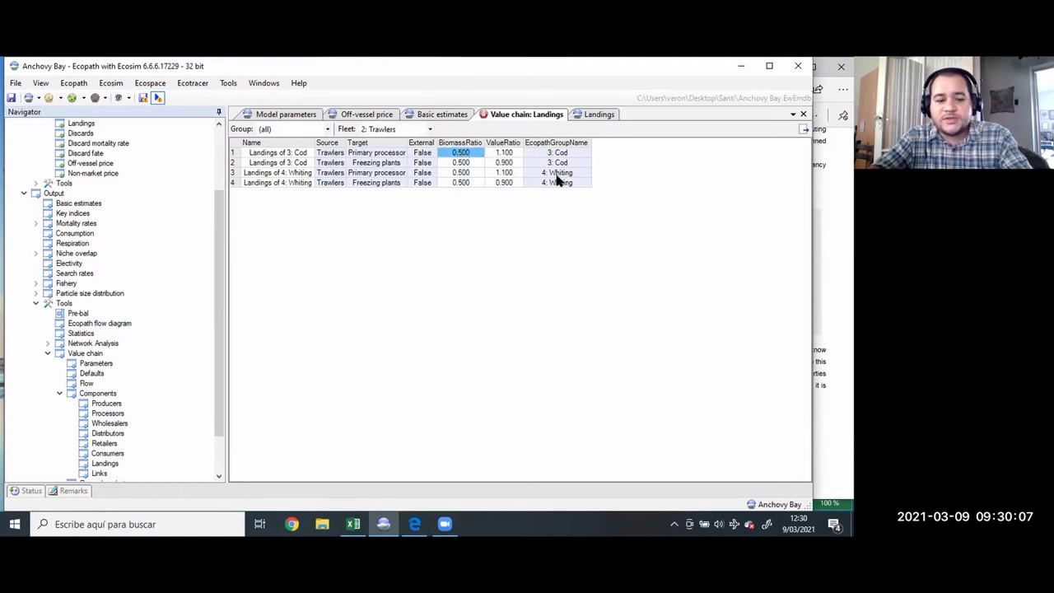
key(Down)
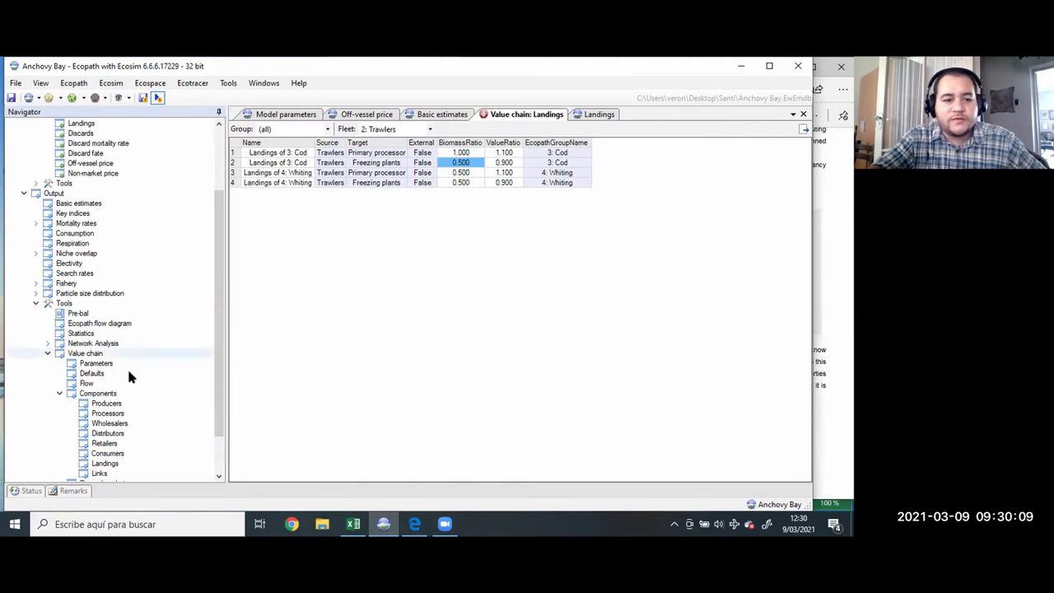
click(88, 383)
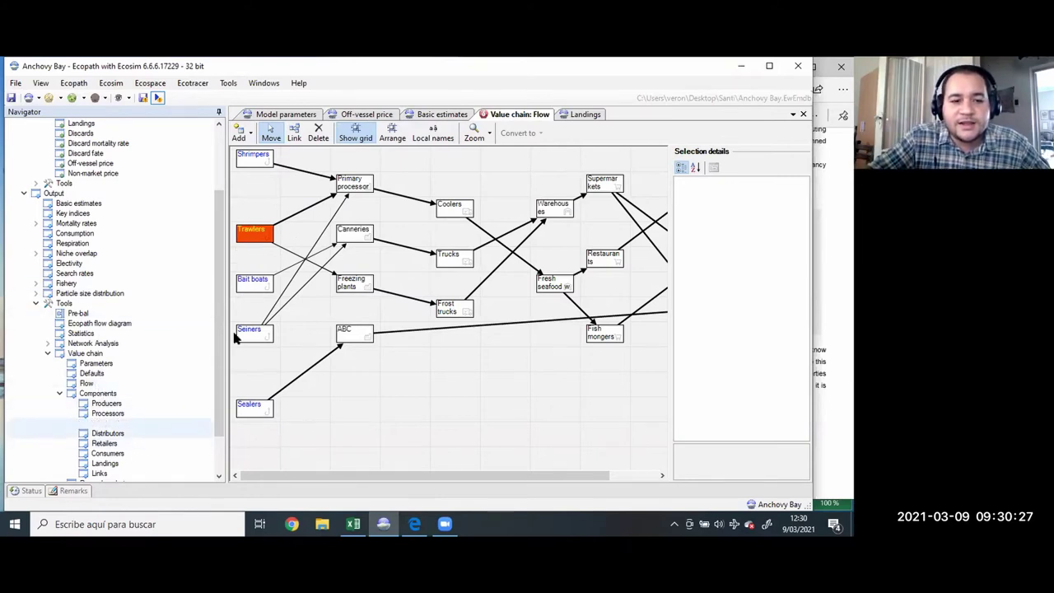
In the Landings component table filtered to 2: Trawlers, set the biomass ratio of the Cod link to the Primary processor to 0.5
click(105, 463)
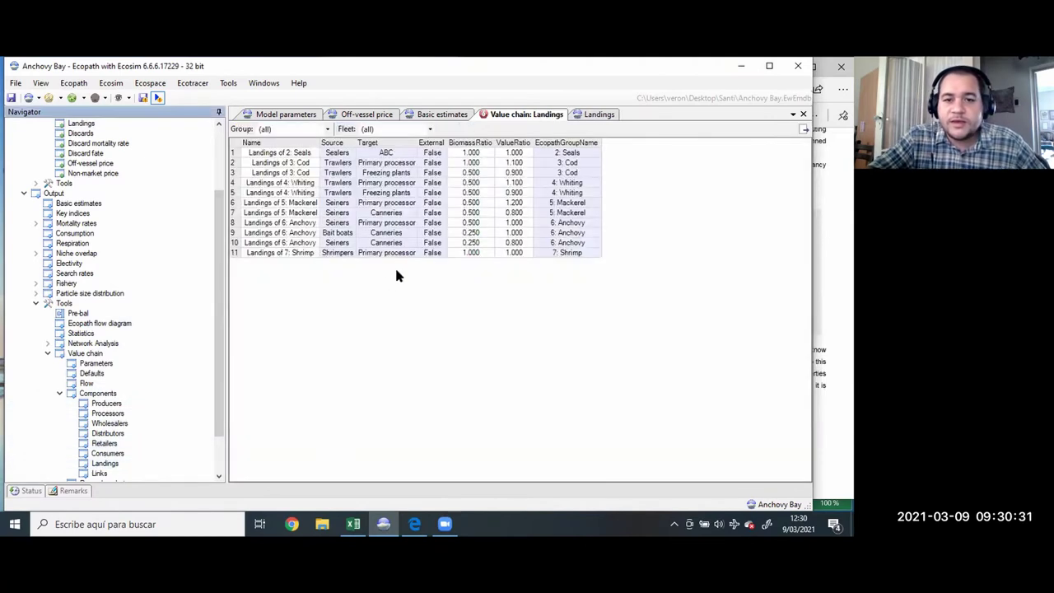
click(369, 129)
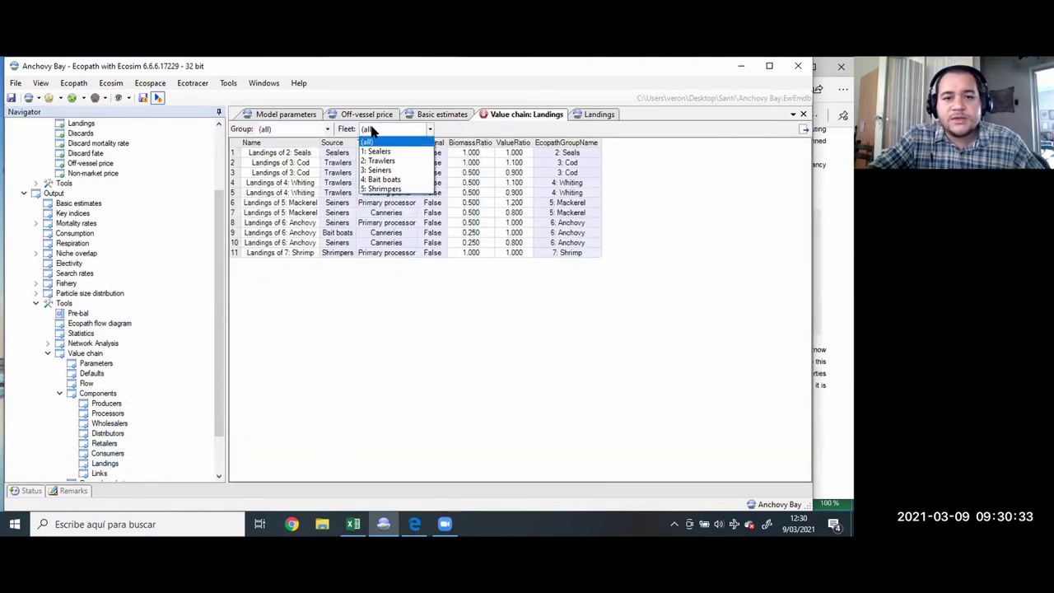
click(377, 163)
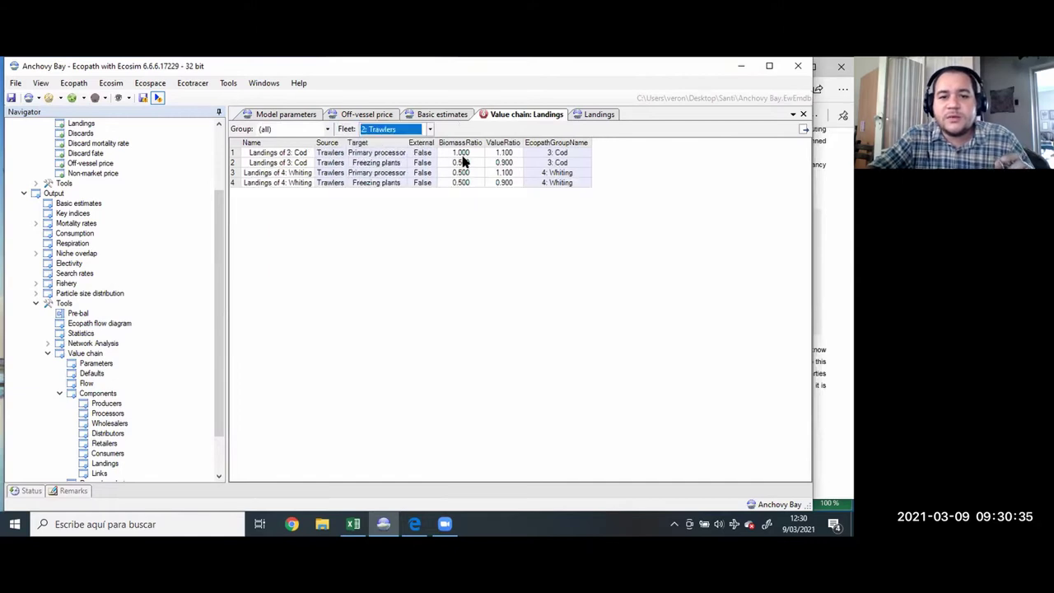
click(459, 154)
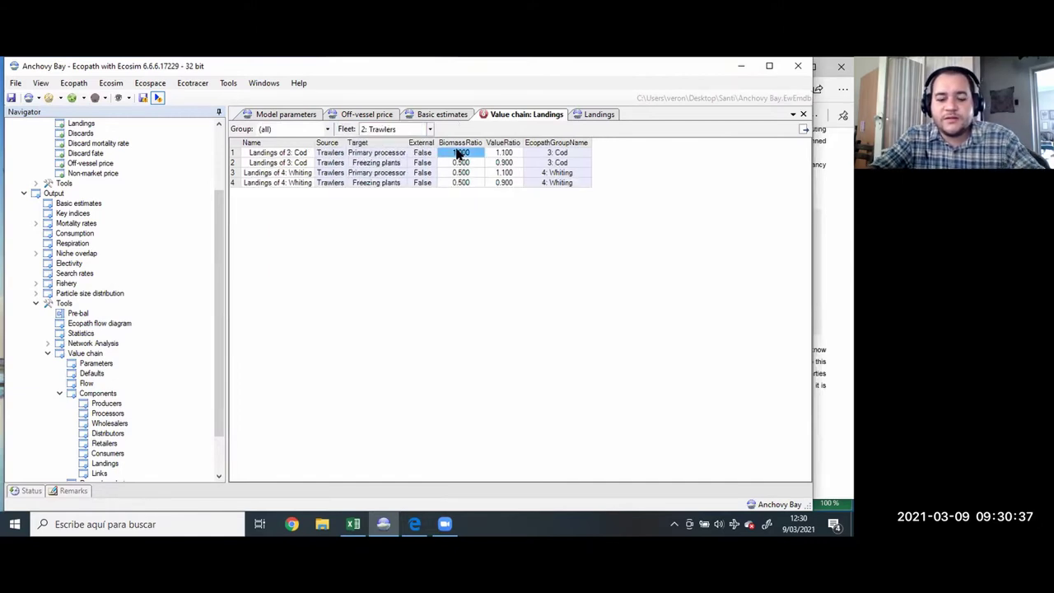
click(460, 154)
text(5)
key(Escape)
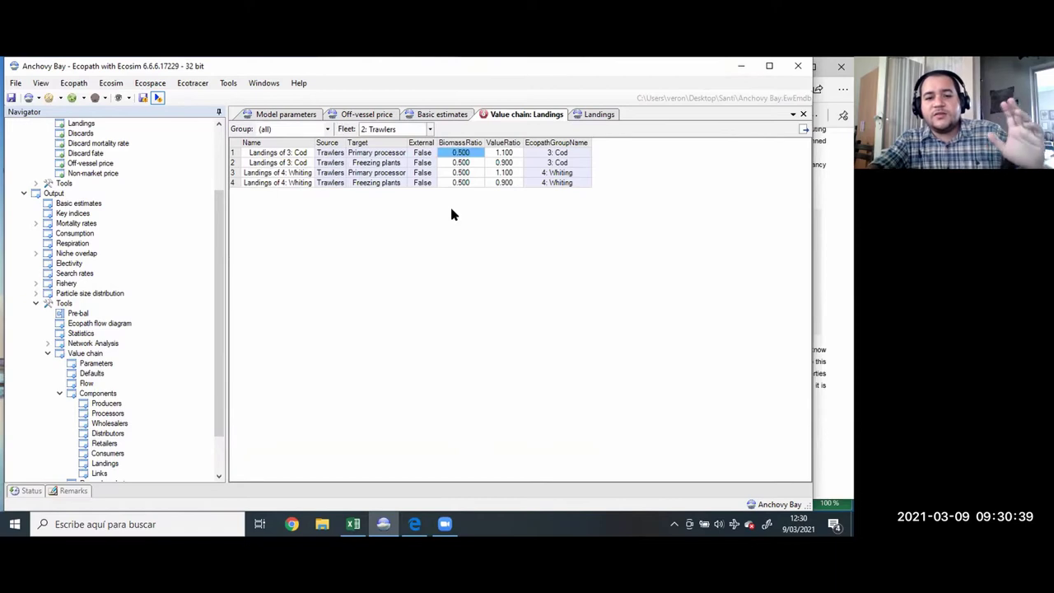
Open the value chain flow diagram and inspect the links from Shrimpers and Trawlers to the Primary processor
click(86, 382)
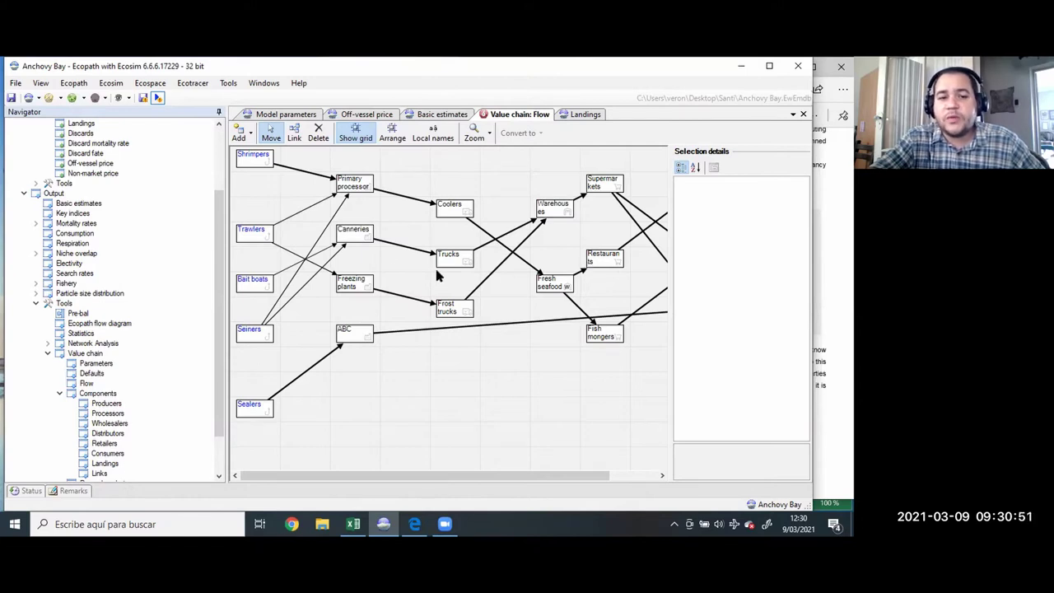
click(279, 166)
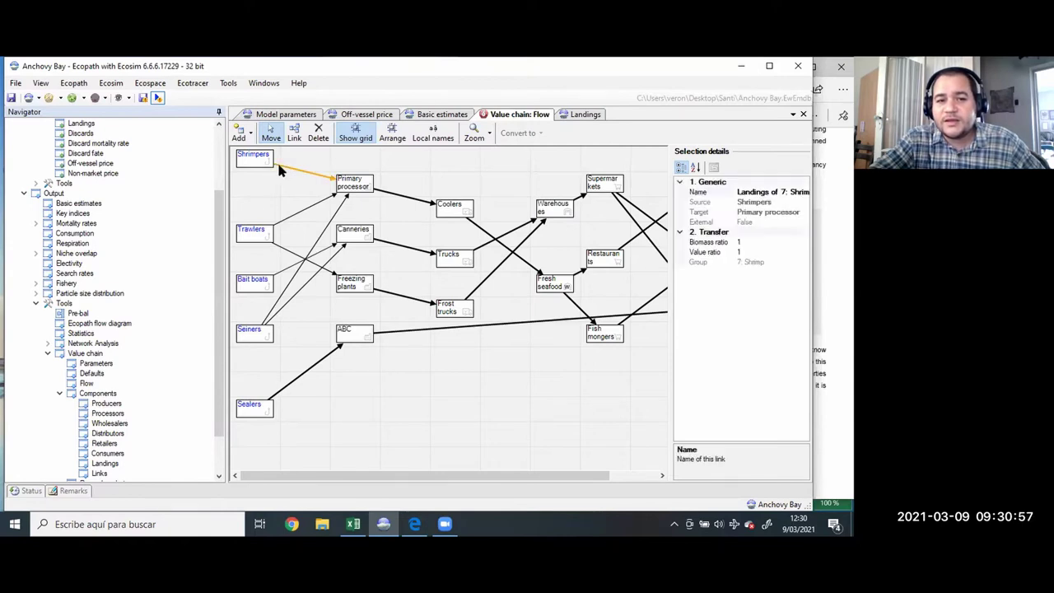
click(301, 209)
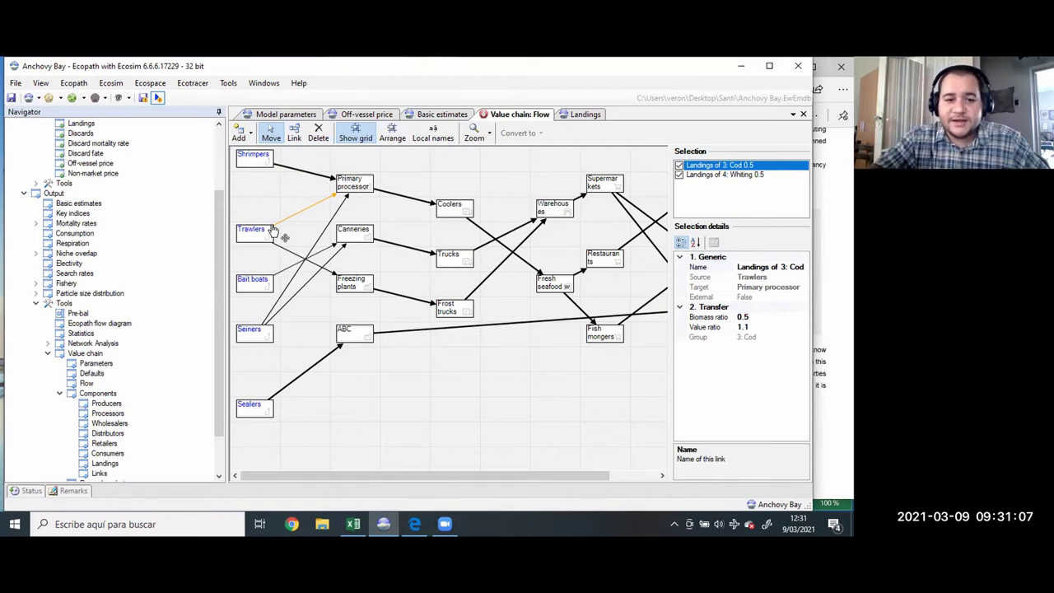
Run the value chain for Ecopath with unaggregated data
click(218, 289)
scroll(218, 288, down, 2)
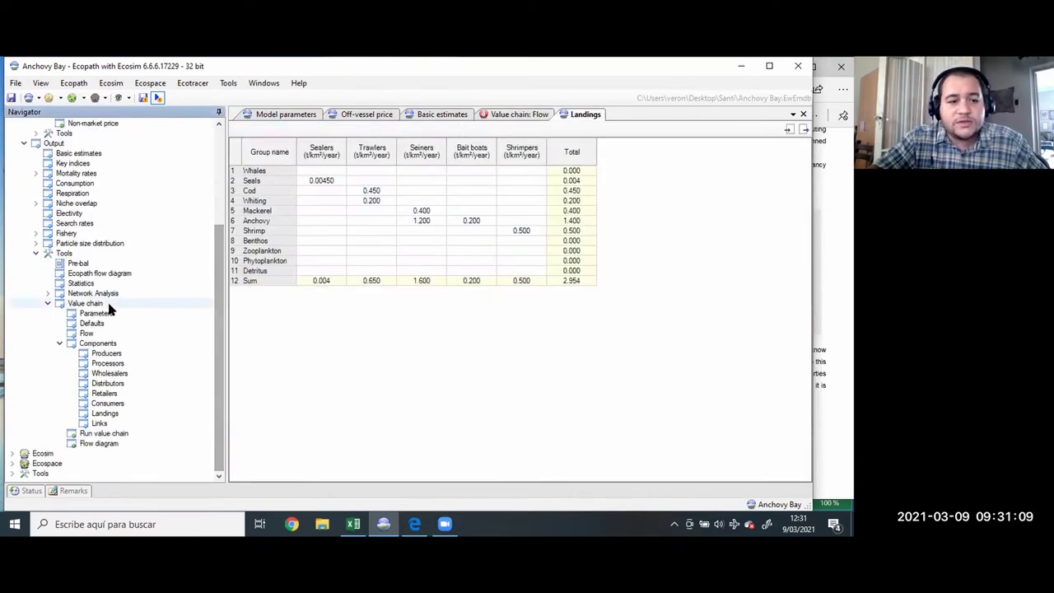
click(58, 343)
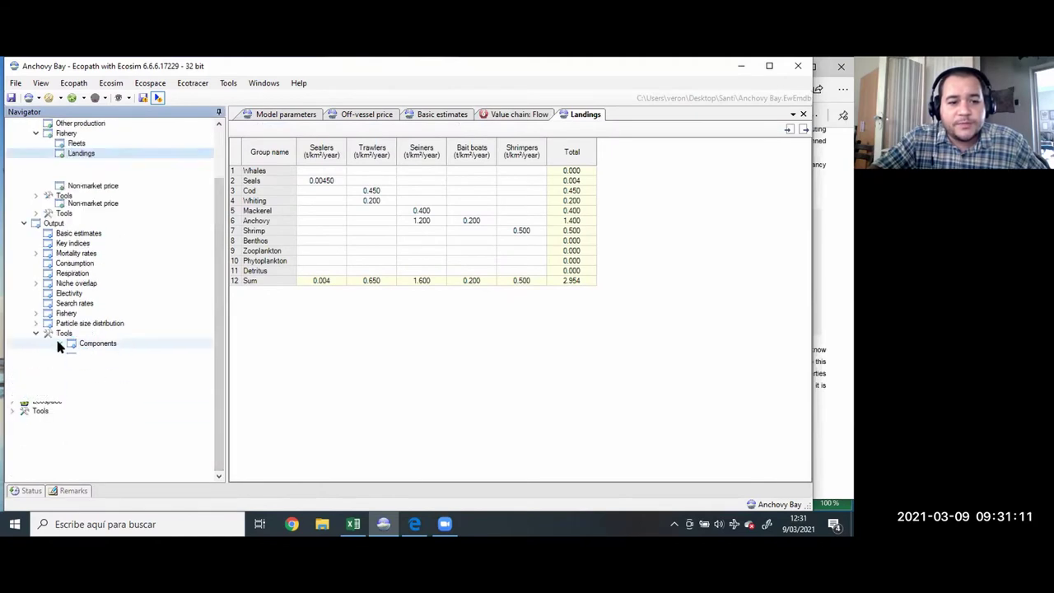
click(98, 434)
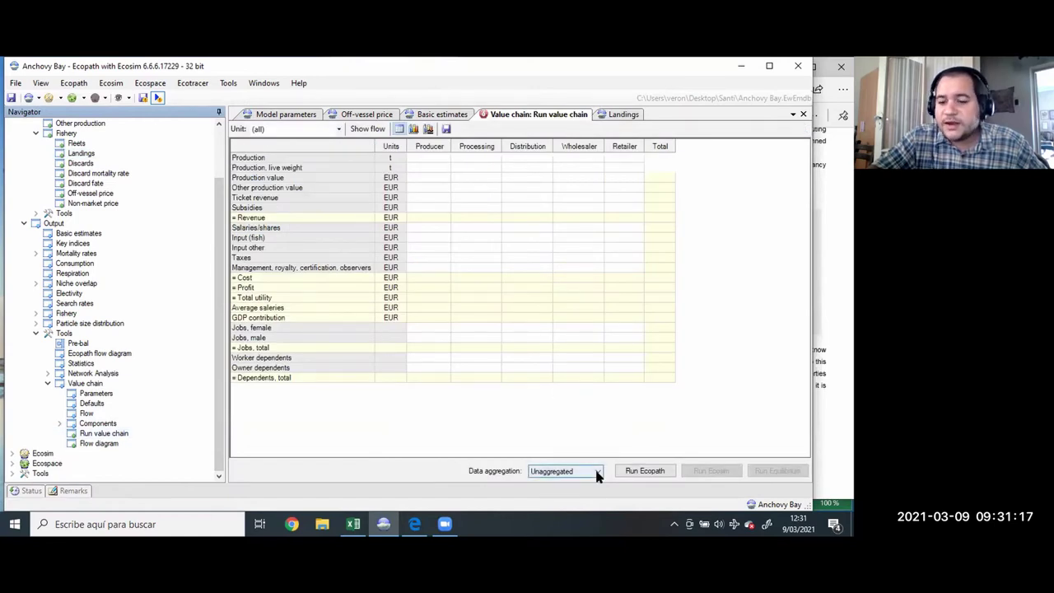
click(628, 471)
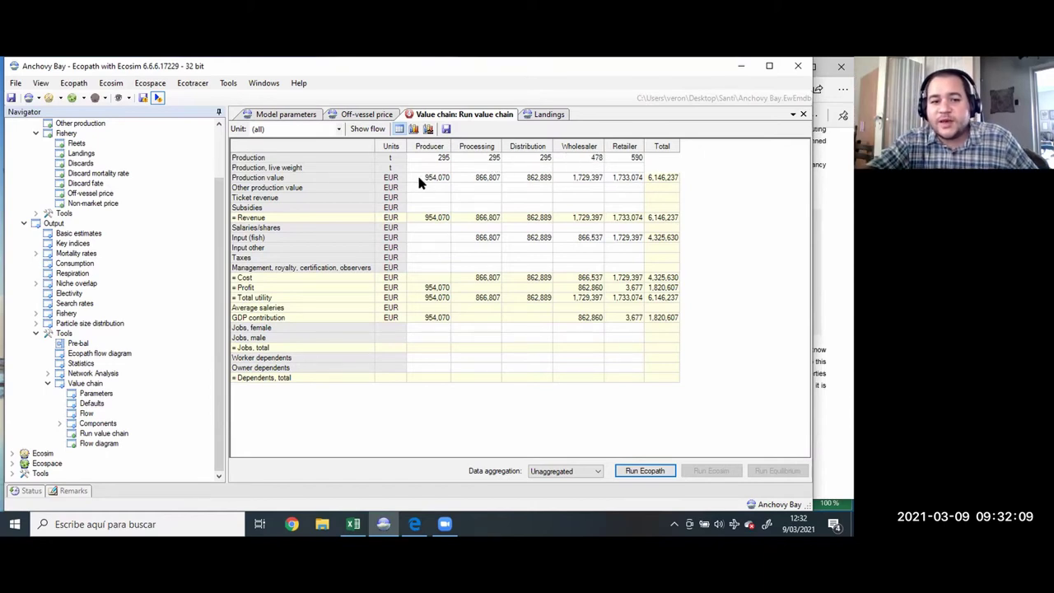
Show the flow diagram above the value chain run results, enlarge its pane to view all units, and shrink it again
click(84, 413)
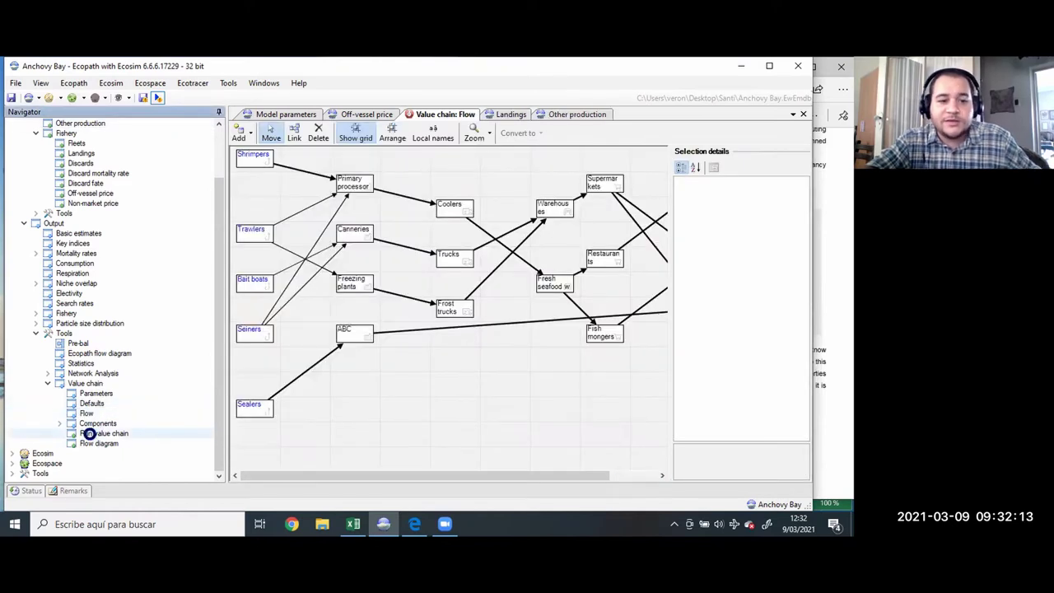
click(94, 434)
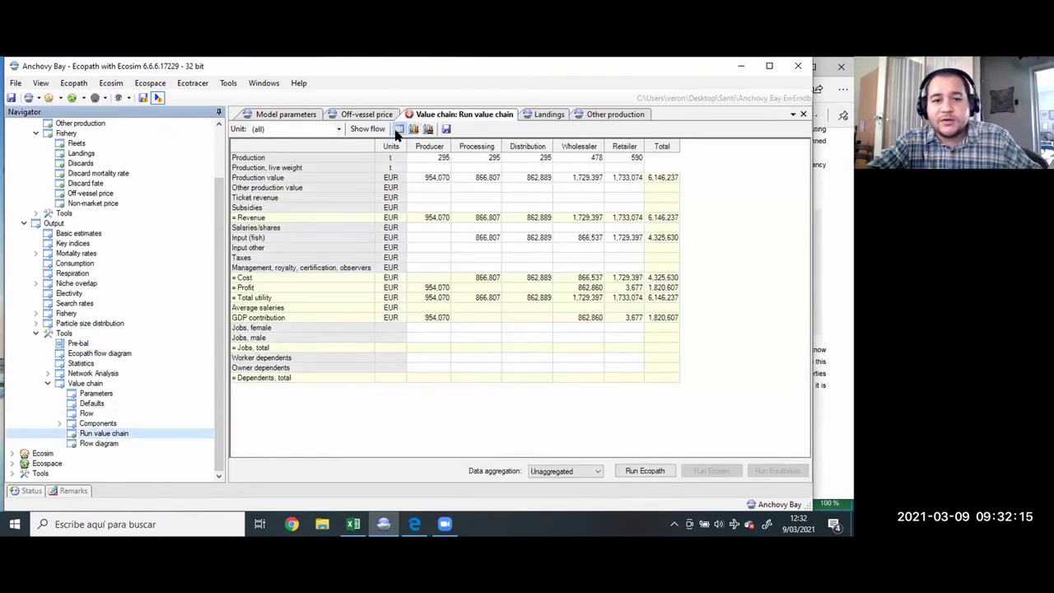
click(367, 129)
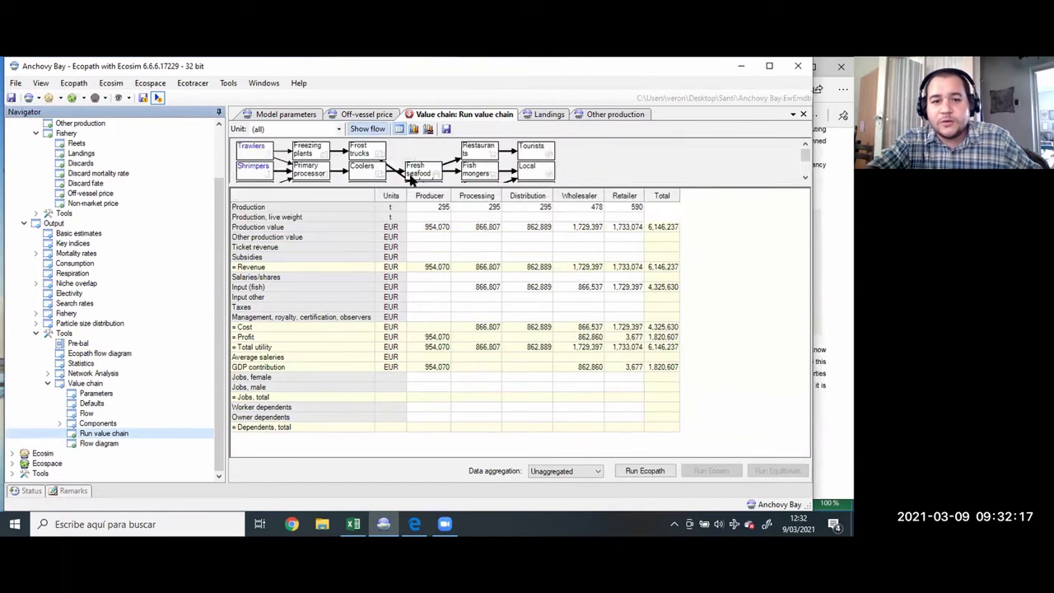
click(397, 195)
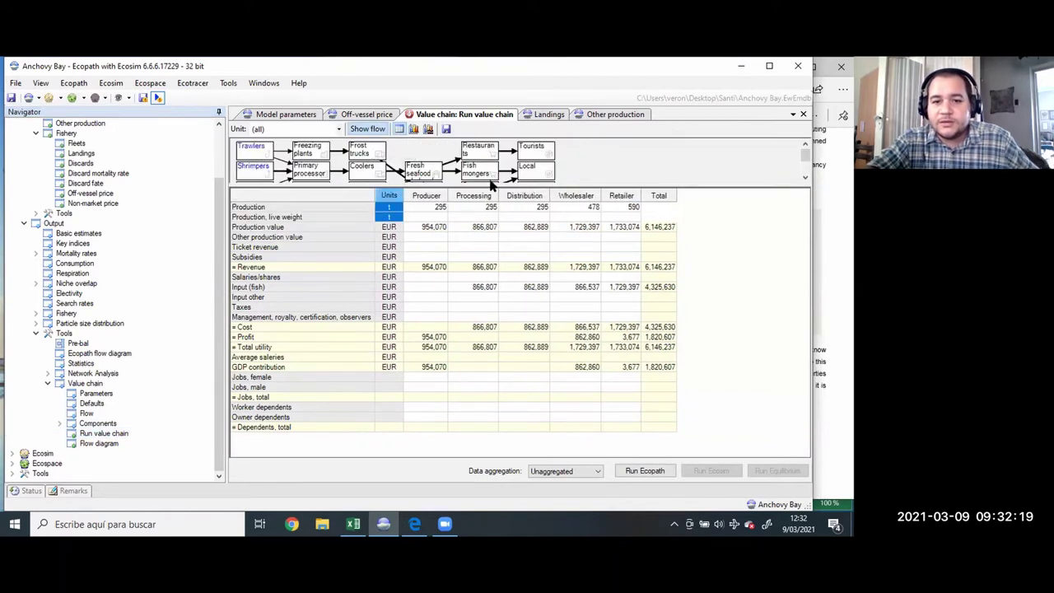
drag(488, 188, 490, 239)
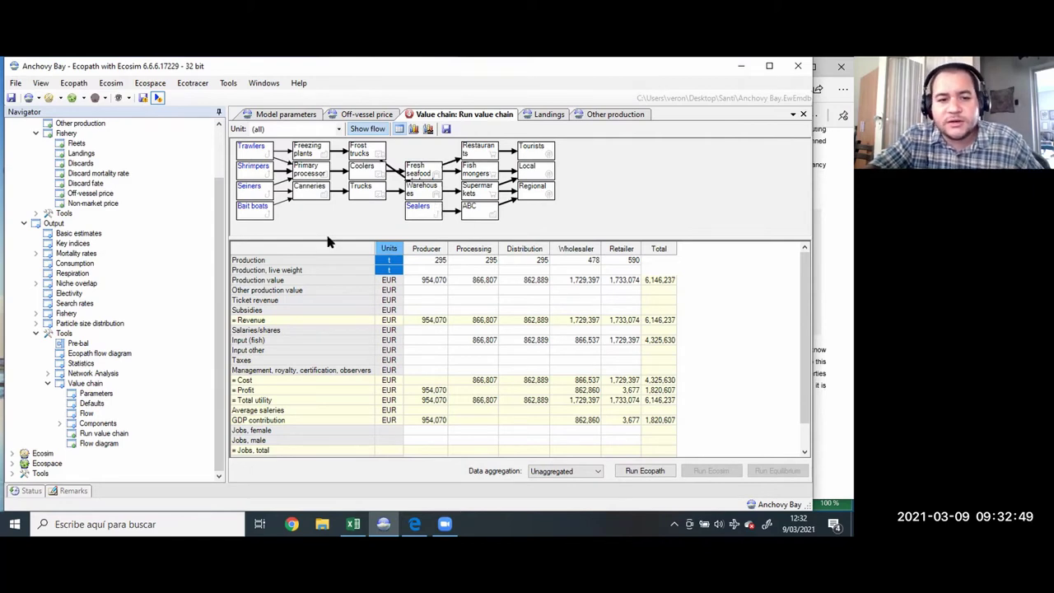
drag(327, 237, 322, 110)
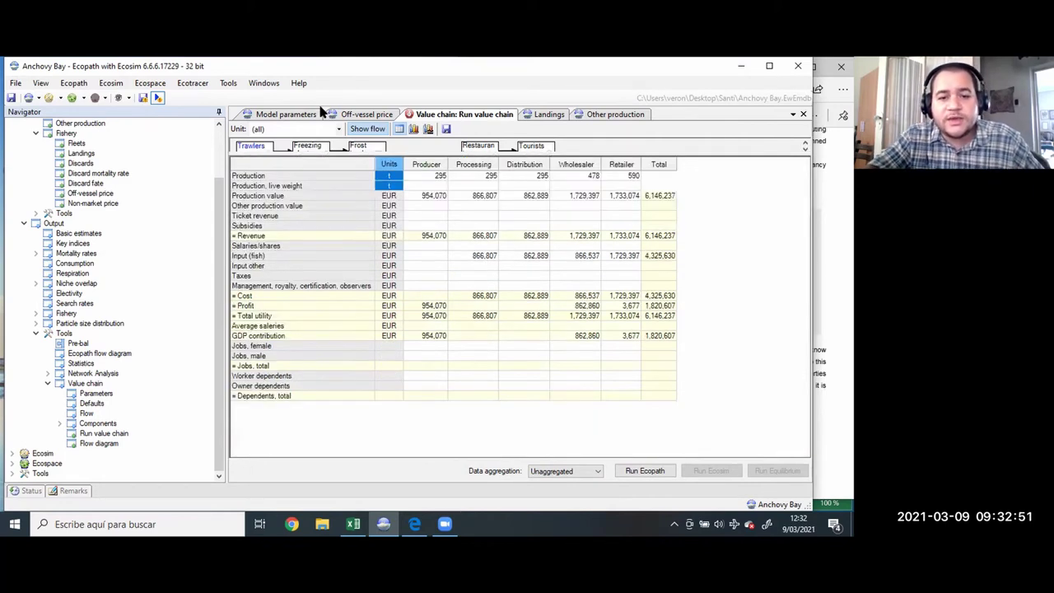
Examine the Production value row of the run results across the producer, processing, distribution, wholesaler and retailer columns
click(436, 196)
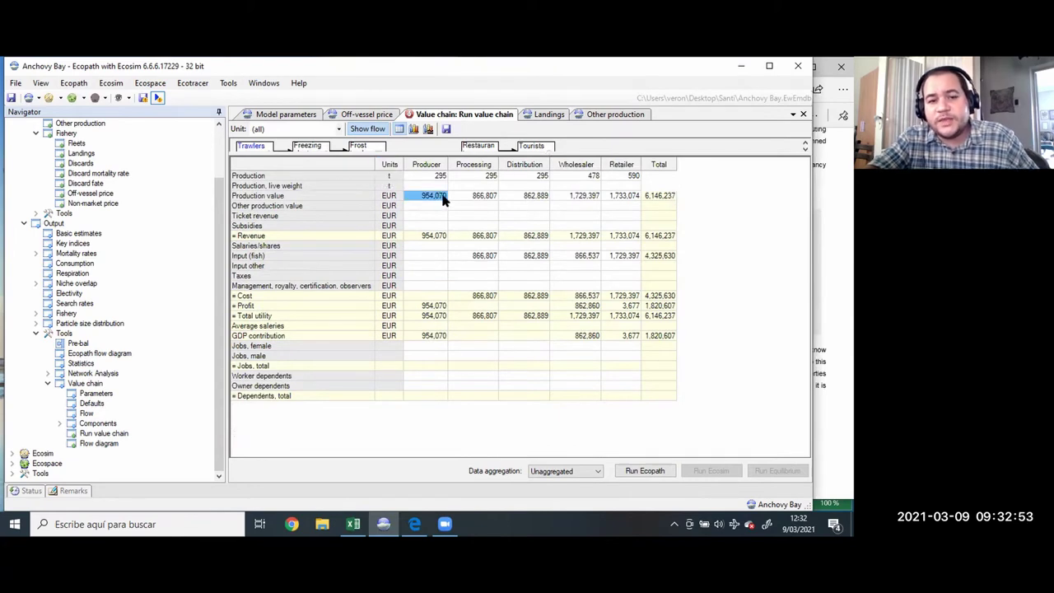
key(Right)
key(Right)
key(Left)
key(Right)
key(Right)
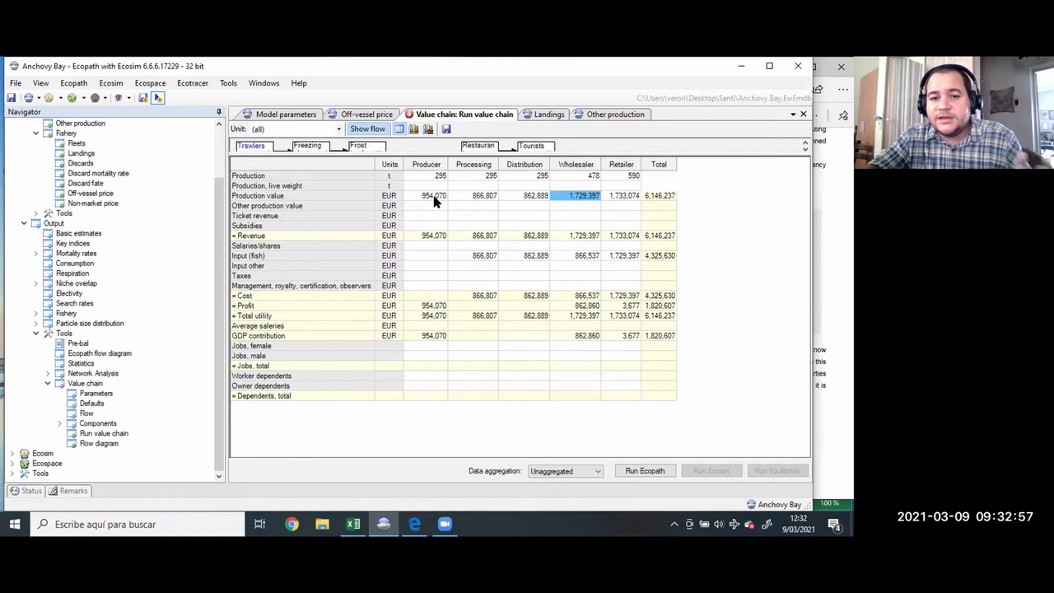
key(Right)
key(Left)
key(Left)
key(Left)
key(Left)
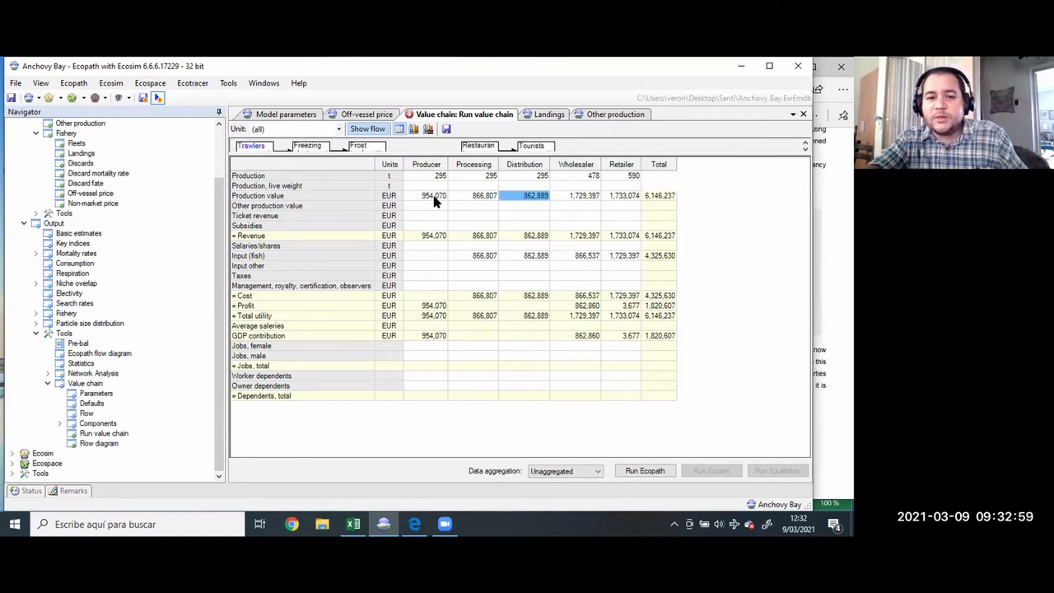
key(Right)
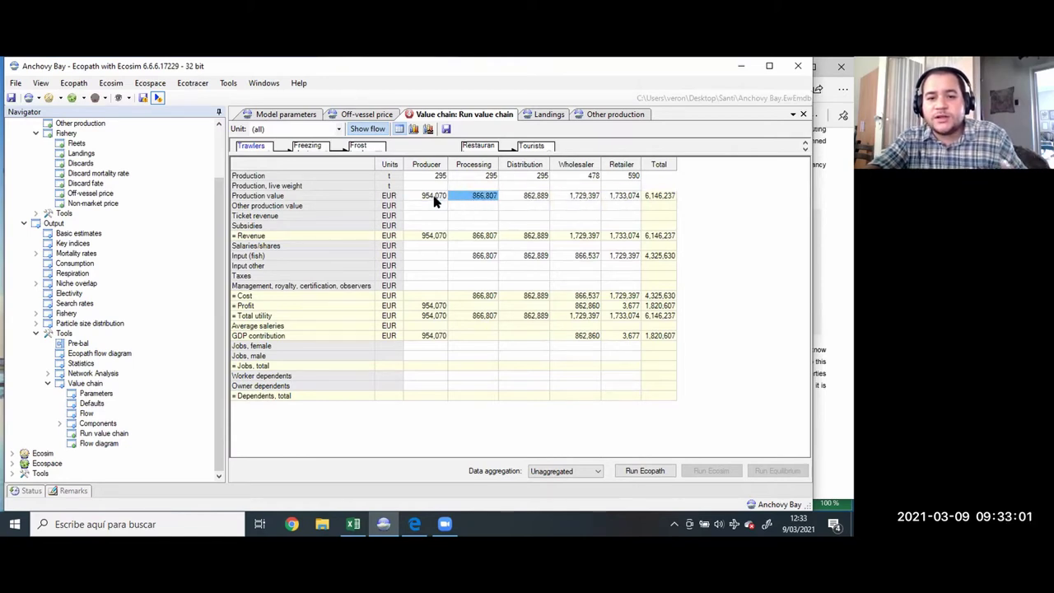
key(Right)
key(Right)
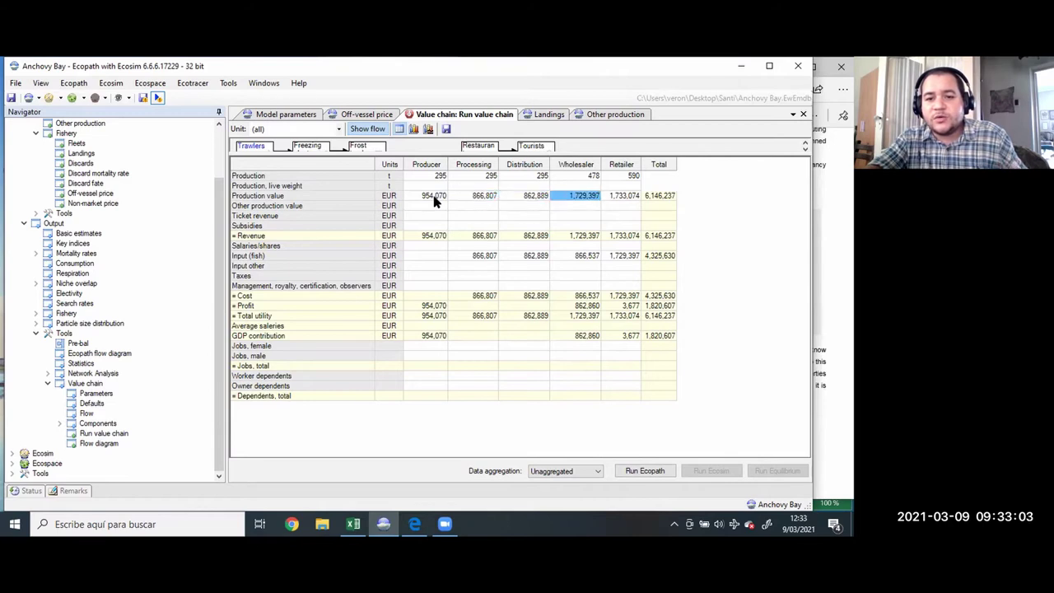
Examine the Revenue row of the run results from the Producer column through to the Total
right_click(440, 240)
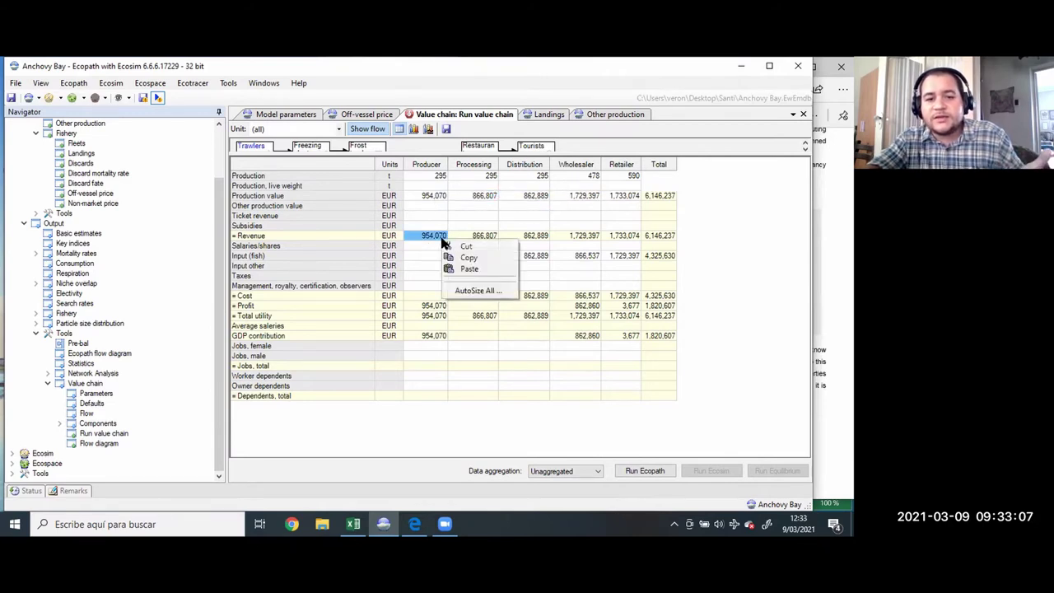
click(430, 243)
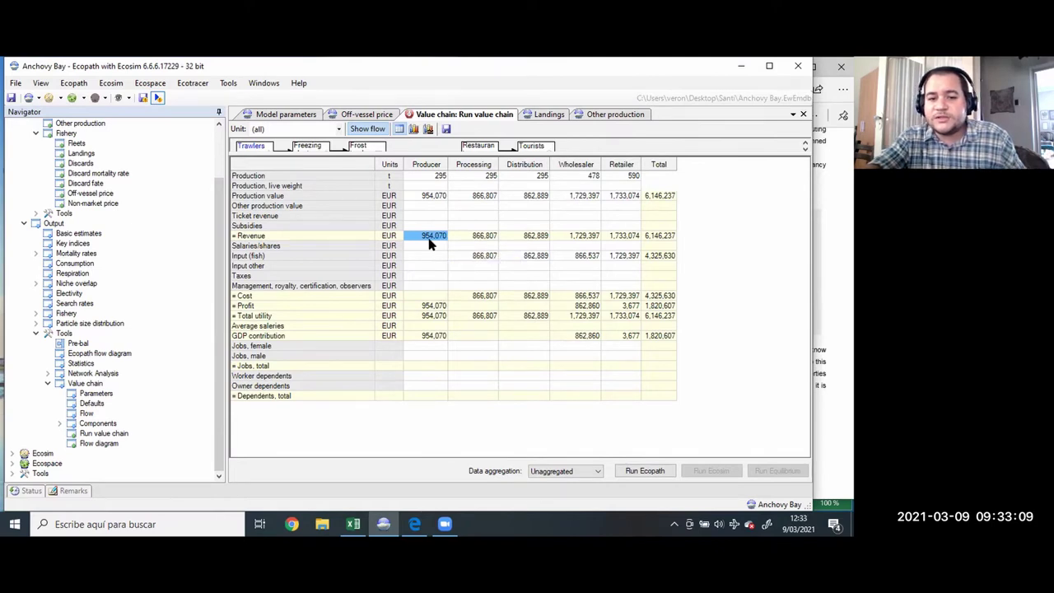
key(Right)
key(Right)
key(Right)
key(Right)
key(Right)
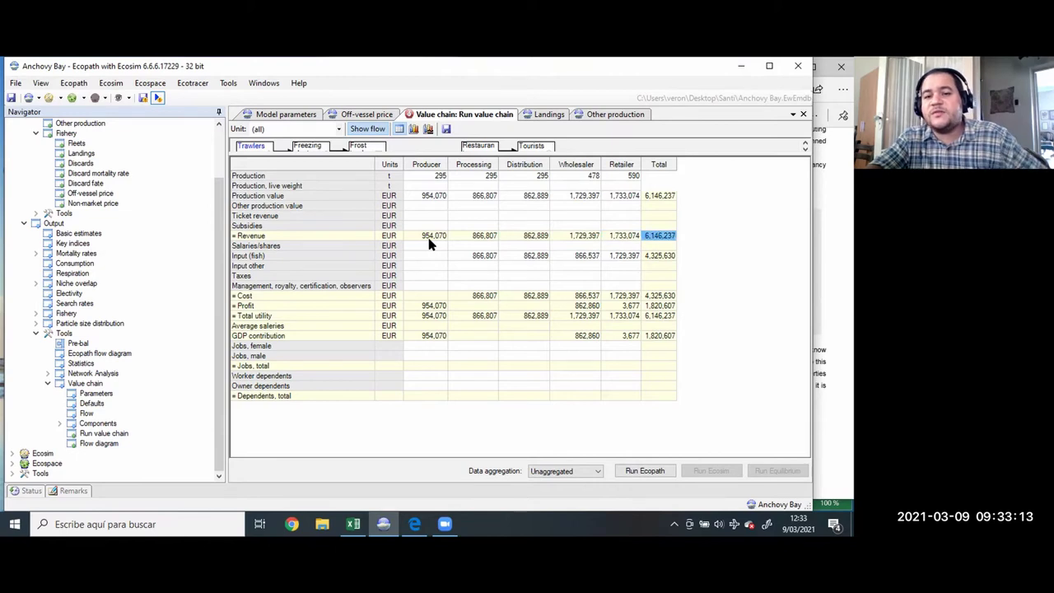
key(Left)
key(Left)
key(Left)
key(Left)
key(Left)
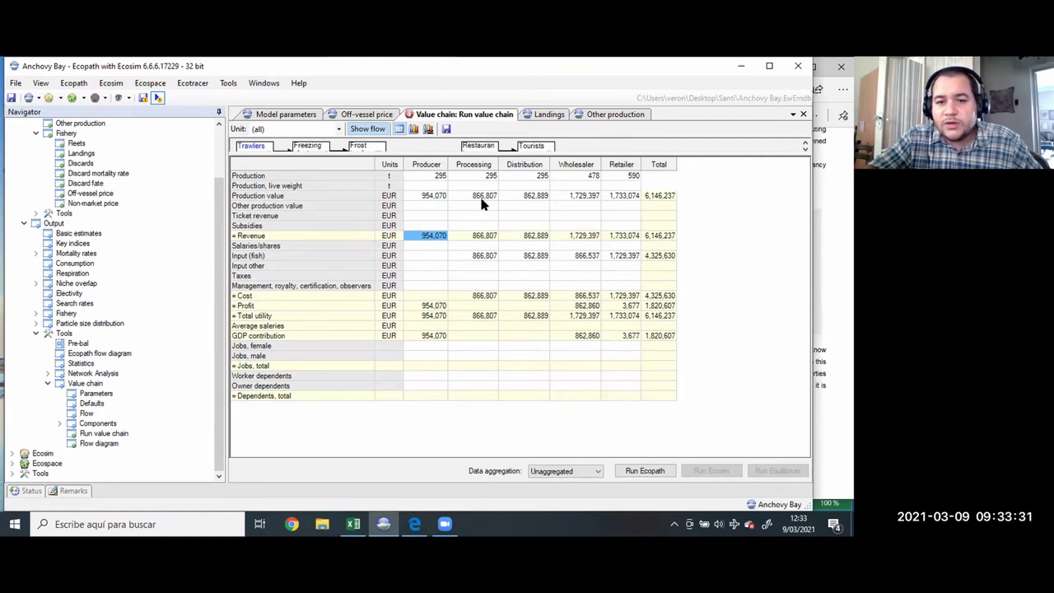
Check the Processing cost in the run results and hide the flow diagram pane
right_click(480, 298)
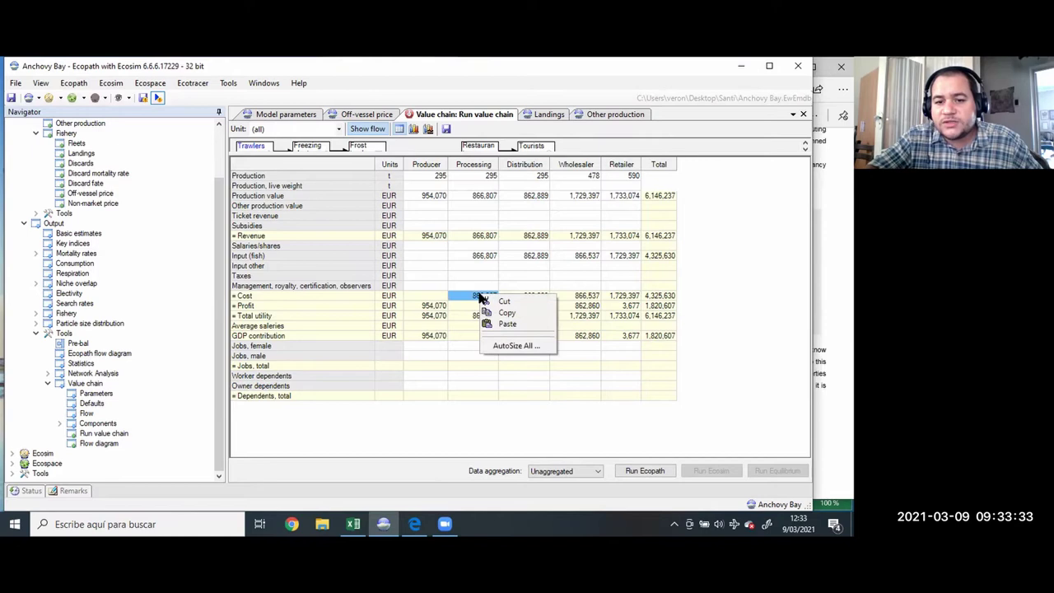
key(Escape)
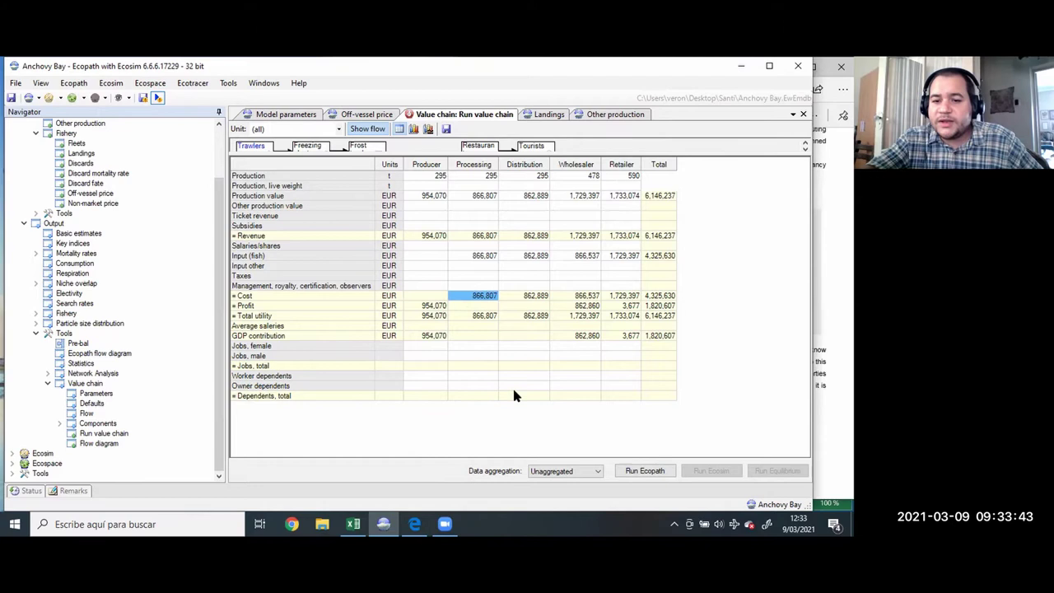
click(371, 130)
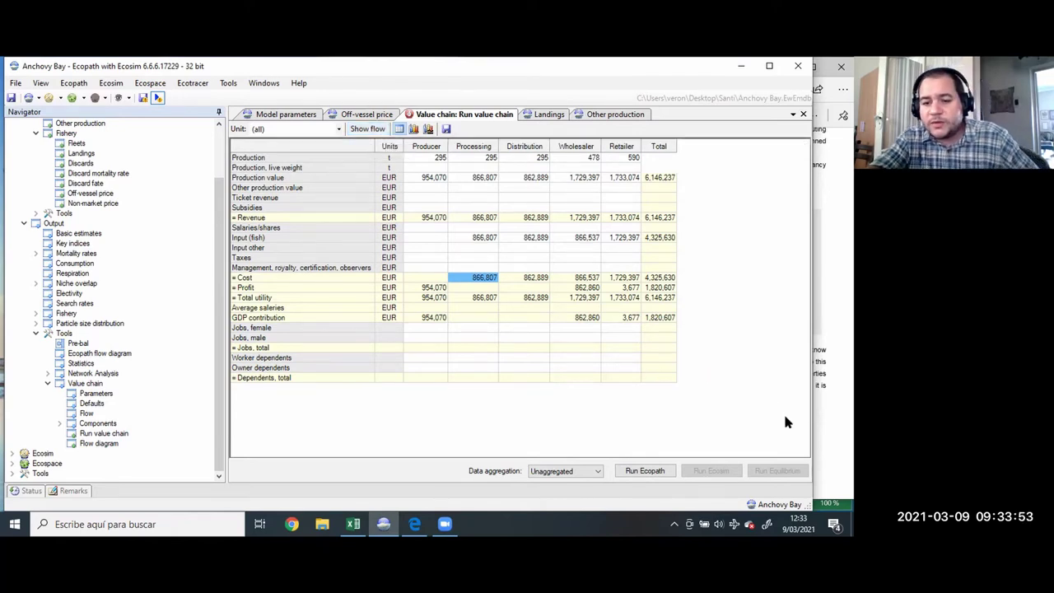
Examine the run results unit by unit, starting from ABC and continuing through Bait boats and Freezing plants to Fresh seafood wholesalers
click(333, 135)
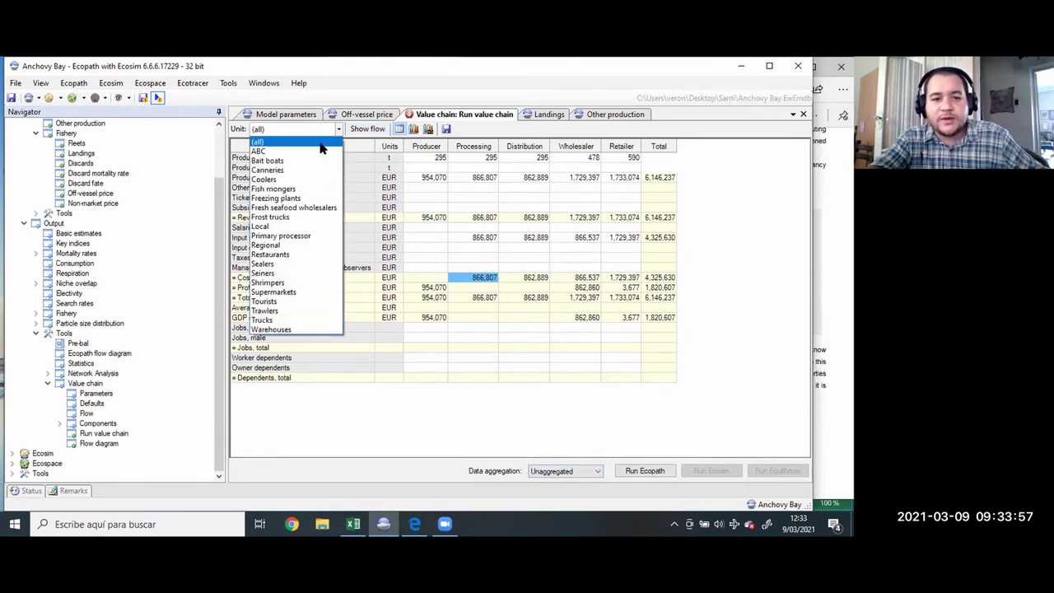
click(316, 145)
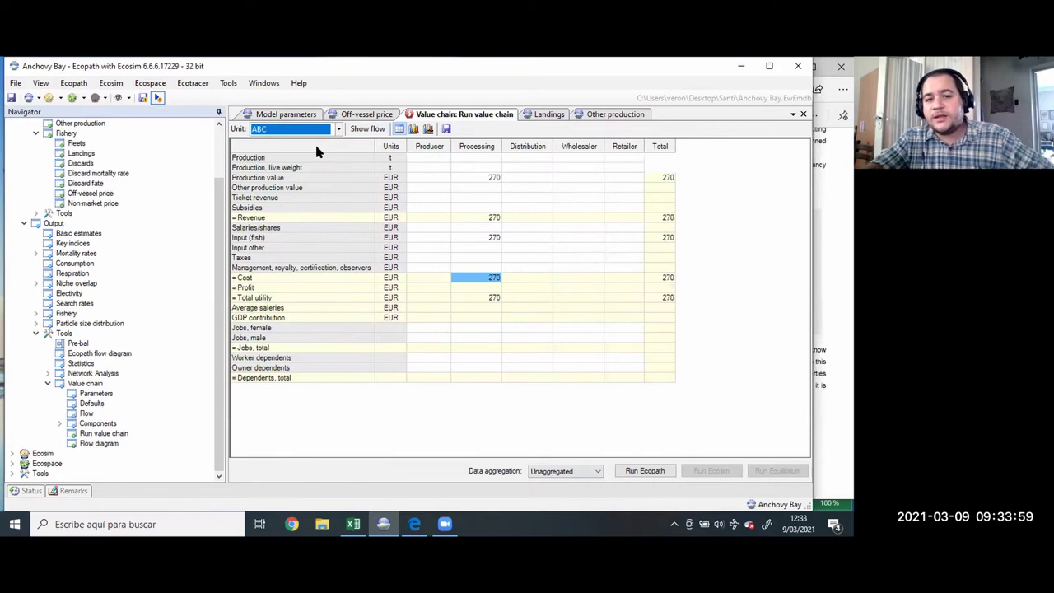
key(Down)
key(Down)
key(Down)
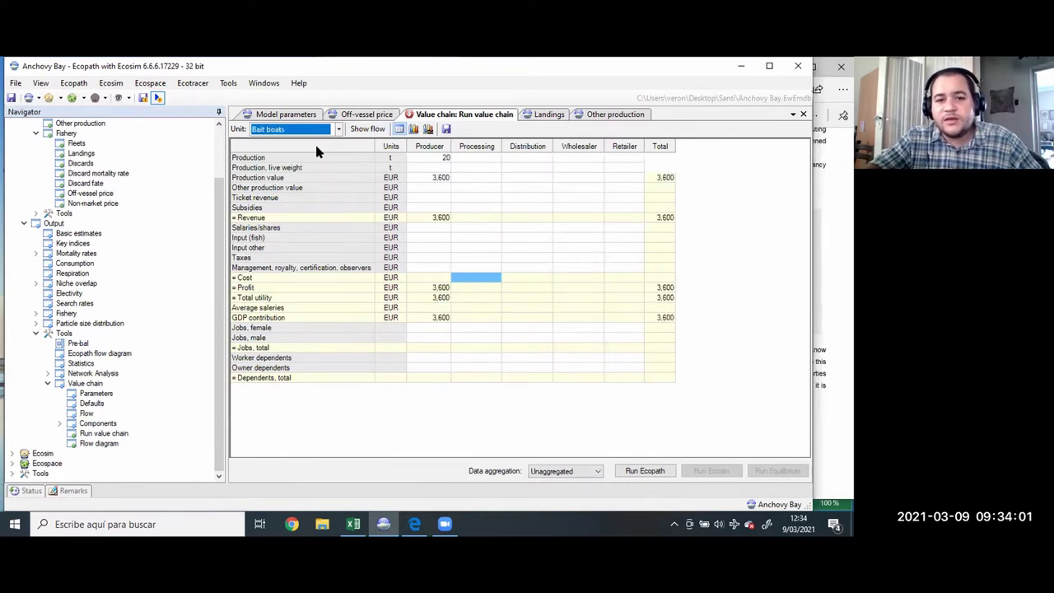
key(Down)
key(Down)
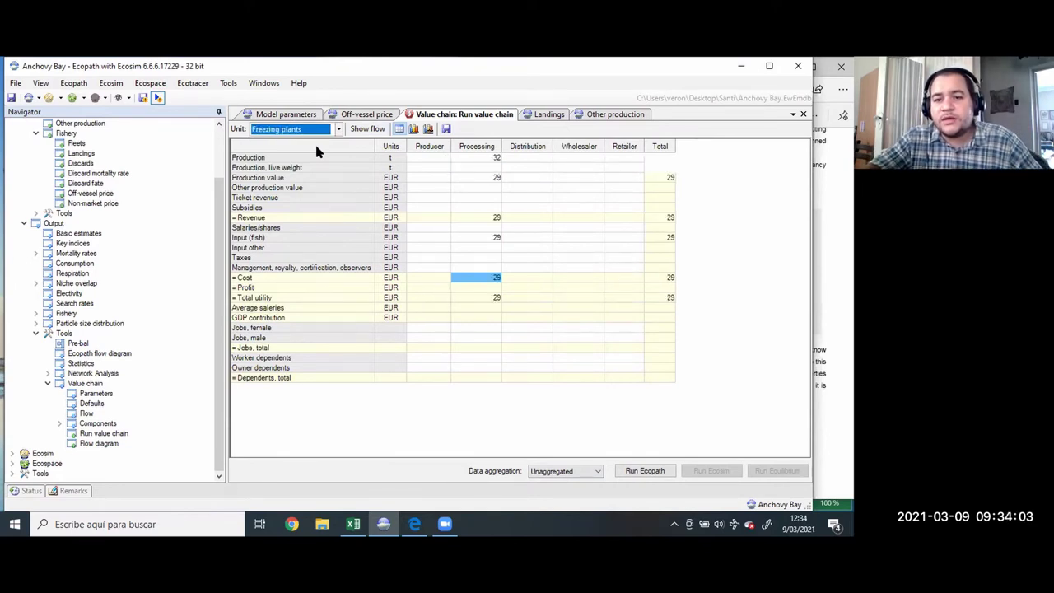
key(Down)
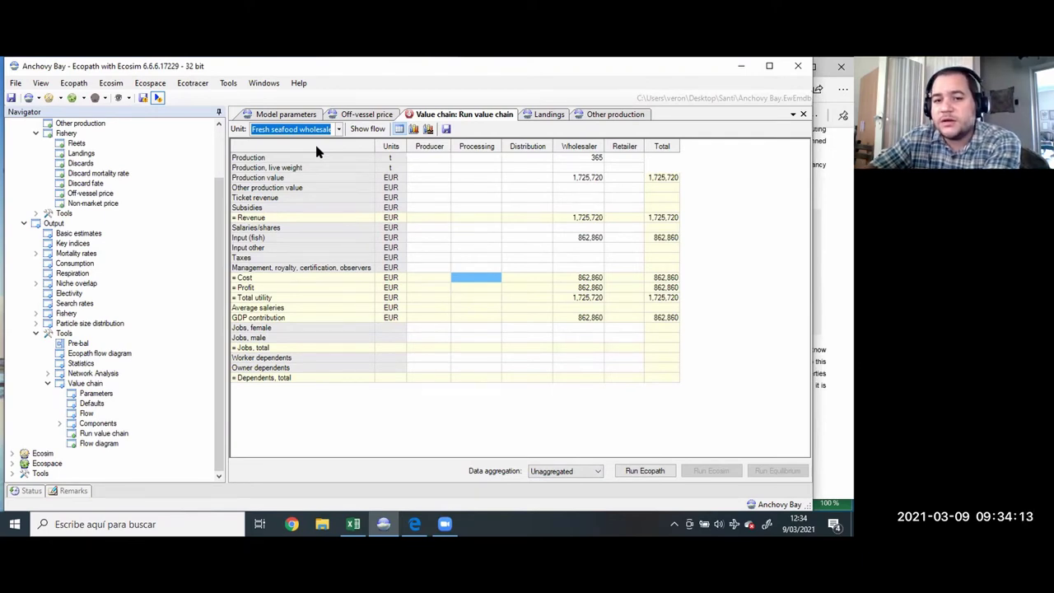
Compare the run results of the Primary processor, Local and Seiners units, and return to the results for all units
key(Up)
key(Up)
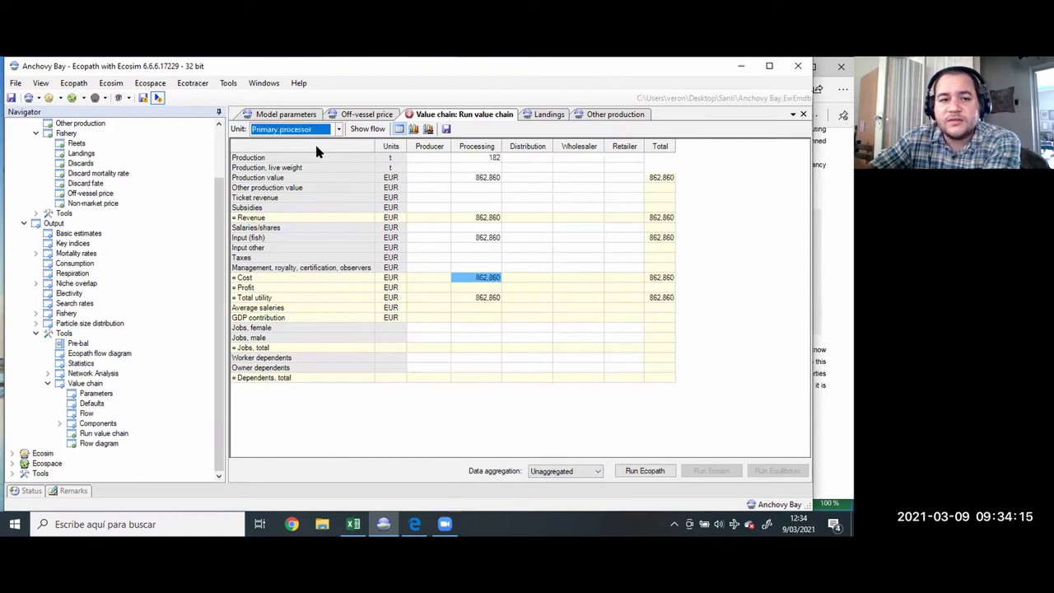
key(Up)
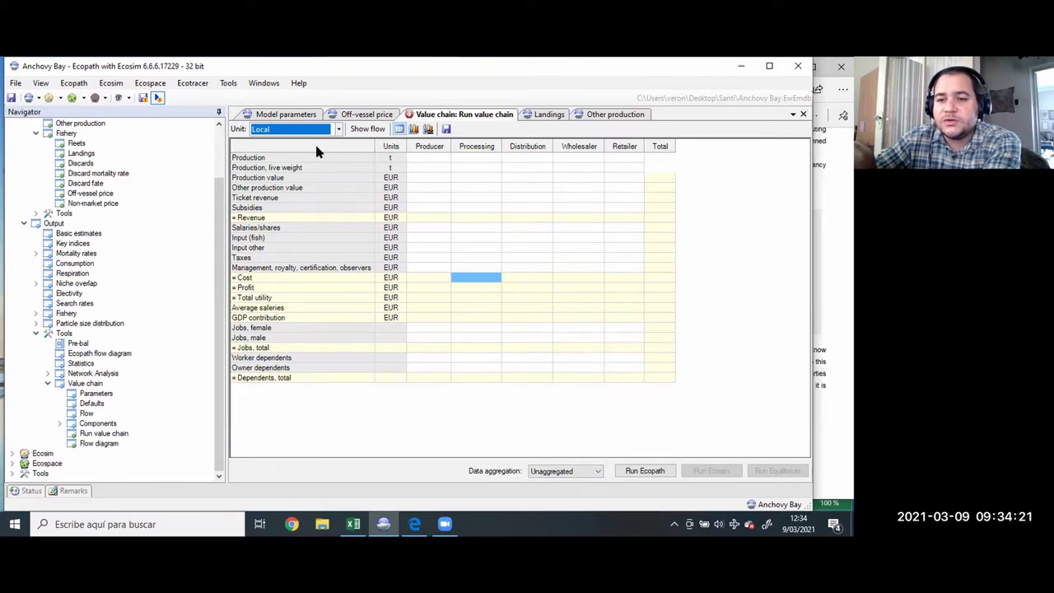
key(Down)
key(Down)
key(Down)
key(Down)
key(Down)
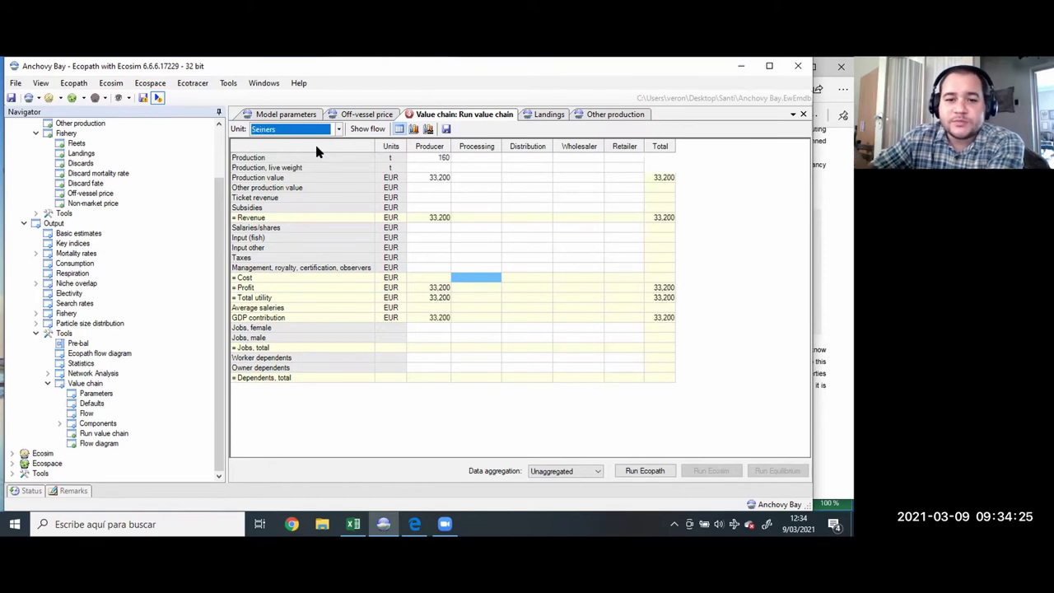
key(Down)
key(Down)
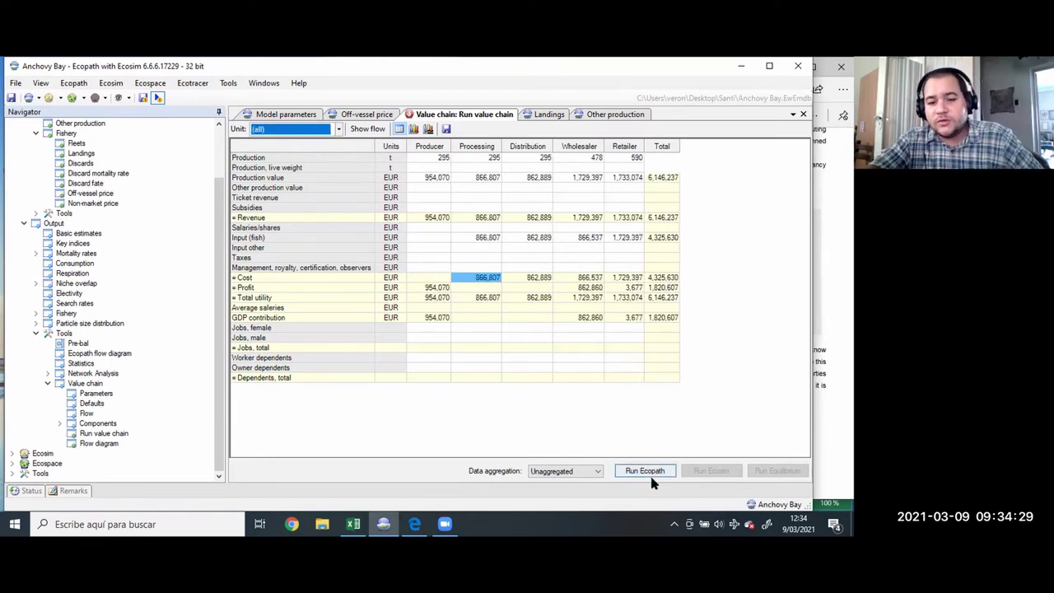
Set the data aggregation to Results by fleet and run the value chain for Ecopath
click(583, 470)
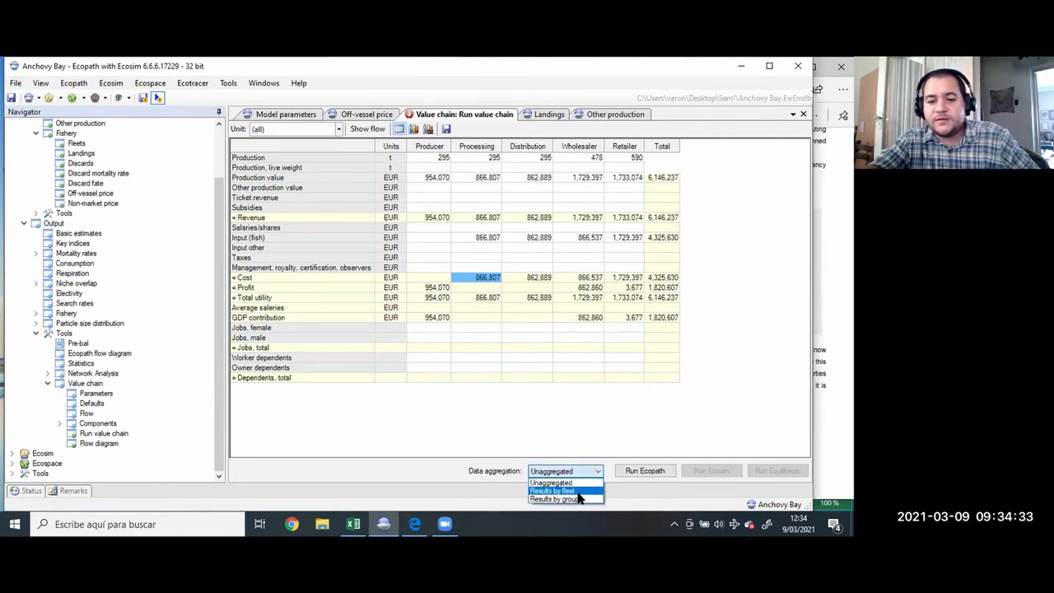
click(577, 492)
click(650, 469)
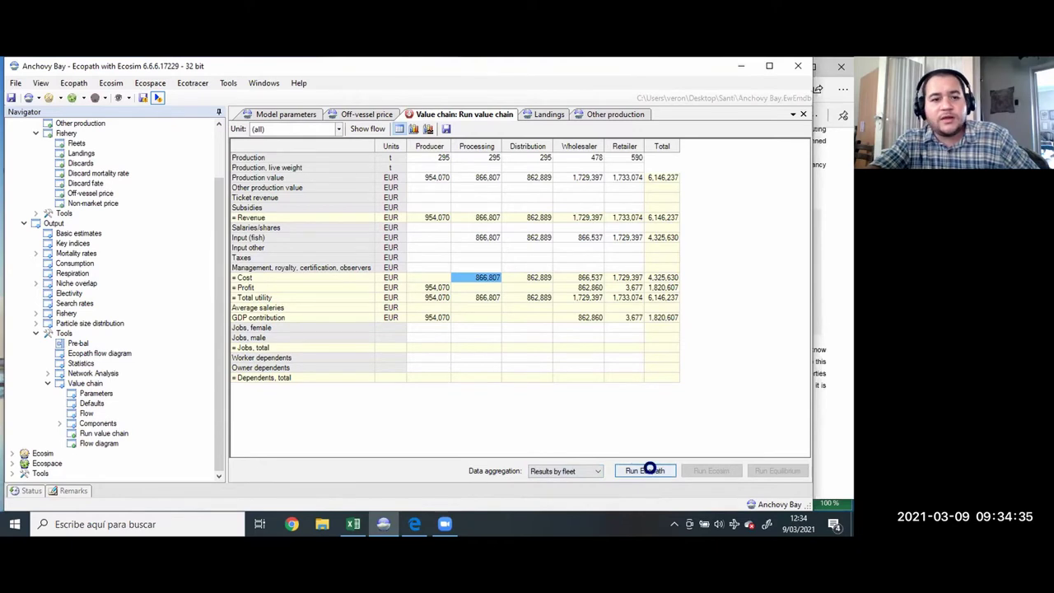
Review the value chain results of individual fleets, from Trawlers to Bait boats
click(338, 130)
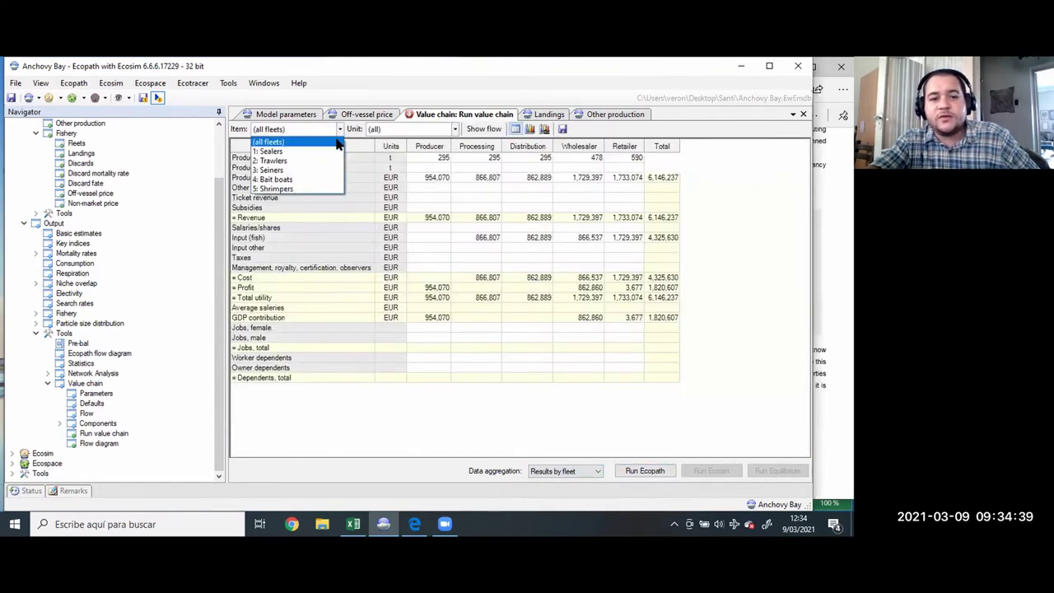
click(304, 160)
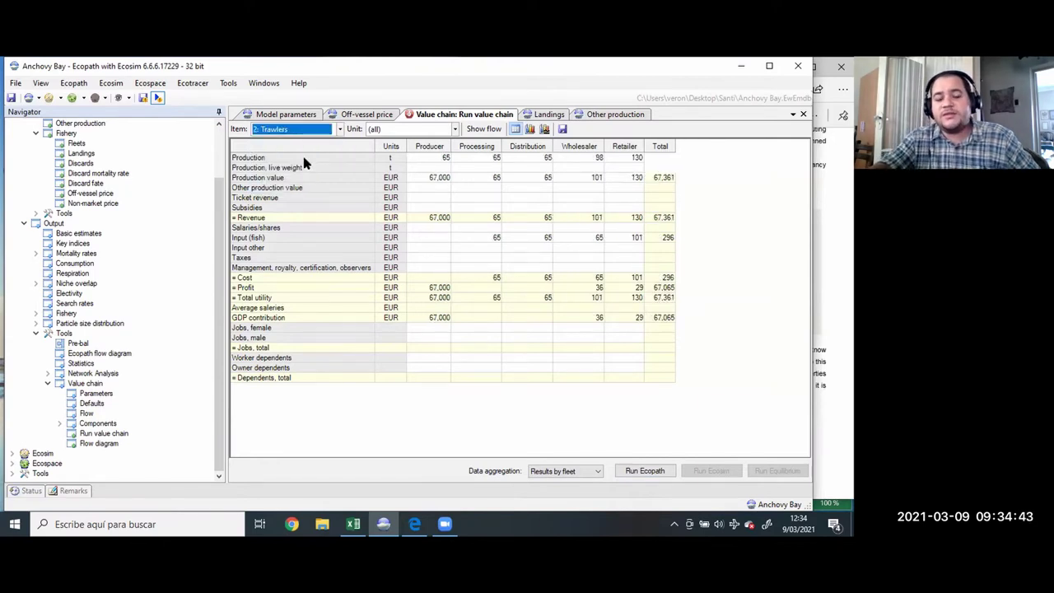
key(Down)
key(Down)
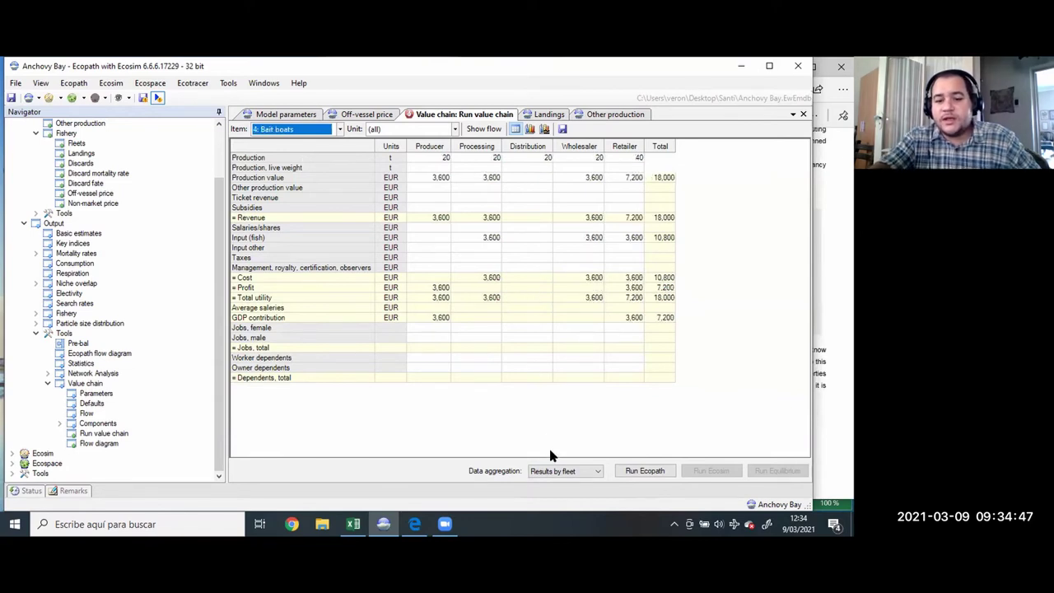
Change the data aggregation to Results by group and run Ecopath again
click(565, 471)
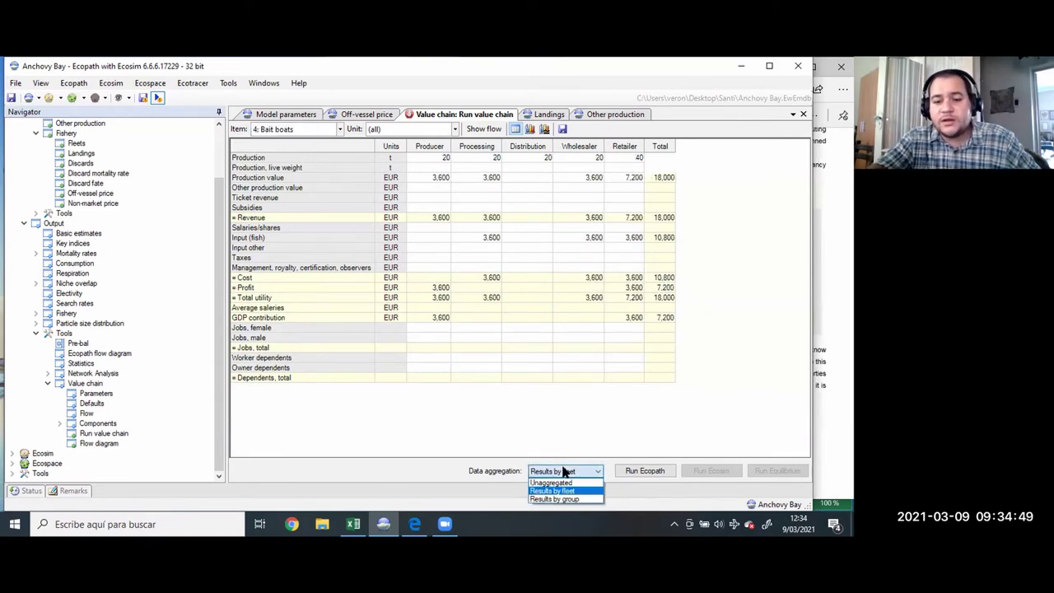
click(637, 471)
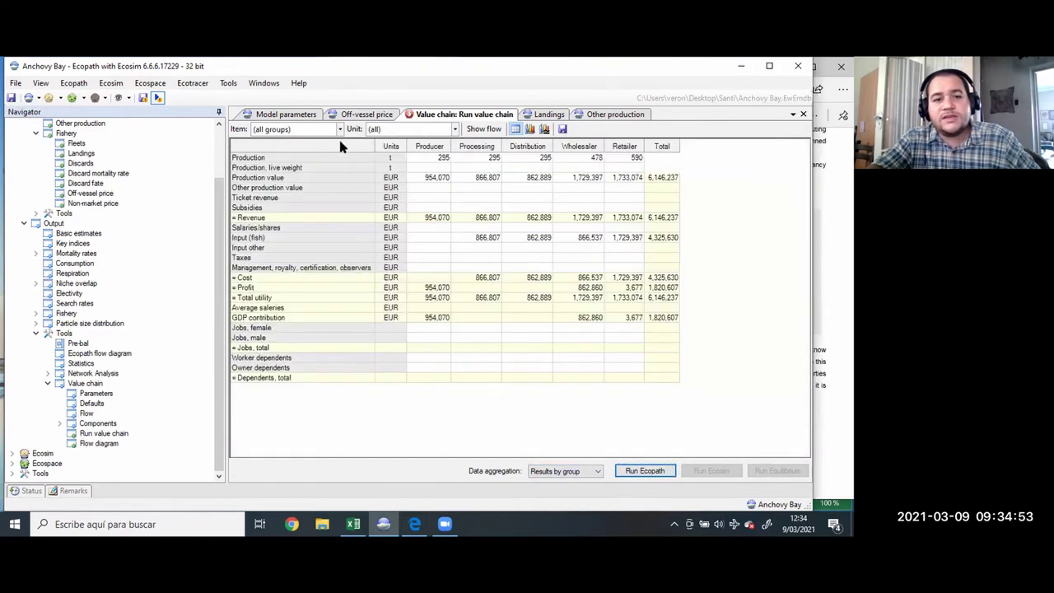
Review the value chain results for each group from Seals to Shrimp, and return to all groups
click(338, 128)
key(Down)
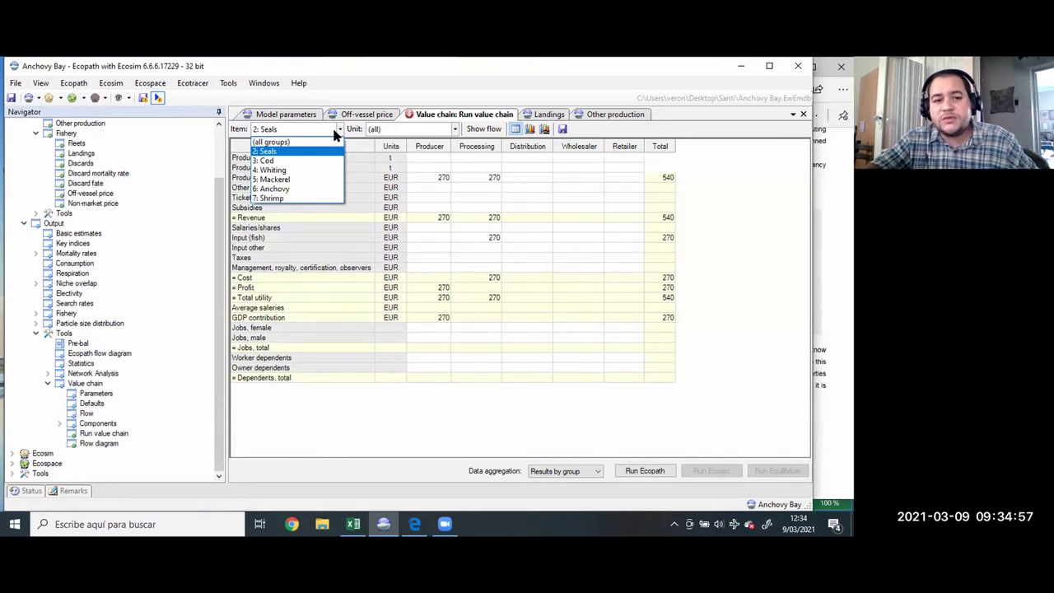
key(Down)
key(Down)
key(Down)
key(Down)
key(Down)
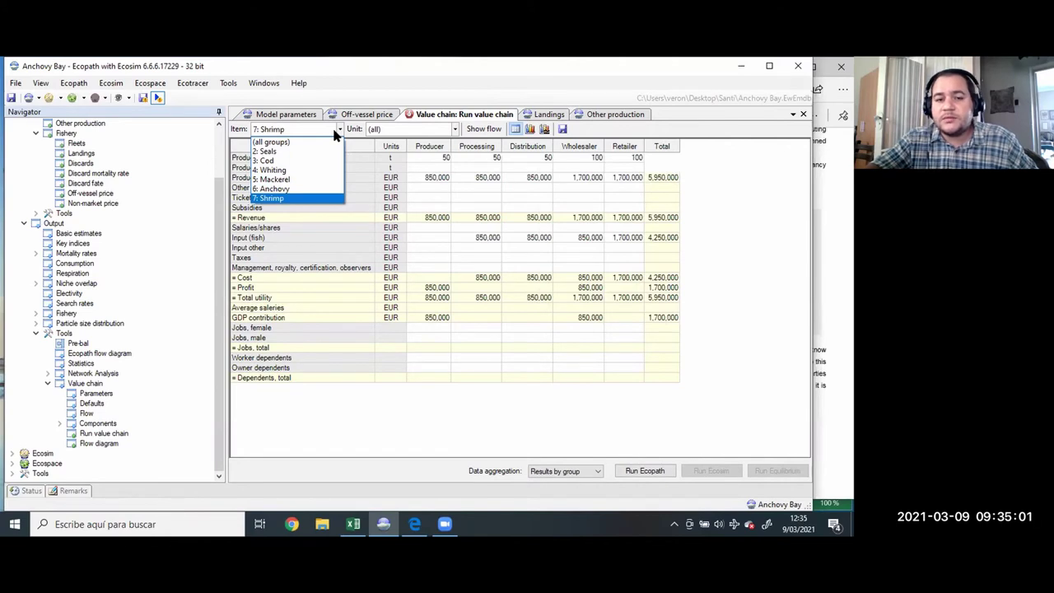
key(Up)
key(Up)
key(Up)
key(Up)
key(Up)
key(Up)
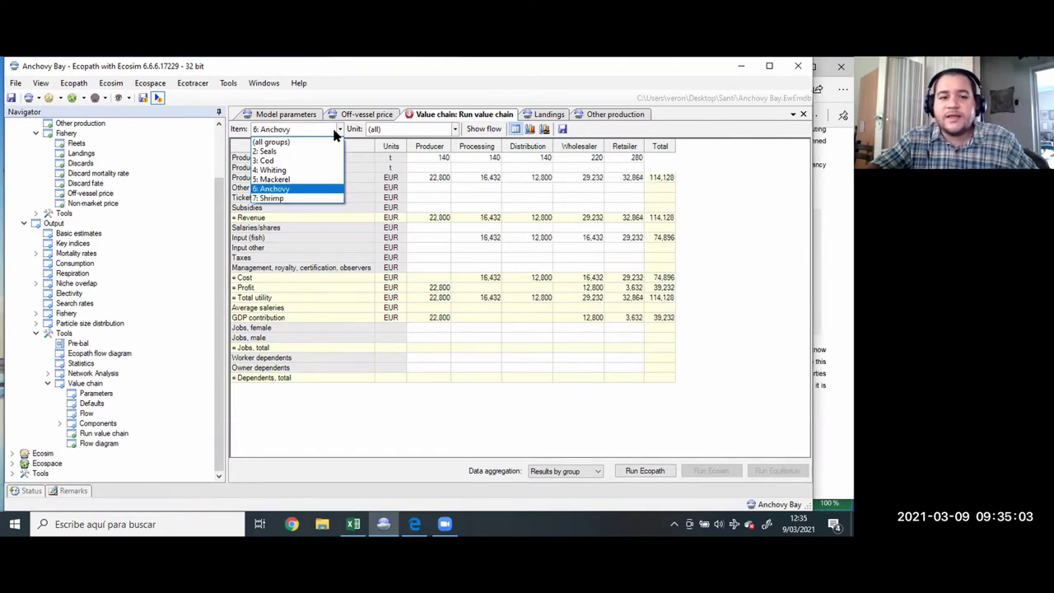
Switch to T09 - Value chains.pdf and read the instructions and table for the value chain links
click(819, 208)
scroll(703, 387, down, 6)
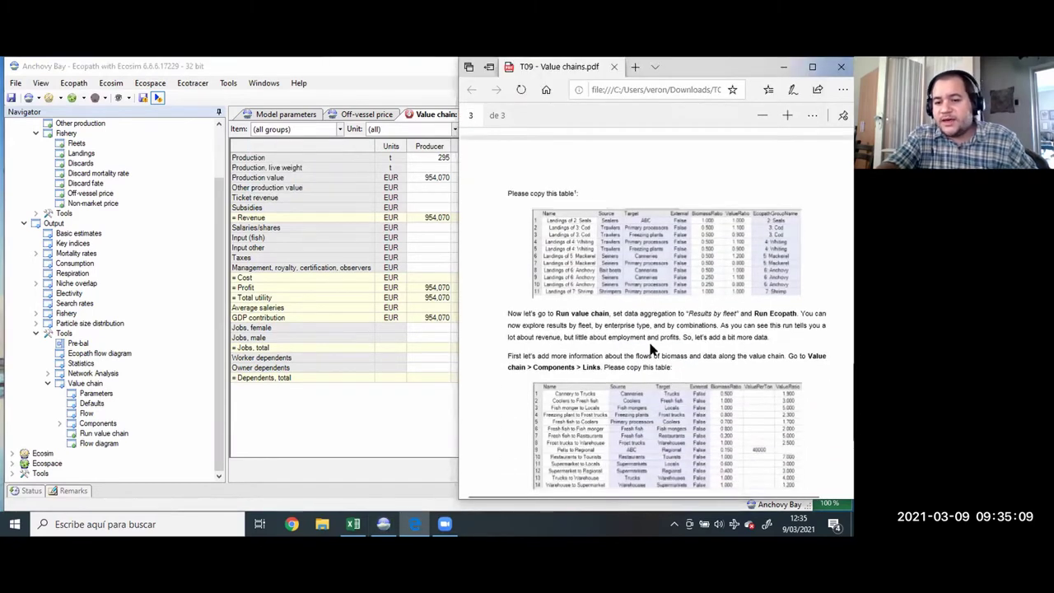
scroll(654, 349, down, 1)
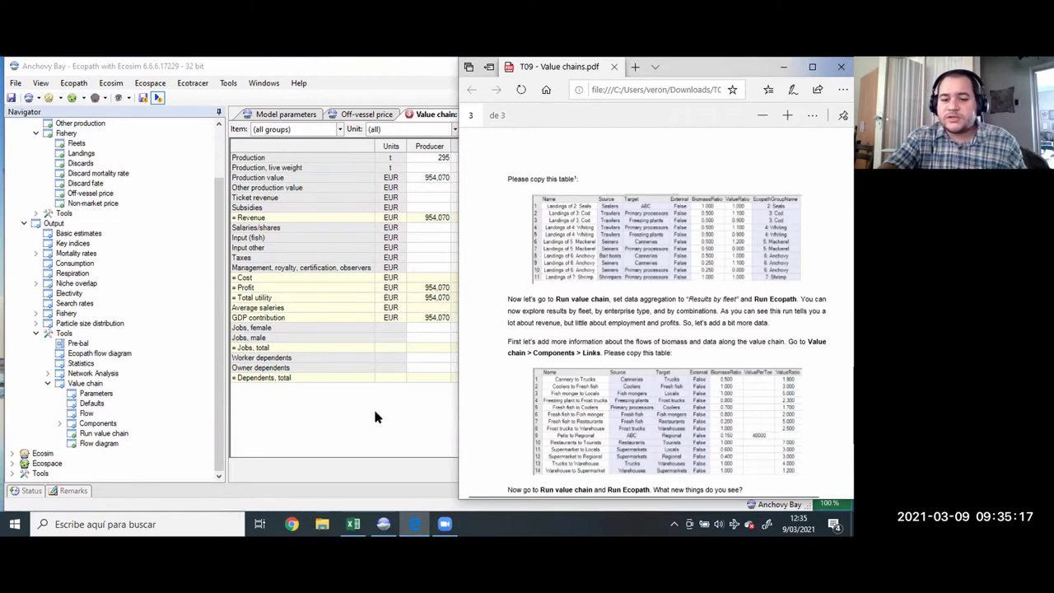
Switch to the Anchovy_bay_value_chain workbook in Excel and go to the BiomassRatio header in the Links sheet
click(352, 524)
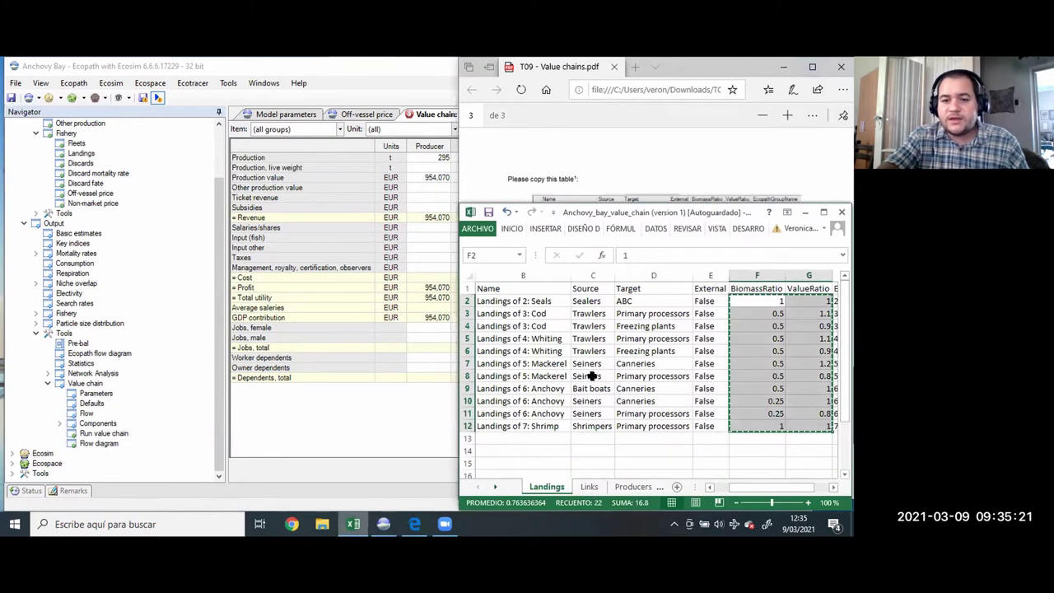
key(ctrl+Page_Down)
click(581, 288)
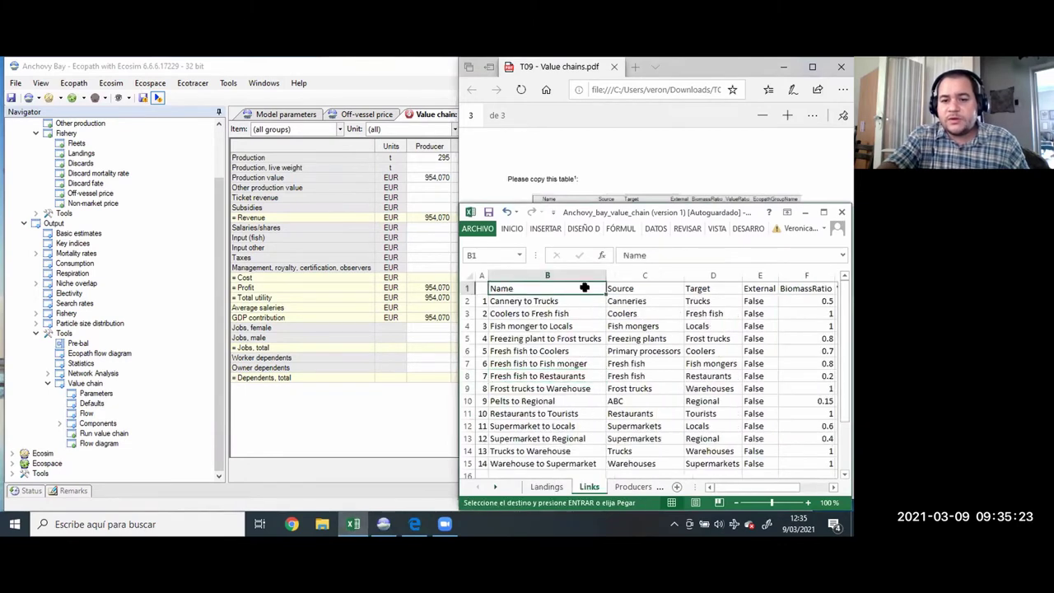
key(Right)
key(Right)
key(Right)
key(Right)
key(Right)
key(Left)
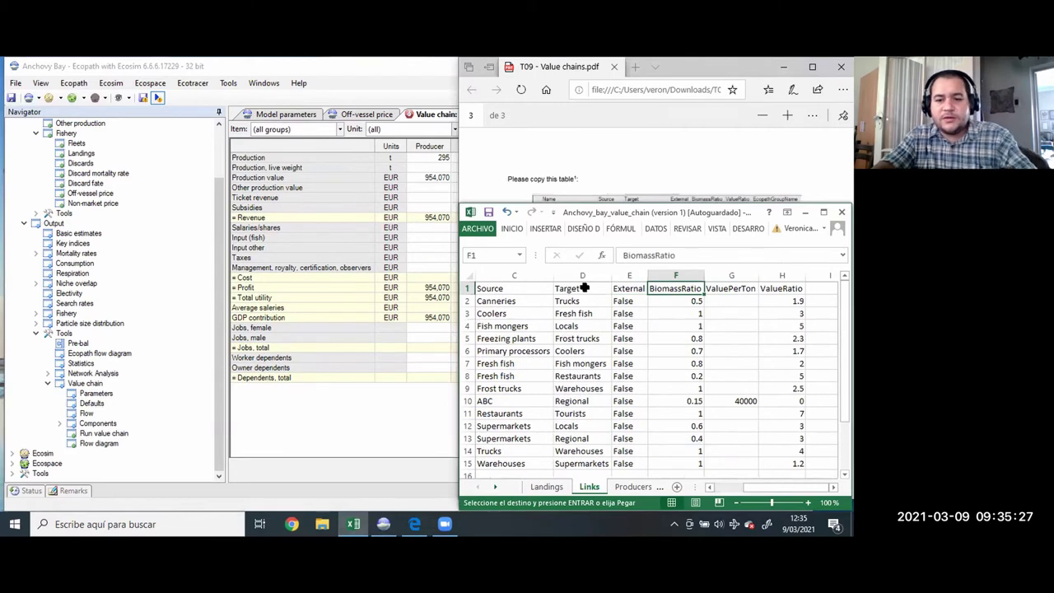
Copy the BiomassRatio, ValuePerTon and ValueRatio columns with their headers, range F1:H15, from the Links sheet
key(shift+Down)
key(shift+Down)
key(shift+Down)
key(shift+Down)
key(shift+Down)
key(shift+Down)
key(shift+Down)
key(shift+Down)
key(shift+Down)
key(shift+Down)
key(shift+Down)
key(shift+Down)
key(shift+Down)
key(shift+Down)
key(shift+Down)
key(shift+Down)
key(shift+Down)
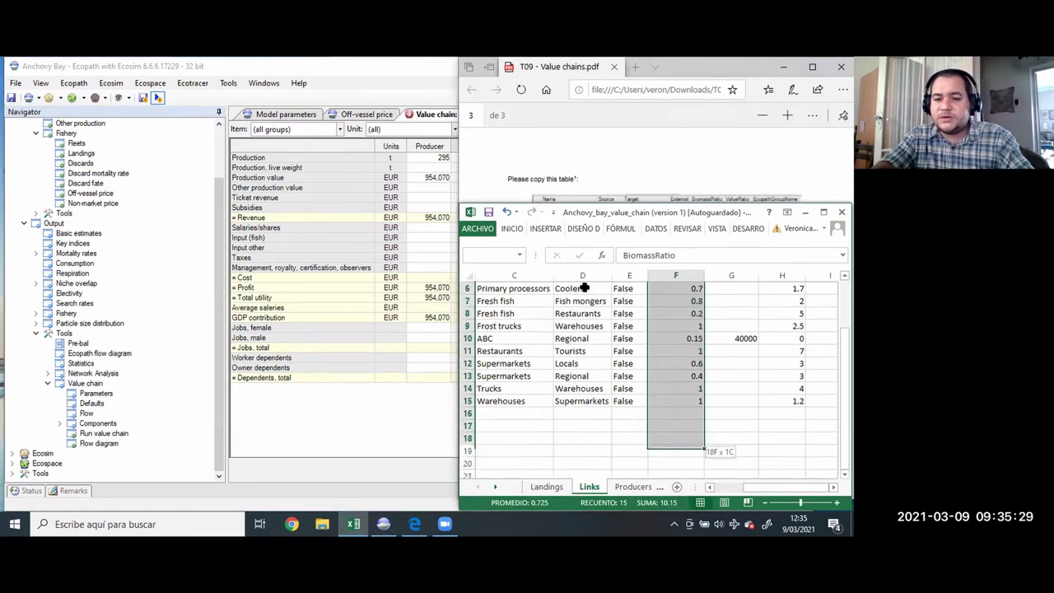
key(shift+Up)
key(shift+Up)
key(shift+Up)
key(shift+Right)
key(shift+Right)
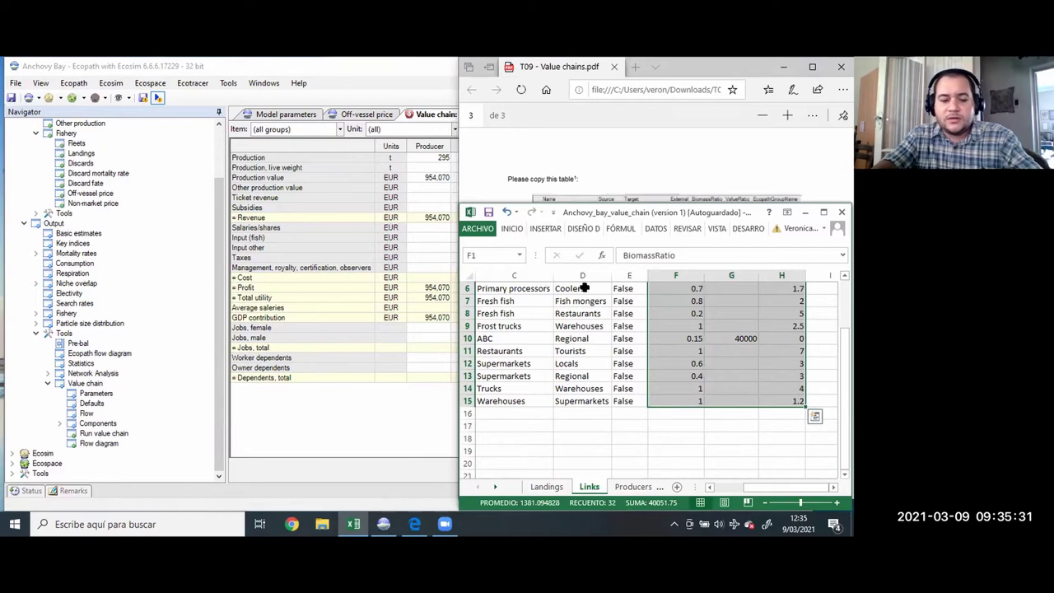
key(ctrl+c)
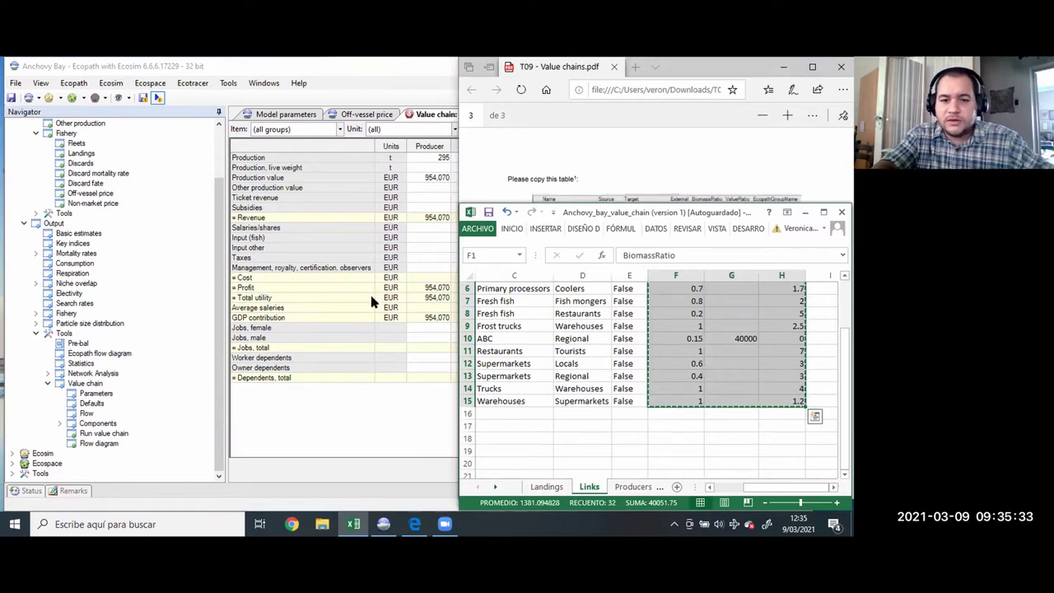
Switch back to Ecopath, open the value chain's Links components table and paste the copied values starting at the first link's BiomassRatio
click(322, 377)
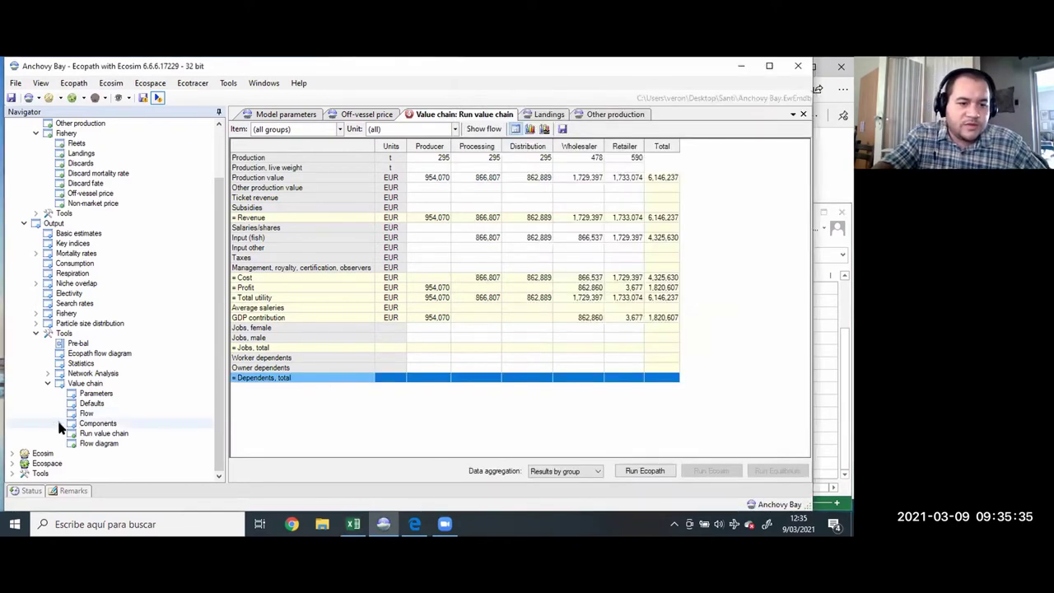
click(60, 424)
click(97, 474)
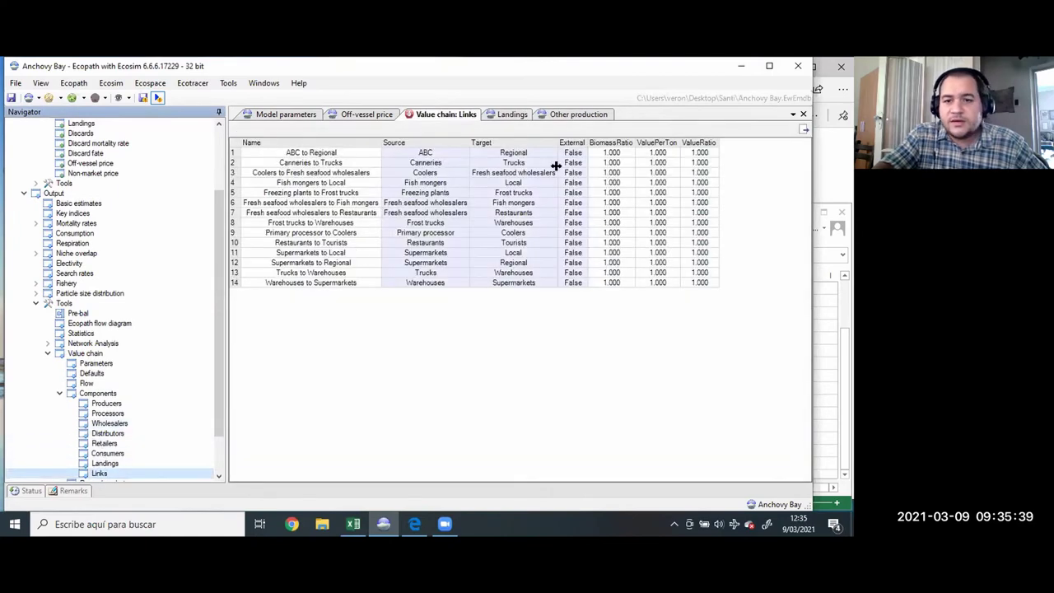
click(599, 155)
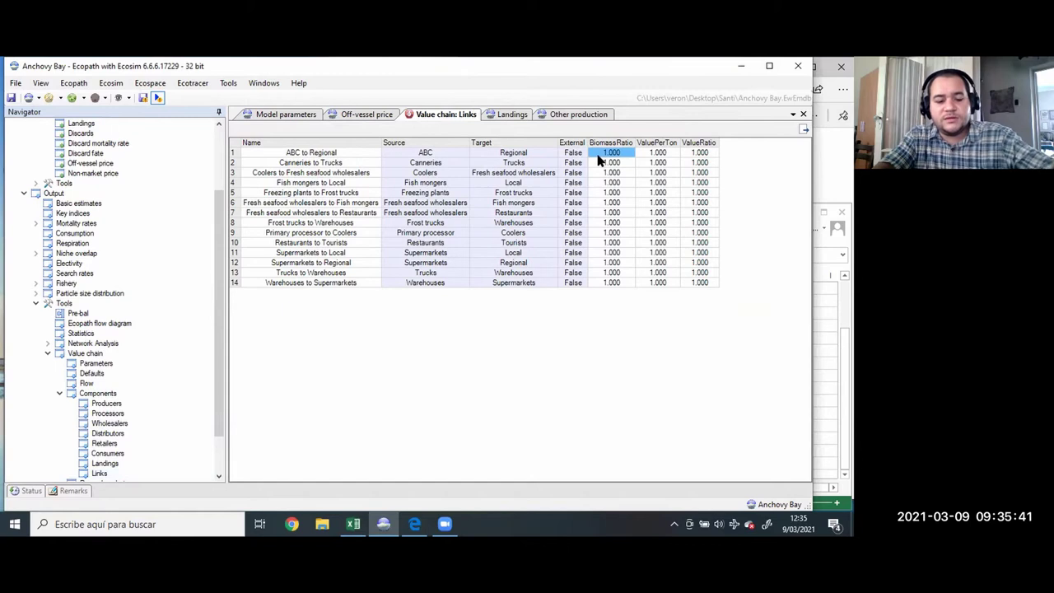
key(ctrl+v)
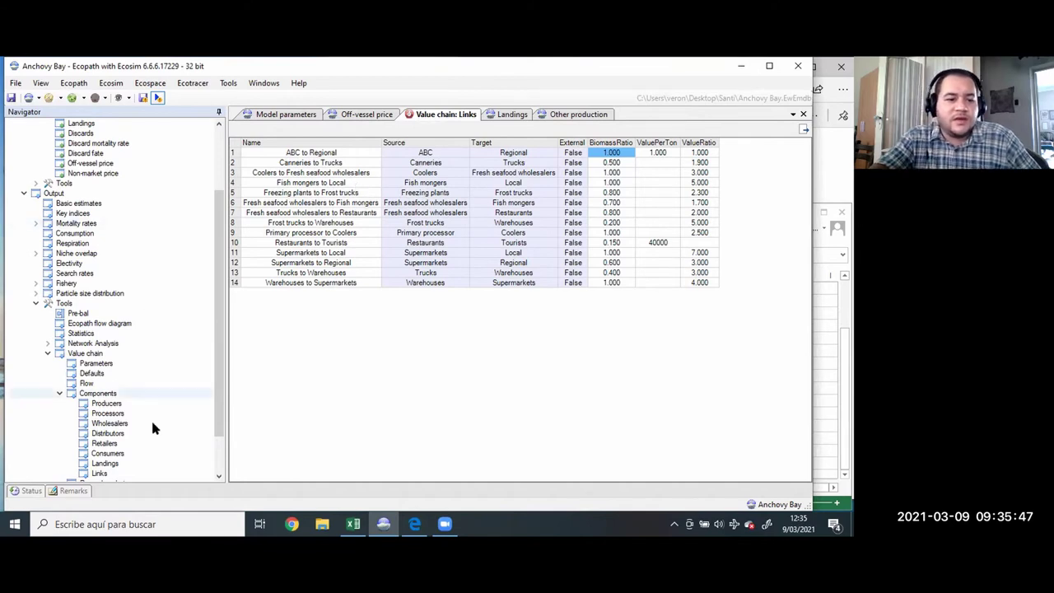
Return to the value chain run and run Ecopath with the pasted link values, keeping results aggregated by group
scroll(99, 424, down, 2)
click(106, 434)
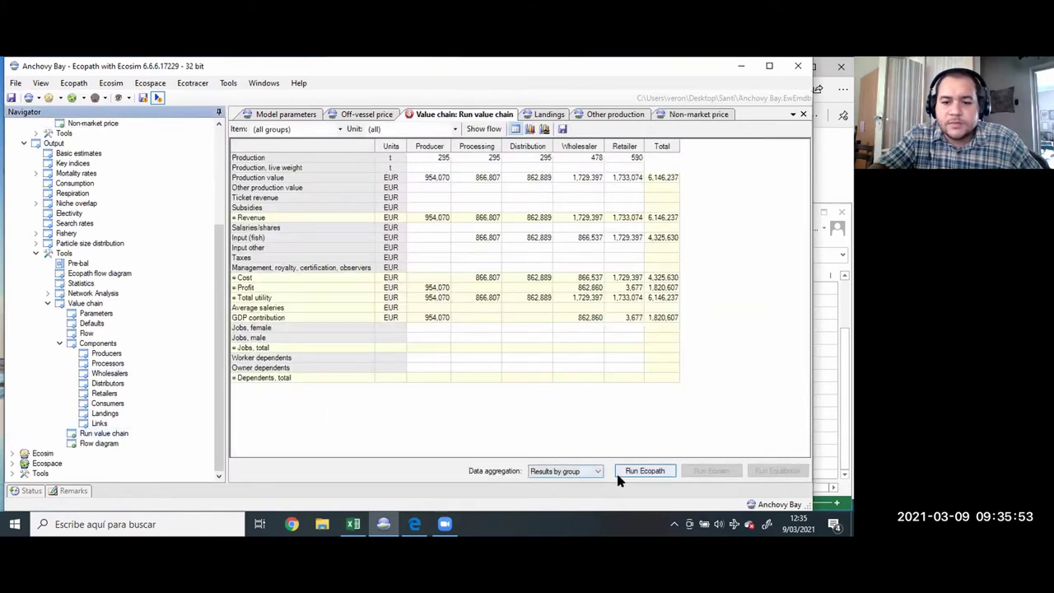
click(630, 470)
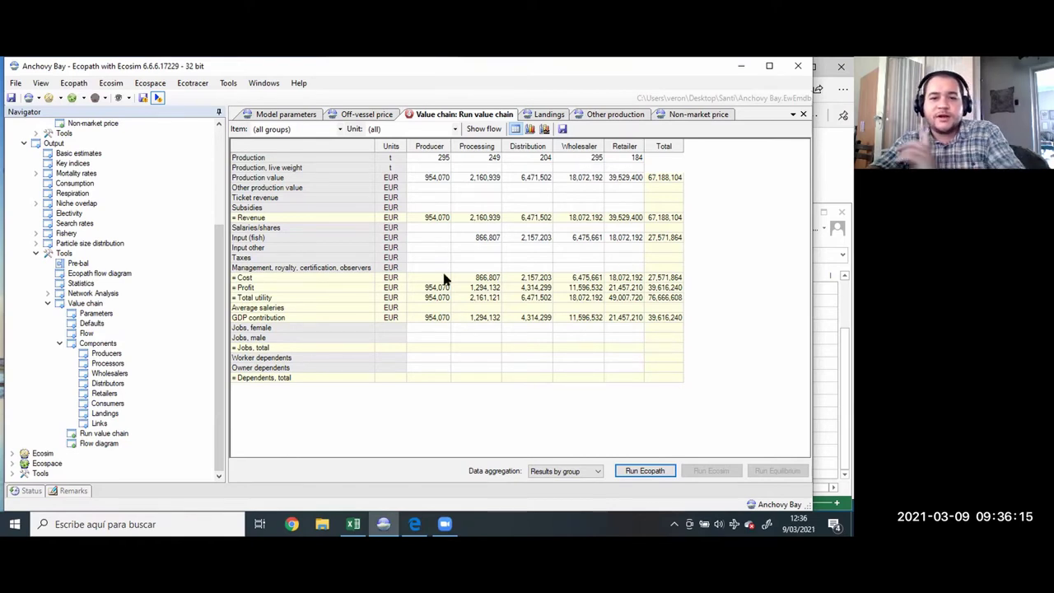
Check the biomass ratios in the Processors and Distributors component tables
double_click(110, 363)
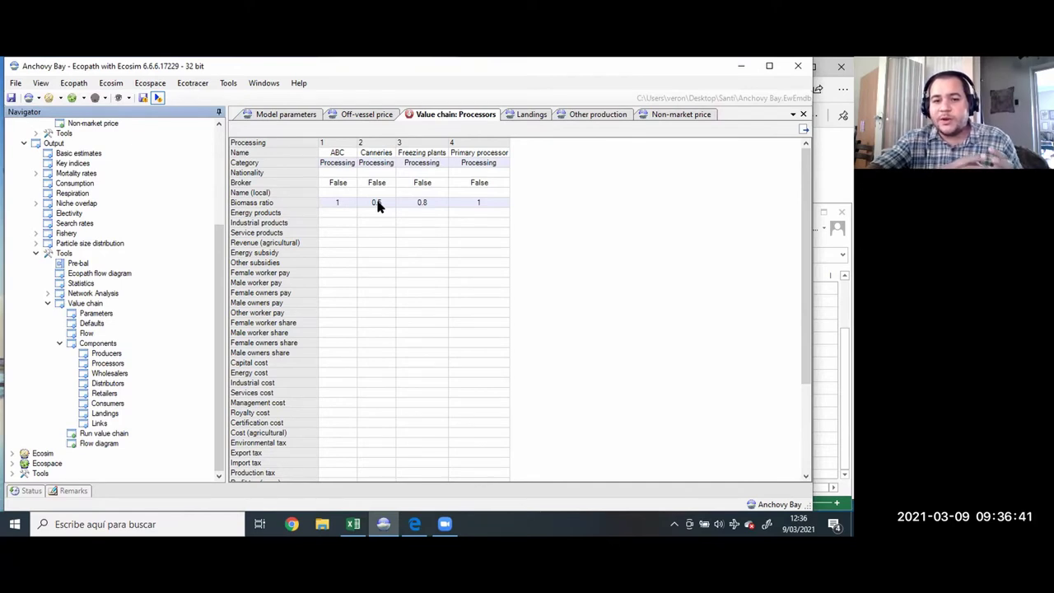
click(121, 382)
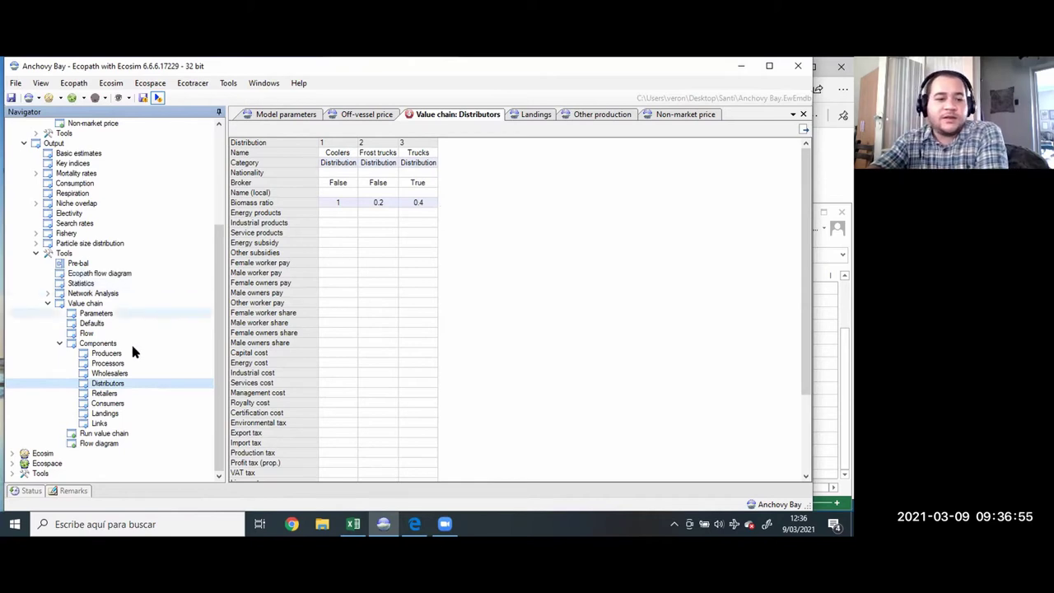
Compare the biomass ratios in the value chain's Links components table with the BiomassRatio column on the Excel Links sheet
click(102, 422)
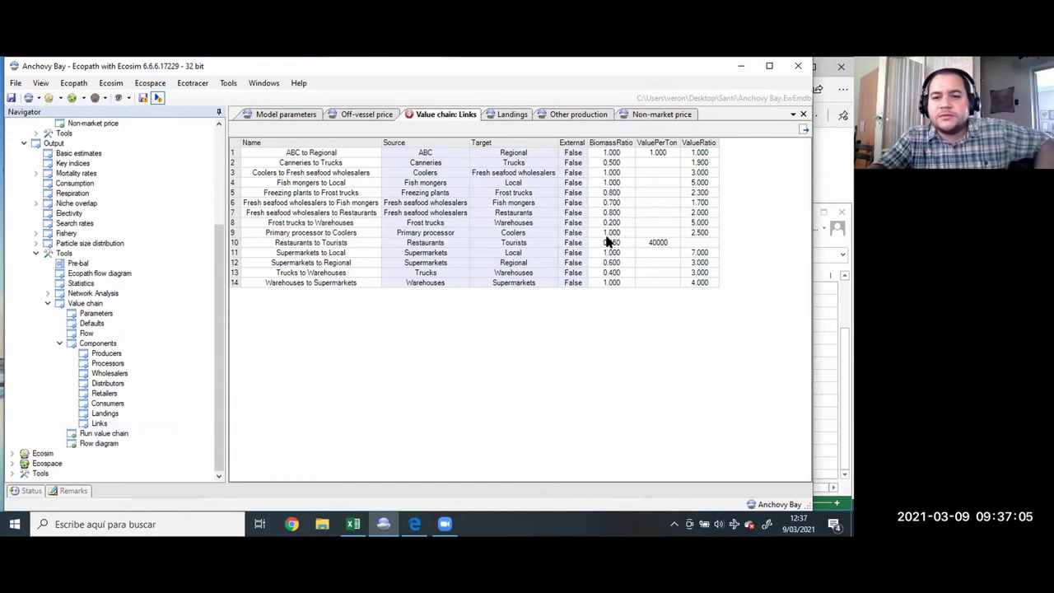
click(819, 358)
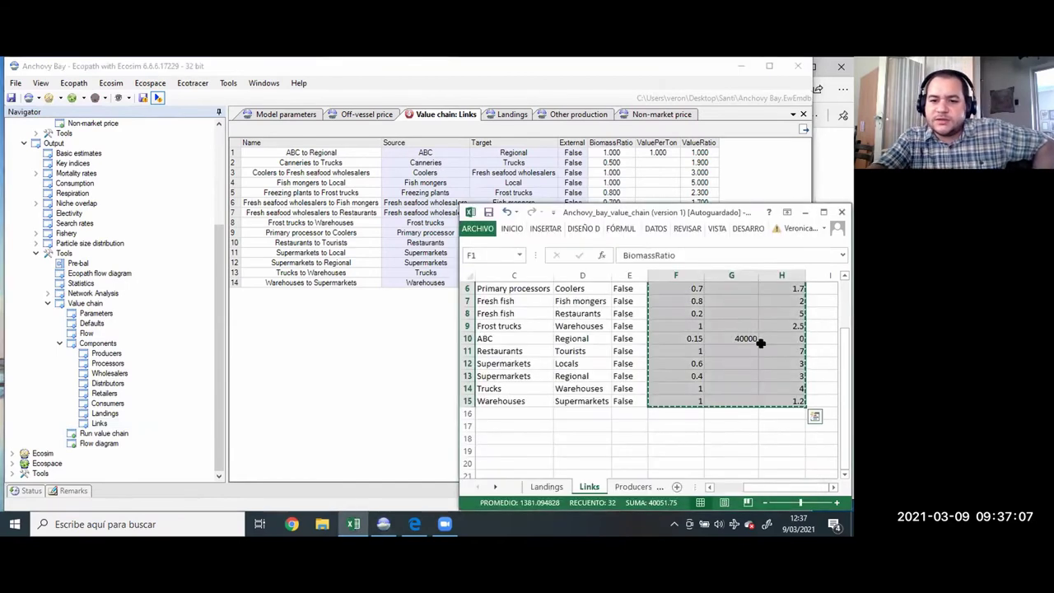
scroll(741, 338, up, 2)
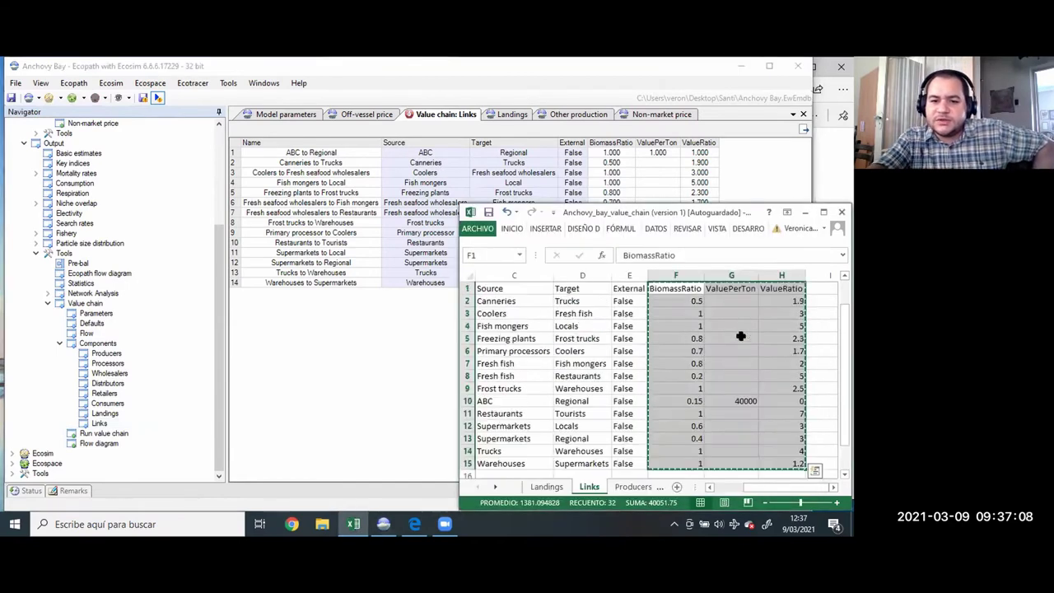
double_click(598, 313)
key(Escape)
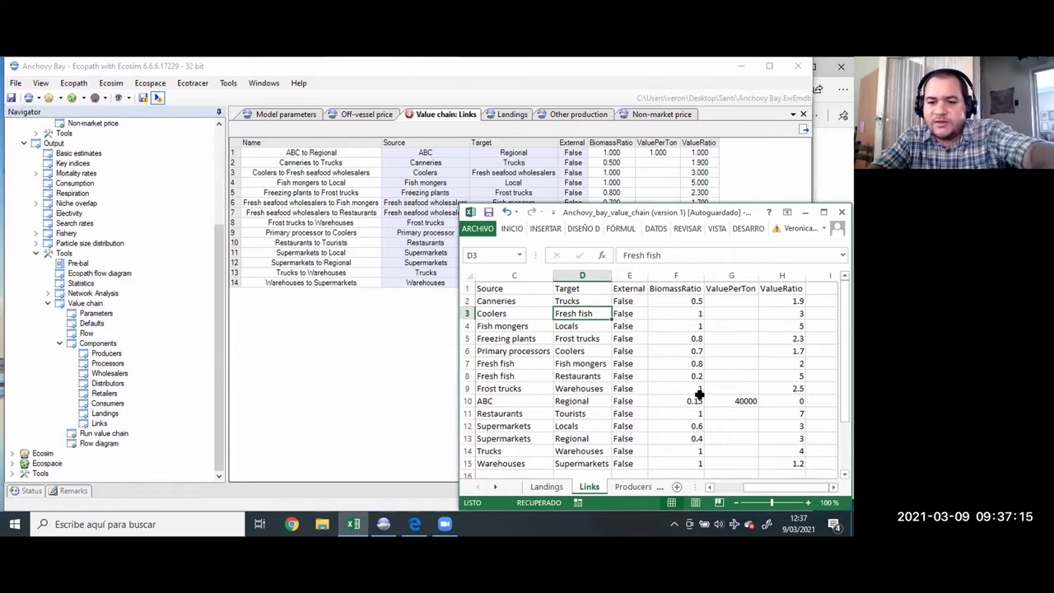
Set the BiomassRatio of the ABC to Regional link to 0.15 in the Ecopath Links table
click(614, 156)
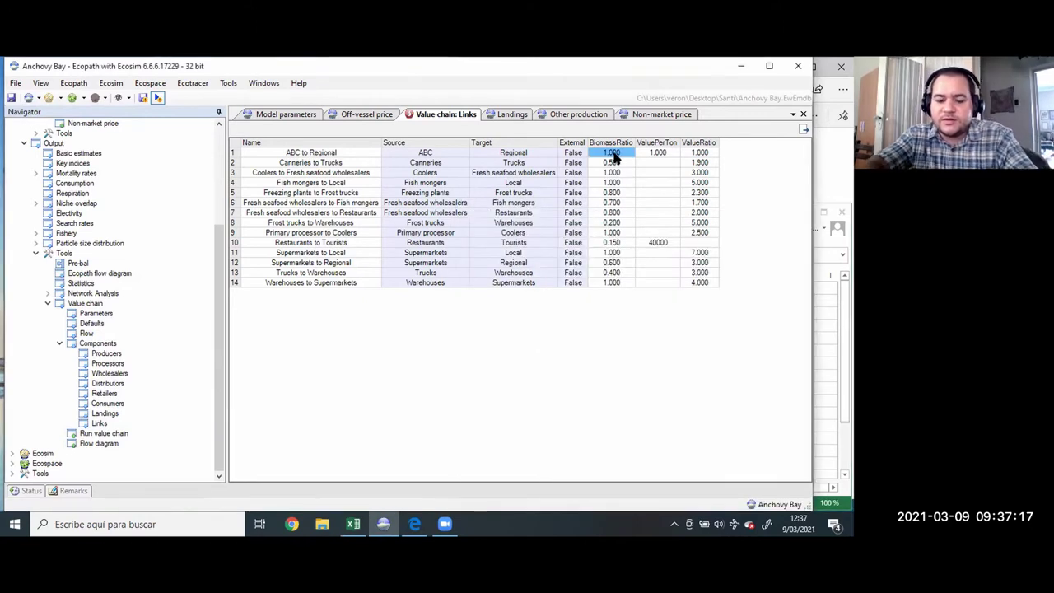
click(614, 157)
text(15)
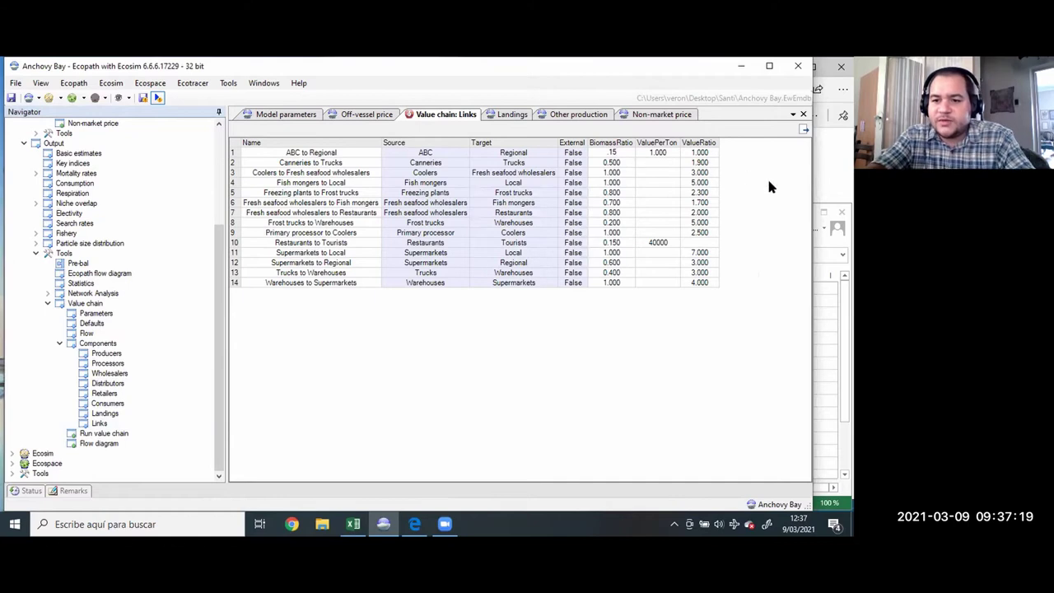
click(803, 191)
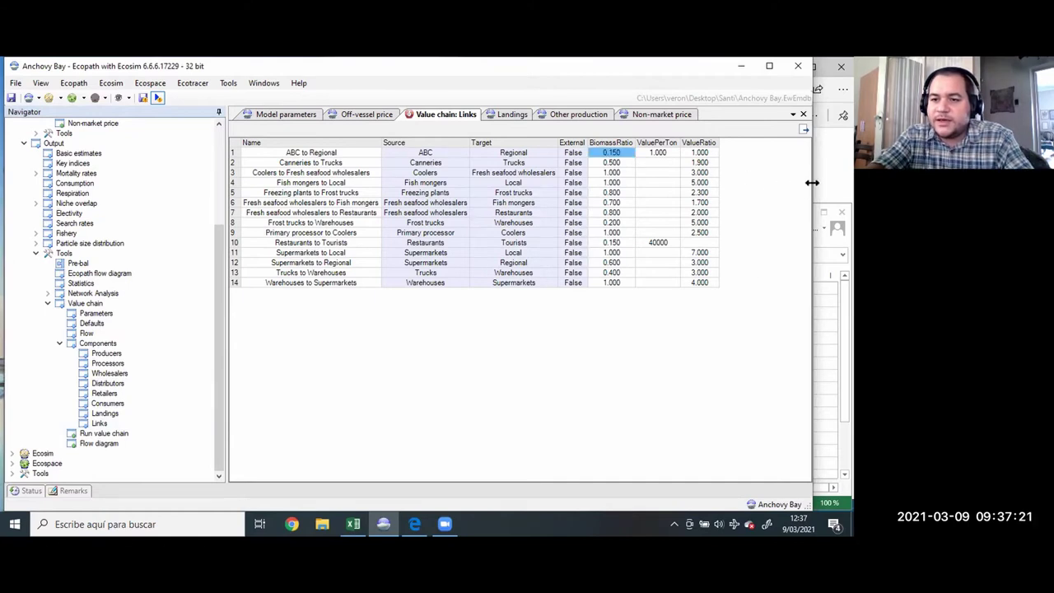
right_click(704, 181)
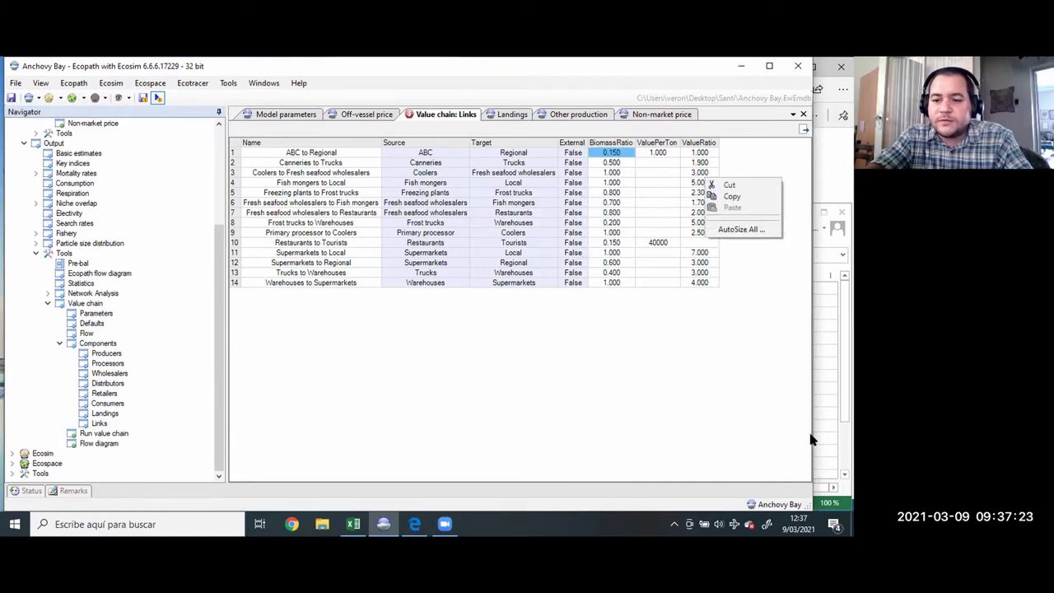
click(761, 423)
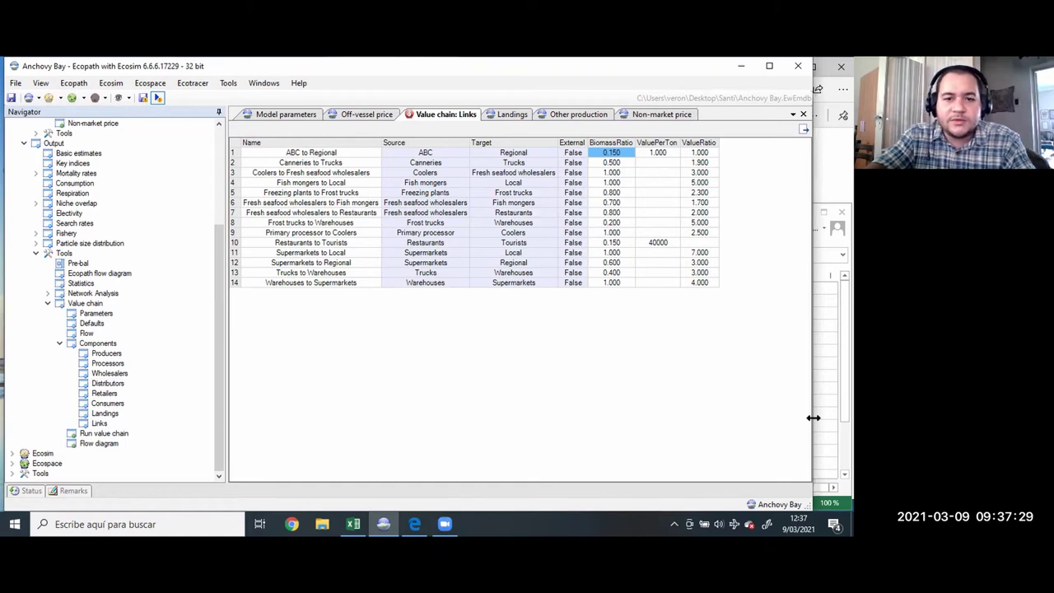
Resize the Ecopath and Excel windows so the Links table's ratio columns and the Links sheet can be read side by side
drag(813, 418, 523, 372)
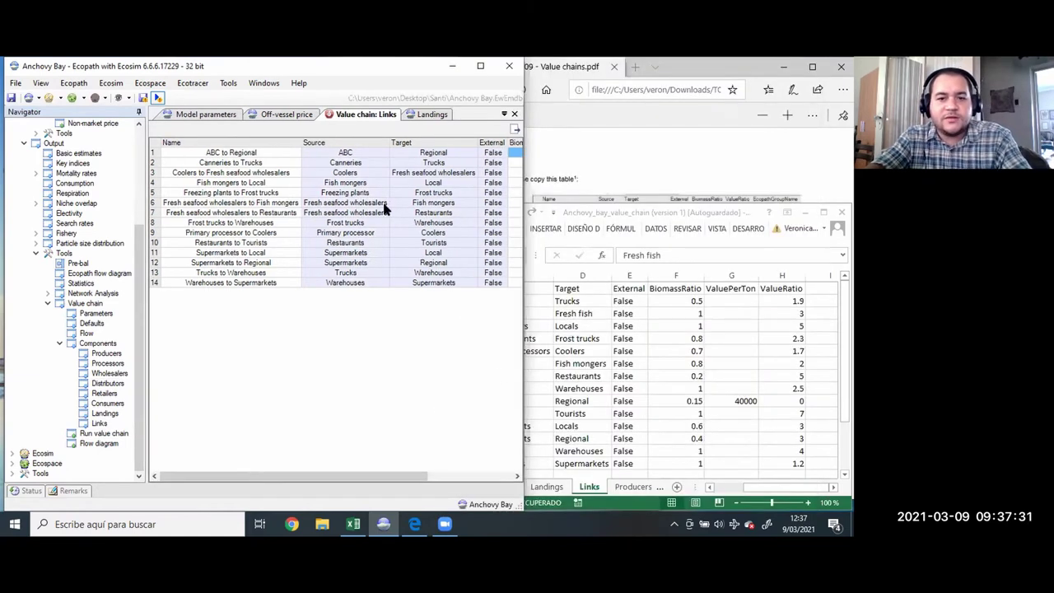
key(Right)
key(Right)
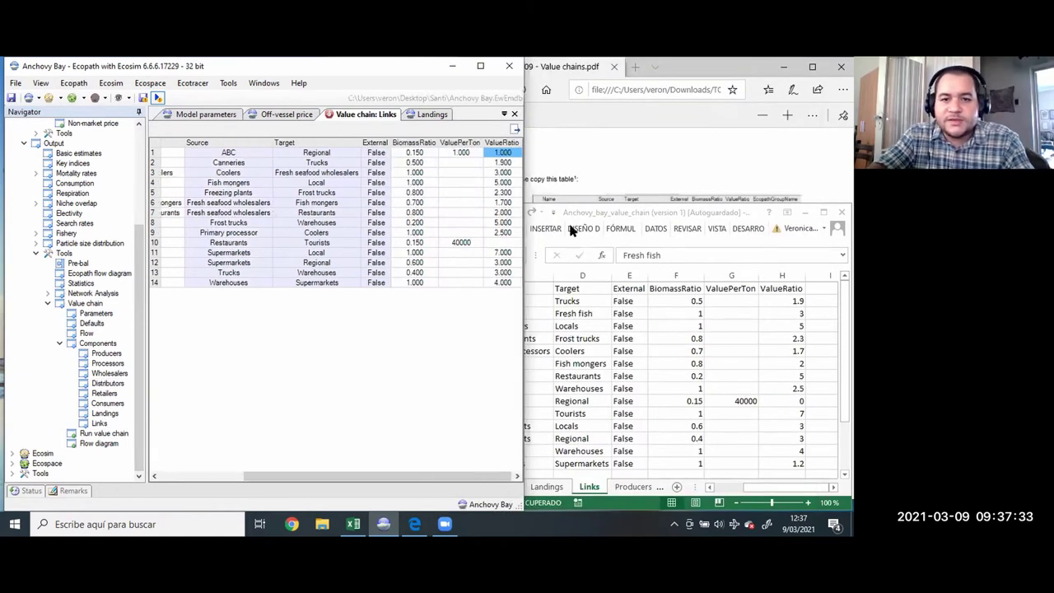
click(610, 317)
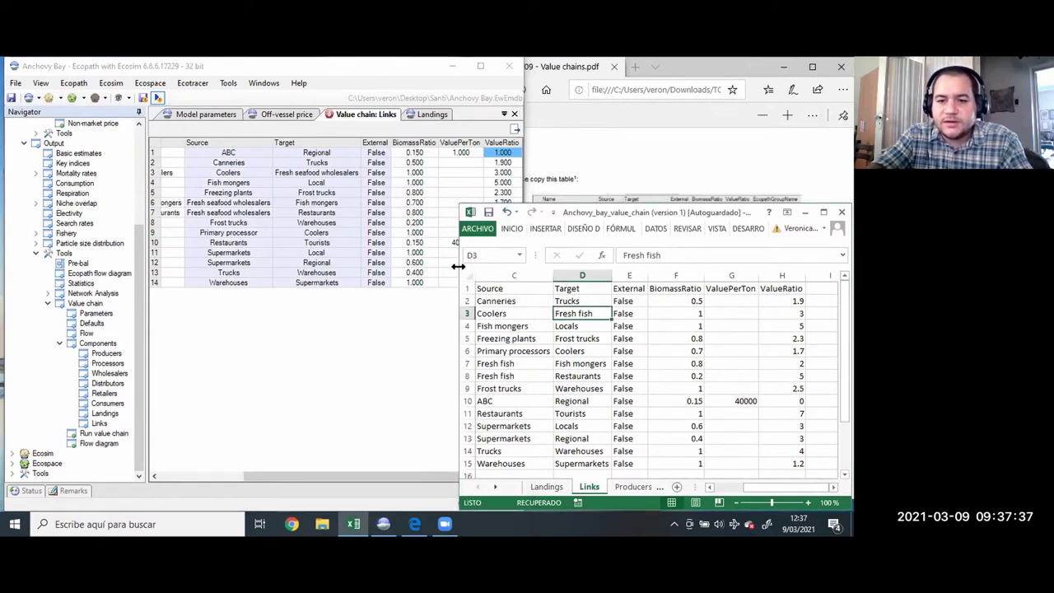
drag(458, 266, 526, 267)
Clear all BiomassRatio, ValuePerTon and ValueRatio values for the 14 links in the Ecopath Links table
drag(417, 157, 403, 288)
key(Right)
key(Right)
key(Down)
key(Down)
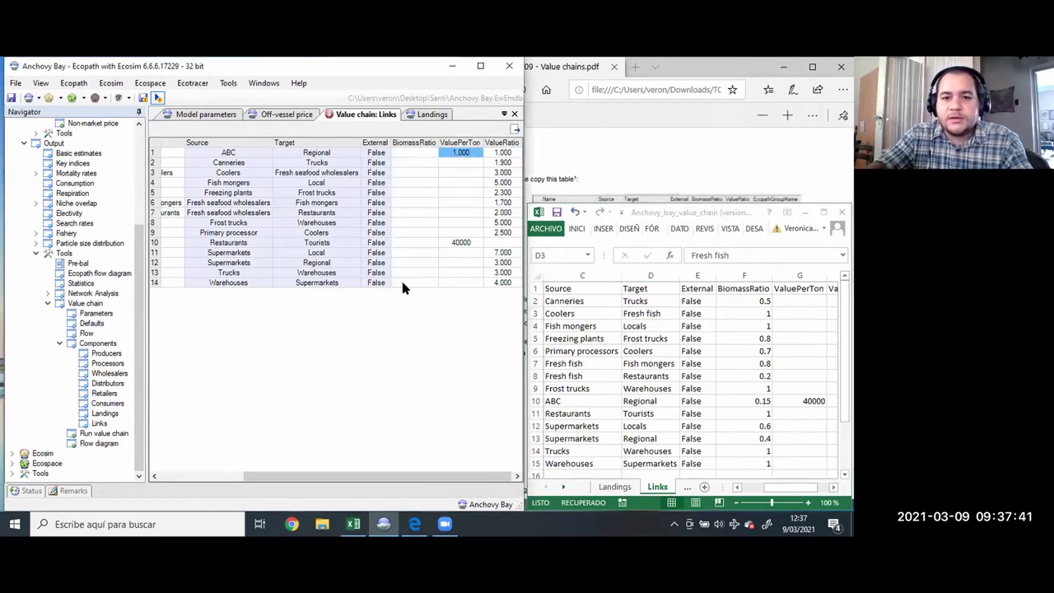
key(Up)
key(Up)
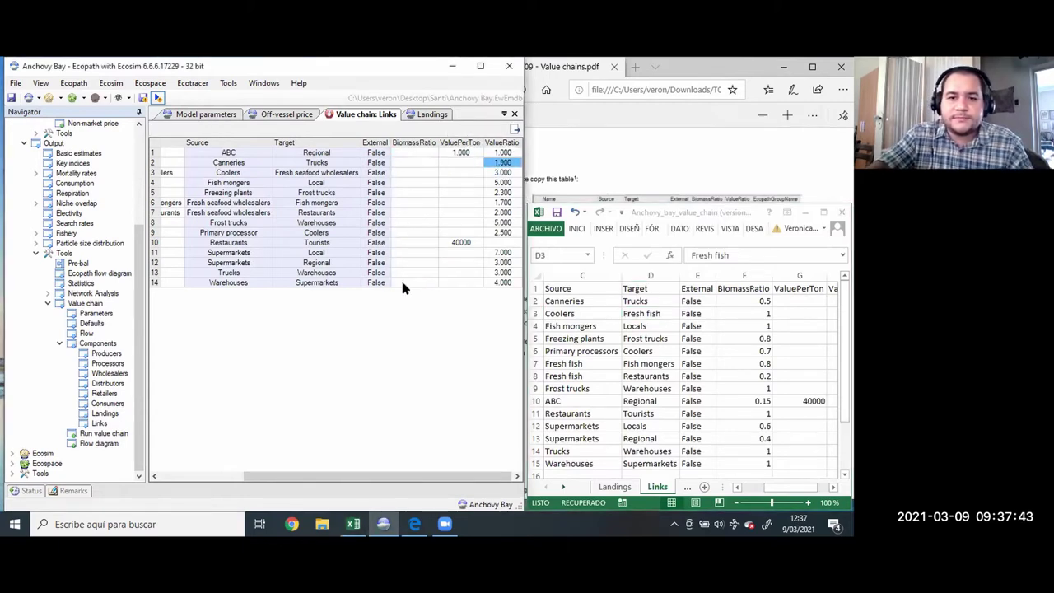
click(504, 283)
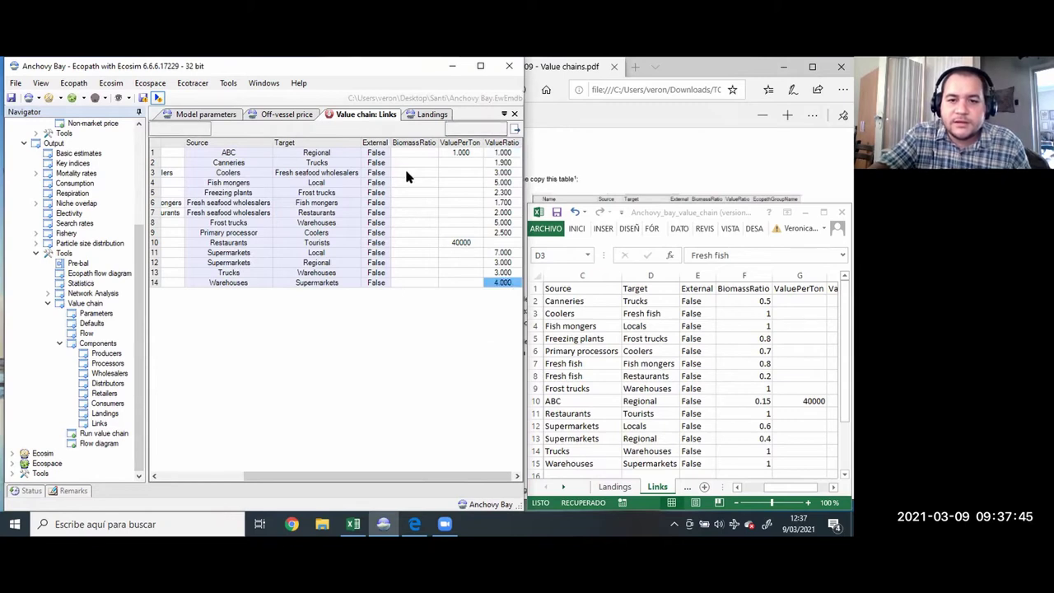
shift+click(405, 169)
shift+click(431, 155)
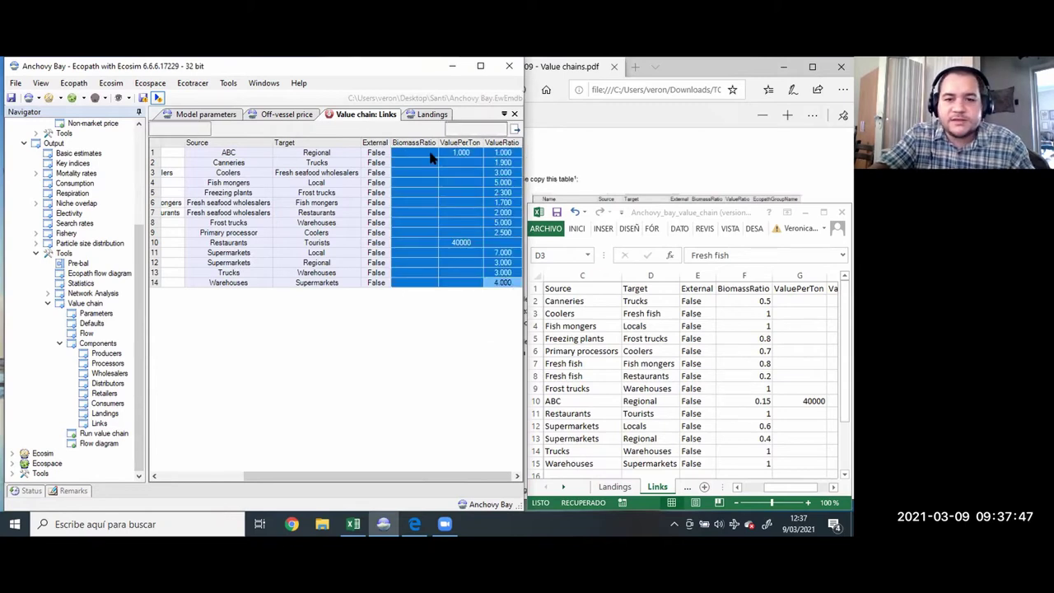
key(Delete)
Set the ABC to Regional link's BiomassRatio to 0.15 and its ValuePerTon to 400000
click(430, 156)
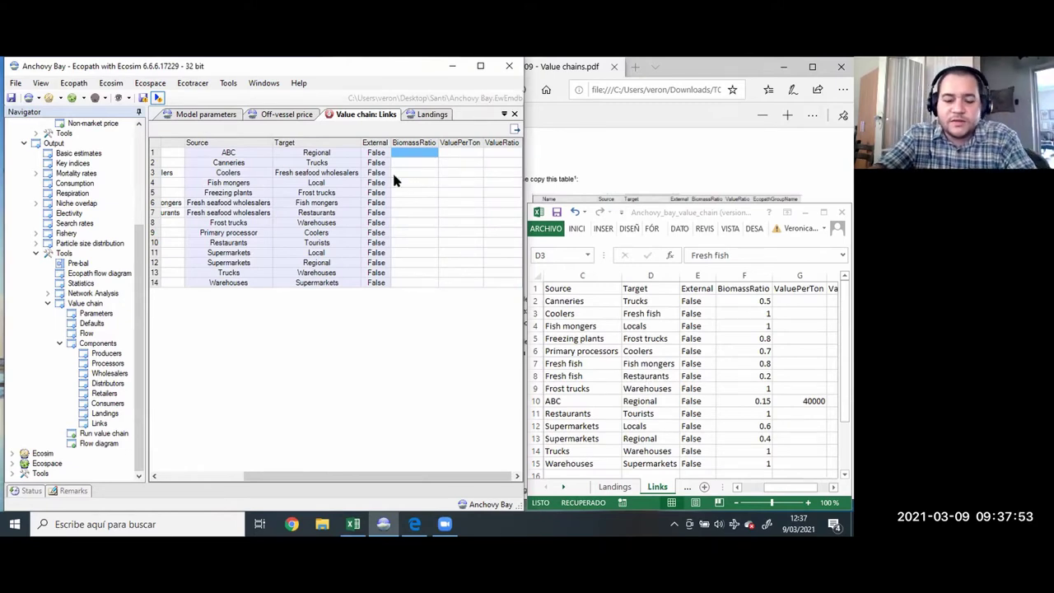
text(.15)
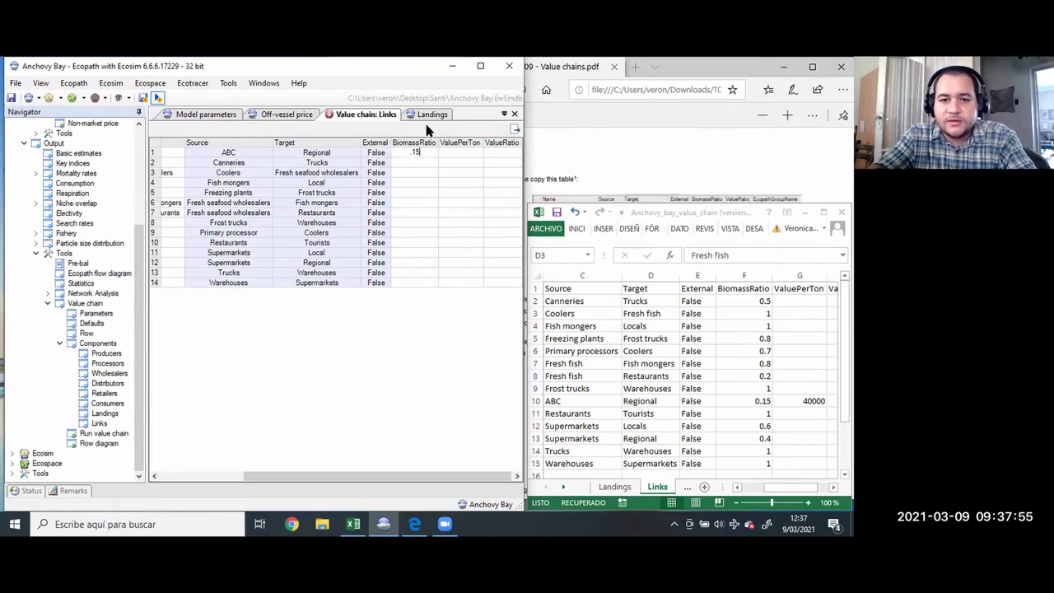
click(452, 154)
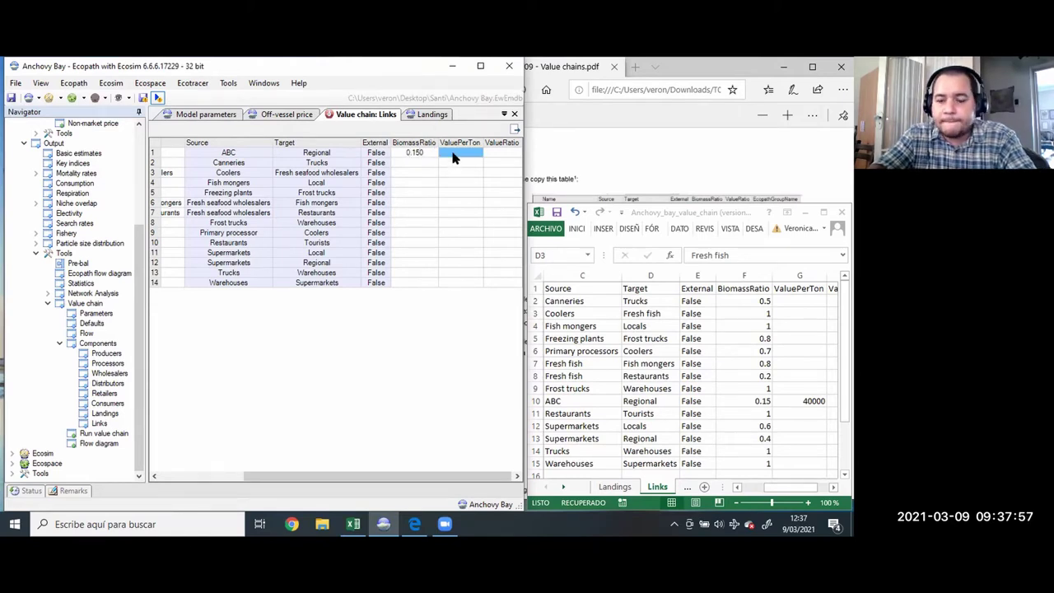
text(400)
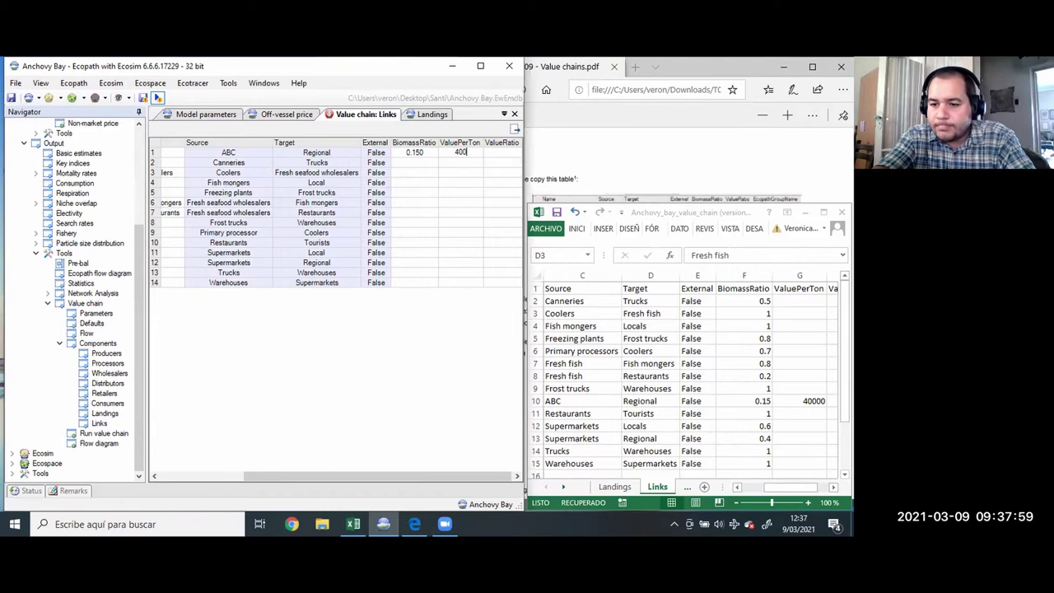
text(000)
key(Return)
Set the BiomassRatio to 0.5 for Canneries to Trucks and to 1 for Coolers to Fresh seafood wholesalers
key(Down)
key(Left)
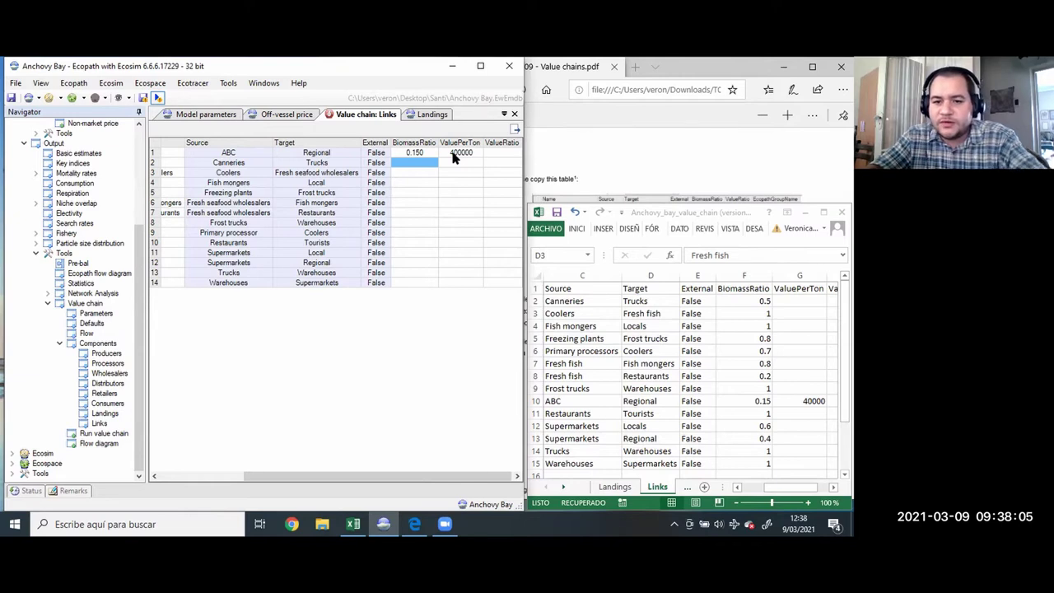
text(0.5)
key(Return)
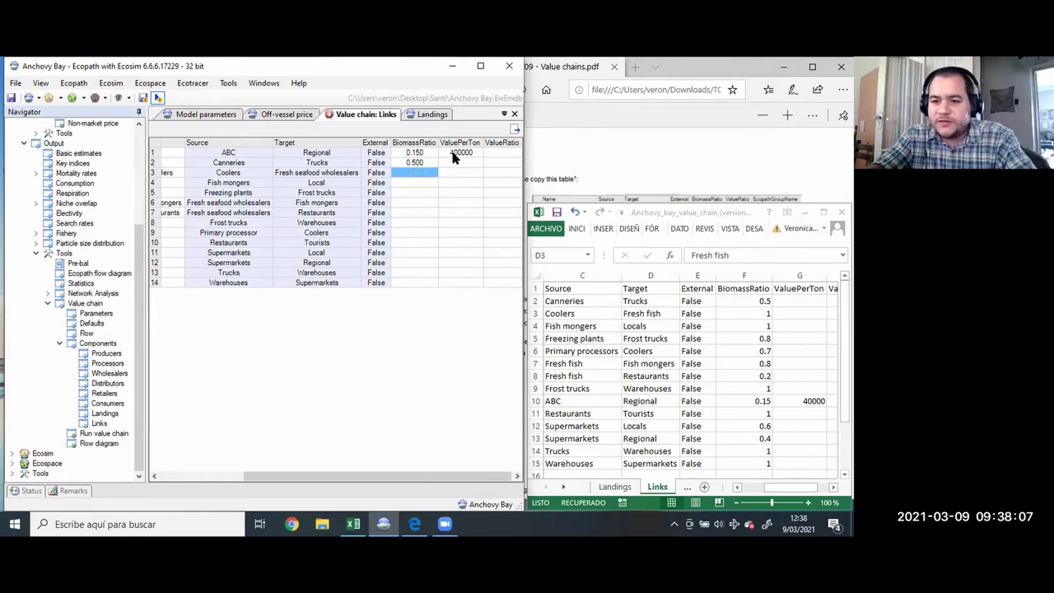
text(1)
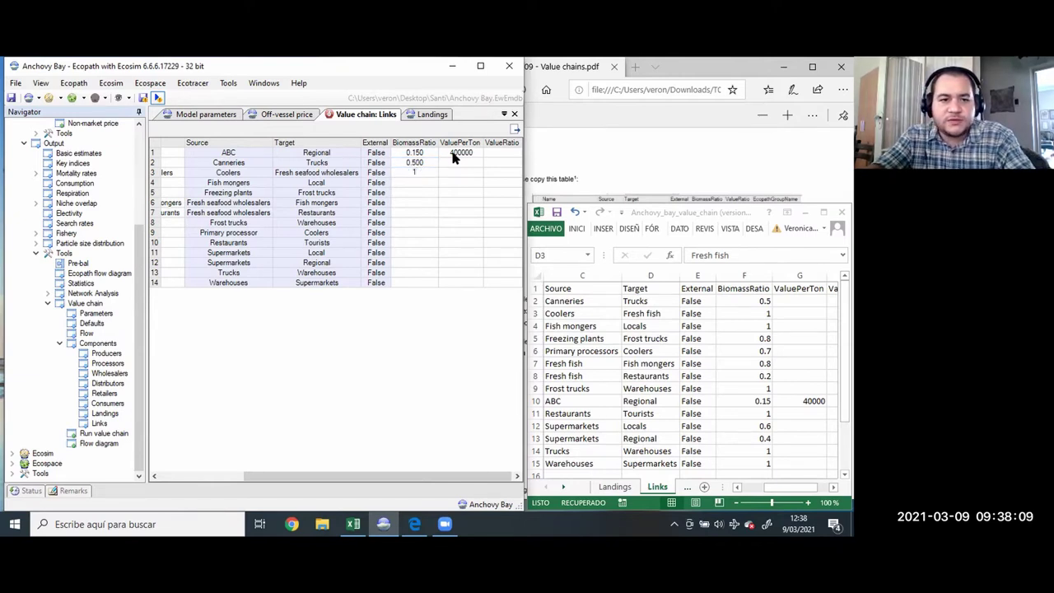
key(Return)
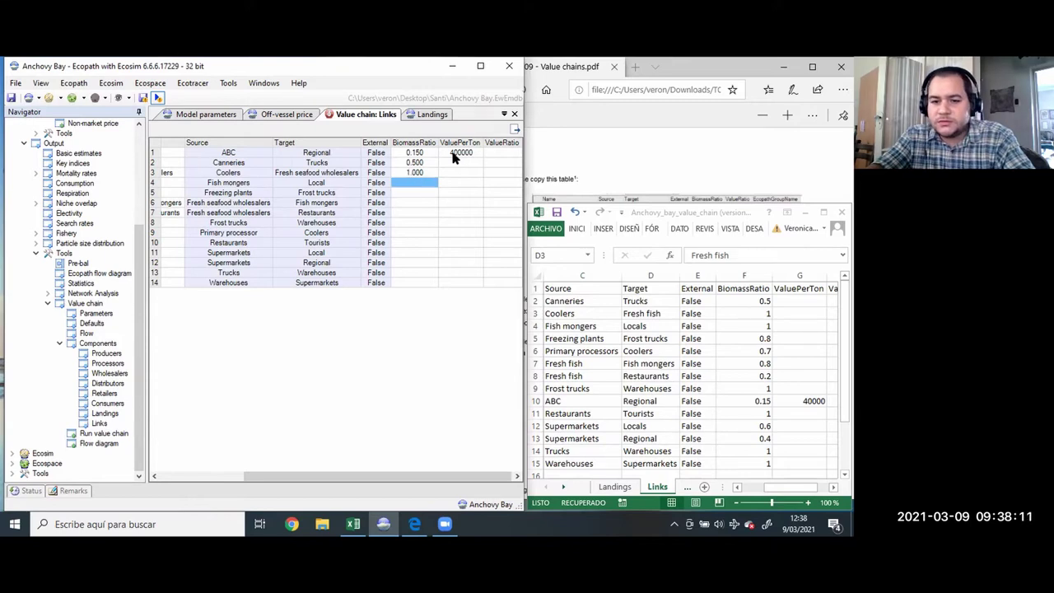
Set the BiomassRatio to 1 for Fish mongers to Local and to 0.8 for Freezing plants to Frost trucks
text(1)
key(Return)
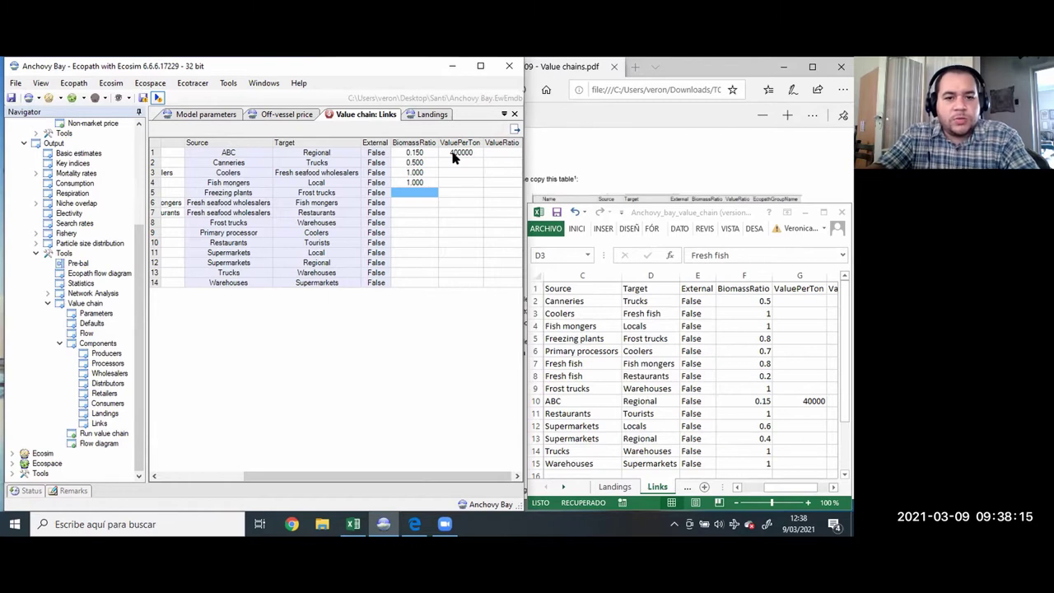
key(F2)
text(0.8)
key(Return)
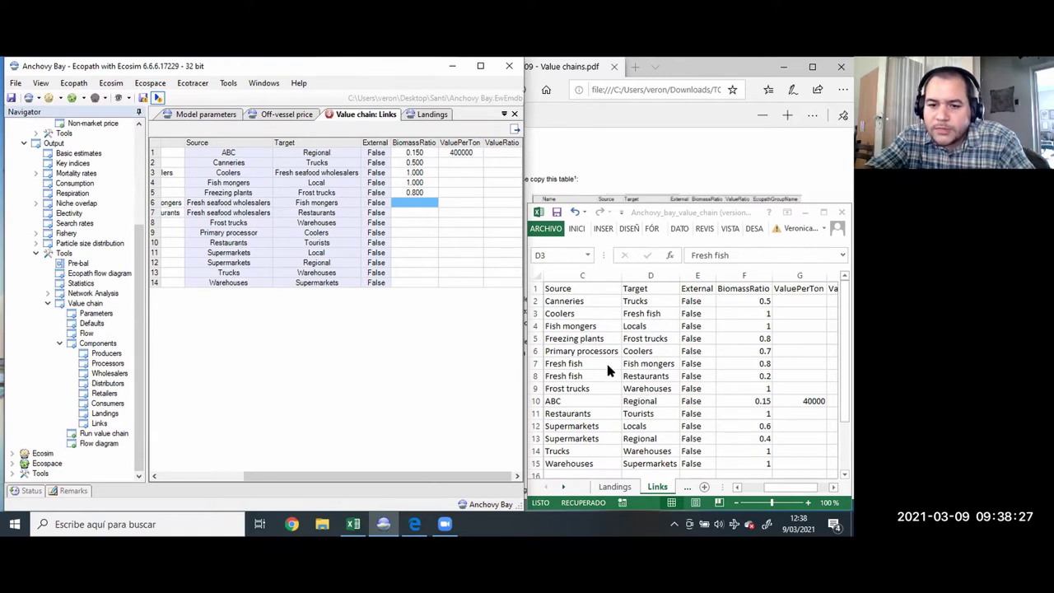
Set the BiomassRatio of Fresh seafood wholesalers to 0.8 for the Fish mongers link and 0.2 for the Restaurants link
key(F2)
text(.8)
key(Return)
key(F2)
text(.2)
key(Return)
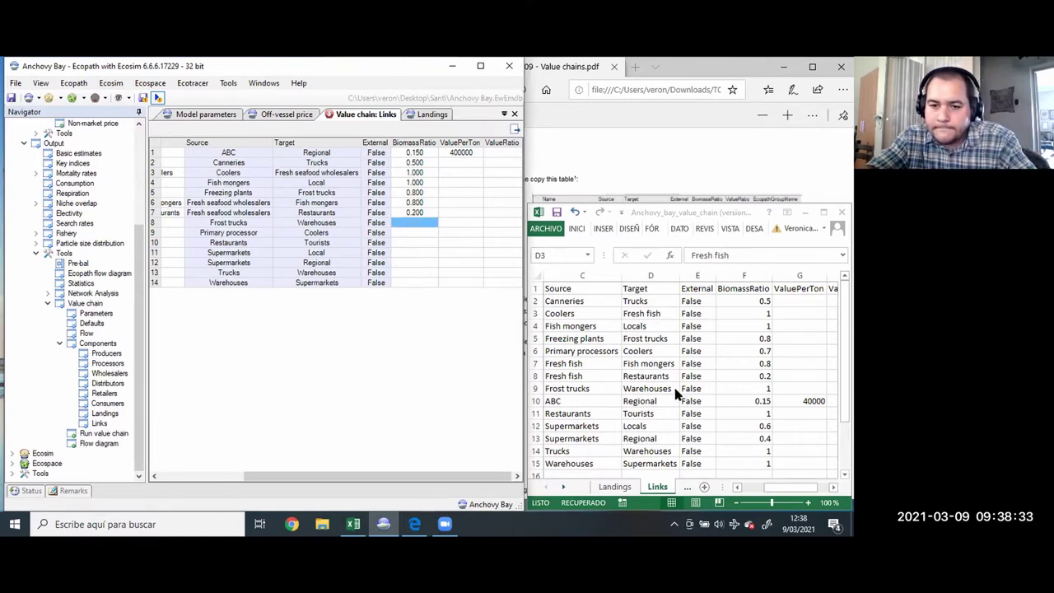
Set the BiomassRatio to 1 for Frost trucks to Warehouses and to 0.7 for Primary processor to Coolers
key(F2)
text(1)
key(Return)
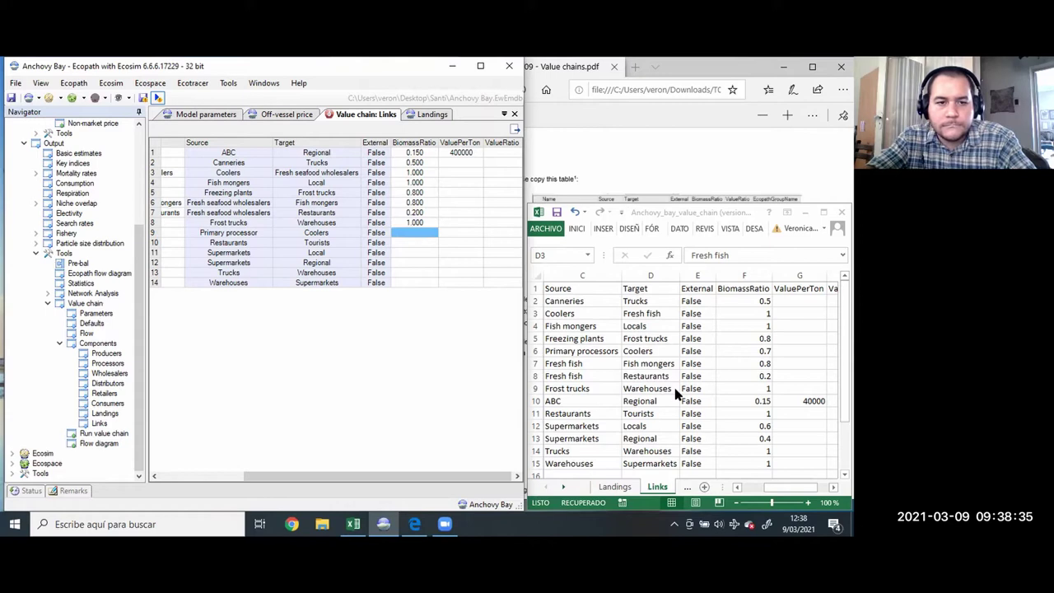
key(F2)
text(0.7)
key(Return)
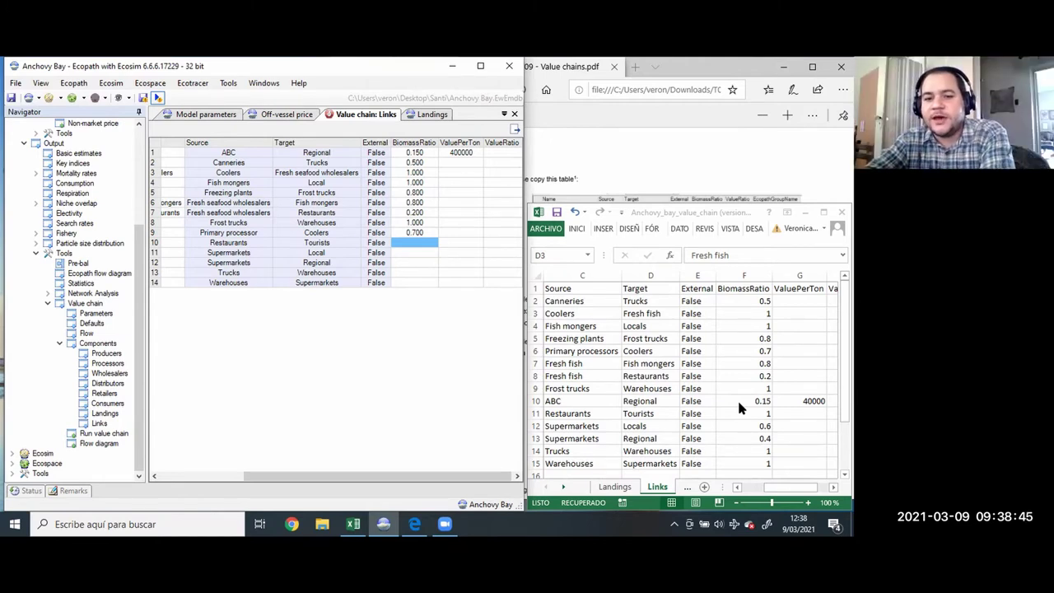
Try entering 1 in cells D3 and D4 of the Excel Links sheet, restore Locals in D4 and switch back to Ecopath
click(582, 290)
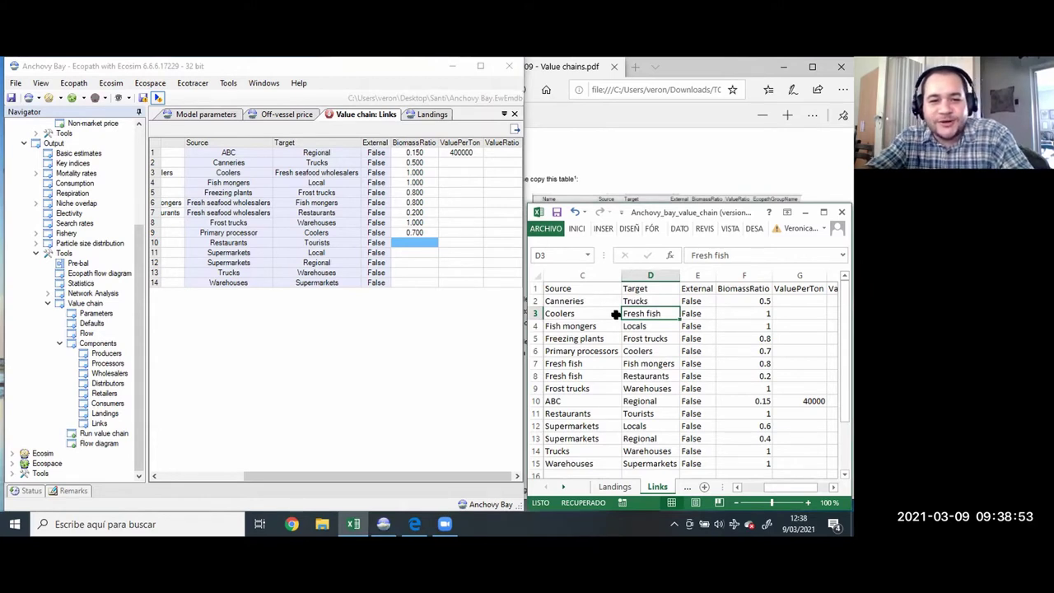
text(1)
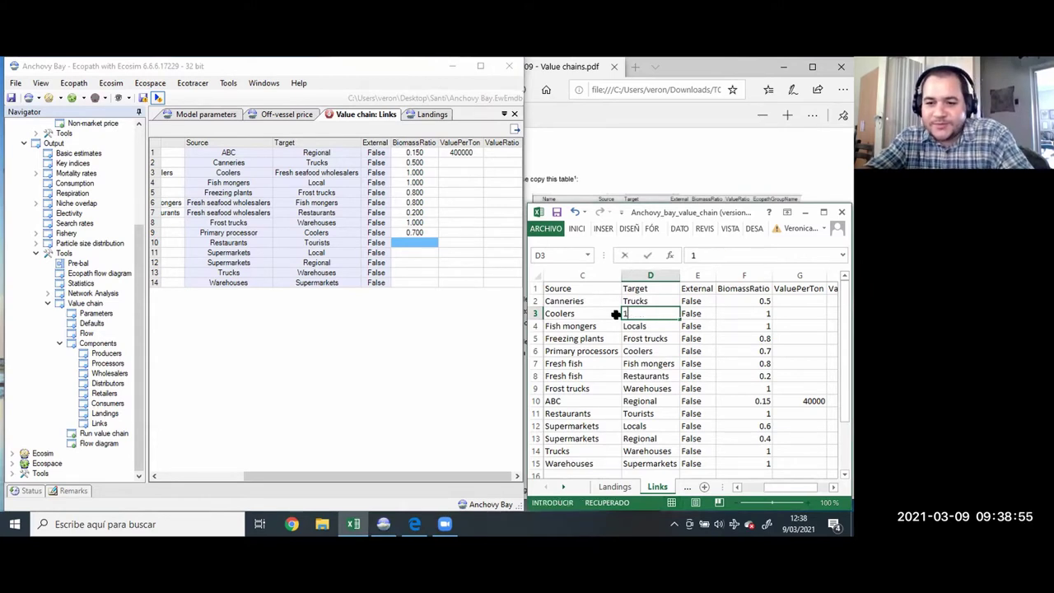
key(Return)
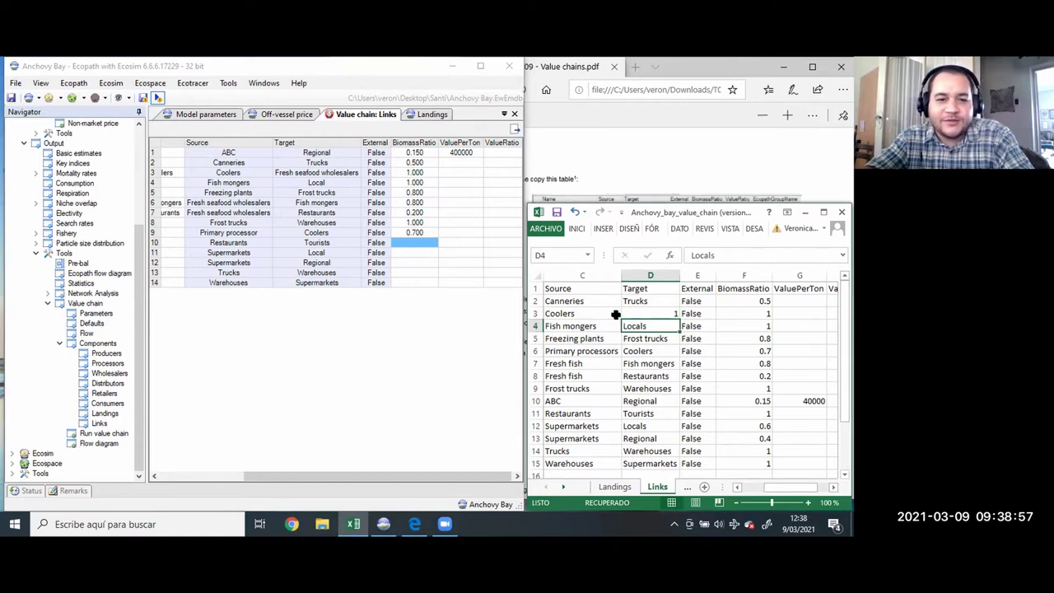
text(1)
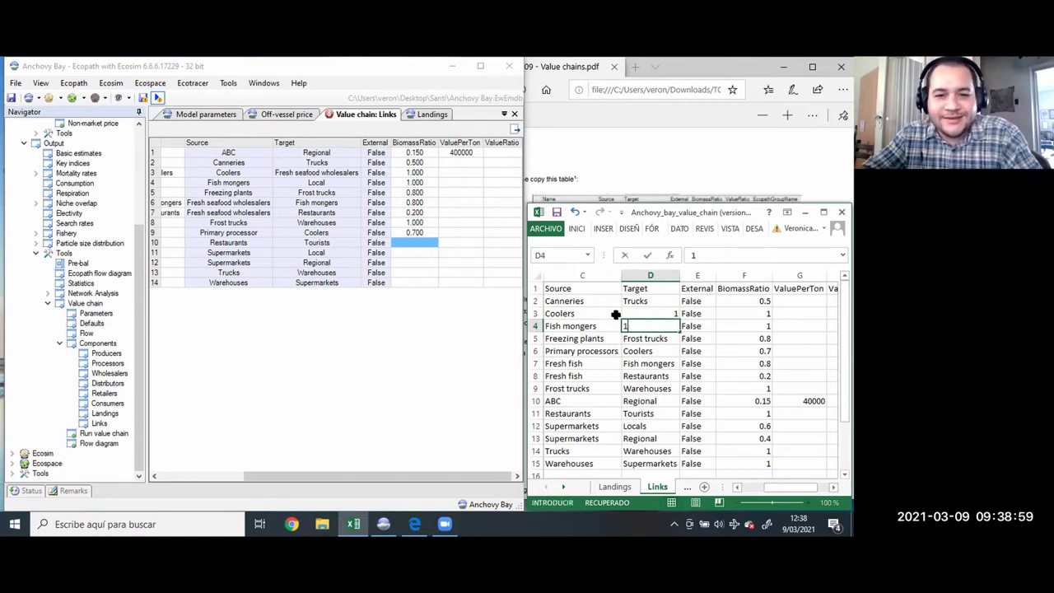
key(BackSpace)
text(Locals)
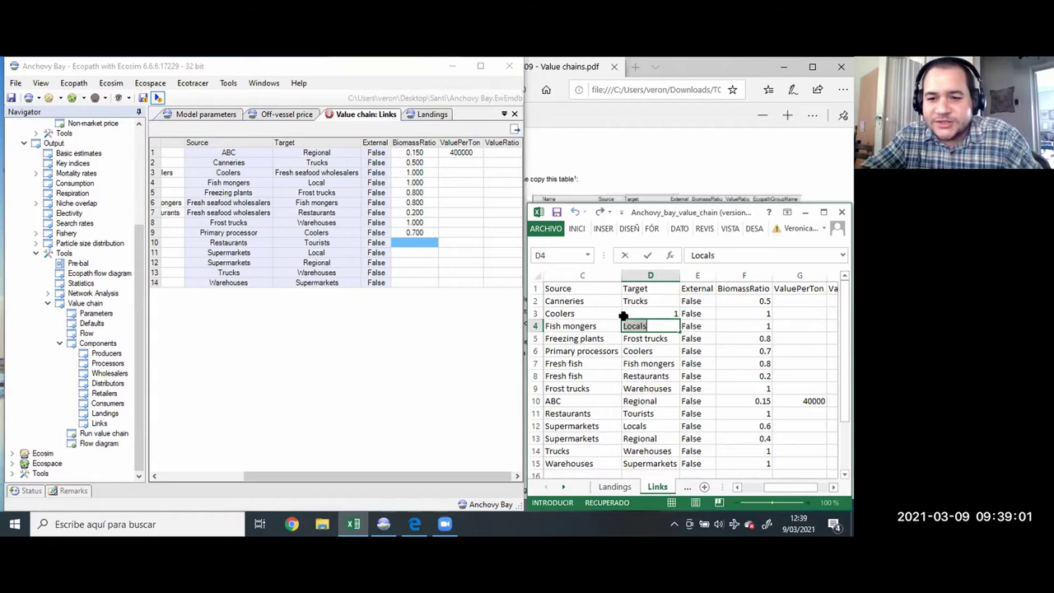
click(434, 258)
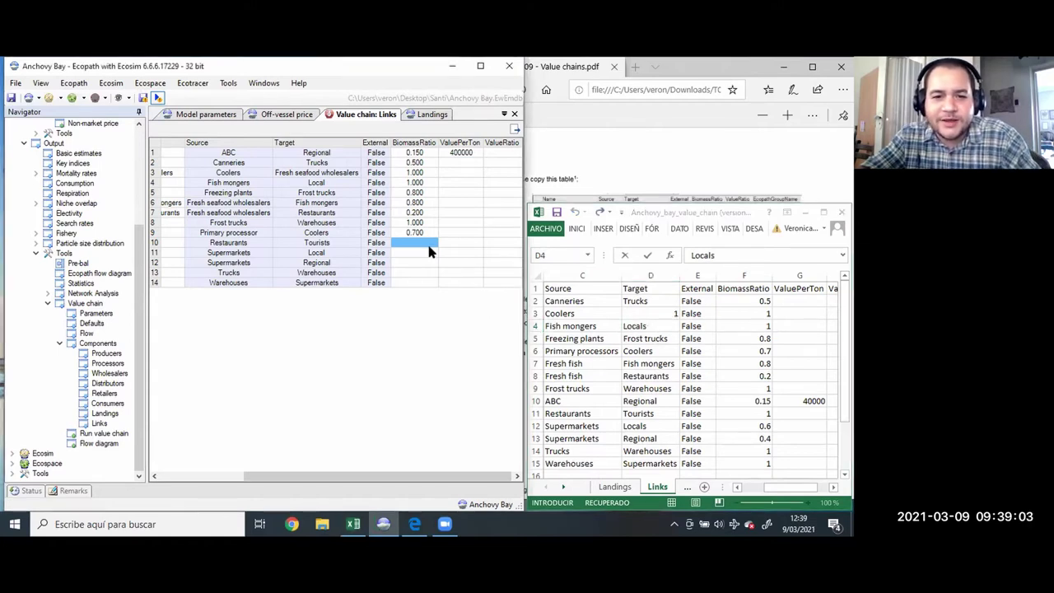
Dismiss the .NET Framework error and set the BiomassRatio to 1 for Restaurants to Tourists
click(427, 244)
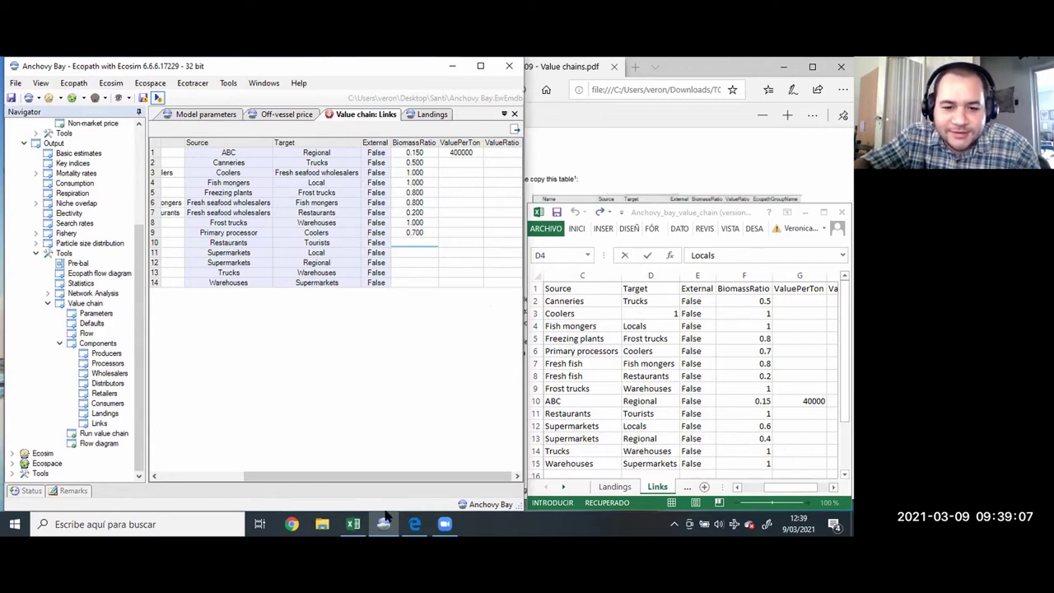
click(414, 242)
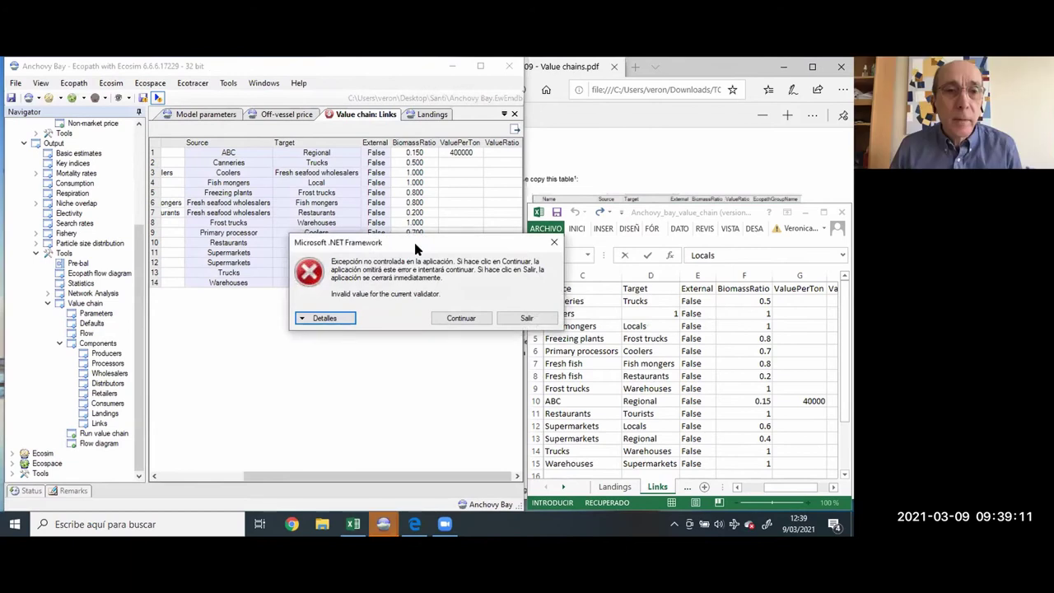
click(554, 243)
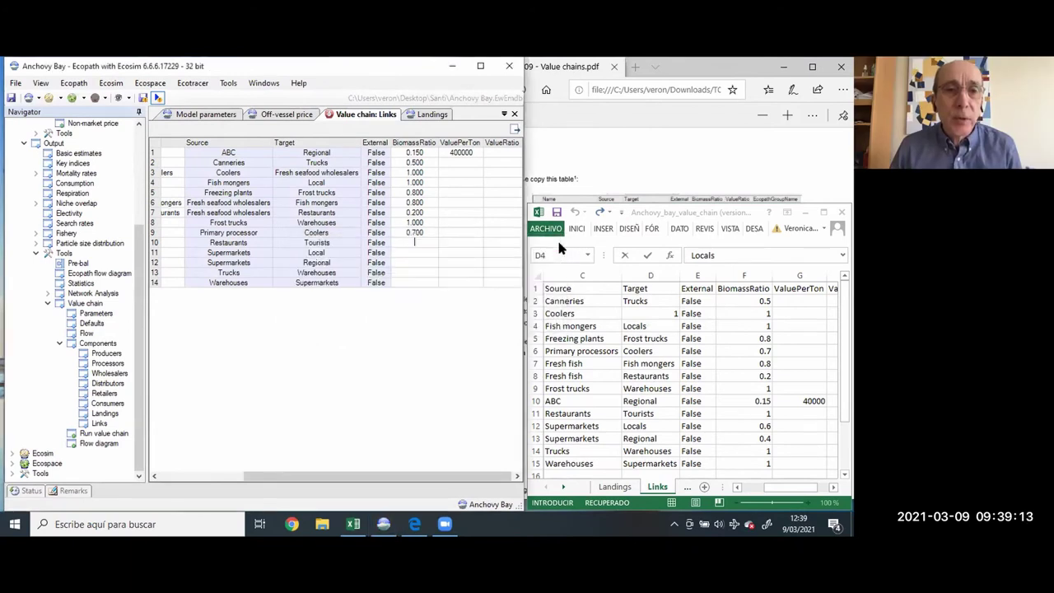
text(1)
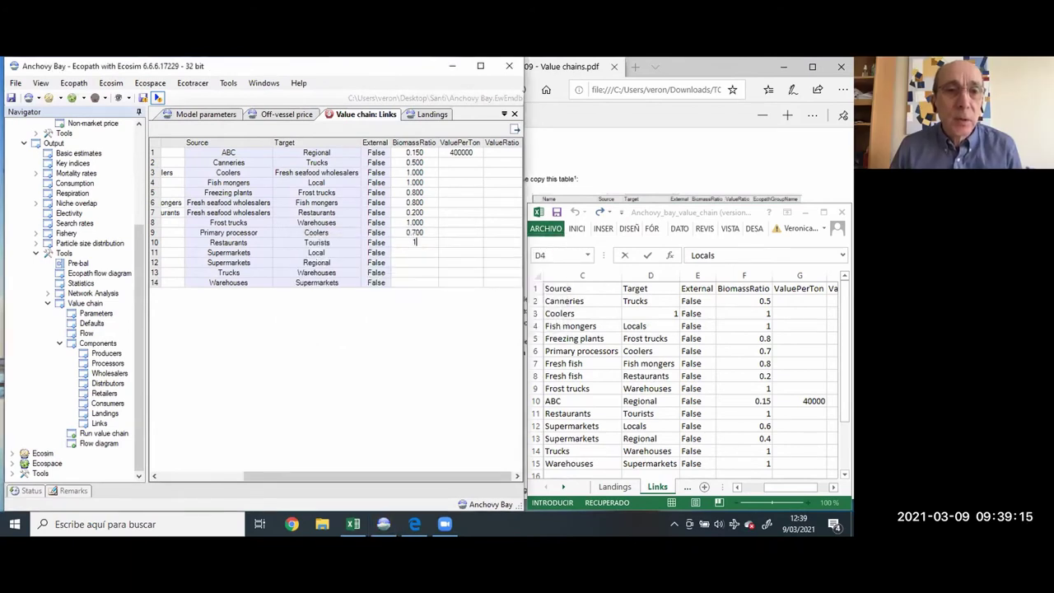
key(Return)
Set the BiomassRatio of Supermarkets to 0.6 for the Local link and 0.4 for the Regional link
click(403, 251)
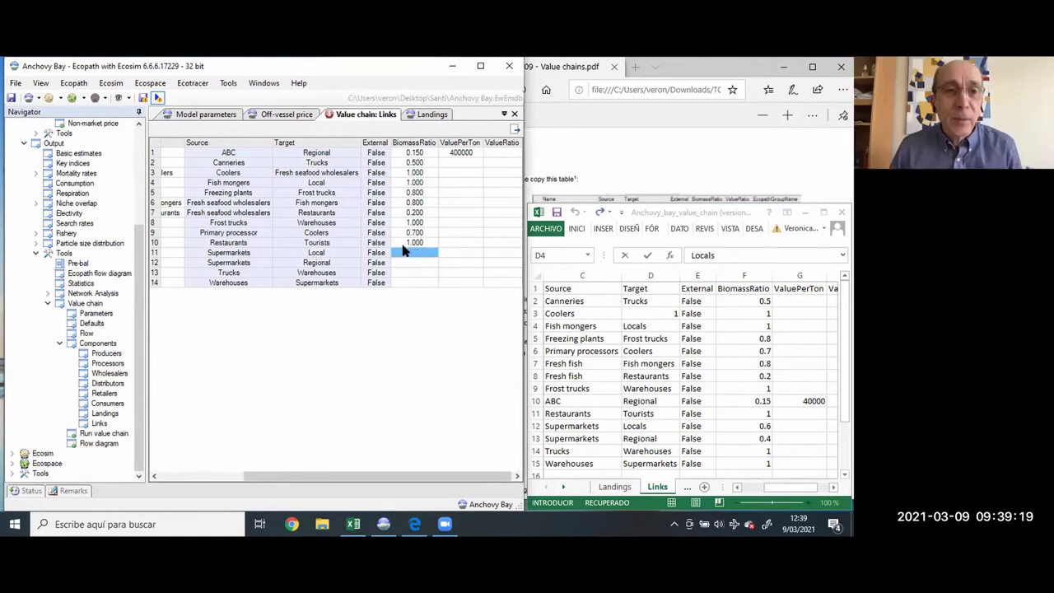
text(0.6)
key(Return)
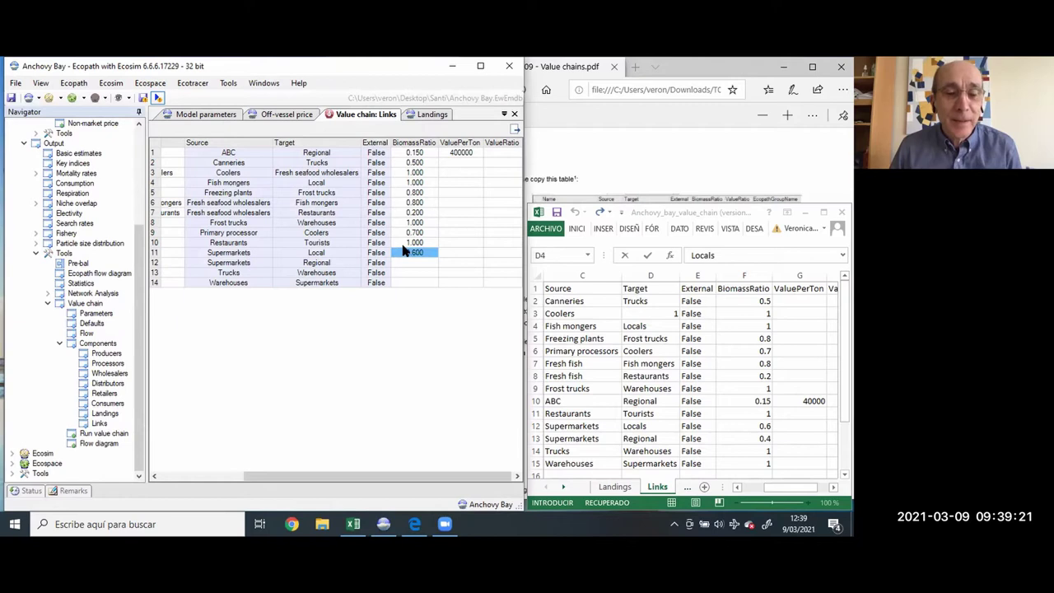
key(Down)
text(0.4)
key(Return)
Set the BiomassRatio to 1 for both Trucks to Warehouses and Warehouses to Supermarkets
key(Down)
text(1)
key(Return)
key(Down)
text(1)
key(Return)
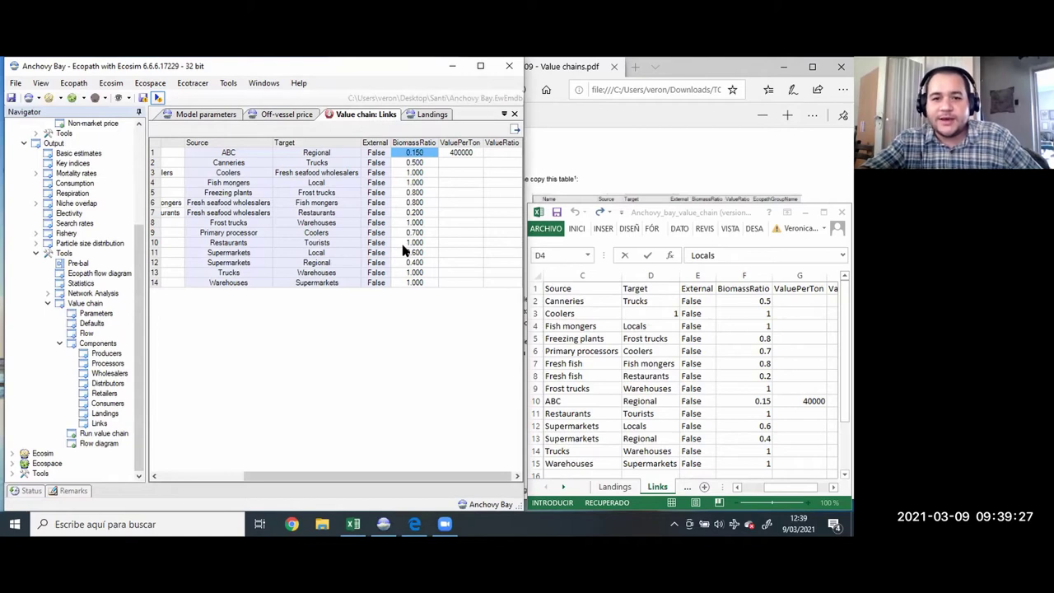
key(Right)
key(Right)
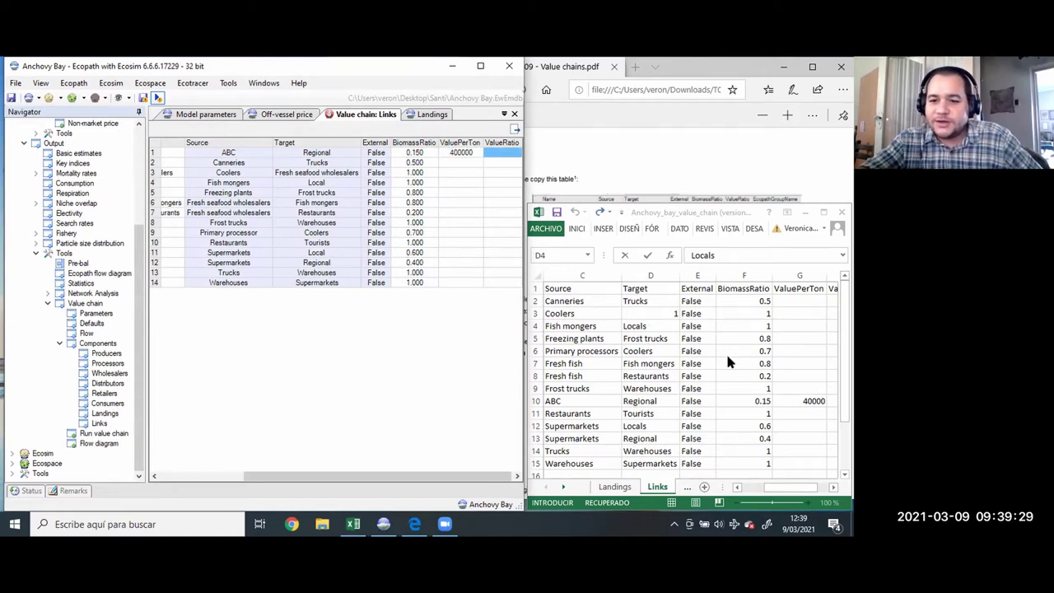
click(704, 274)
click(704, 274)
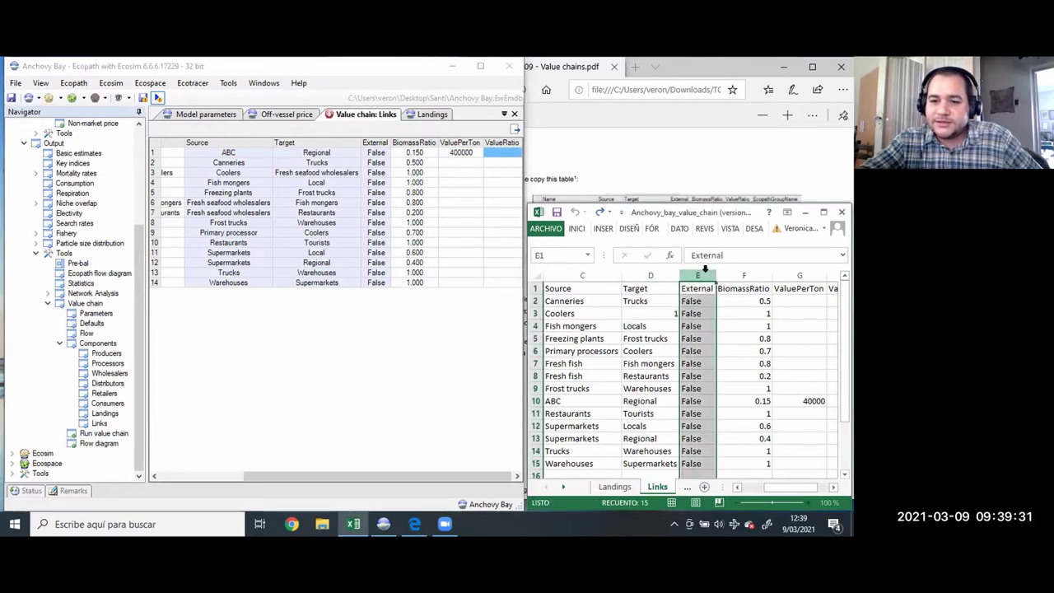
right_click(705, 272)
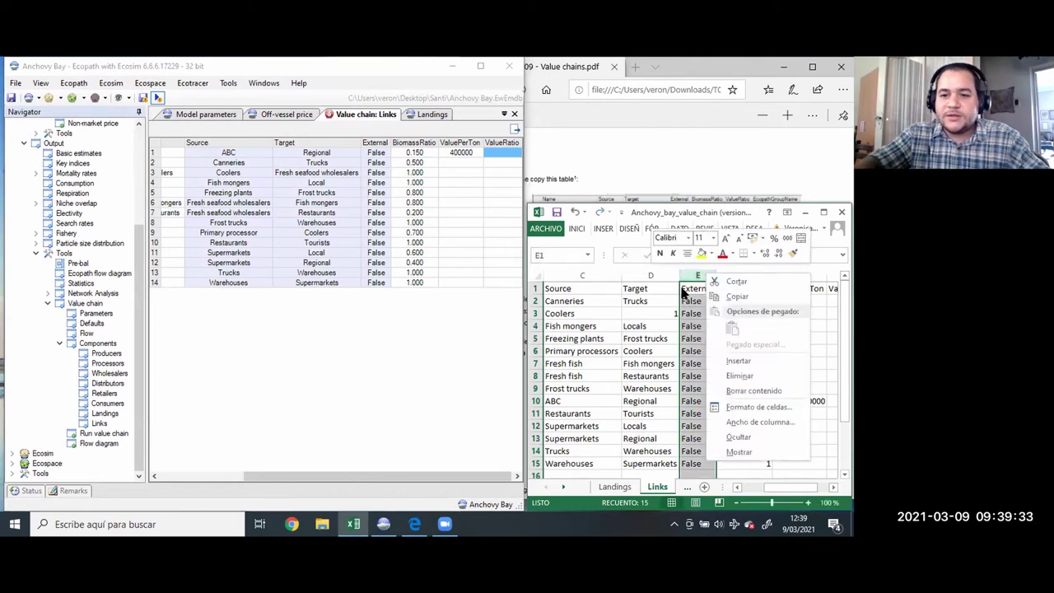
key(Escape)
click(789, 401)
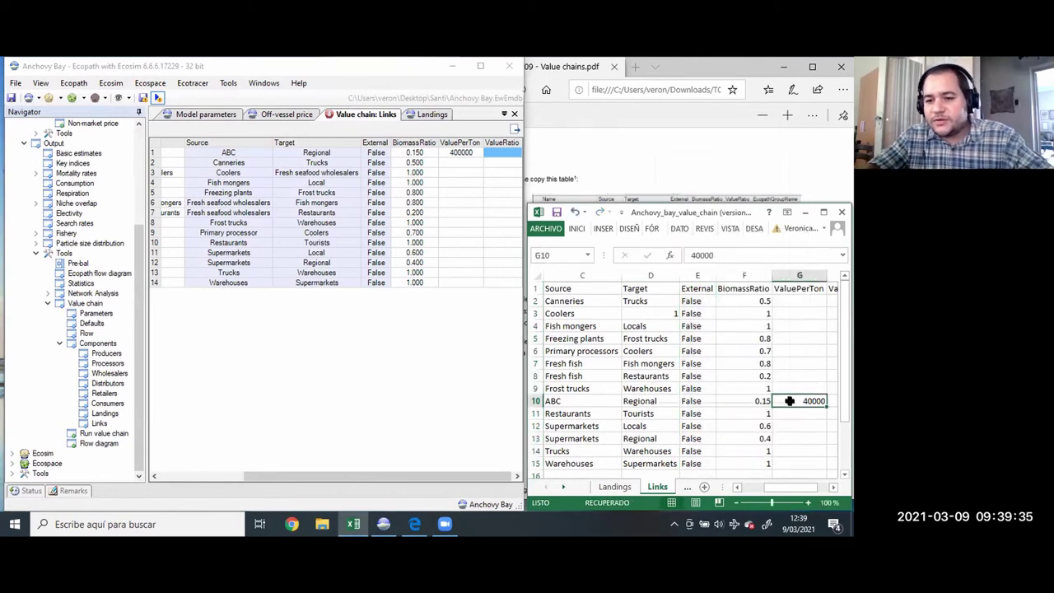
right_click(790, 401)
key(Escape)
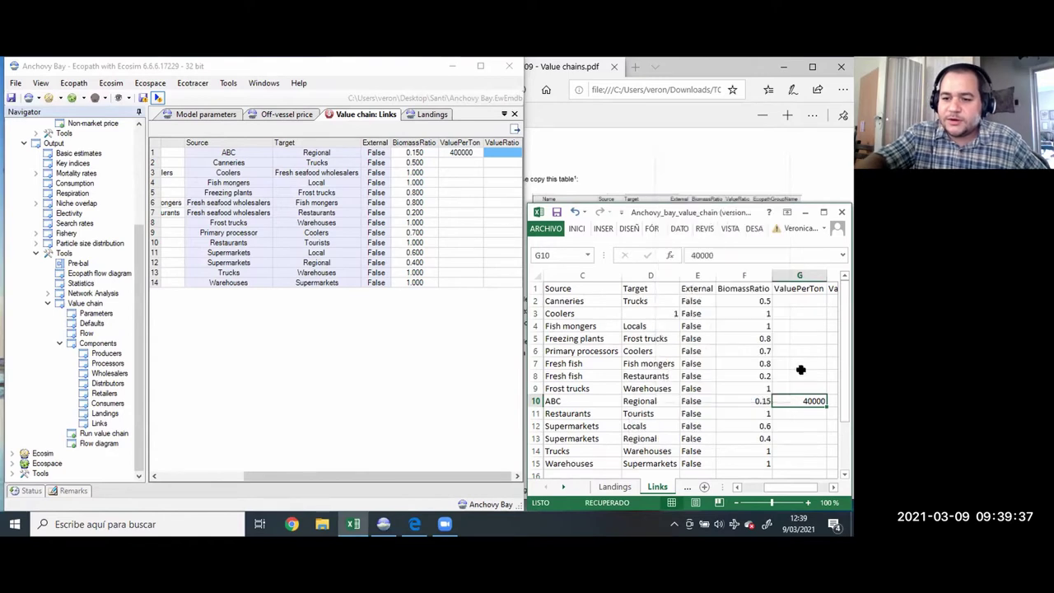
Hide the ValuePerTon column in the Excel Links sheet
click(799, 275)
right_click(798, 277)
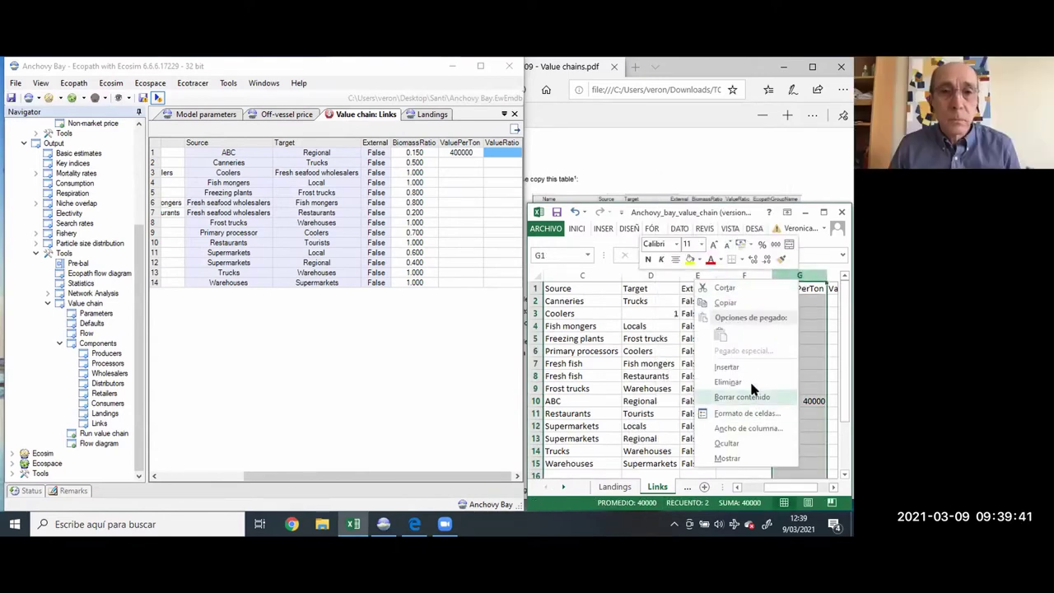
click(740, 442)
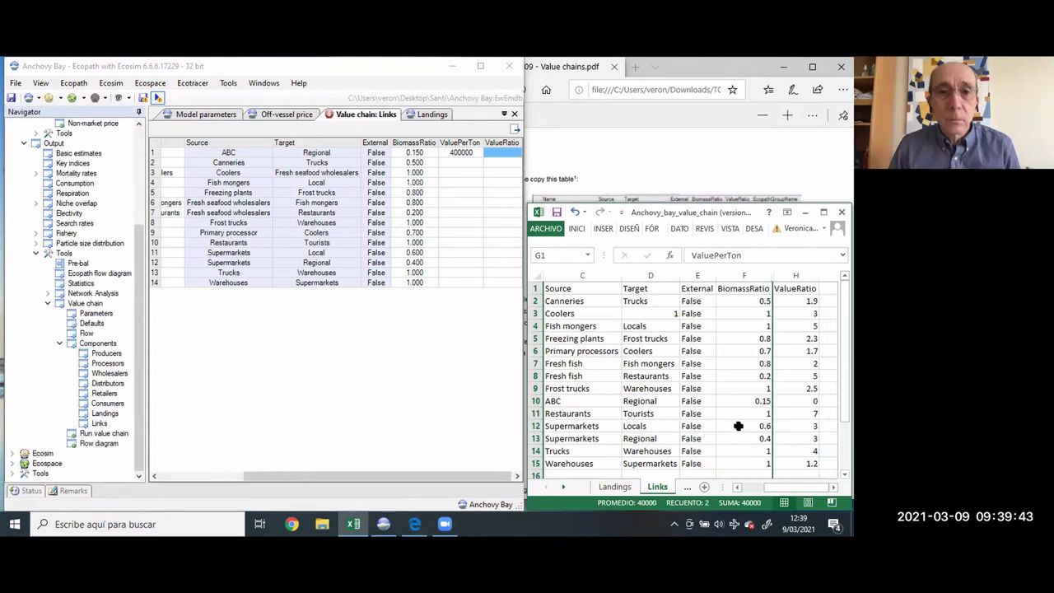
In Ecopath, set the ValueRatio to 1.9 for Canneries to Trucks, 3 for Coolers to Fresh seafood wholesalers and 5 for Fish mongers to Local
click(458, 164)
key(Down)
text(1.9)
key(Return)
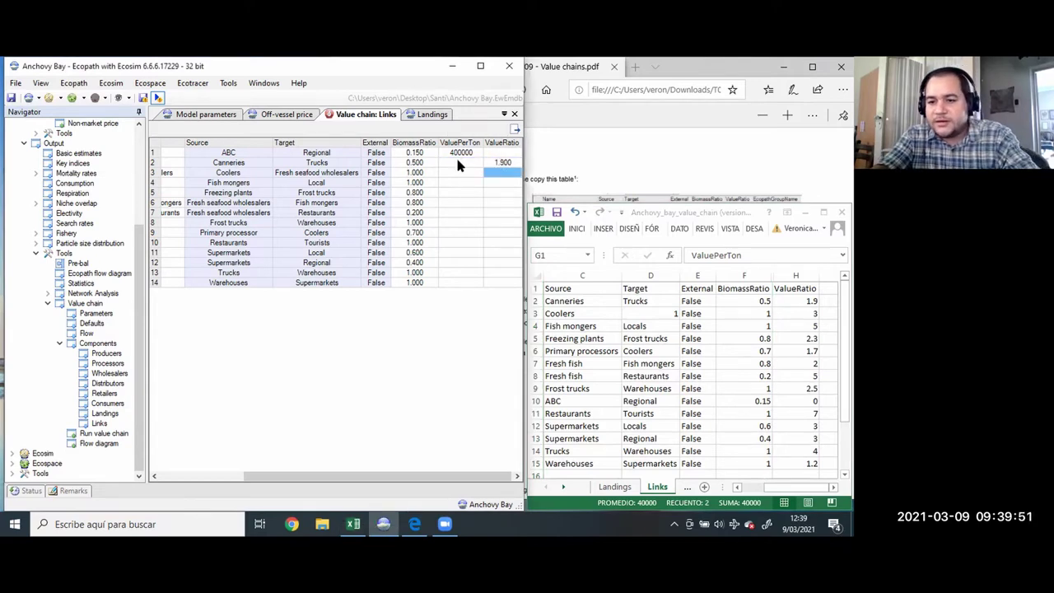
text(3)
key(Return)
text(5)
key(Return)
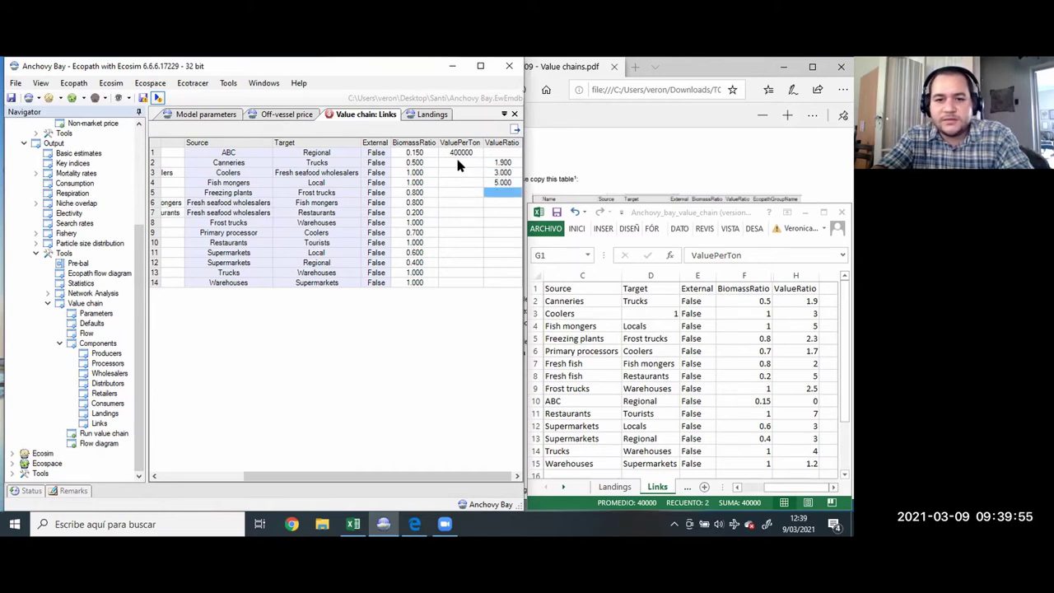
Set the ValueRatio to 2.3 for Freezing plants to Frost trucks and 1.7 for Fresh seafood wholesalers to Fish mongers
text(2)
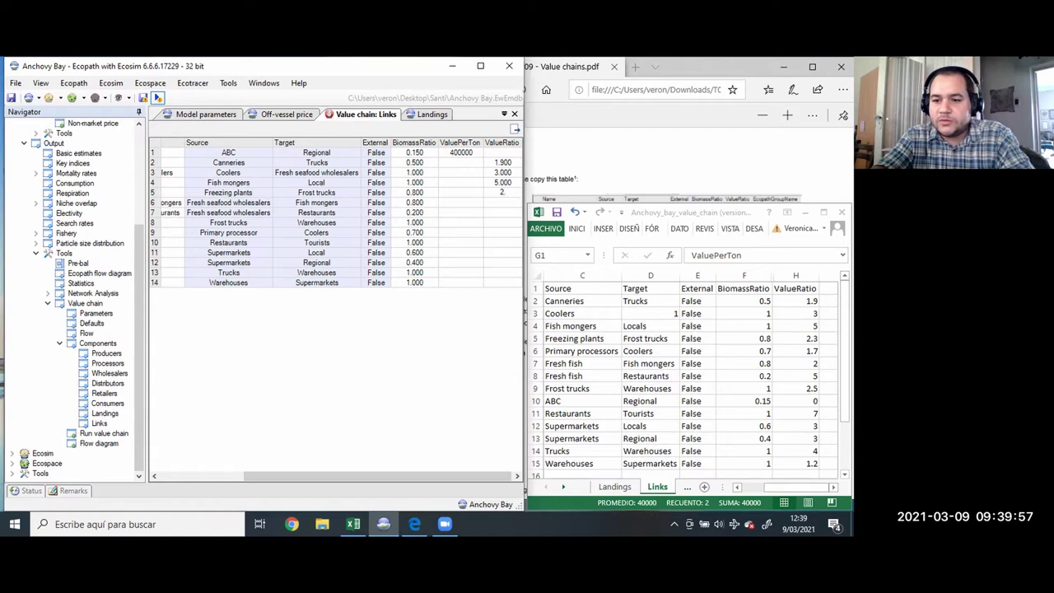
text(.3)
key(Return)
text(1.7)
key(Return)
Correct the ValuePerTon of the ABC to Regional link to 40000
text(2)
key(BackSpace)
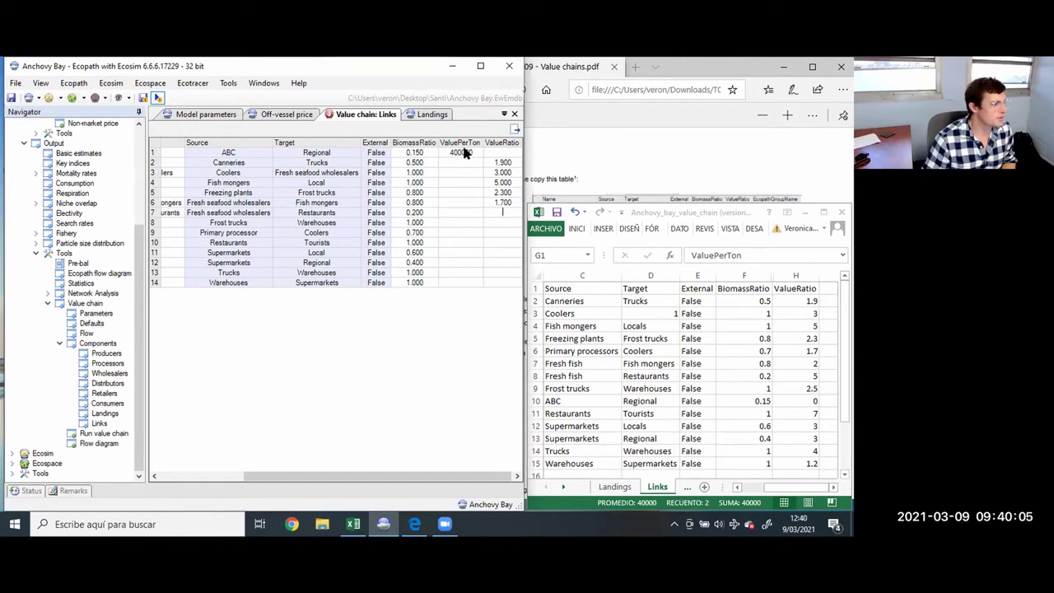
click(464, 153)
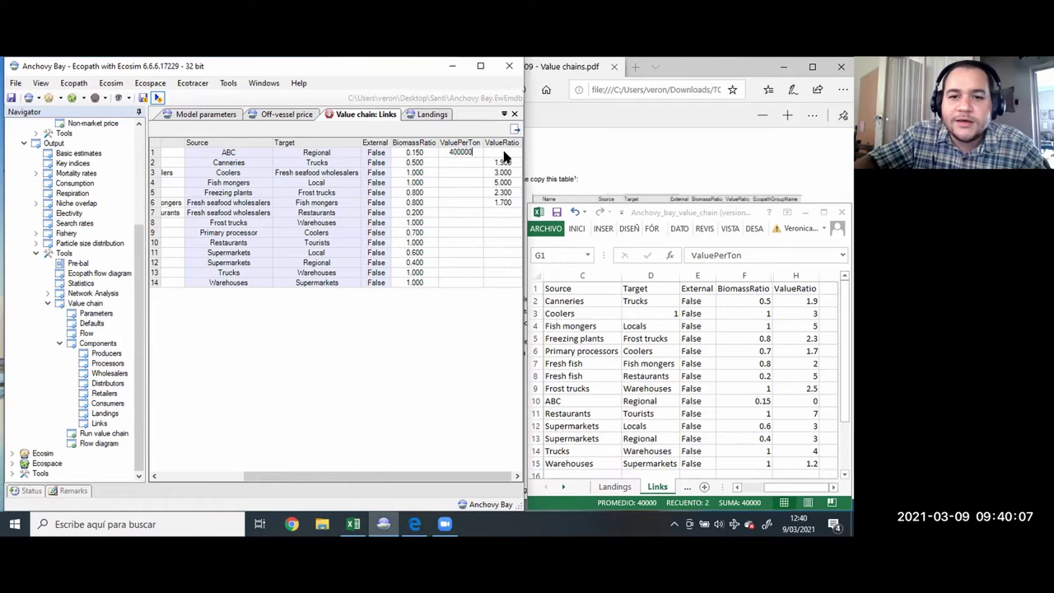
key(Return)
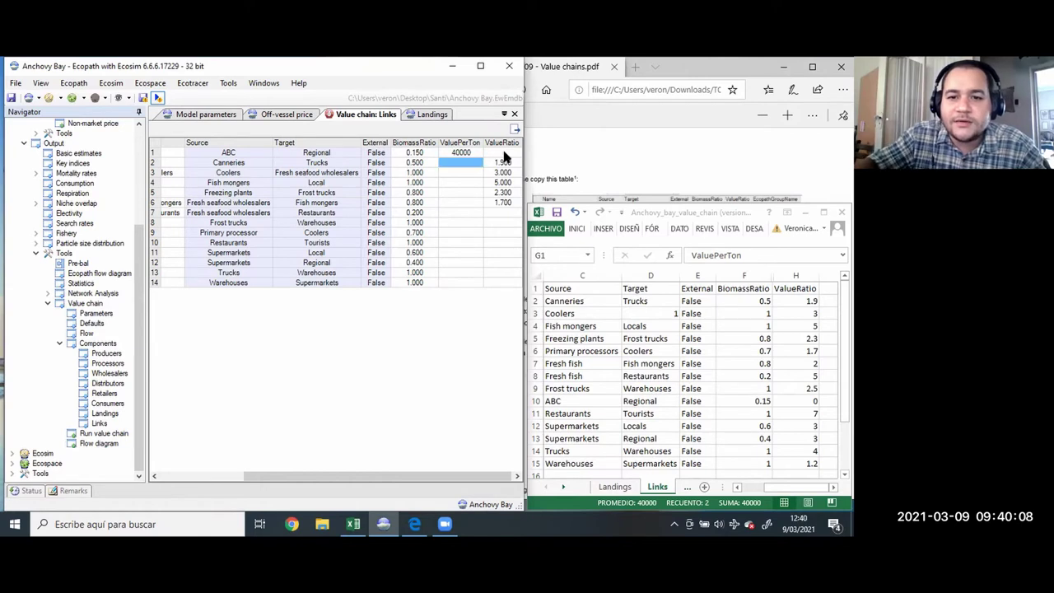
Set the ValueRatio to 2 for Fresh seafood wholesalers to Restaurants, 5 for Frost trucks to Warehouses and 2.5 for Primary processor to Coolers
click(494, 212)
text(2)
key(Return)
text(5)
key(Return)
text(2.5)
key(Return)
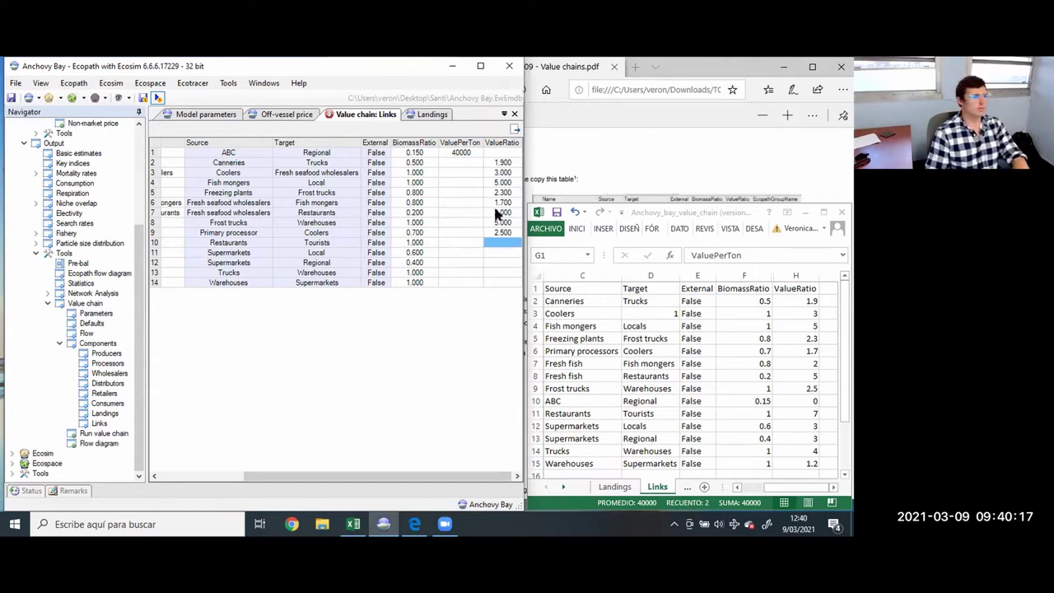
Set the ValueRatio to 3 for both Restaurants to Tourists and Supermarkets to Local
text(3)
key(Return)
text(3)
key(Return)
Set the ValueRatio to 4 for Supermarkets to Regional and 1.2 for Trucks to Warehouses
text(4)
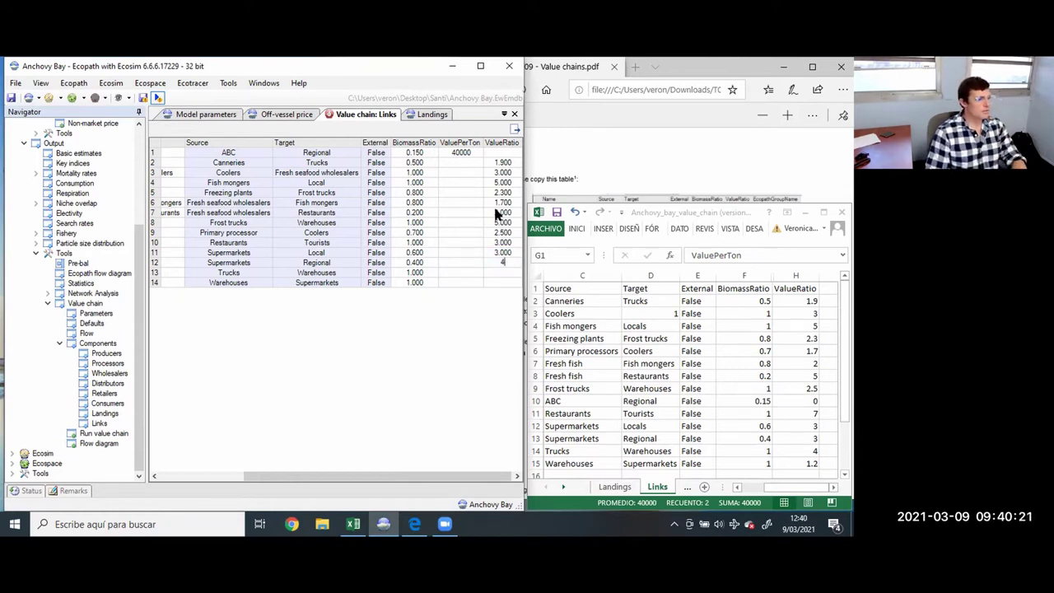
key(Return)
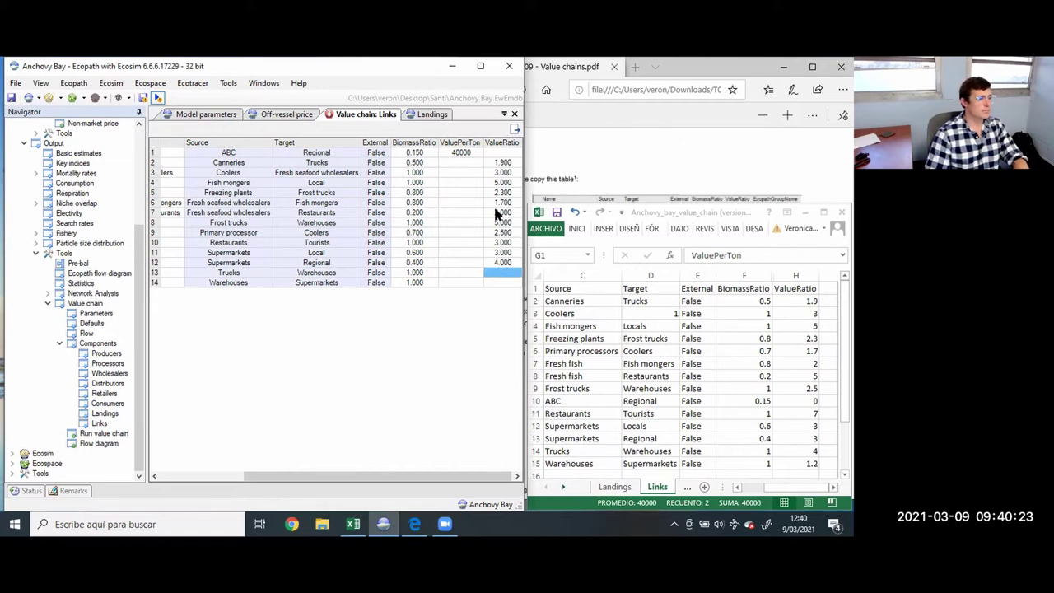
text(1.2)
key(Return)
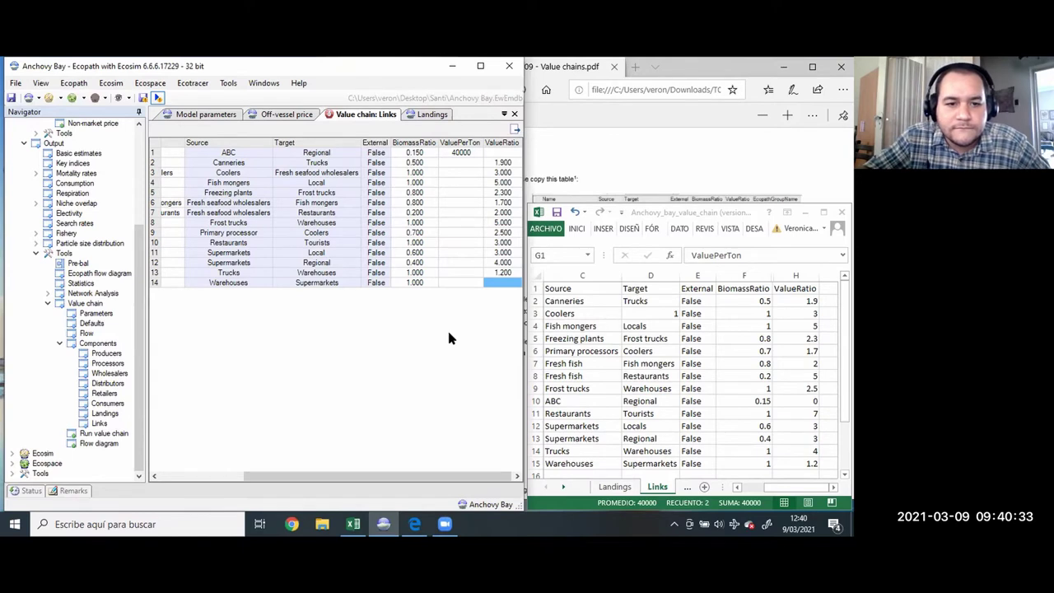
Clear the ValueRatio entries of rows 5 to 11, from Freezing plants to Frost trucks through Supermarkets to Local
key(Up)
key(Up)
key(Up)
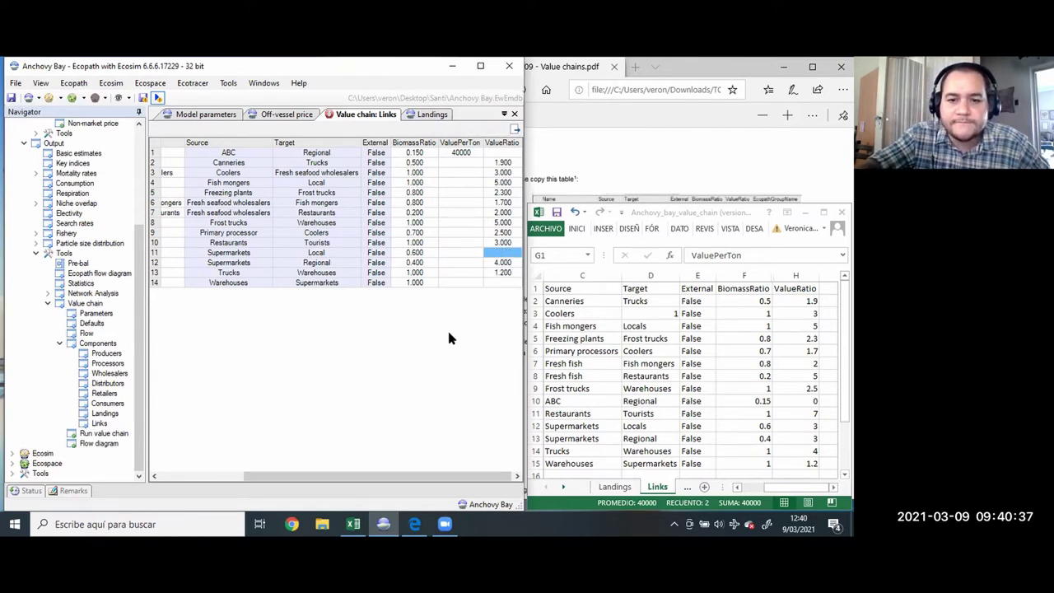
key(Up)
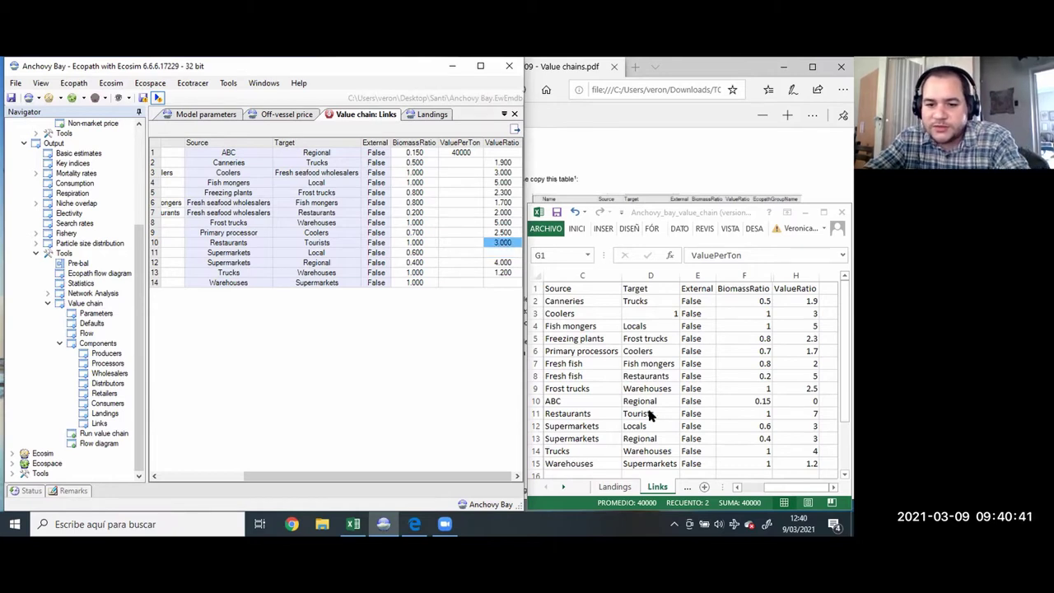
key(Delete)
key(Up)
key(Delete)
key(Up)
key(Delete)
key(Up)
key(Delete)
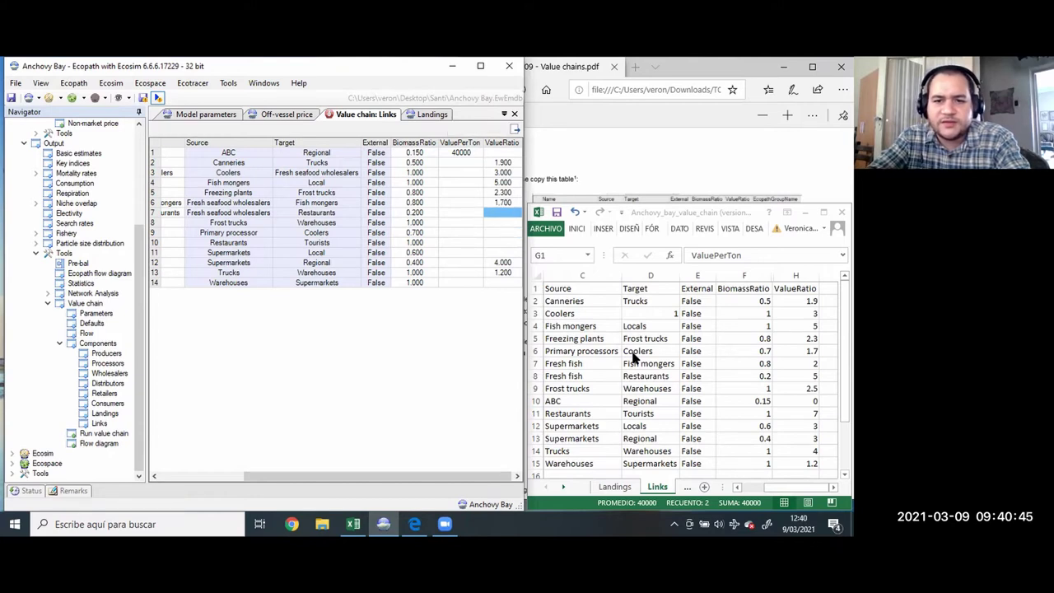
key(Up)
key(Delete)
key(Up)
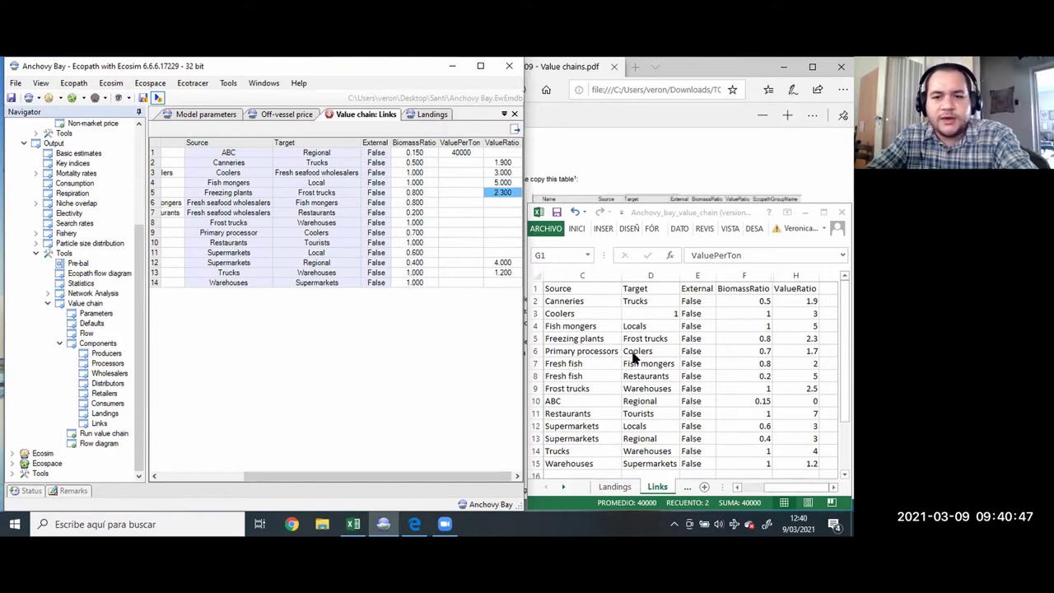
key(Delete)
Set the ValueRatio to 2.3 for Freezing plants to Frost trucks
key(Up)
key(Up)
key(Up)
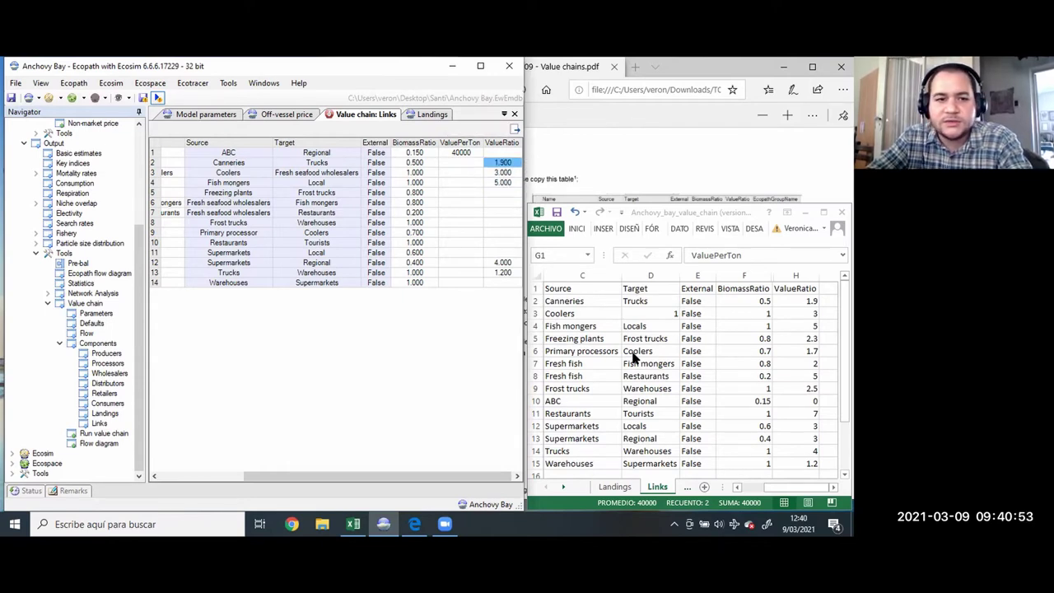
key(Down)
key(Down)
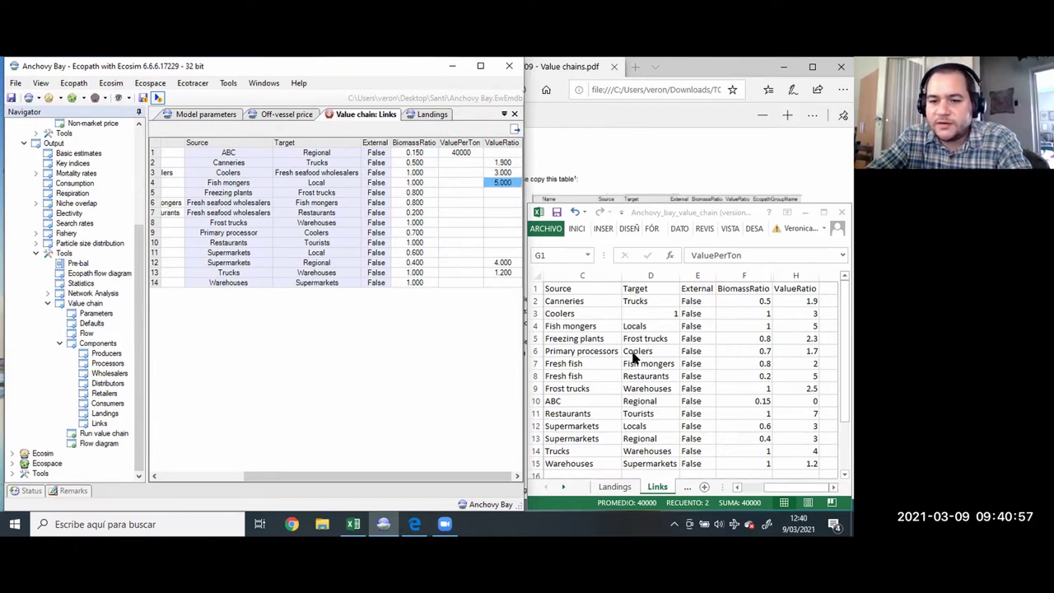
key(Down)
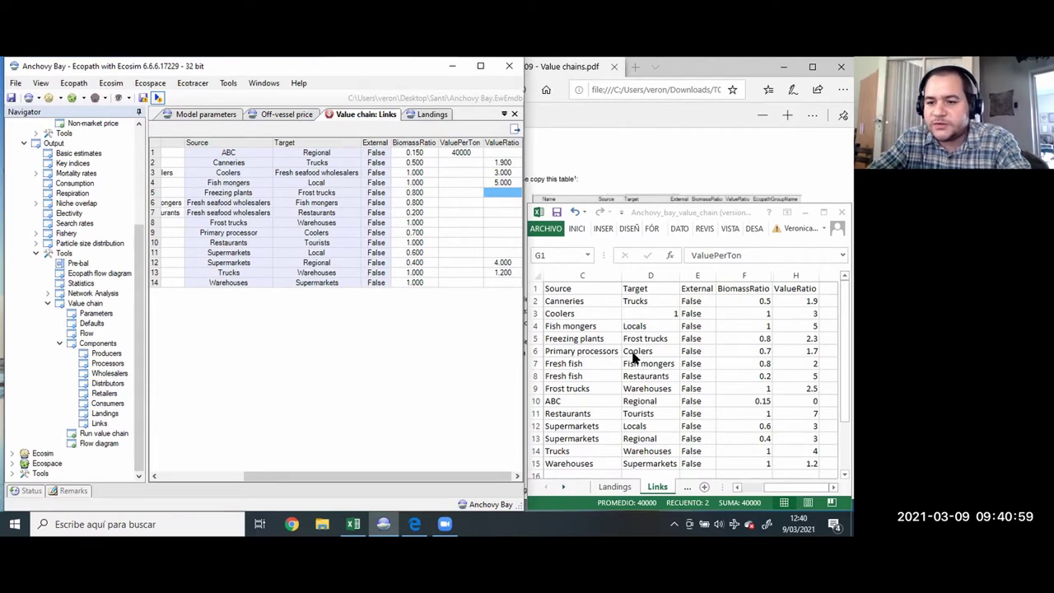
text(2.3)
key(Return)
Set the ValueRatio of Fresh seafood wholesalers to 2 for Fish mongers and 5 for Restaurants, and of Frost trucks to Warehouses to 2.5
key(Down)
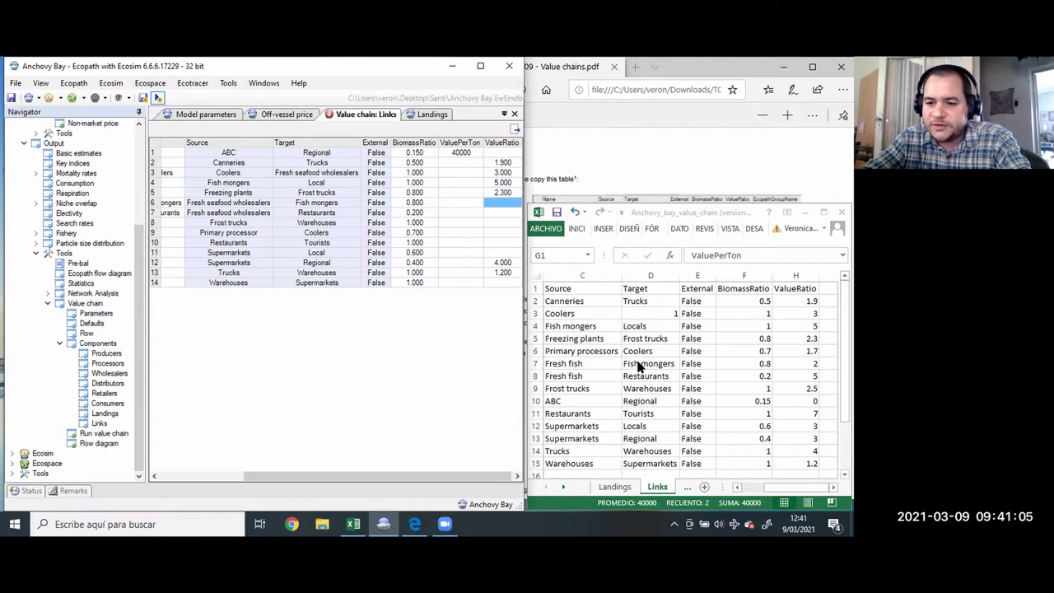
text(2)
key(Return)
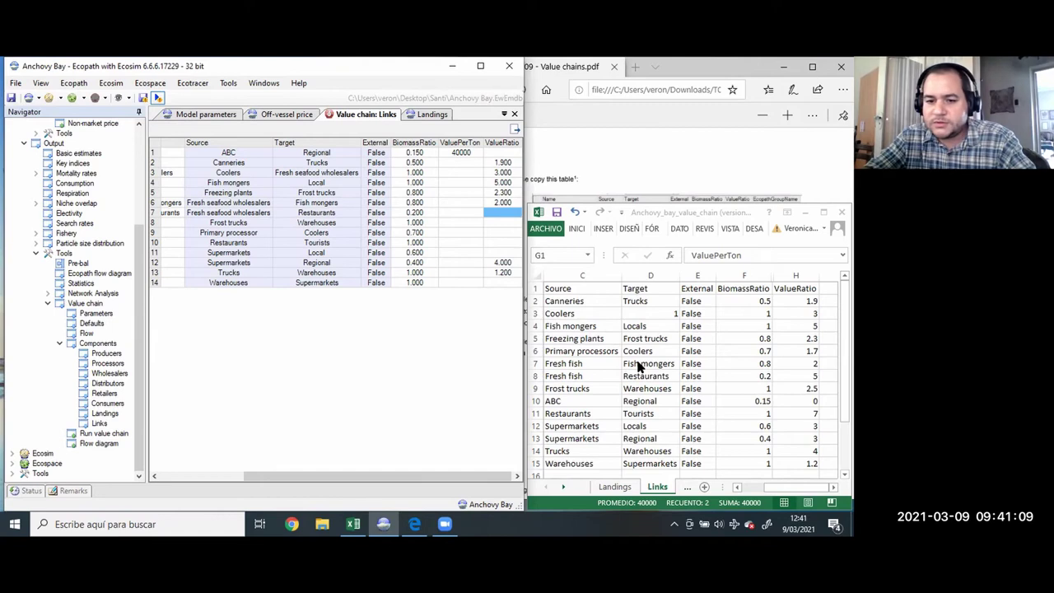
text(5)
key(Return)
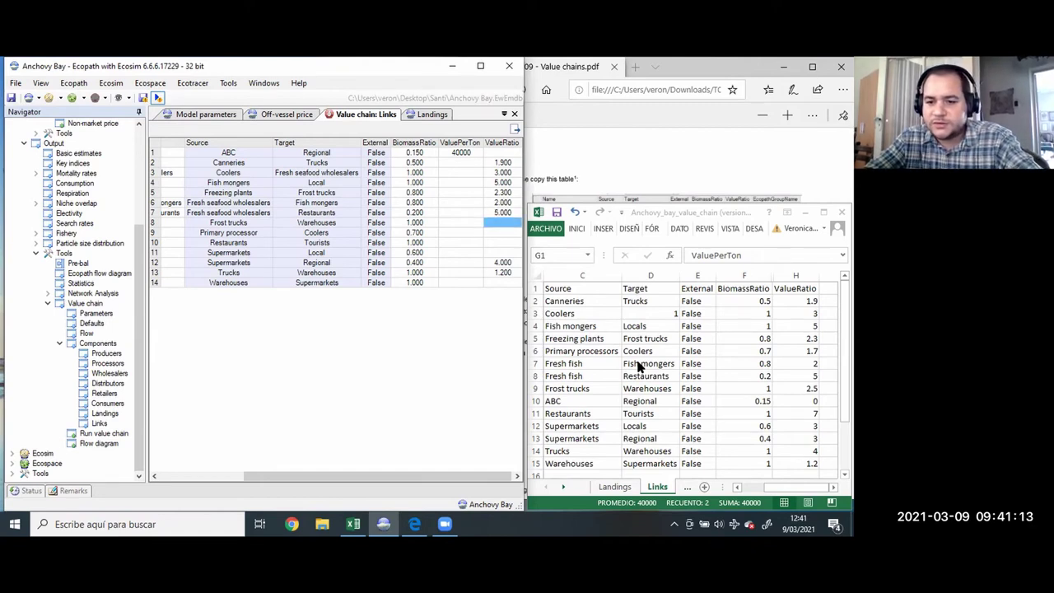
text(2.5)
key(Return)
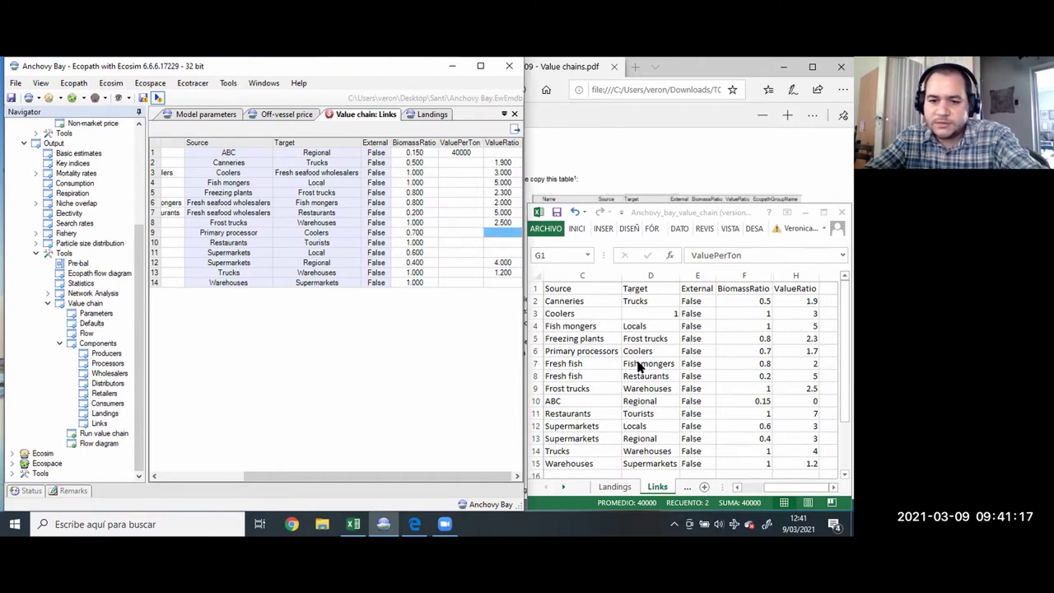
Set the ValueRatio to 1.7 for Primary processor to Coolers, 7 for Restaurants to Tourists, and 3 for both Supermarkets links
text(1.7)
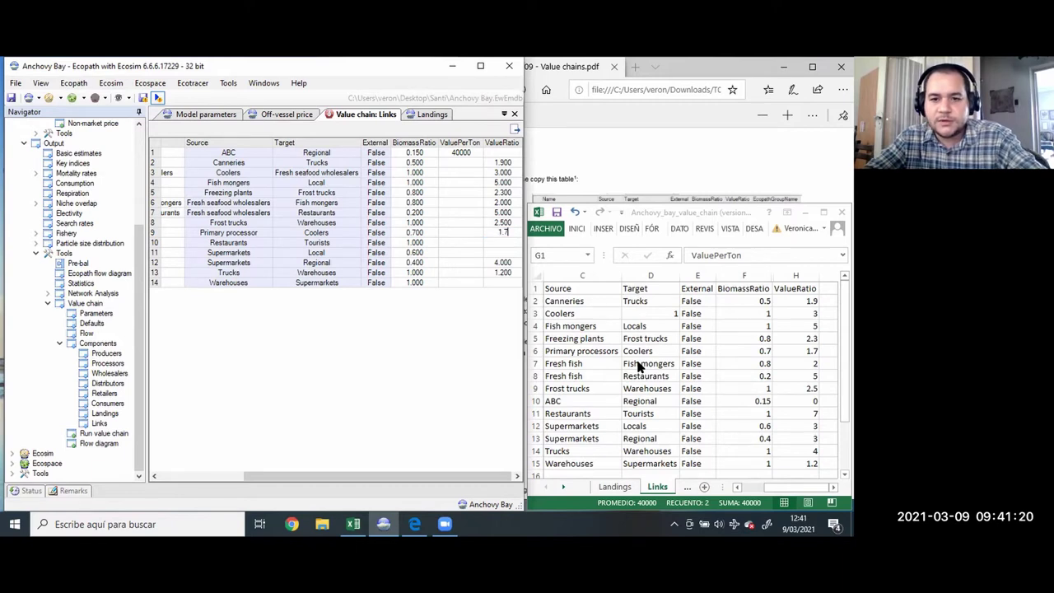
key(Return)
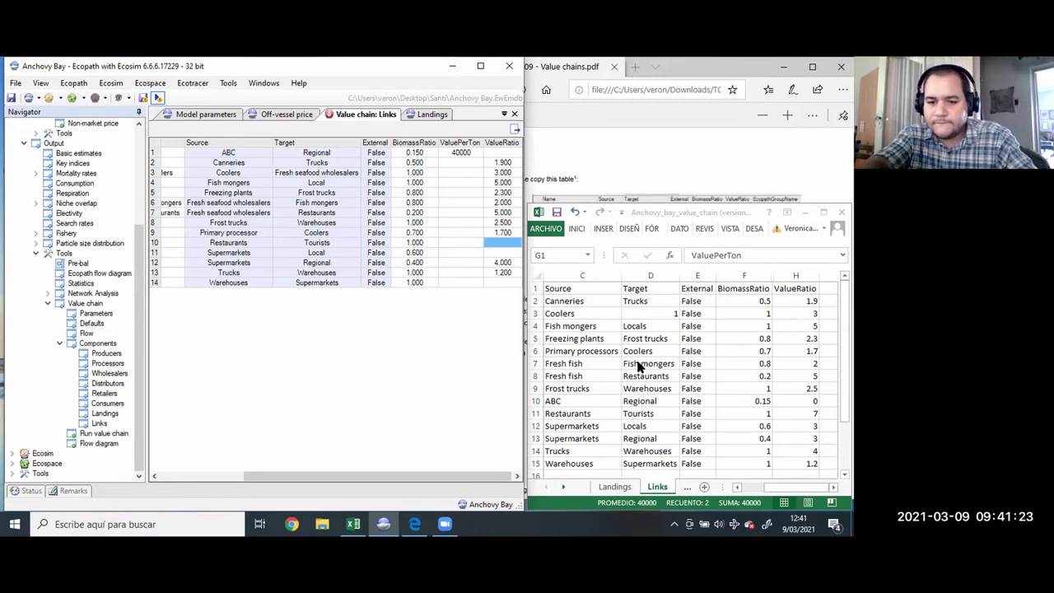
text(7)
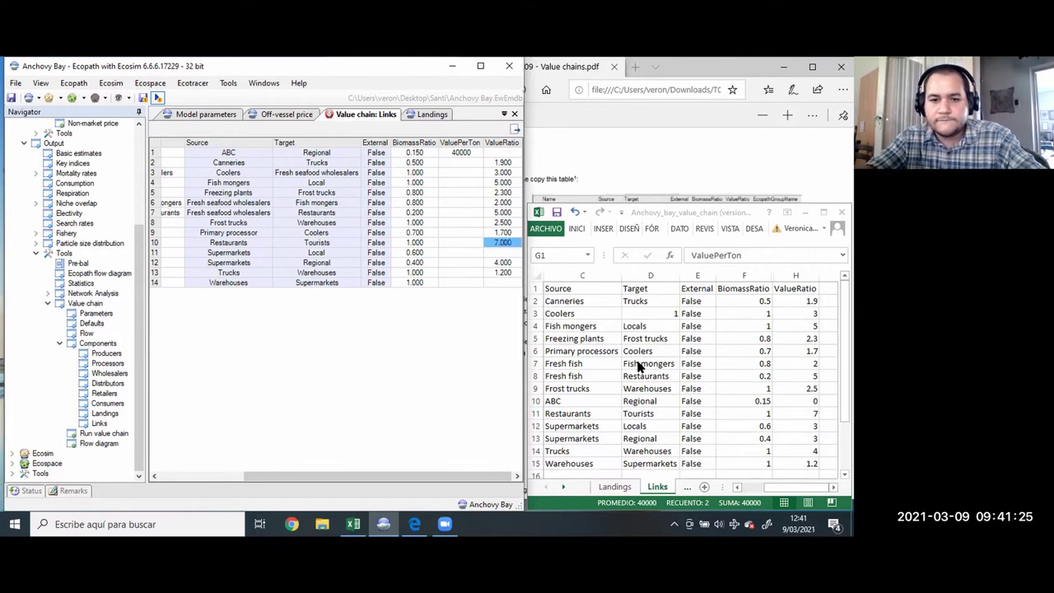
key(Return)
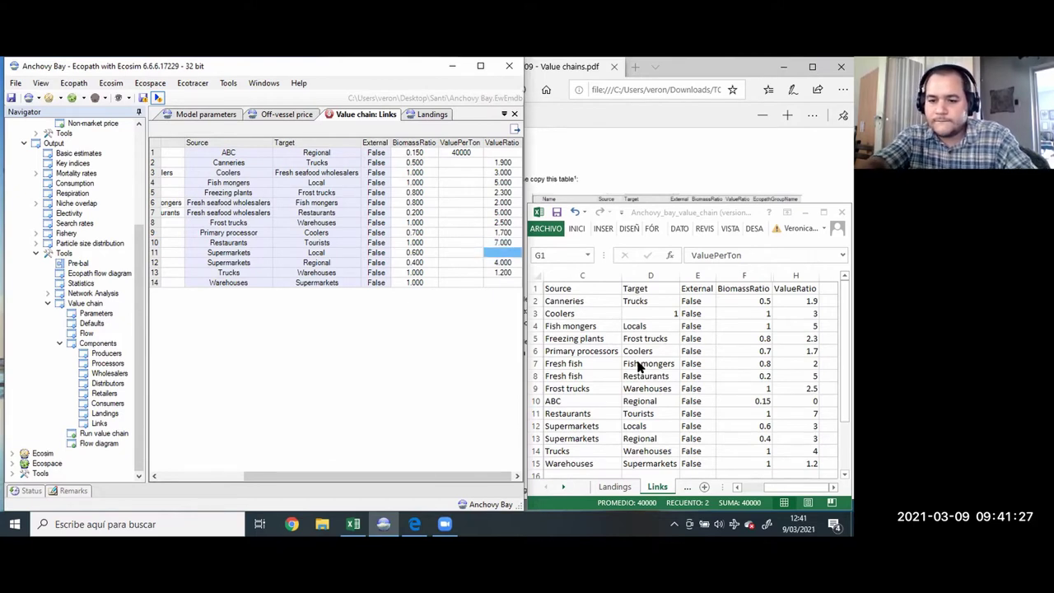
text(3)
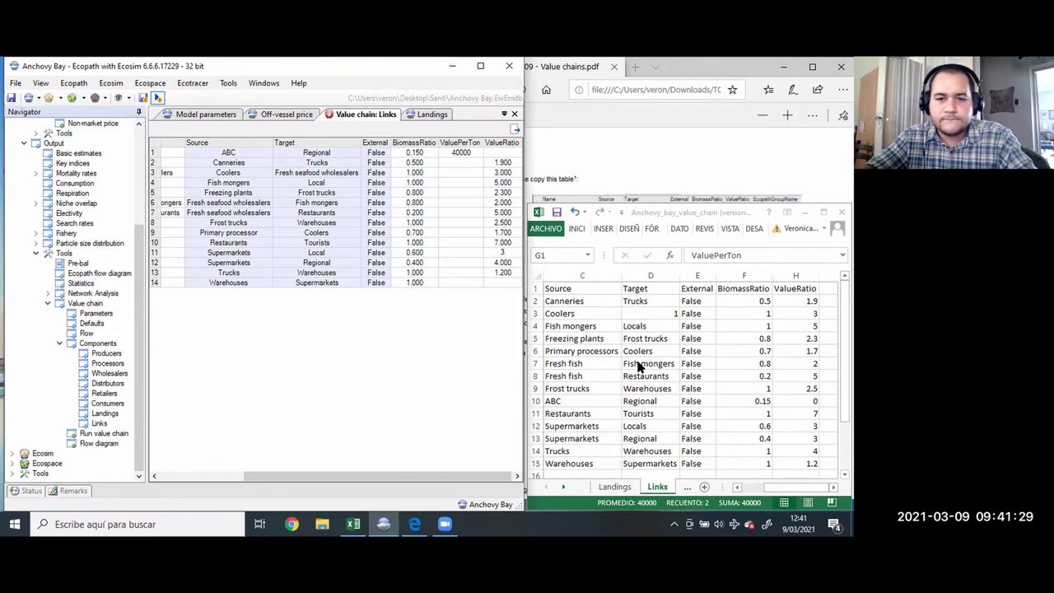
key(Return)
key(Return)
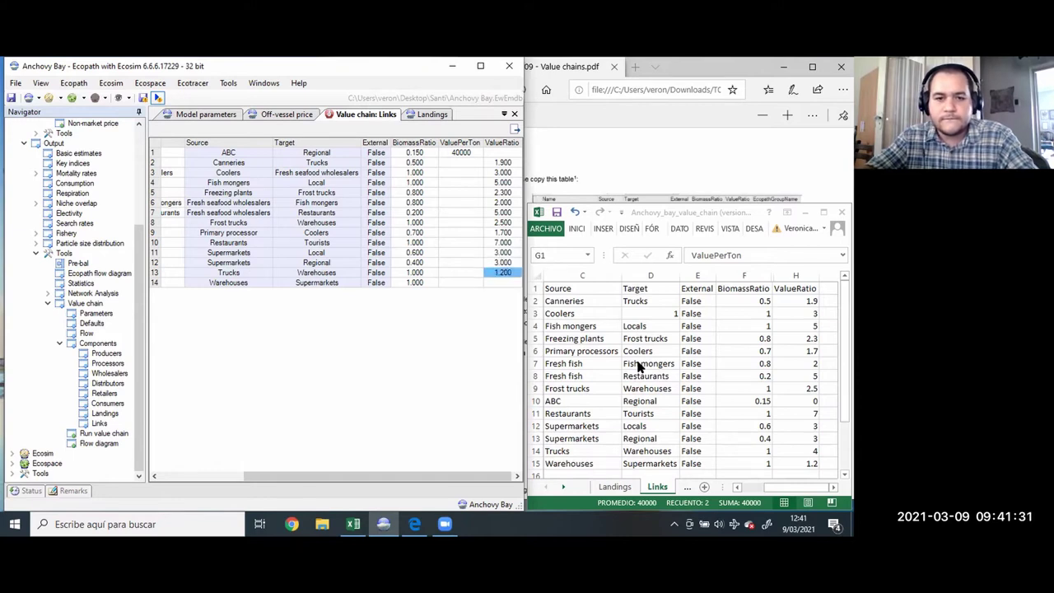
Set the ValueRatio to 4 for Trucks to Warehouses and 1.2 for Warehouses to Supermarkets, and dismiss the antivirus notification
text(4)
key(Return)
text(1.2)
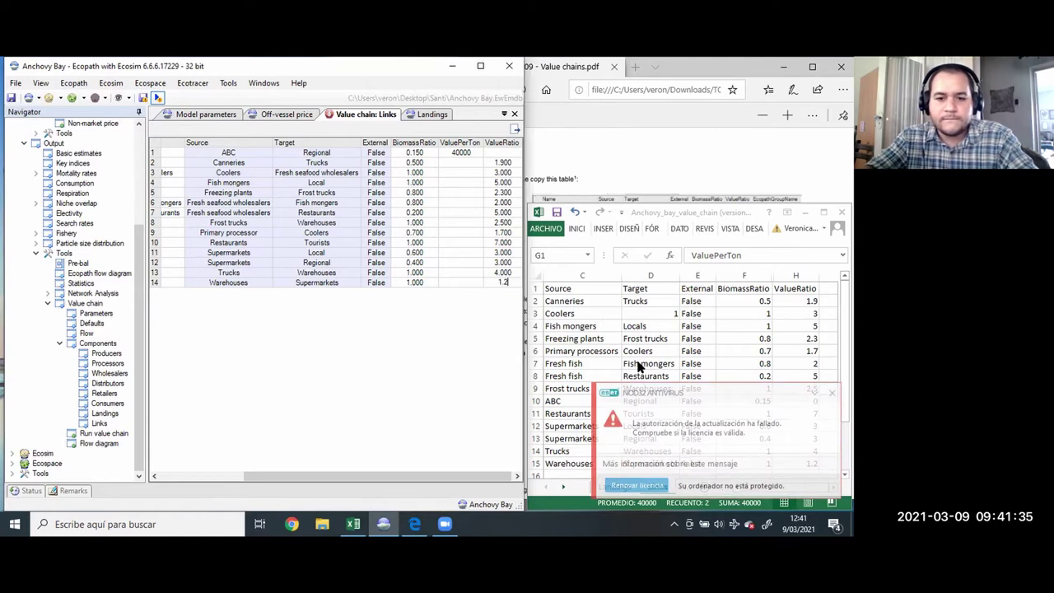
key(Return)
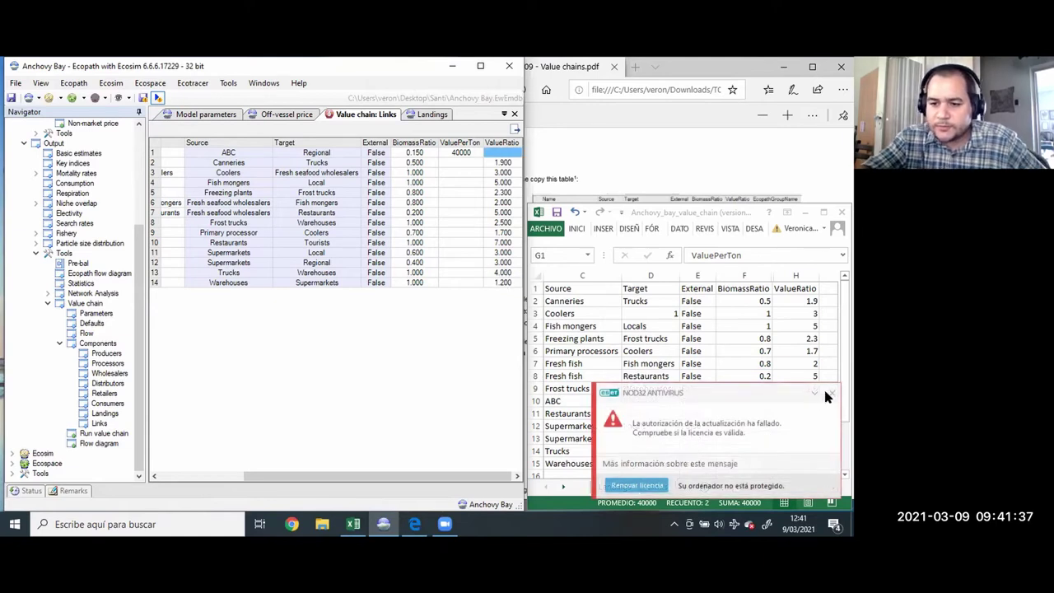
click(831, 392)
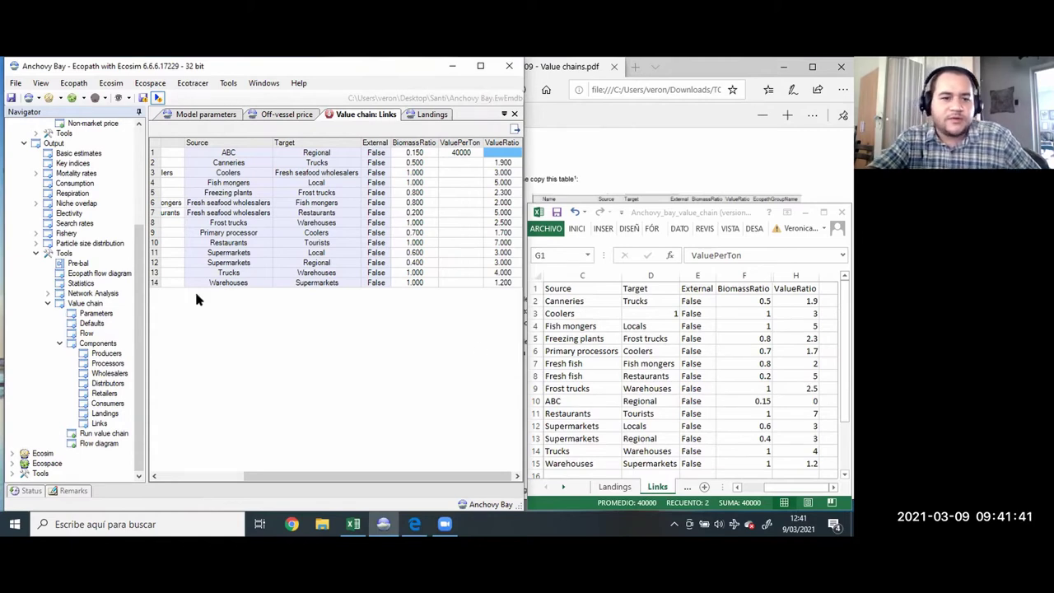
Open the value chain run results and widen the window until the Retailer and Total columns show
double_click(97, 432)
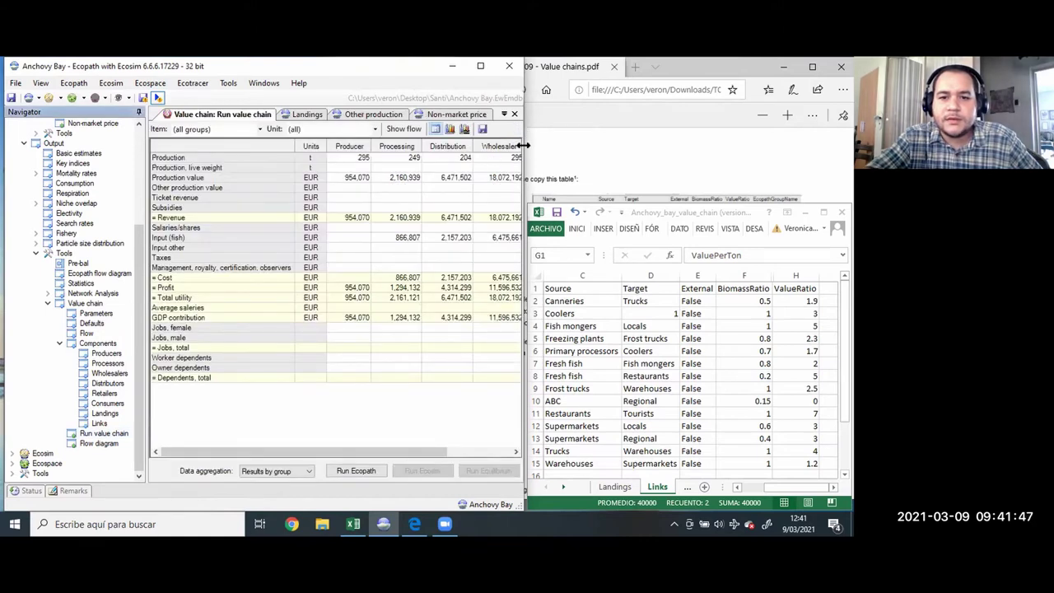
drag(523, 145, 650, 137)
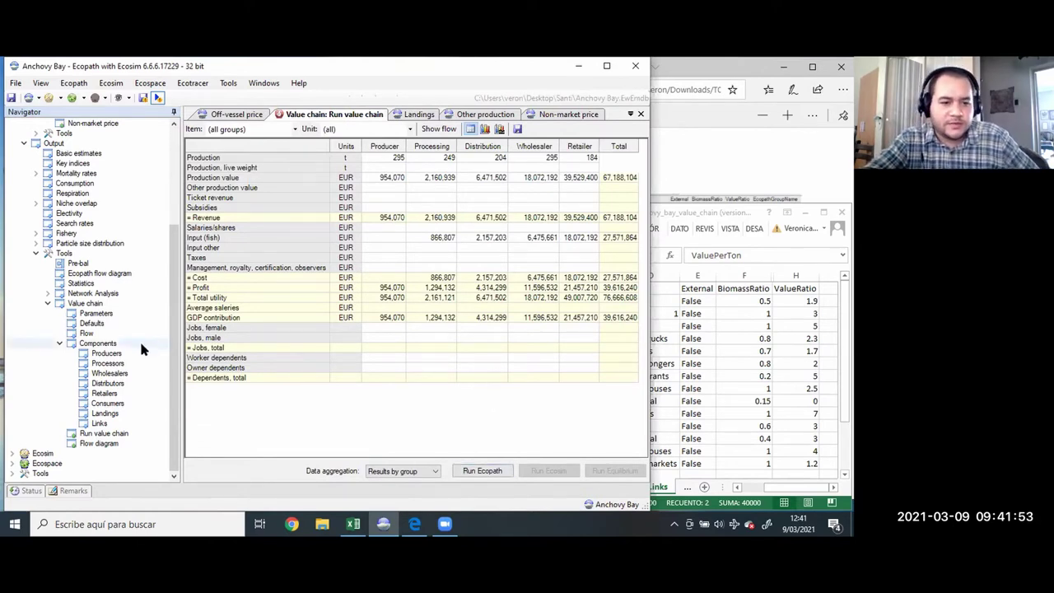
Review the Producers, Processors, Wholesalers, Distributors, Retailers and Consumers component tables of the value chain
click(116, 354)
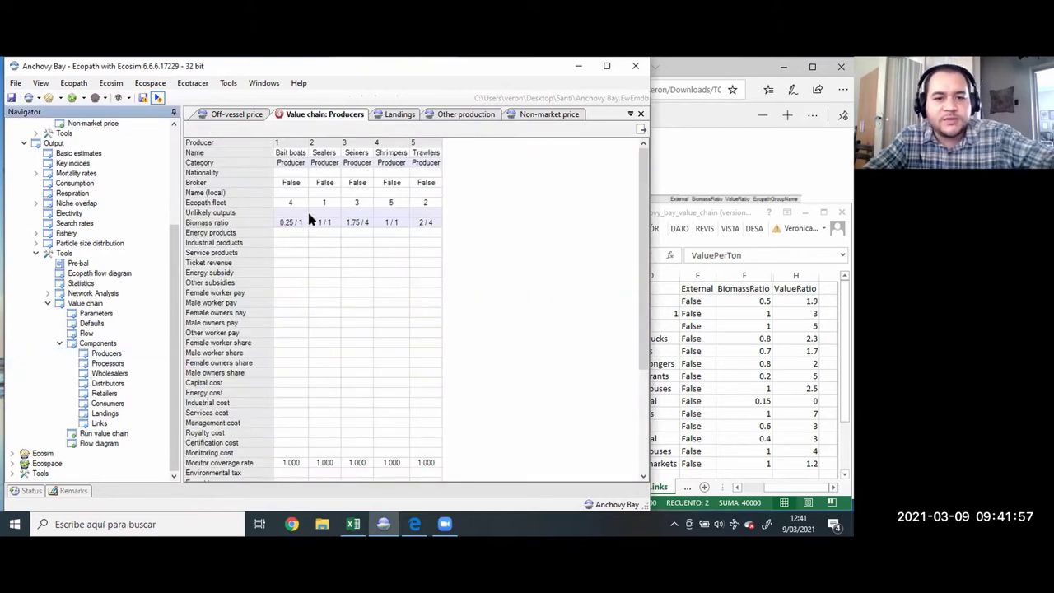
click(117, 364)
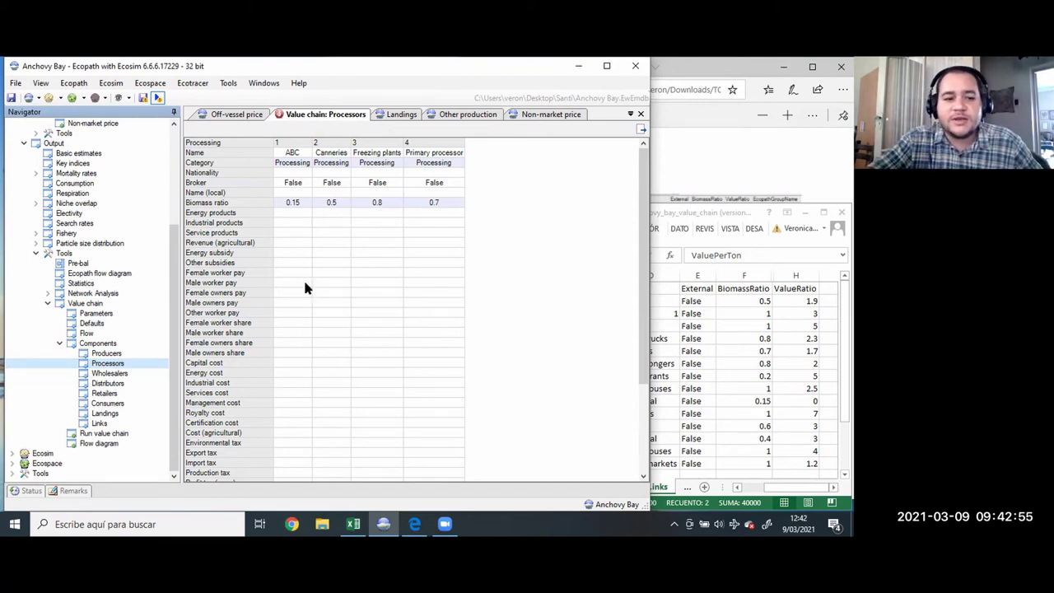
click(115, 374)
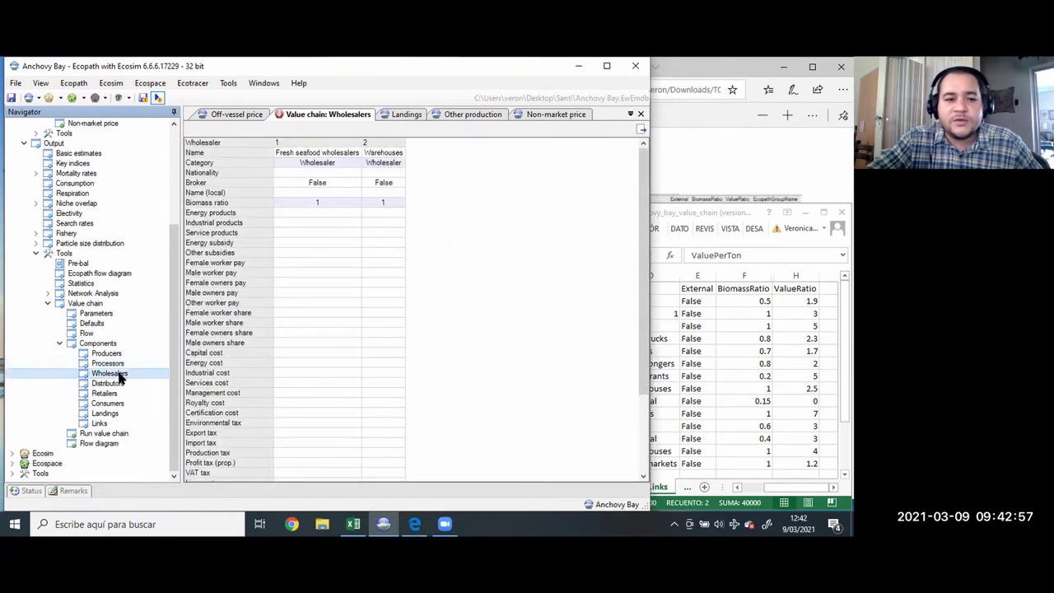
click(115, 383)
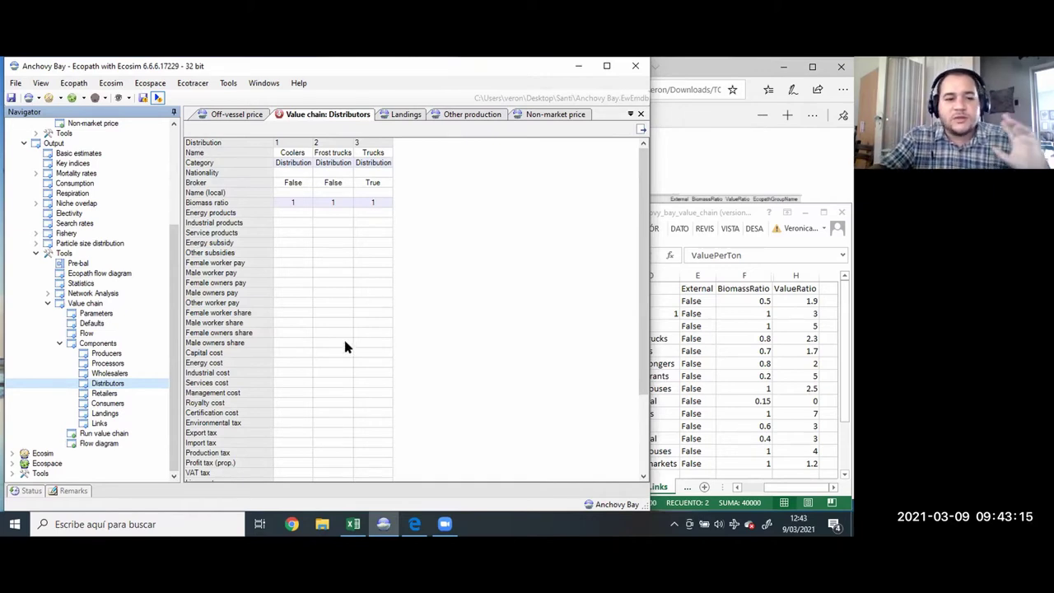
click(120, 394)
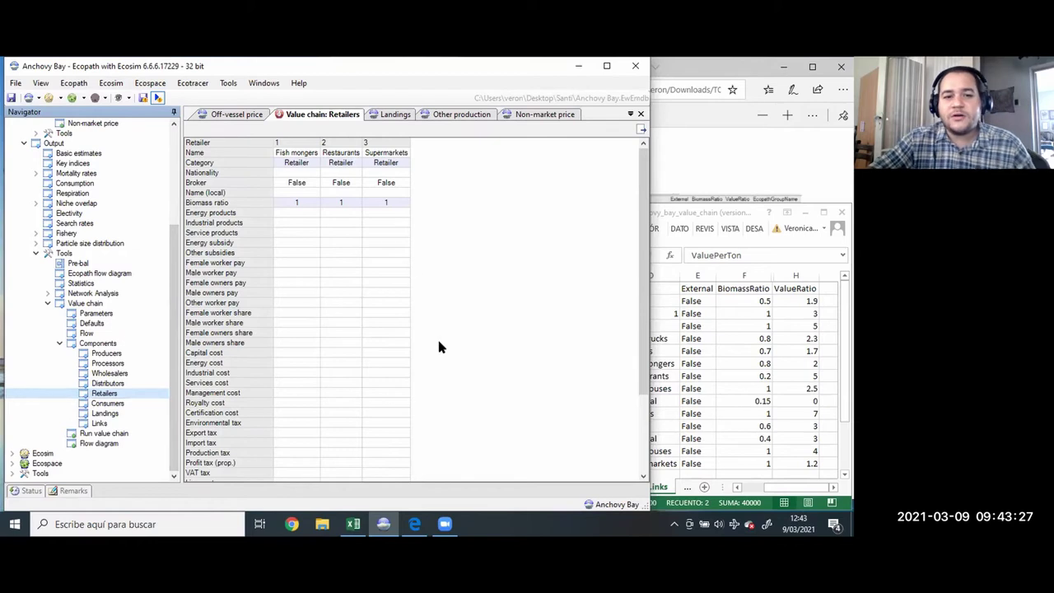
click(113, 402)
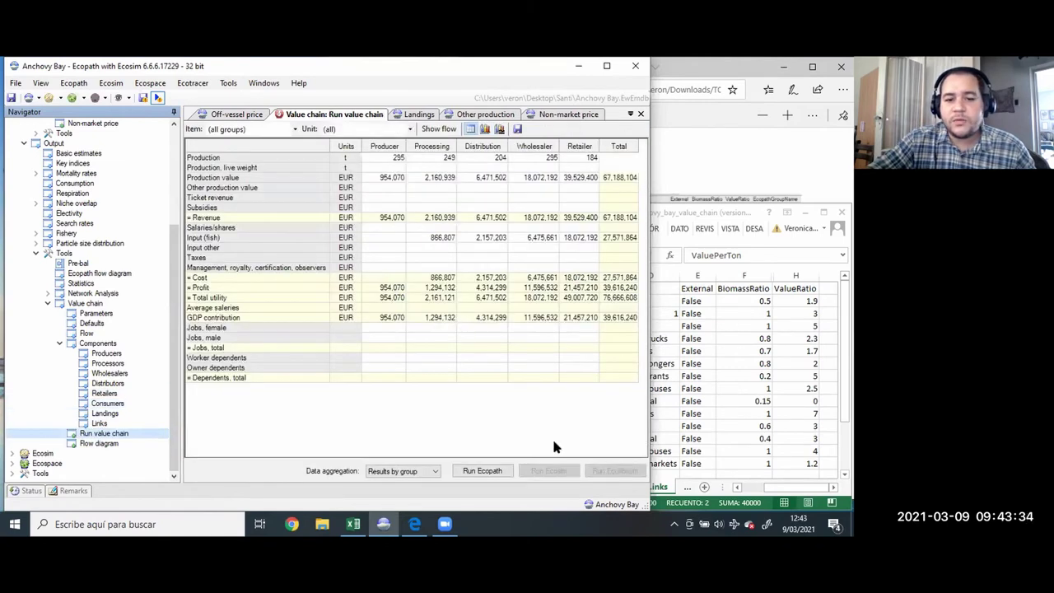
Set the value chain run's data aggregation to Unaggregated and run Ecopath
click(421, 469)
click(416, 482)
click(464, 470)
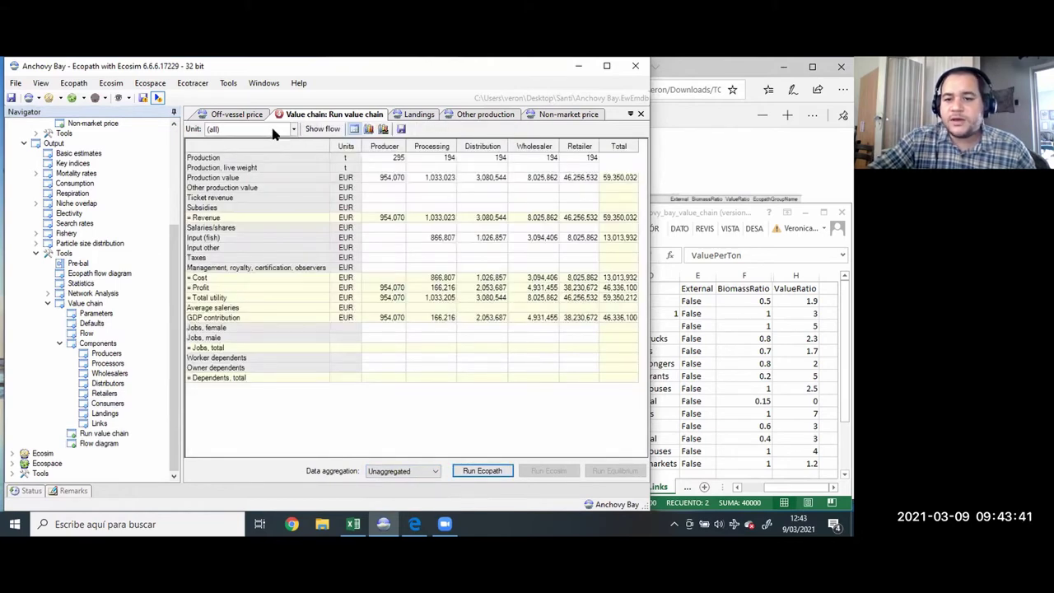
Filter the value chain results by unit to show Canneries only
click(273, 130)
key(Down)
key(Down)
key(Down)
key(Down)
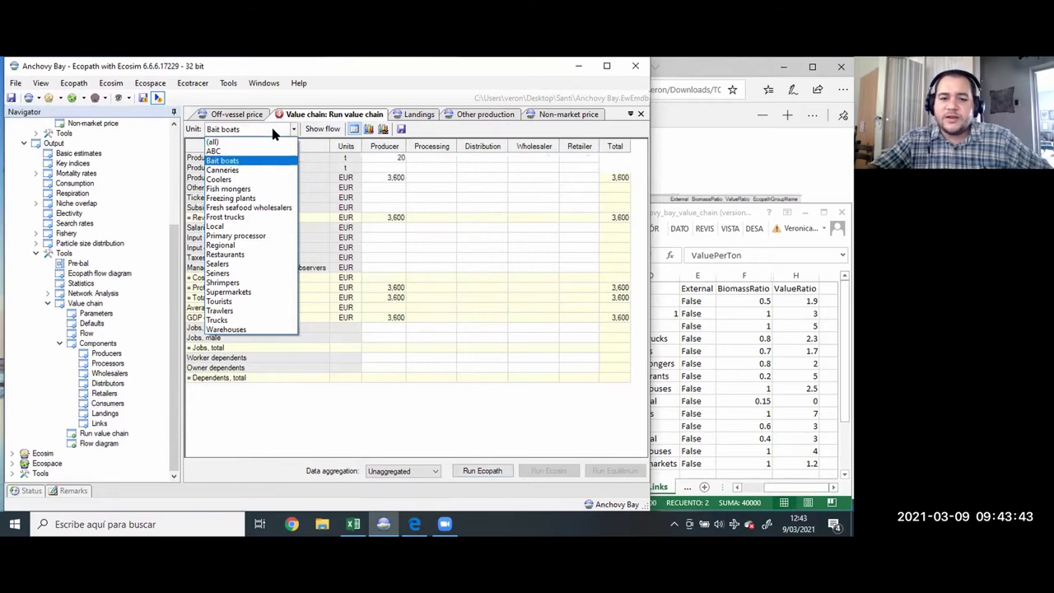
key(Up)
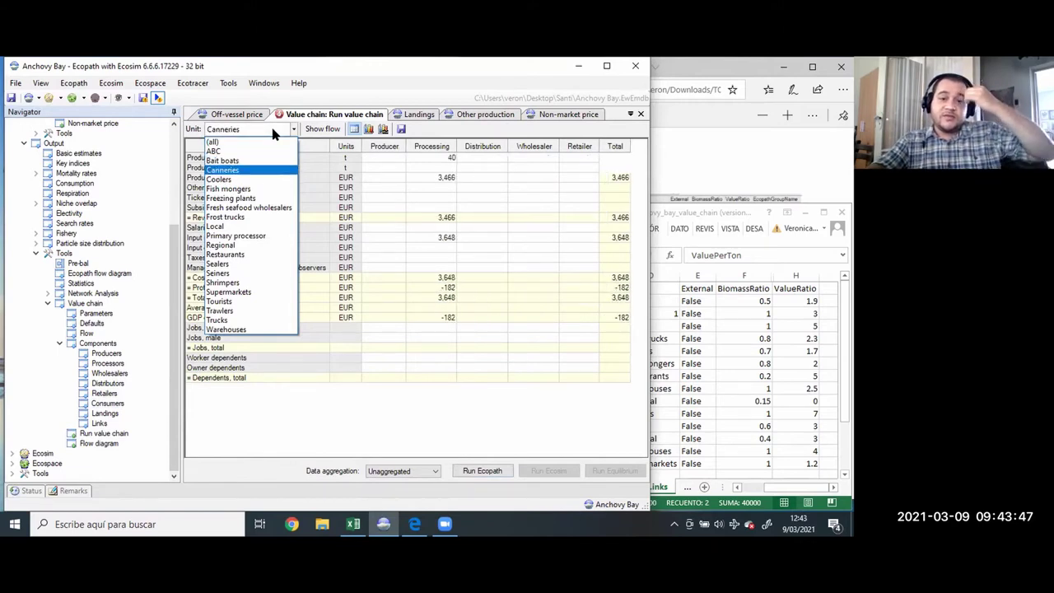
key(Return)
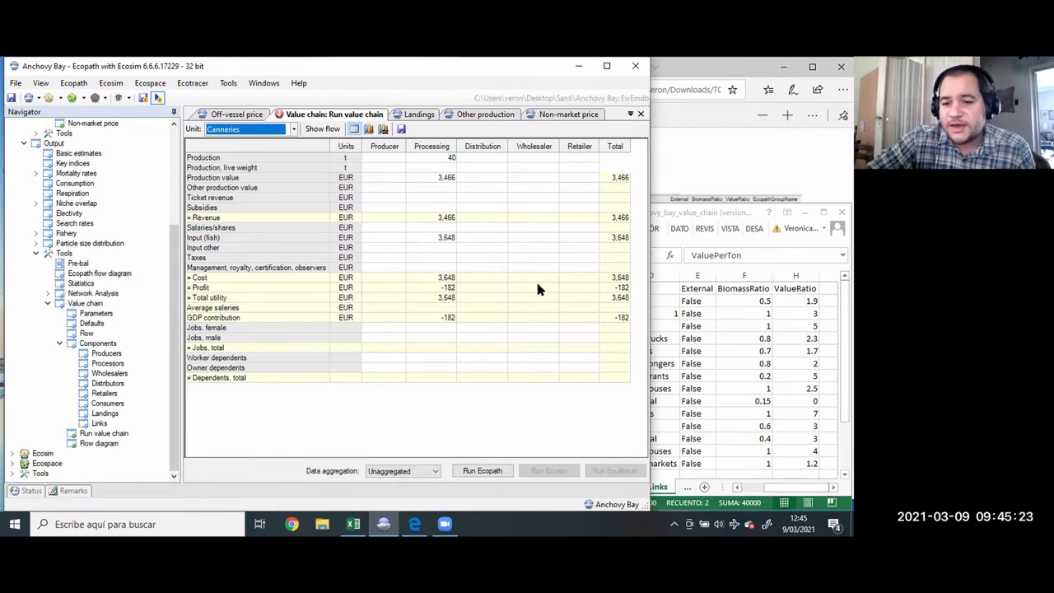
Switch to the T09 - Value chains PDF and read the final instructions about adding producer costs
click(414, 523)
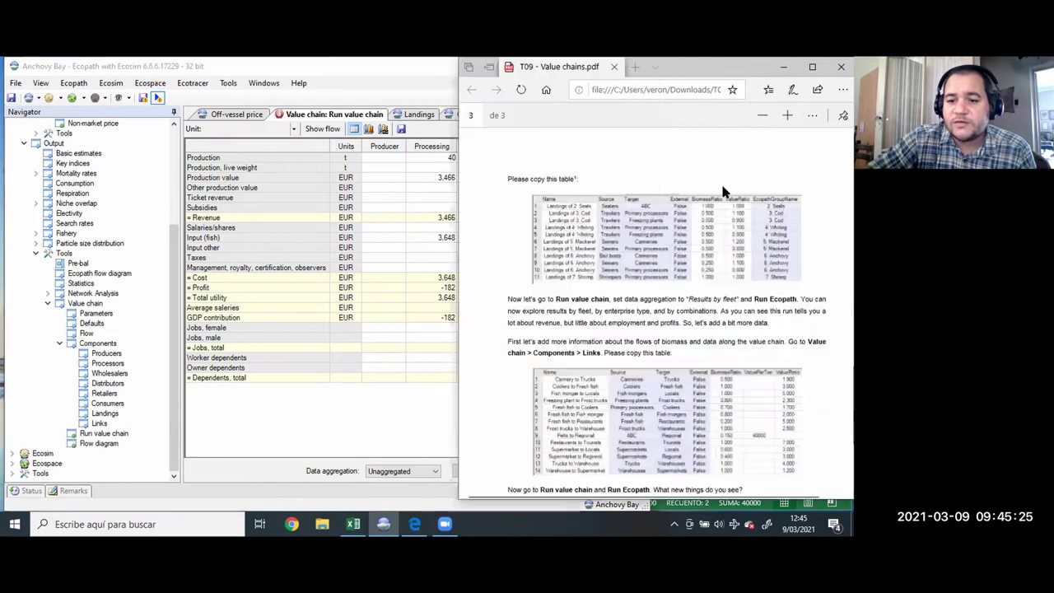
scroll(717, 373, down, 1)
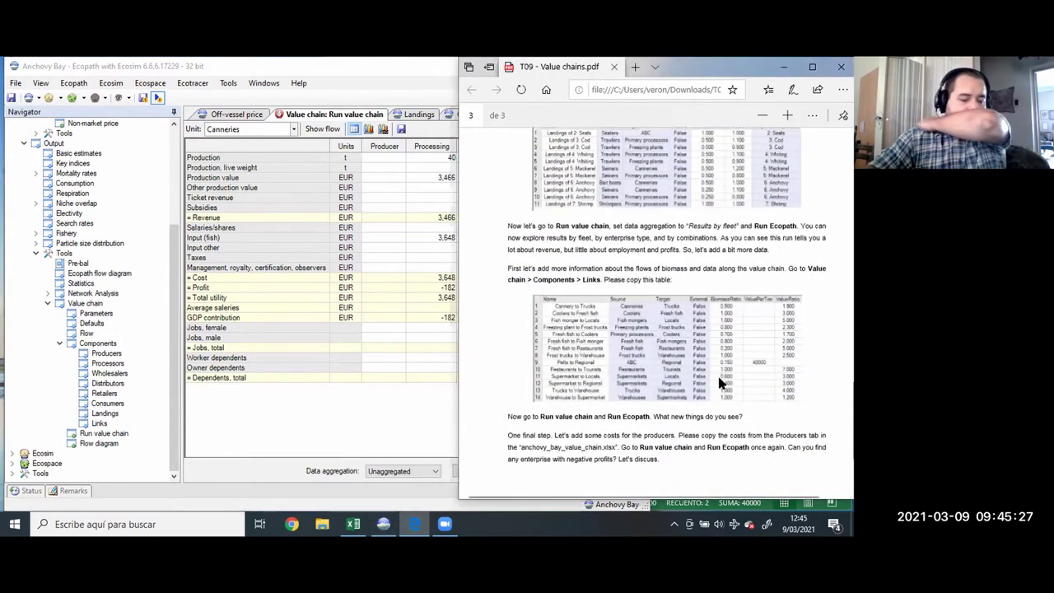
scroll(719, 381, down, 1)
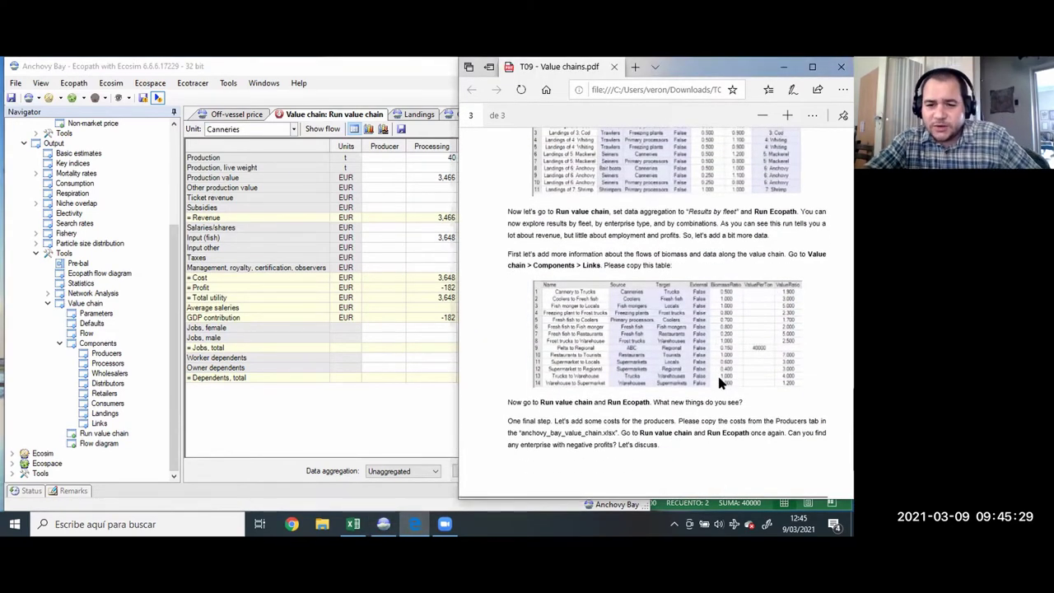
Open the Producers sheet in the Excel workbook and the value chain Producers table in Ecopath
click(690, 500)
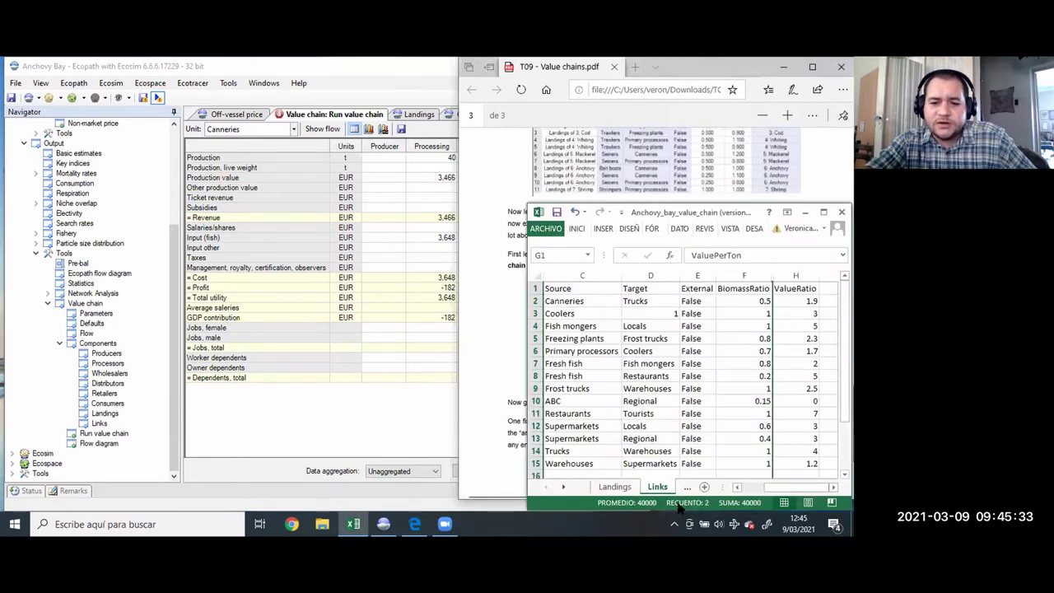
click(689, 489)
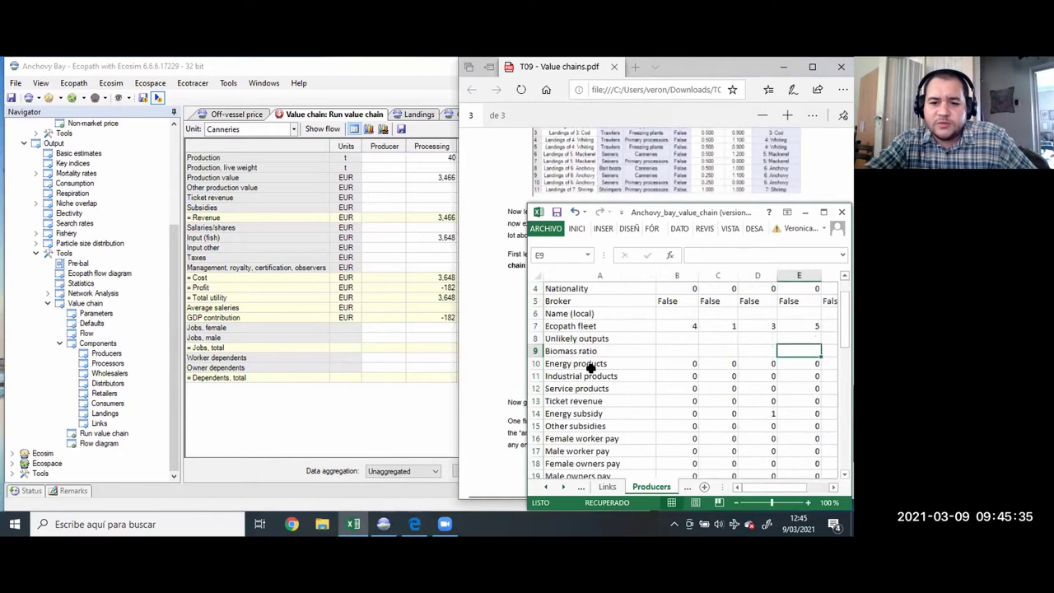
scroll(591, 368, down, 1)
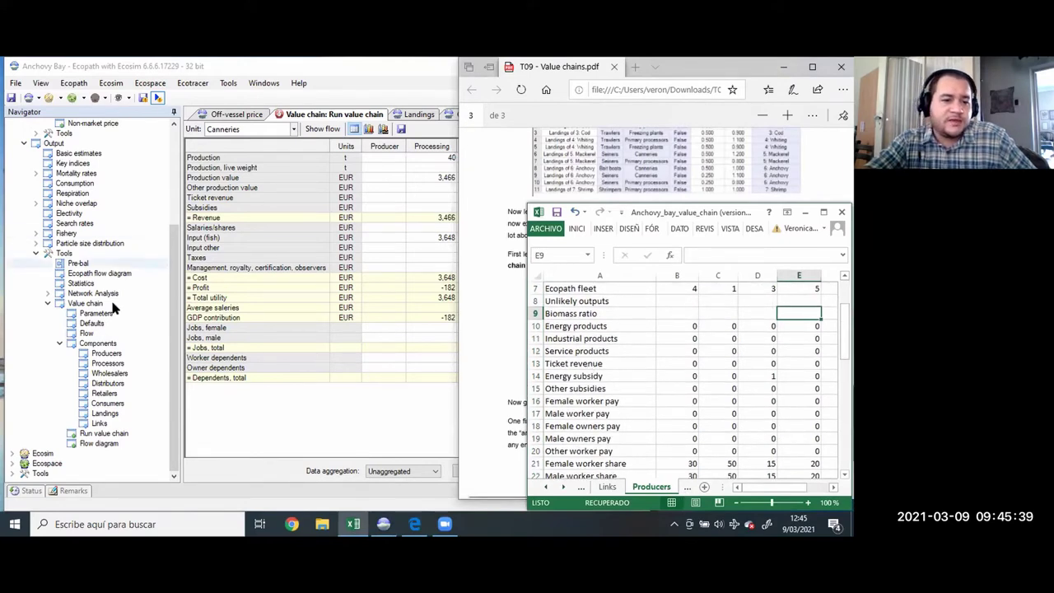
double_click(104, 353)
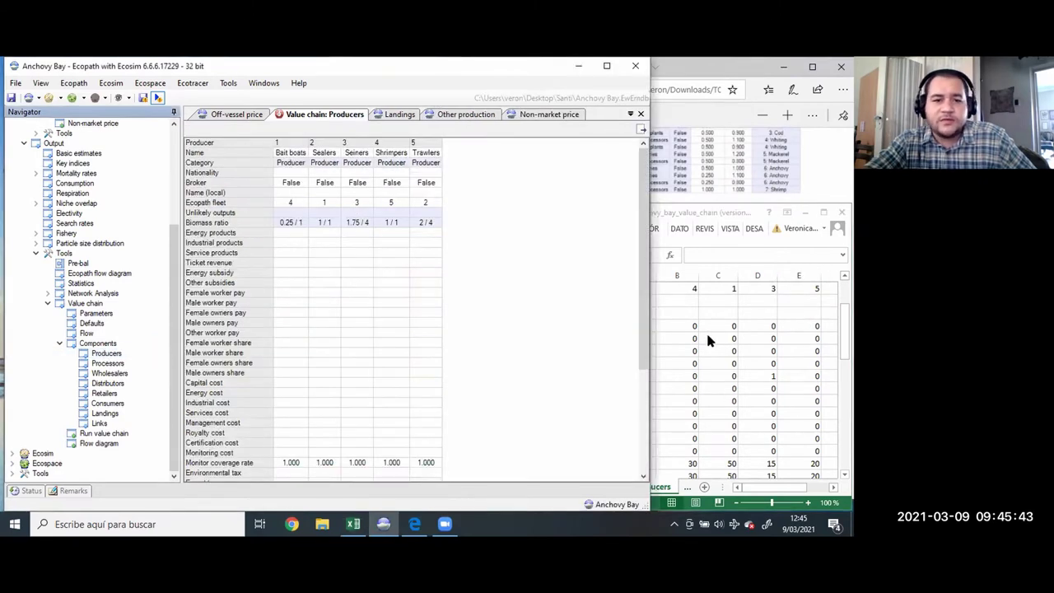
Copy cells B10:D50, from Energy products to Male owner dependents, on the Excel Producers sheet
click(749, 340)
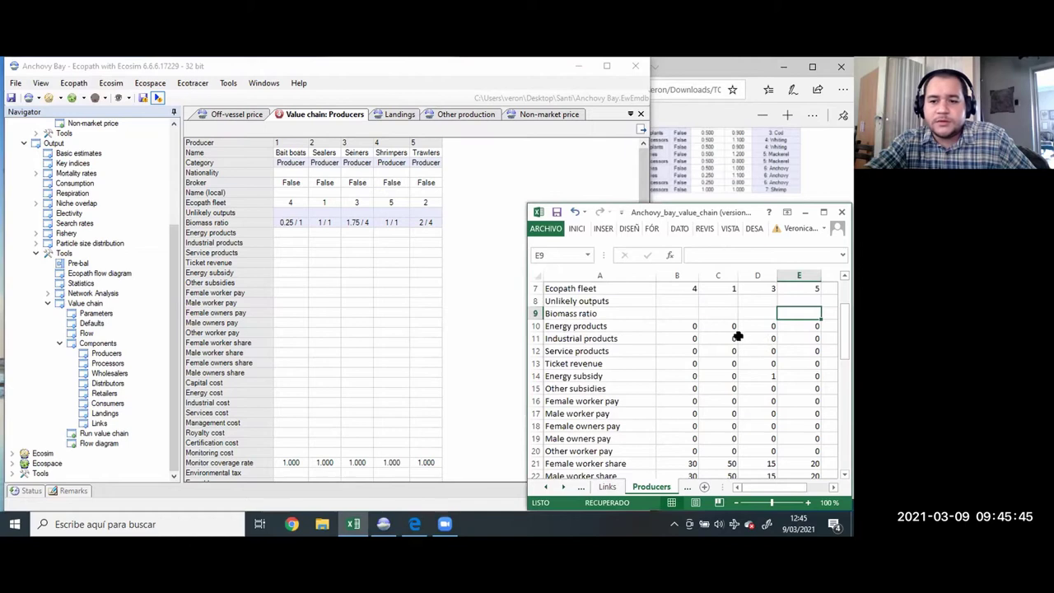
click(689, 325)
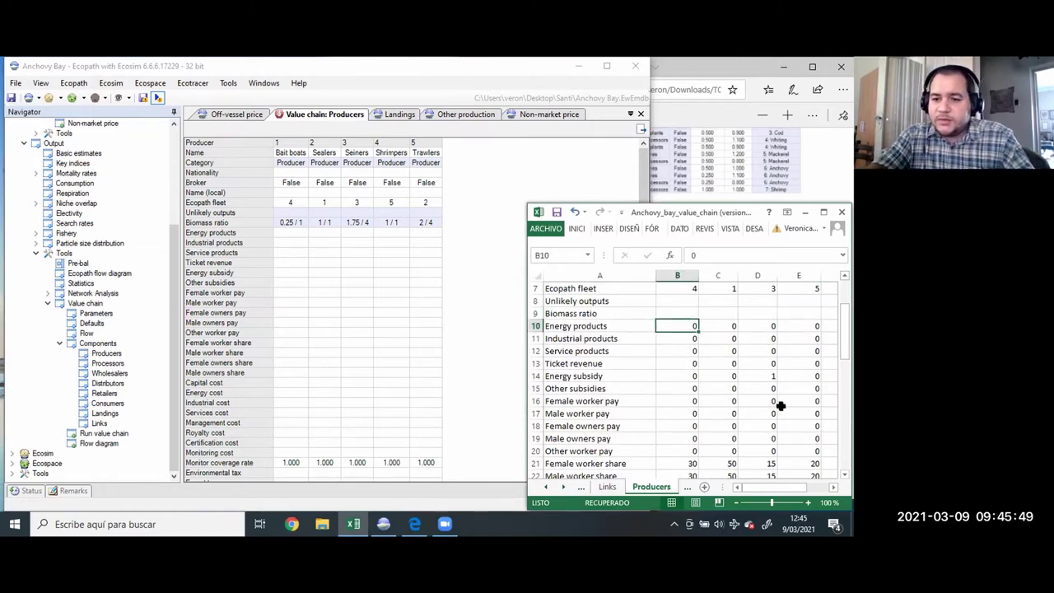
scroll(781, 405, down, 15)
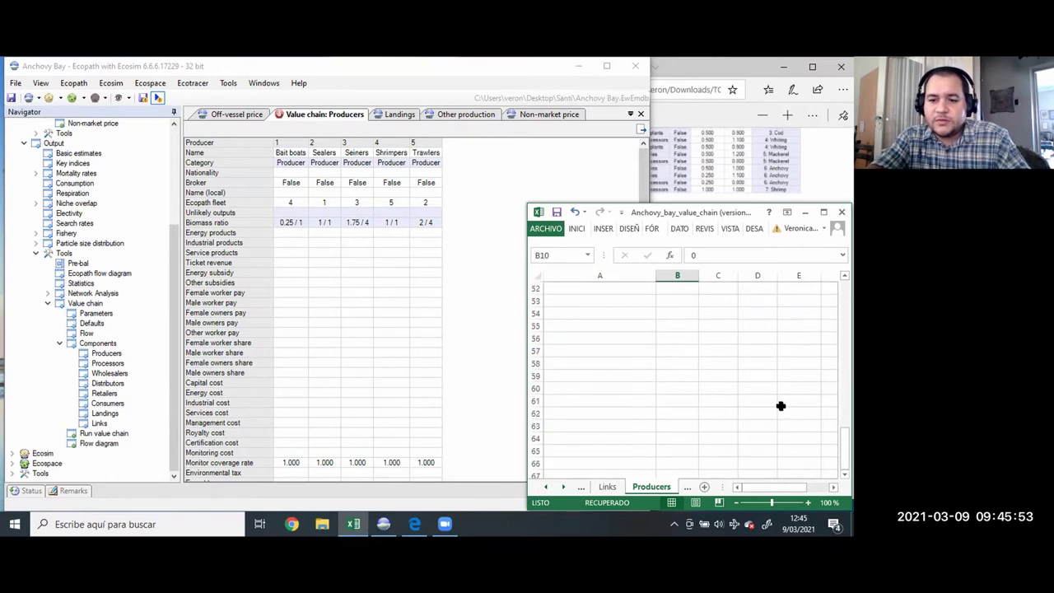
scroll(781, 406, up, 3)
shift+click(769, 377)
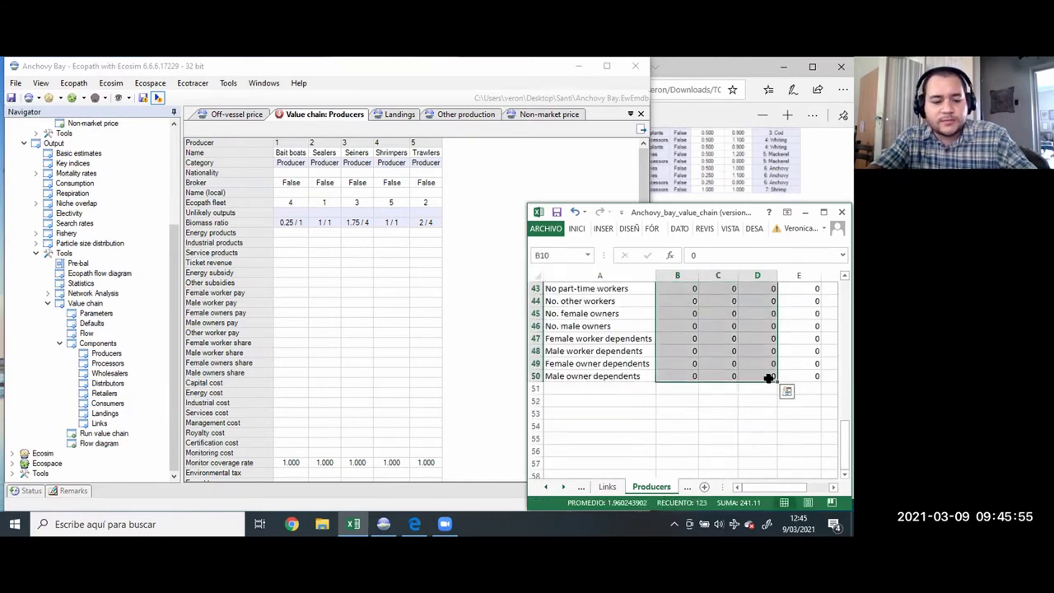
key(ctrl+c)
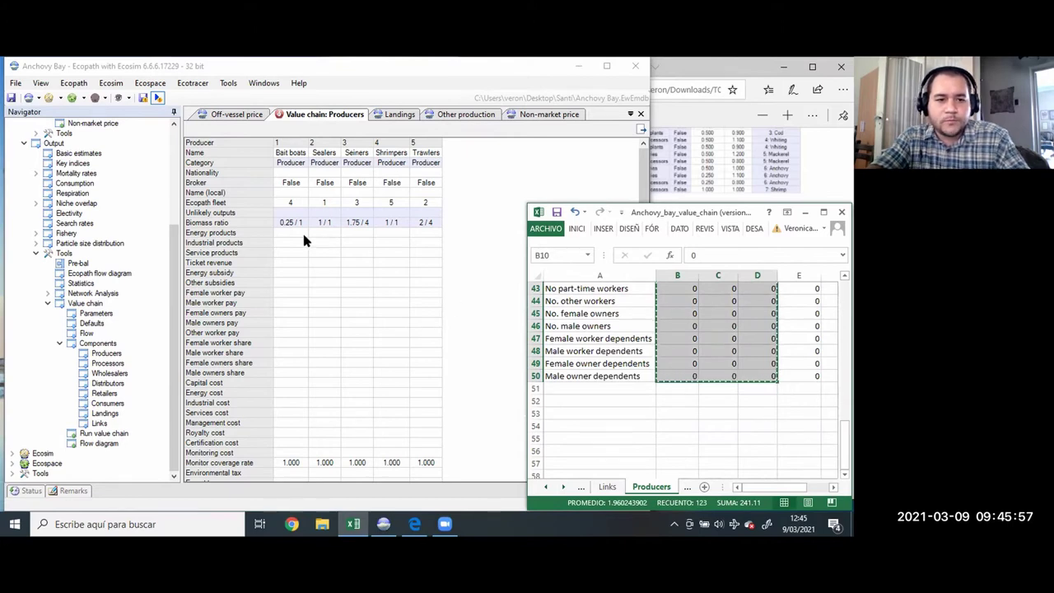
Paste the copied costs into the value chain Producers table, starting at the Energy products cell of Bait boats
click(303, 239)
click(305, 235)
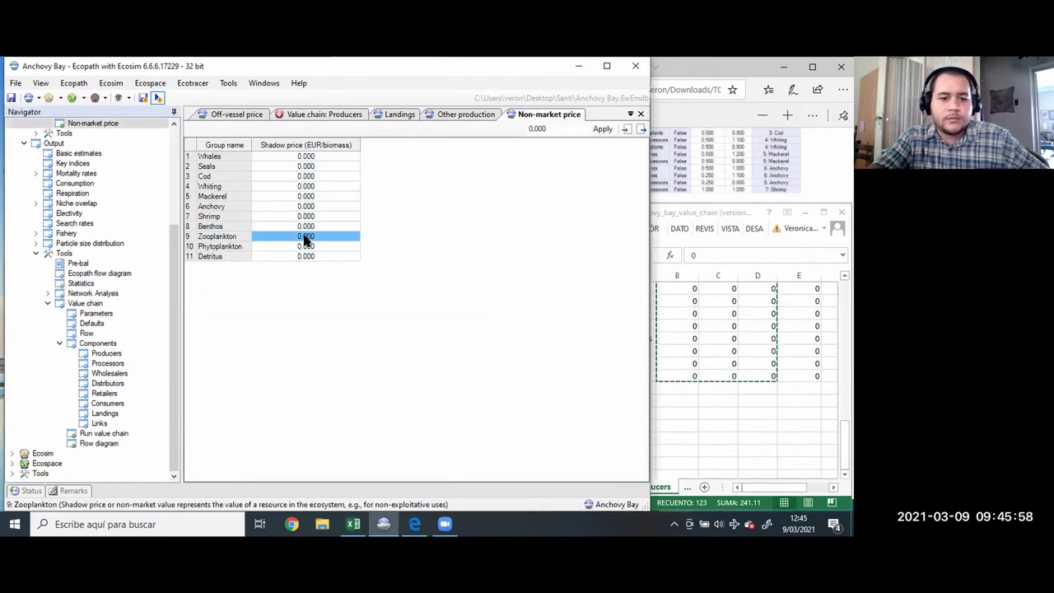
click(108, 363)
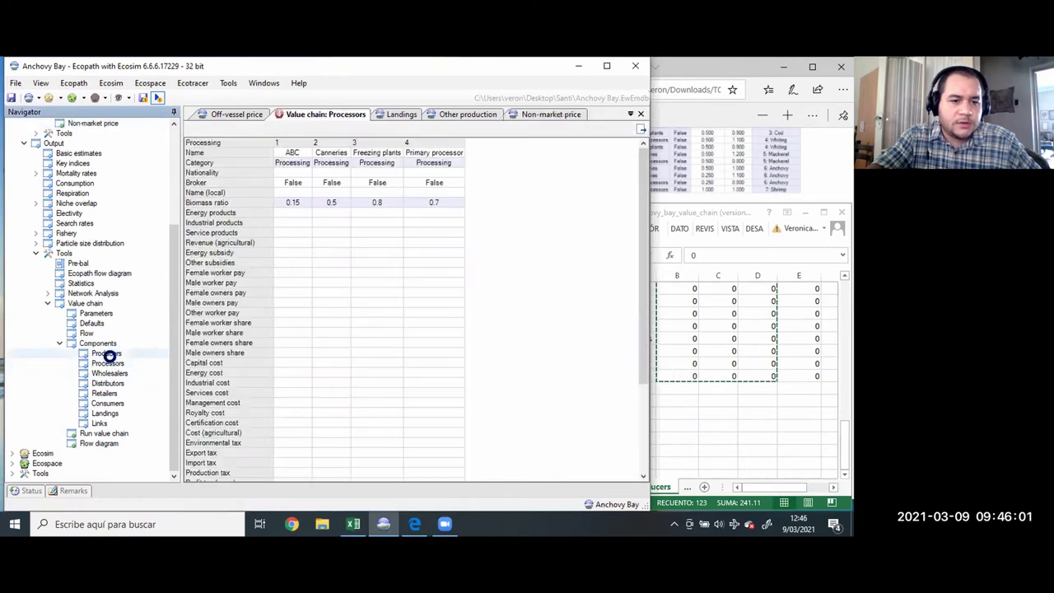
click(108, 354)
click(282, 234)
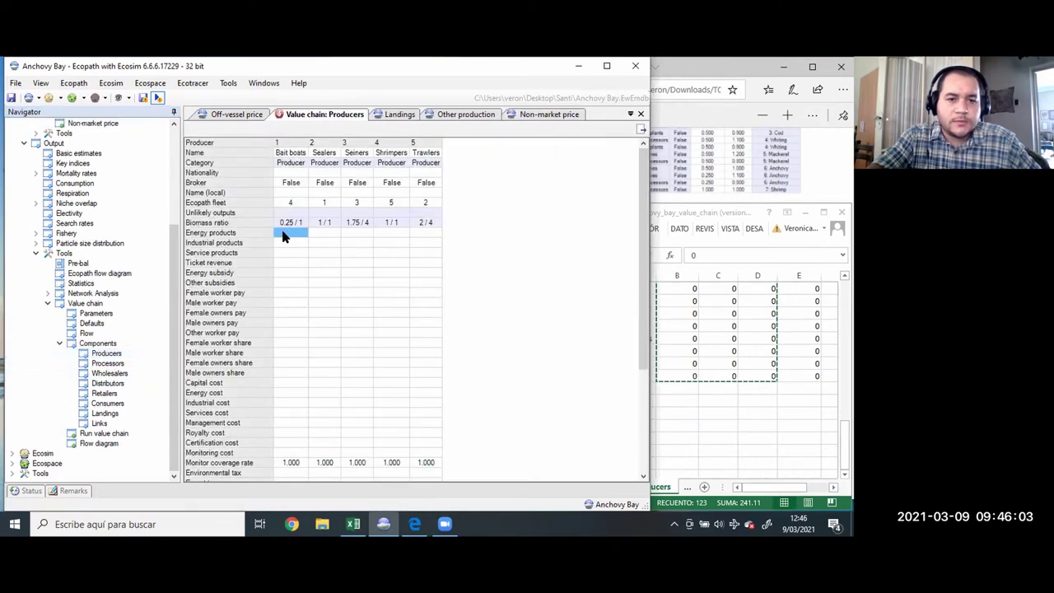
right_click(282, 236)
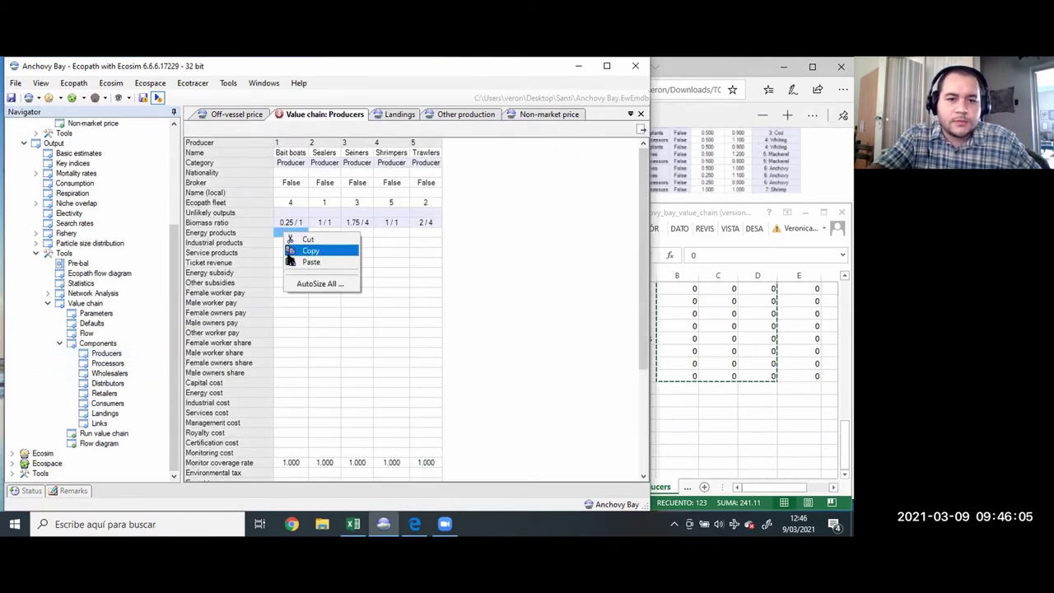
click(292, 261)
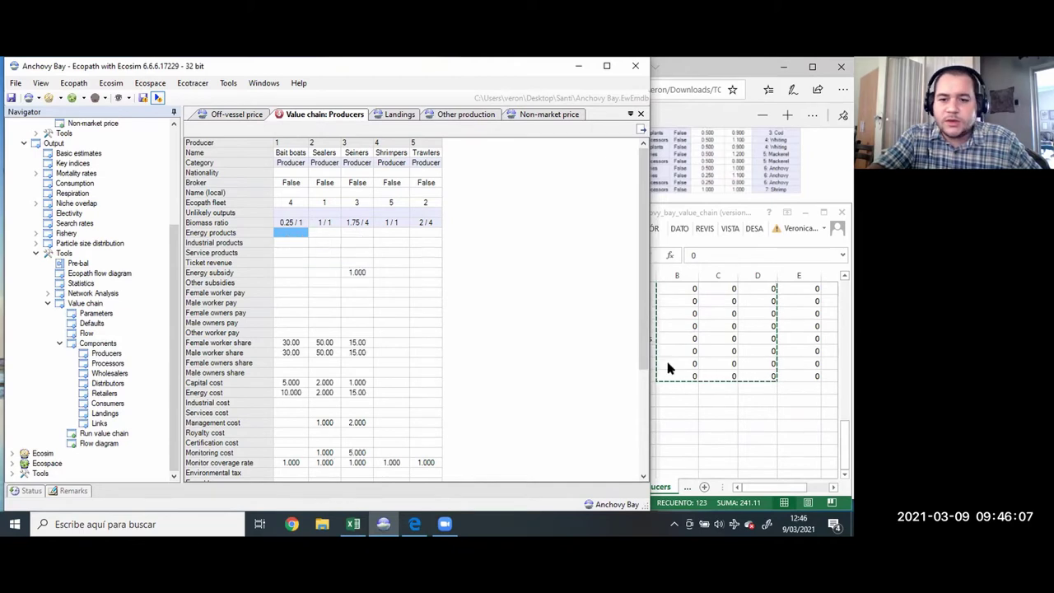
Copy cells E10:F50, from Energy products to Male owner dependents, on the Excel Producers sheet
click(739, 410)
scroll(740, 415, up, 5)
scroll(741, 415, up, 6)
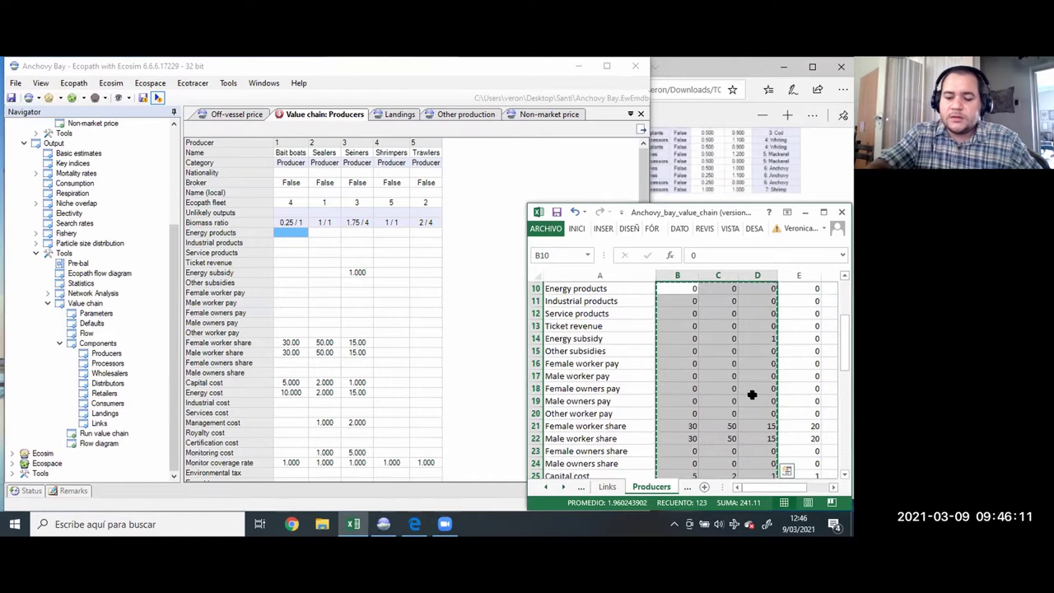
key(Up)
key(Up)
key(Up)
key(Up)
key(Up)
key(Right)
key(Right)
key(Right)
key(Right)
key(Right)
key(Left)
key(Down)
key(Down)
key(Down)
key(Down)
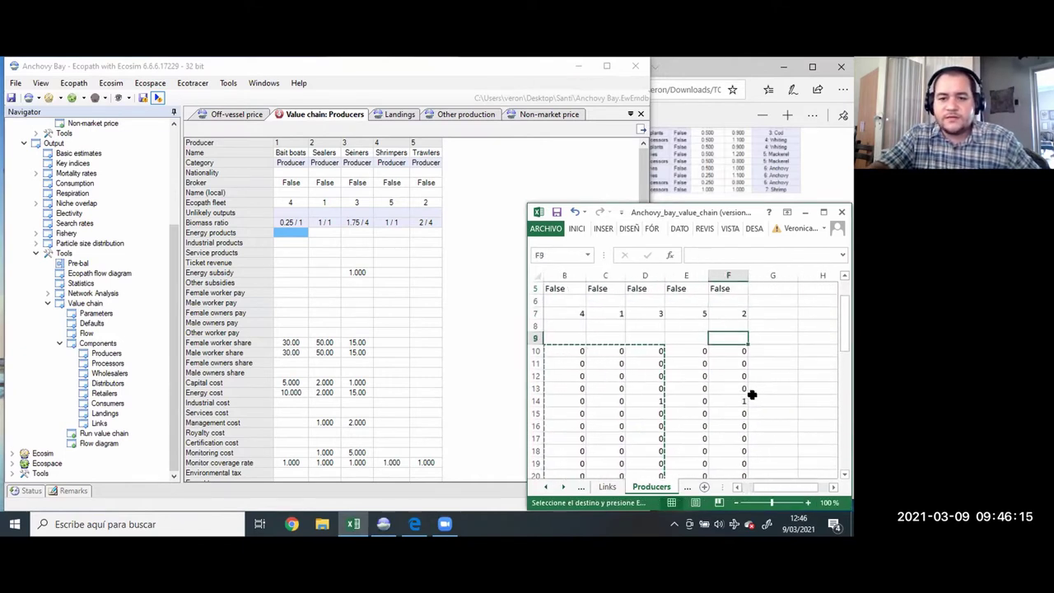
key(Down)
key(Left)
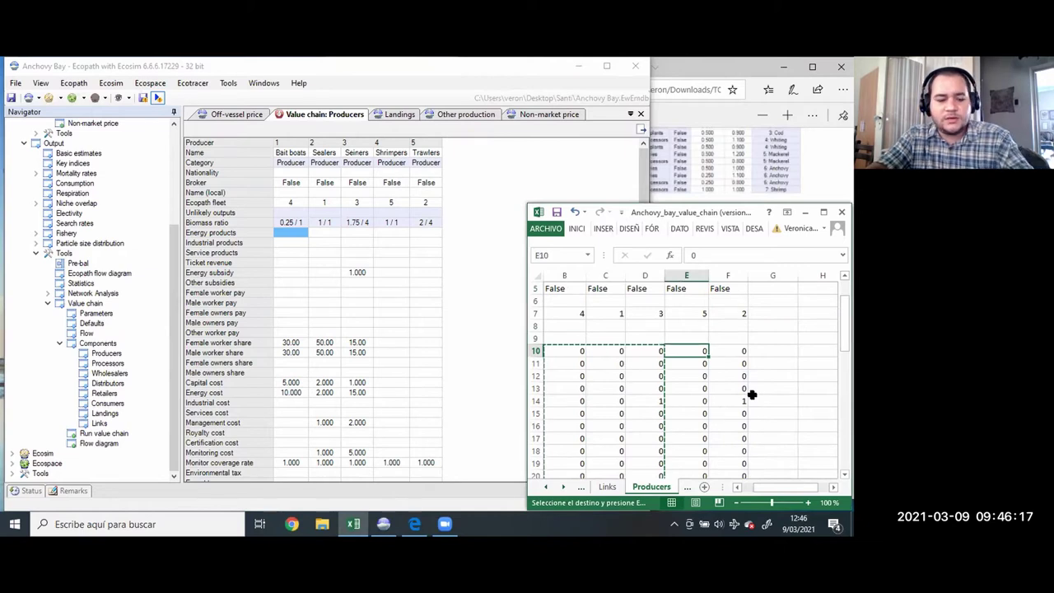
key(ctrl+shift+Down)
key(shift+Right)
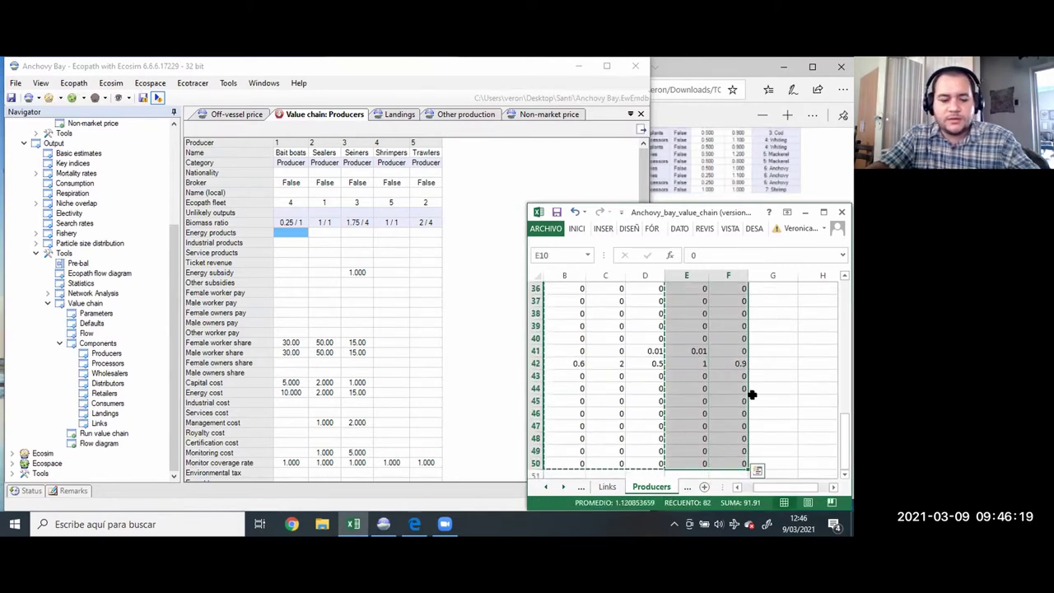
Try to paste the copied costs into the Producers table from the Energy products cell of Shrimpers
click(389, 236)
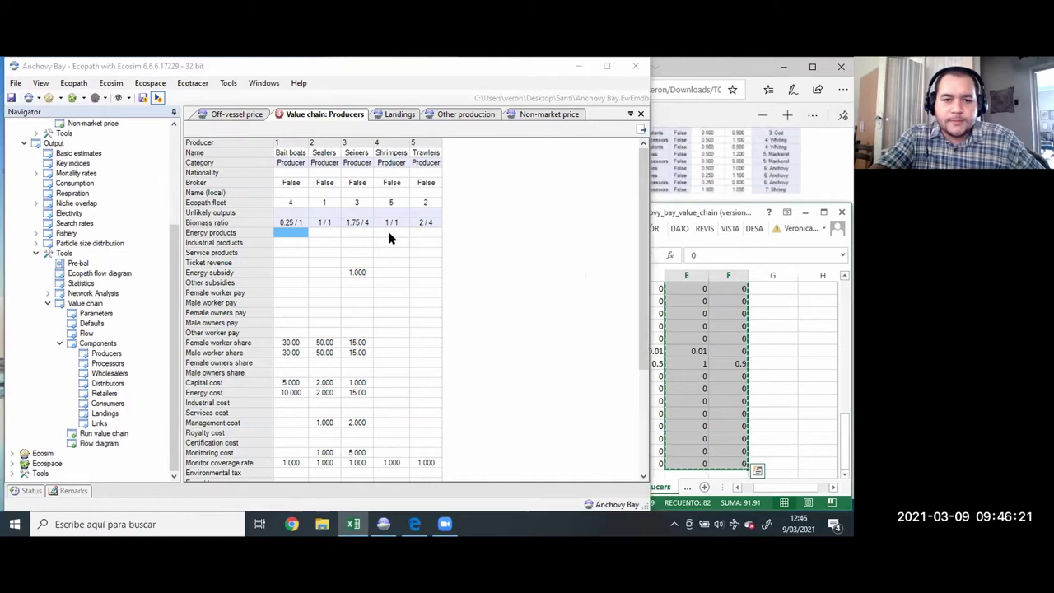
click(389, 234)
right_click(390, 234)
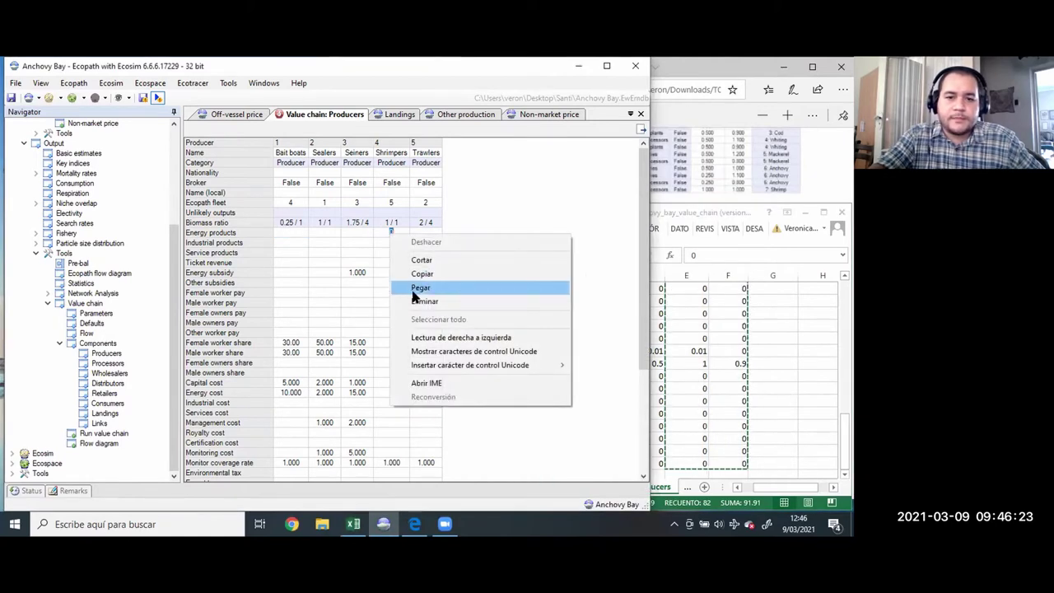
click(411, 288)
click(418, 252)
click(397, 233)
right_click(400, 238)
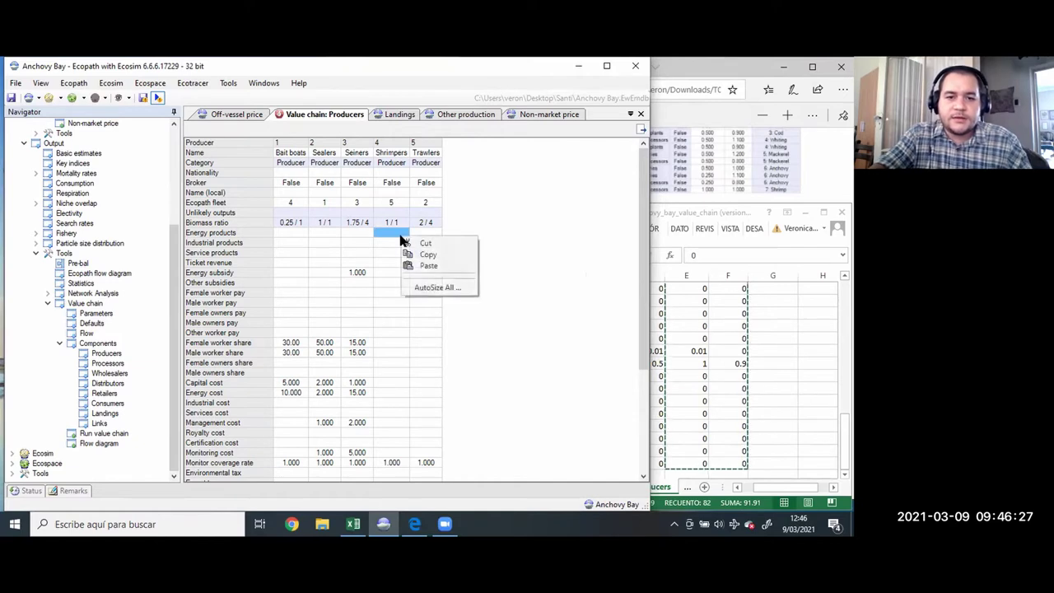
click(420, 264)
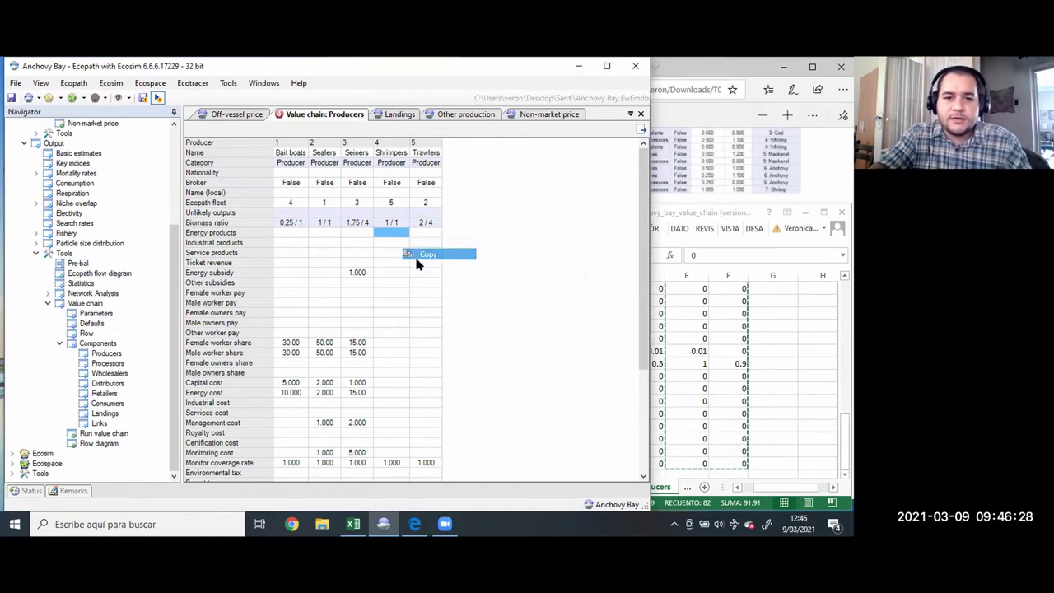
Copy E10:F50 in Excel again and paste it into the Shrimpers and Trawlers columns, starting at Energy products
click(807, 396)
right_click(695, 323)
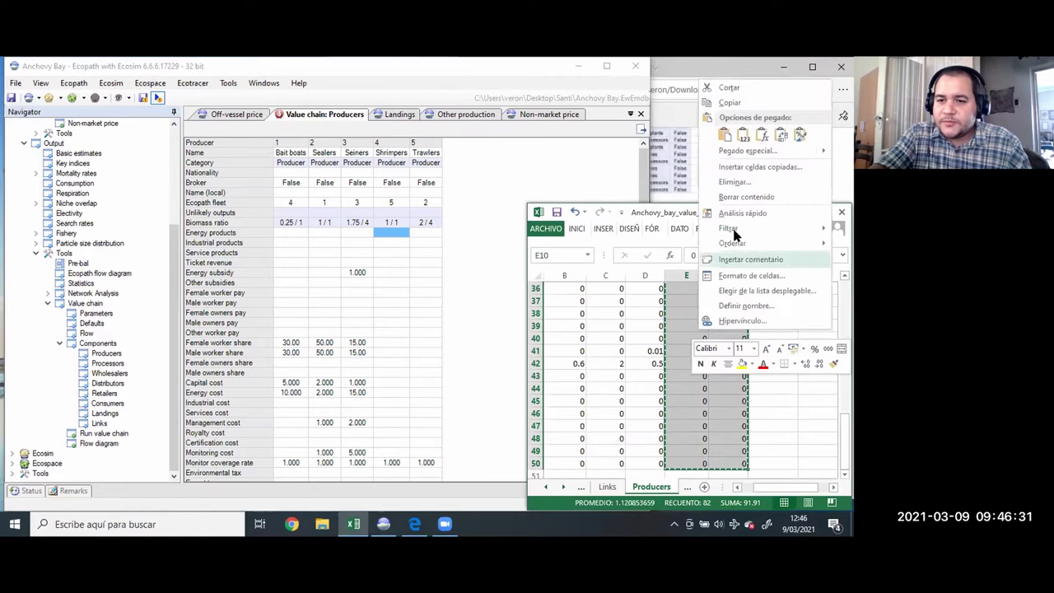
click(729, 103)
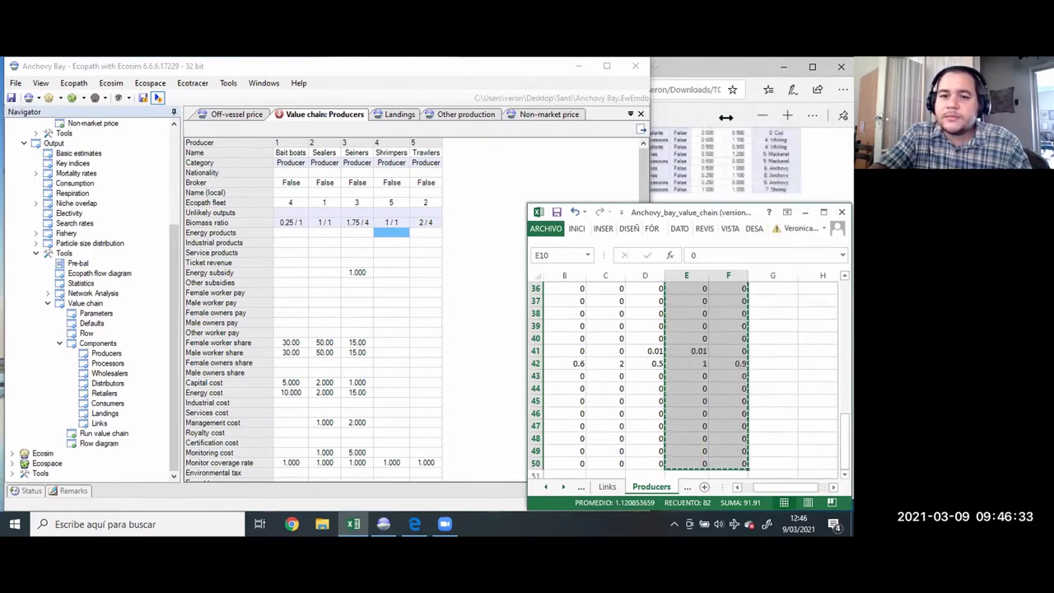
click(393, 235)
right_click(392, 236)
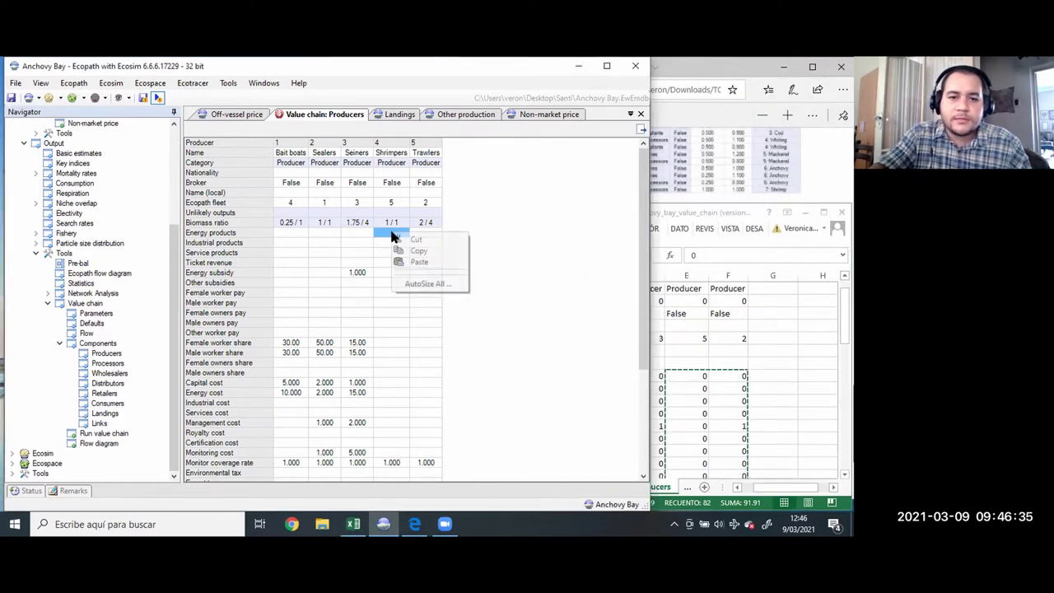
click(401, 262)
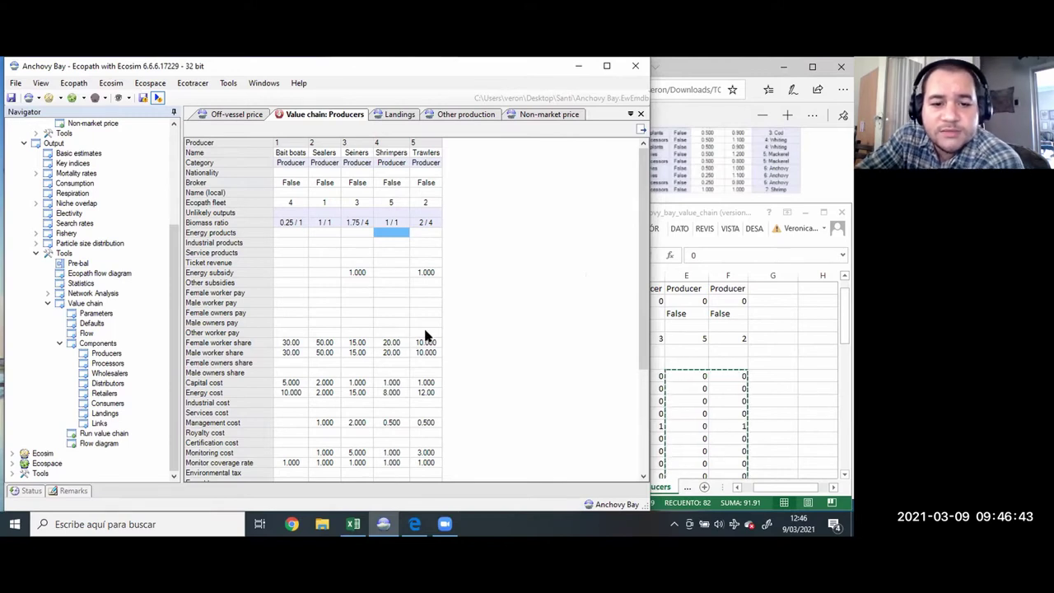
Review the pasted Energy subsidy, Female worker share, Male worker share, Capital cost and Energy cost rows of the Producers table
click(250, 275)
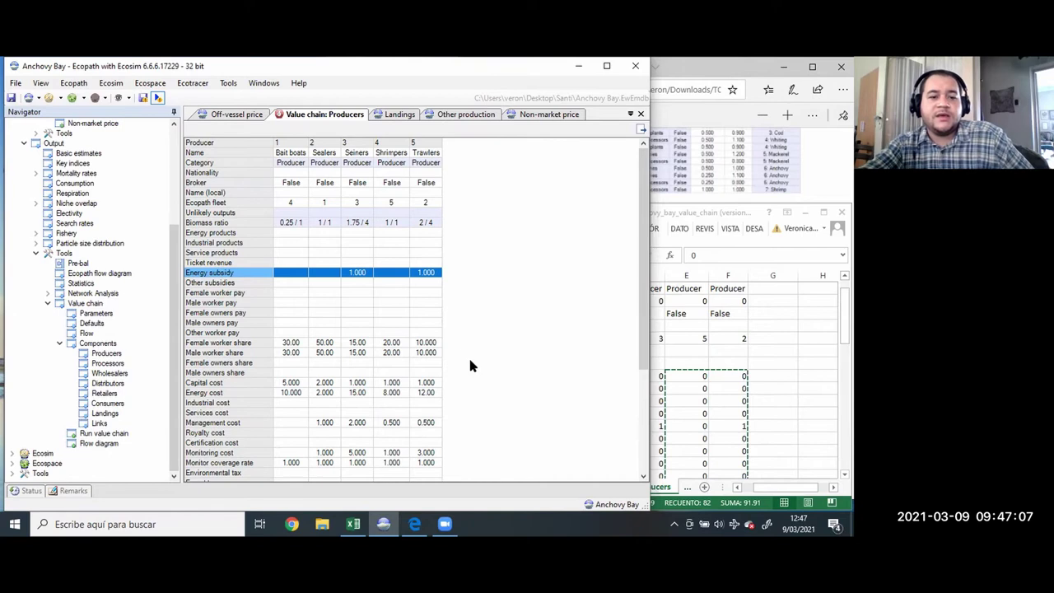
click(250, 342)
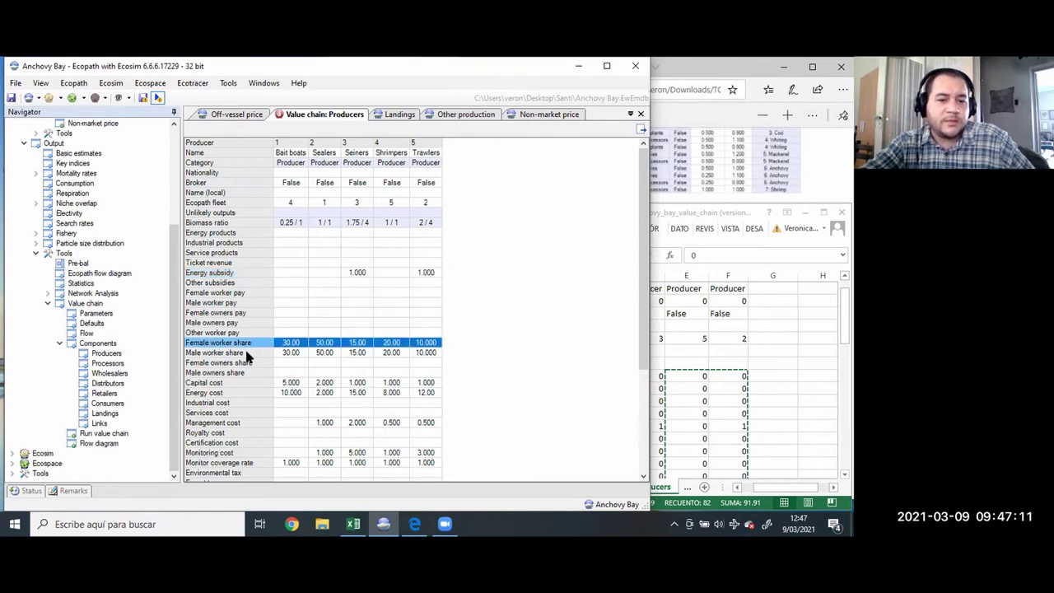
click(245, 354)
click(249, 344)
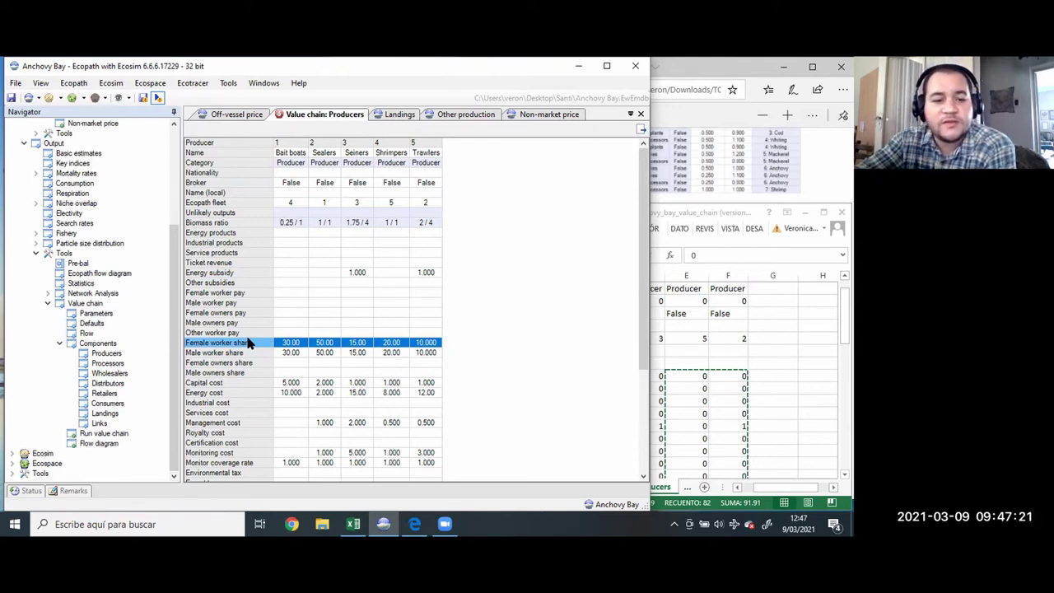
click(233, 381)
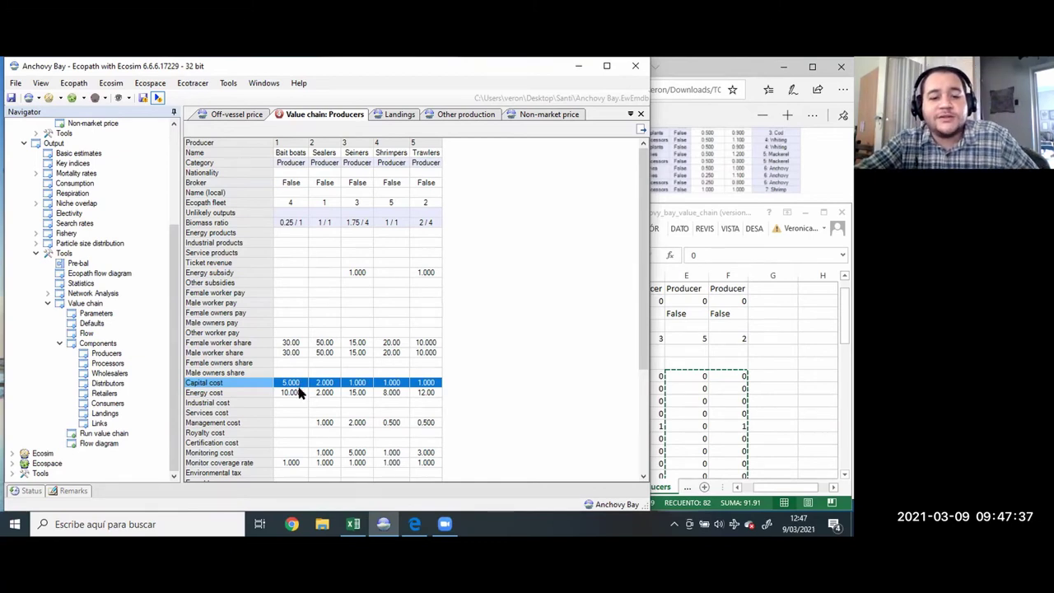
click(292, 392)
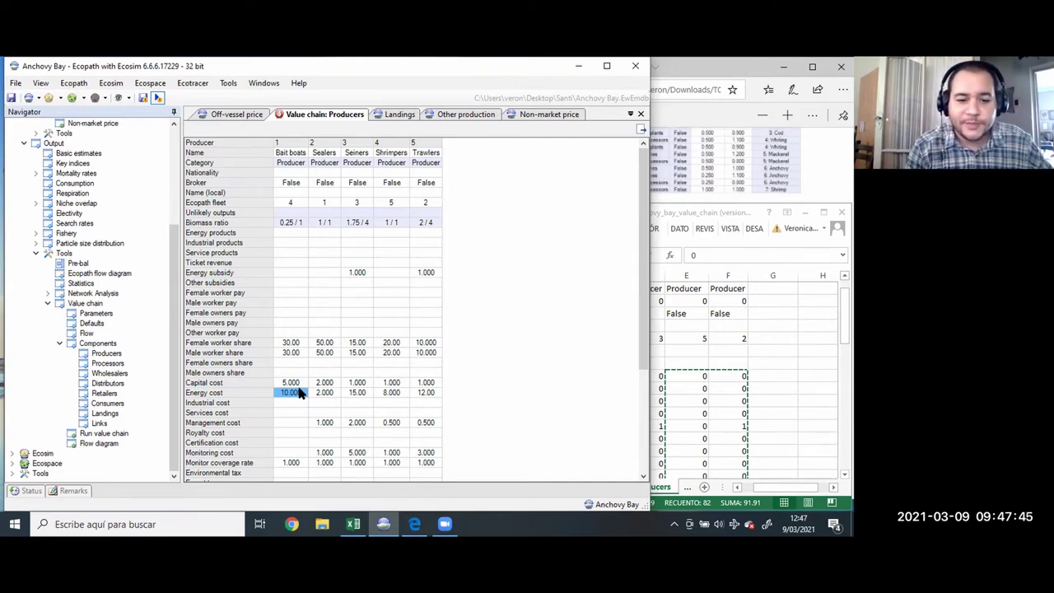
Examine the producer cost rows below Energy cost and compare Monitoring cost across the fleets
key(Down)
key(Down)
key(Down)
key(Down)
key(Down)
key(Down)
key(Down)
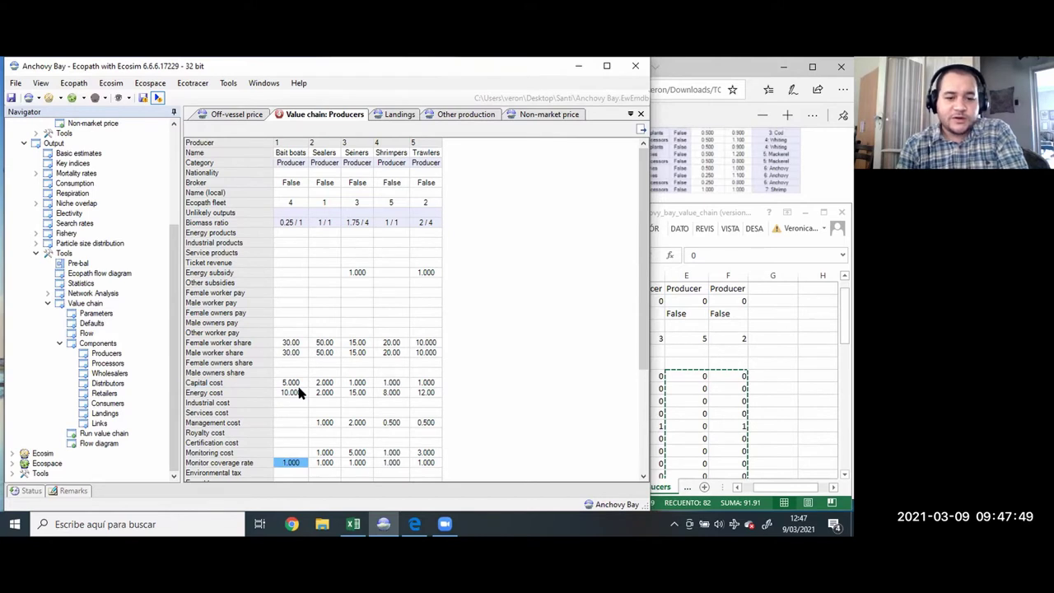
key(Right)
key(Up)
key(Right)
key(Right)
key(Right)
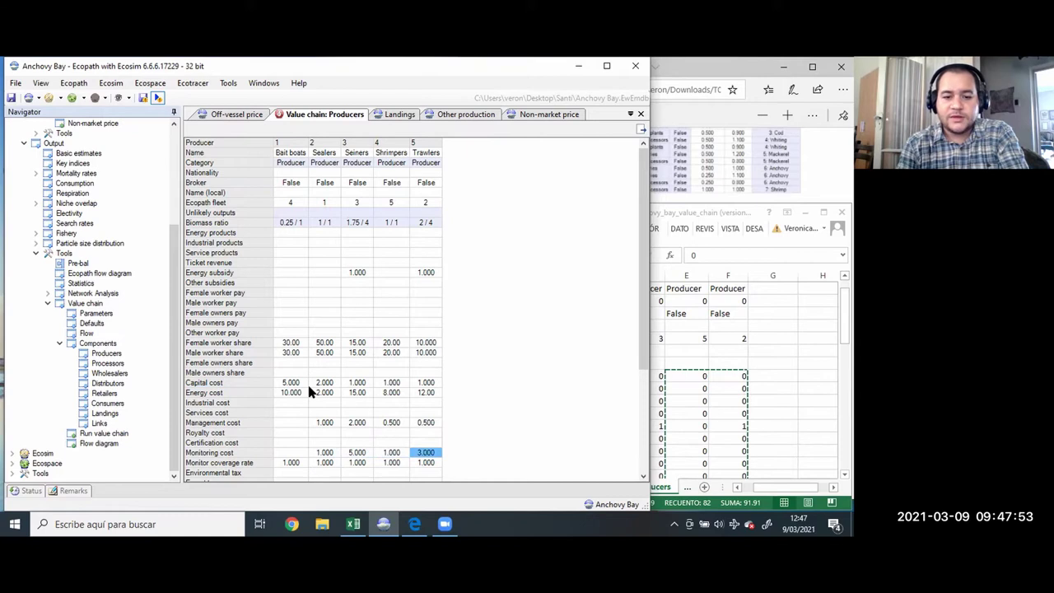
key(Left)
key(Left)
key(Left)
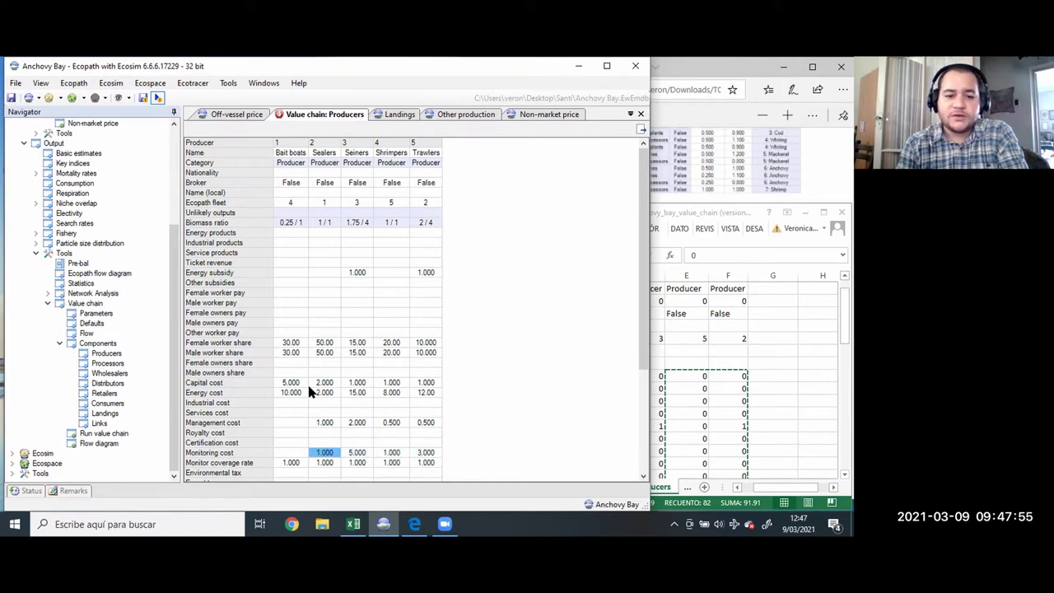
Set the Monitor coverage rate of Seiners to 0.8 in the Producers table
key(Down)
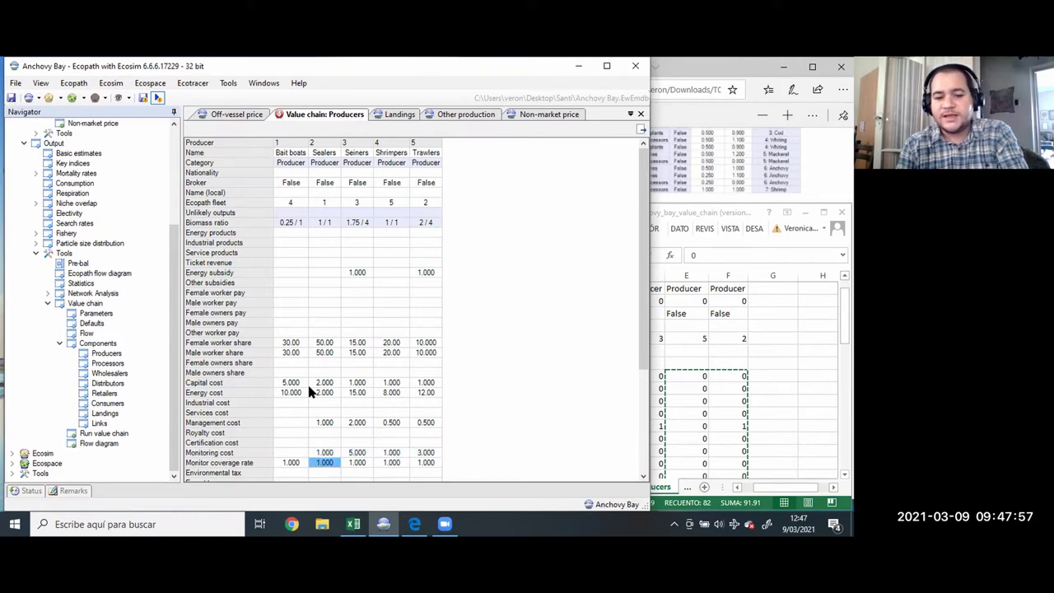
key(Right)
key(Right)
key(Right)
key(Left)
key(Left)
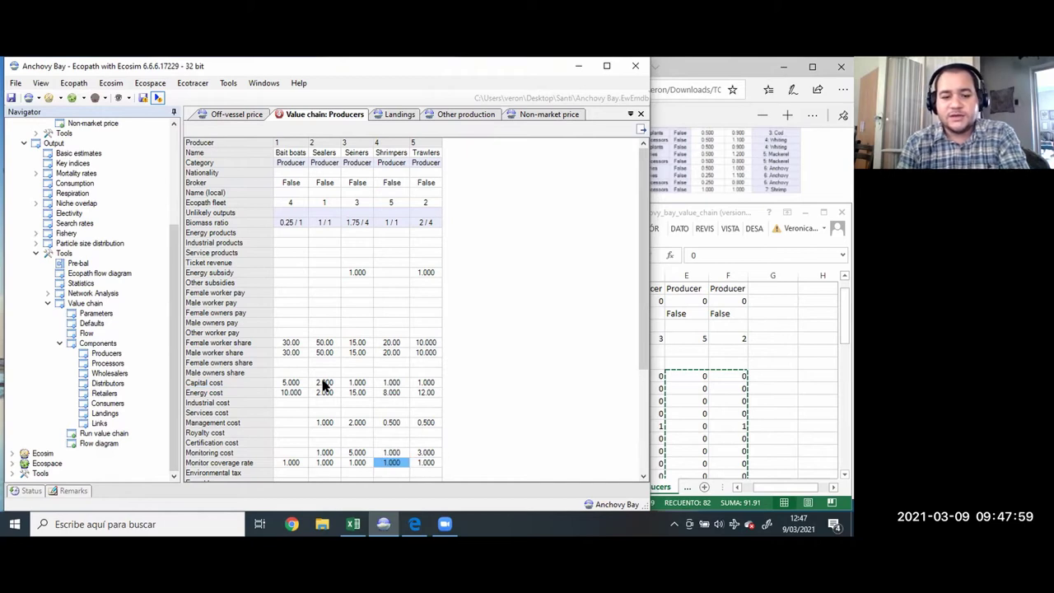
text(8)
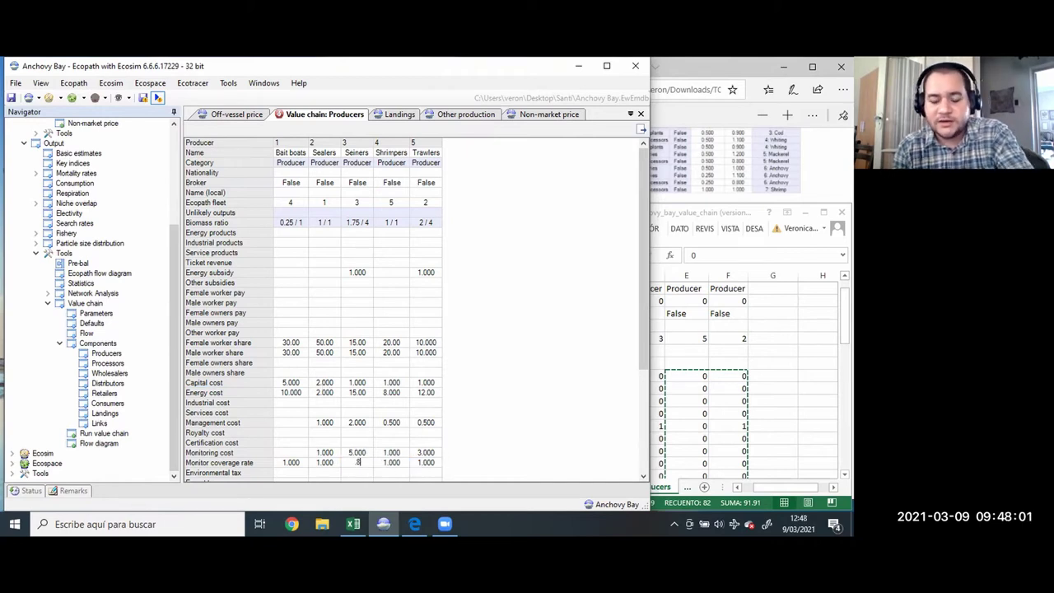
key(Return)
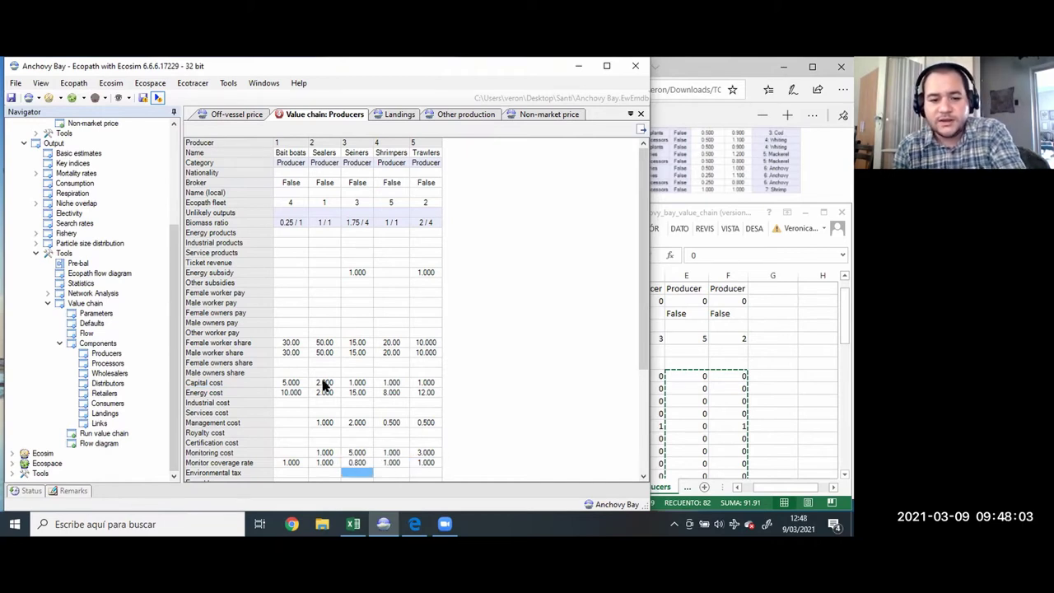
Examine the tax rows of the Producers table, from Environmental tax down to License tax
key(Down)
key(Down)
key(Down)
key(Down)
key(Down)
key(Down)
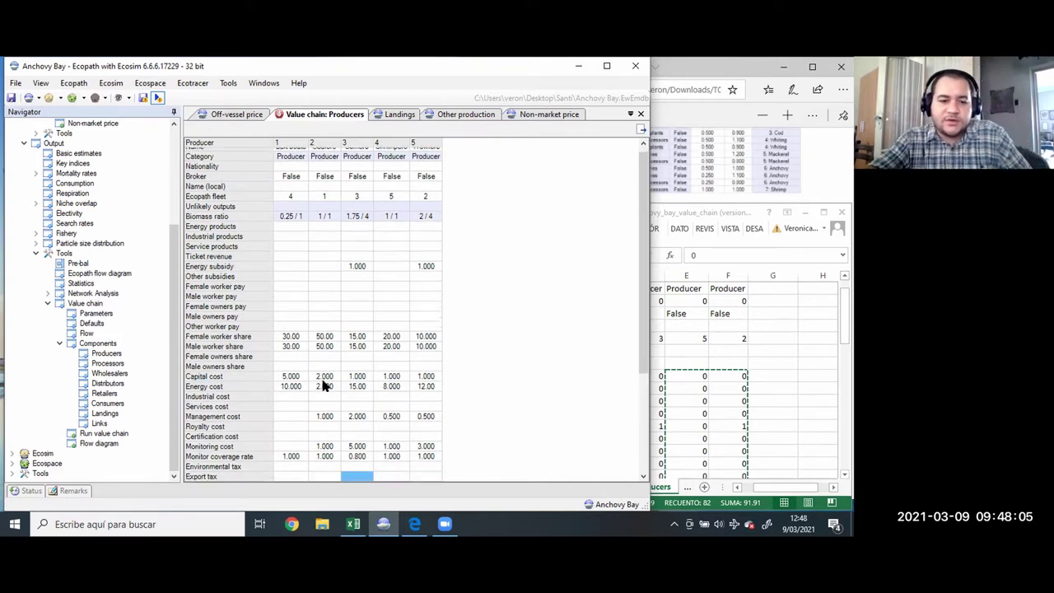
key(Down)
key(Up)
key(Up)
key(Up)
key(Up)
key(Up)
key(Up)
key(Left)
key(Left)
key(Up)
key(Right)
key(Right)
key(Down)
key(Down)
key(Down)
key(Down)
key(Down)
key(Down)
key(Left)
key(Left)
key(Left)
key(Left)
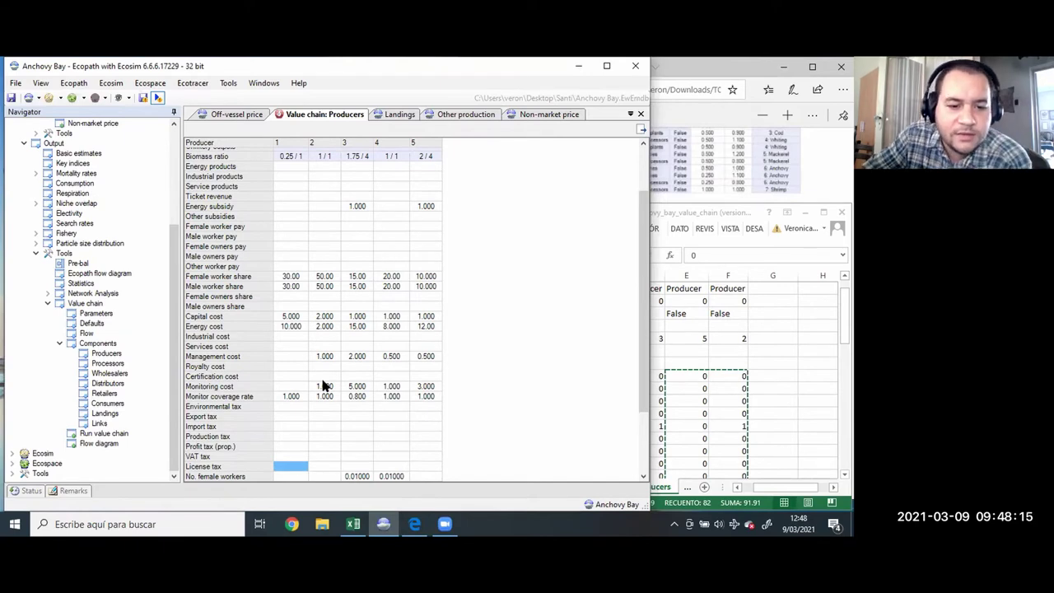
Examine the numbers of female and male workers for each producer and return to the cost rows
key(Down)
key(Down)
key(Down)
key(Down)
key(Down)
key(Up)
key(Up)
key(Up)
key(Up)
key(Right)
key(Down)
key(Left)
key(Up)
key(Right)
key(Right)
key(Right)
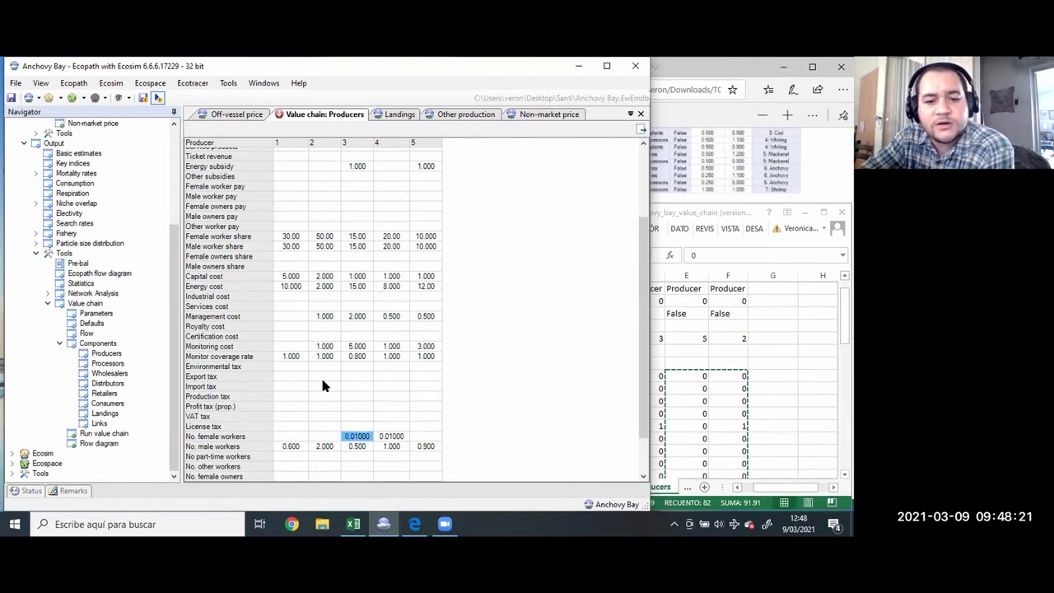
key(Left)
key(Left)
key(Right)
key(Down)
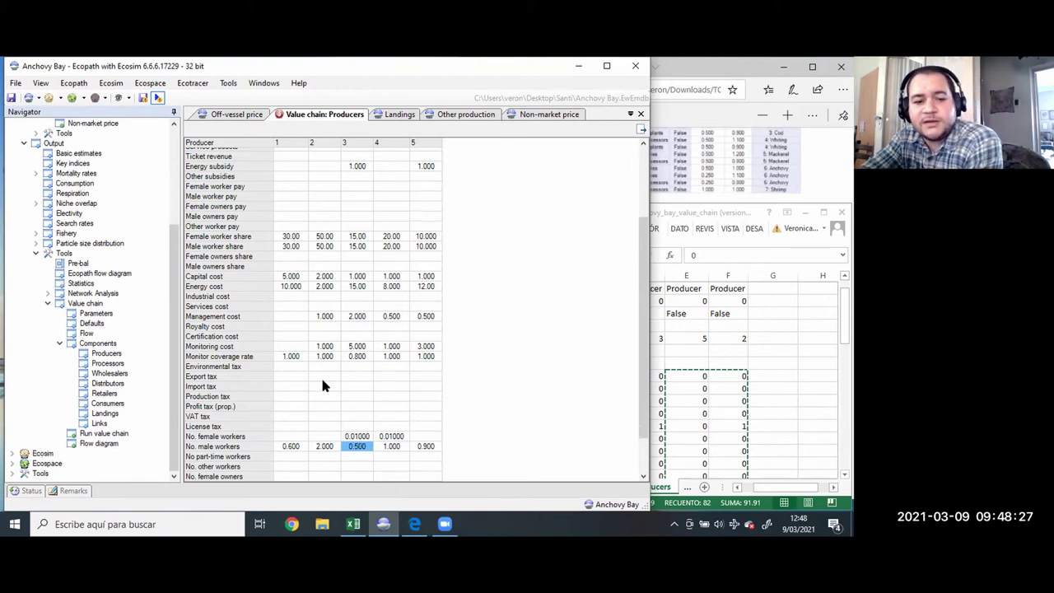
key(Up)
key(Up)
key(Up)
key(Up)
key(Up)
key(Up)
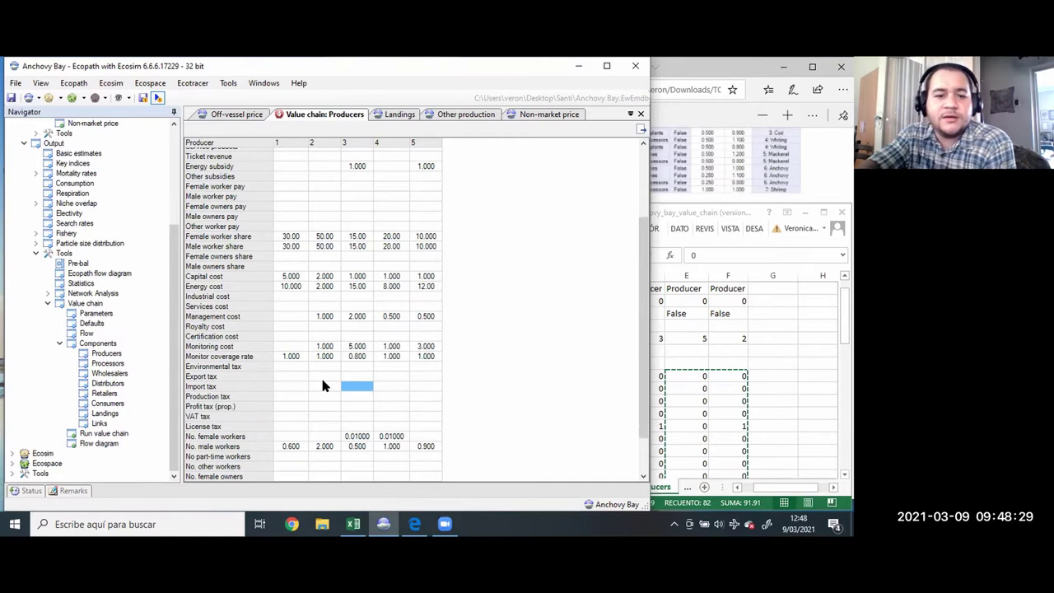
scroll(383, 350, up, 3)
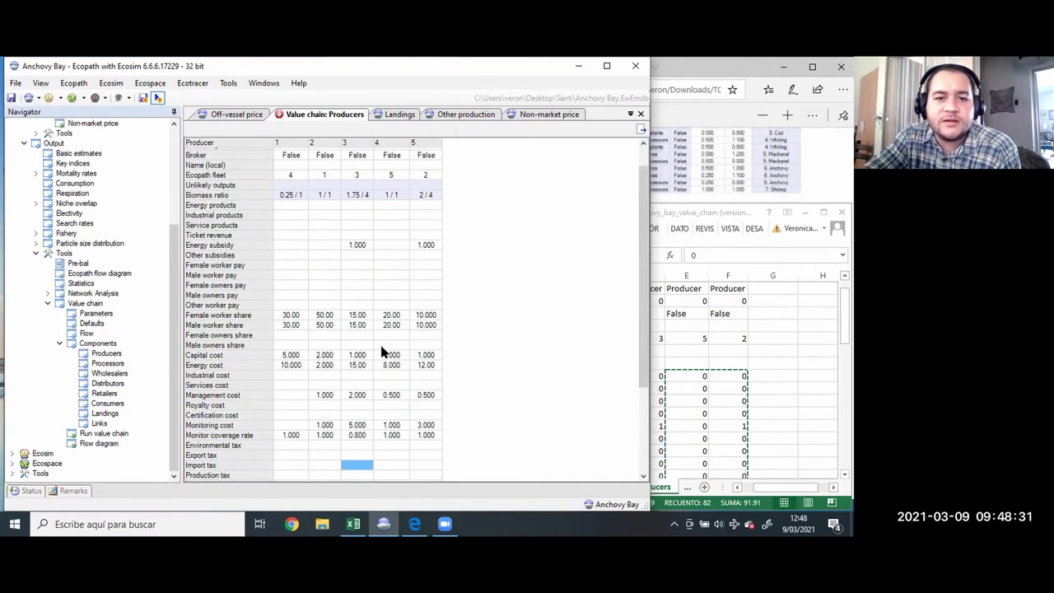
Examine the tax and worker-number rows of the Producers table, going down to the number of female workers of Seiners
scroll(381, 352, up, 1)
scroll(381, 352, down, 3)
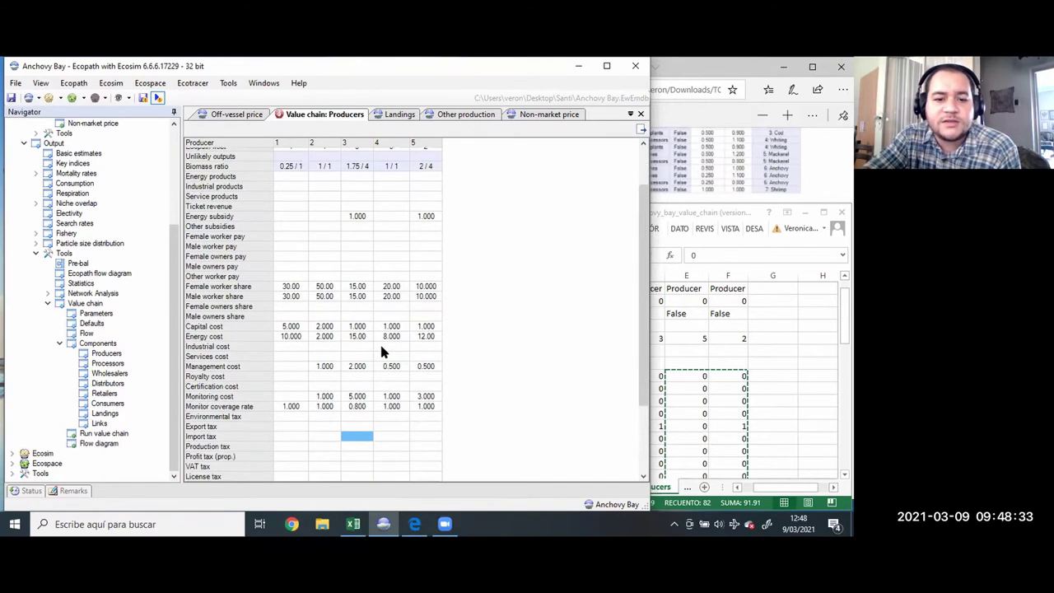
scroll(380, 342, down, 3)
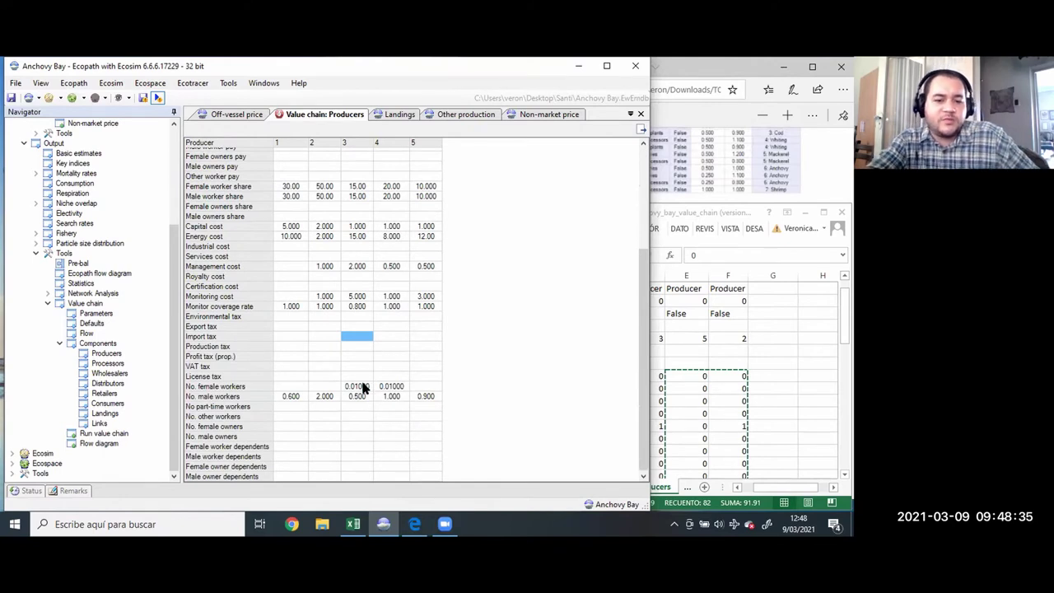
key(Down)
key(Down)
key(Down)
key(Down)
key(Down)
key(Down)
key(Down)
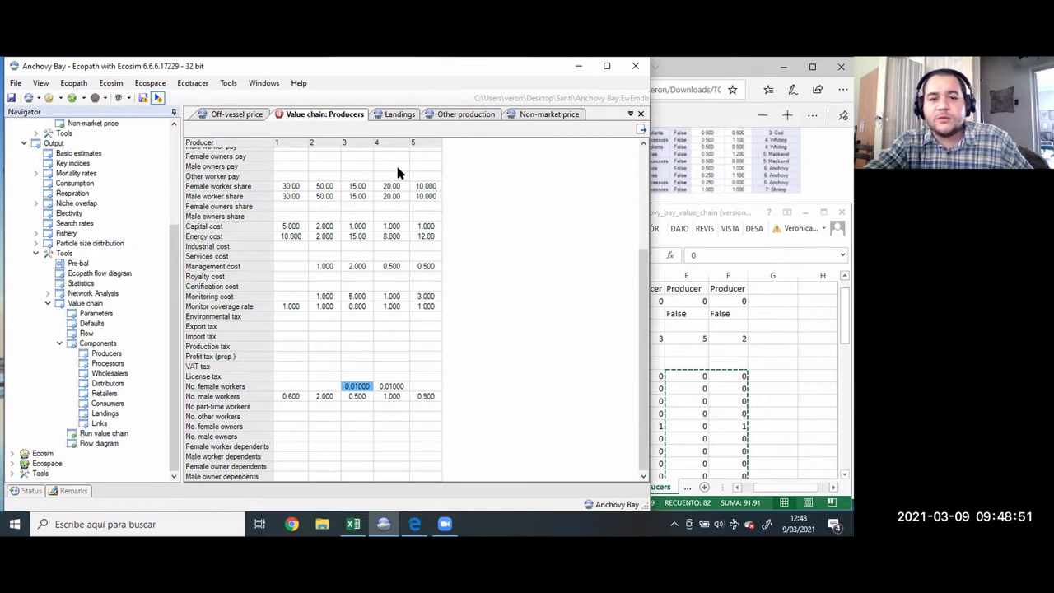
Set the Female worker share of Seiners to 10 in the Producers table
click(360, 187)
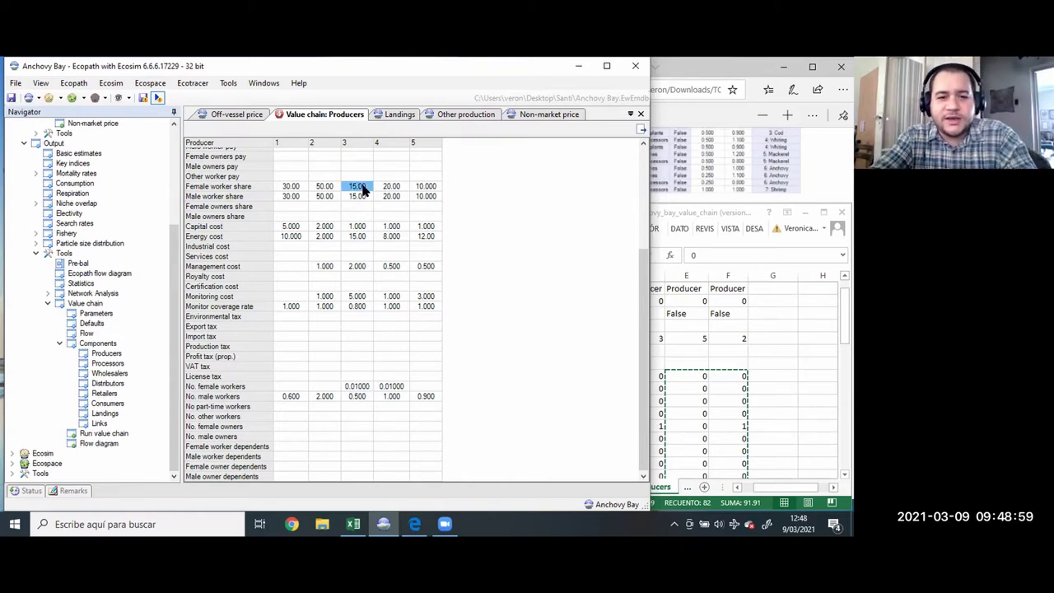
text(10)
key(Return)
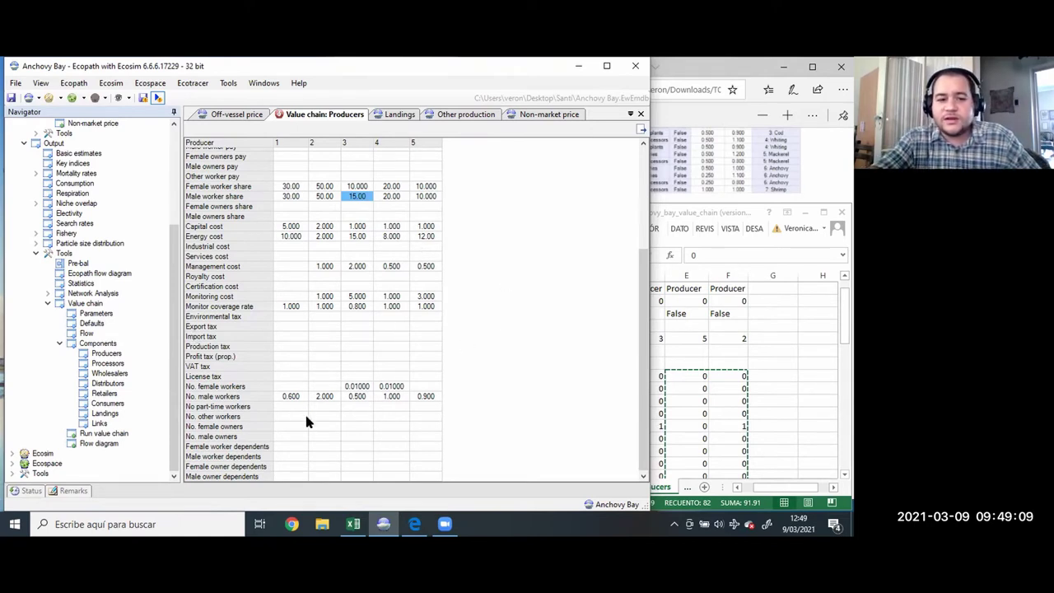
Open the value chain run page and run the unaggregated value chain for Ecopath
double_click(107, 433)
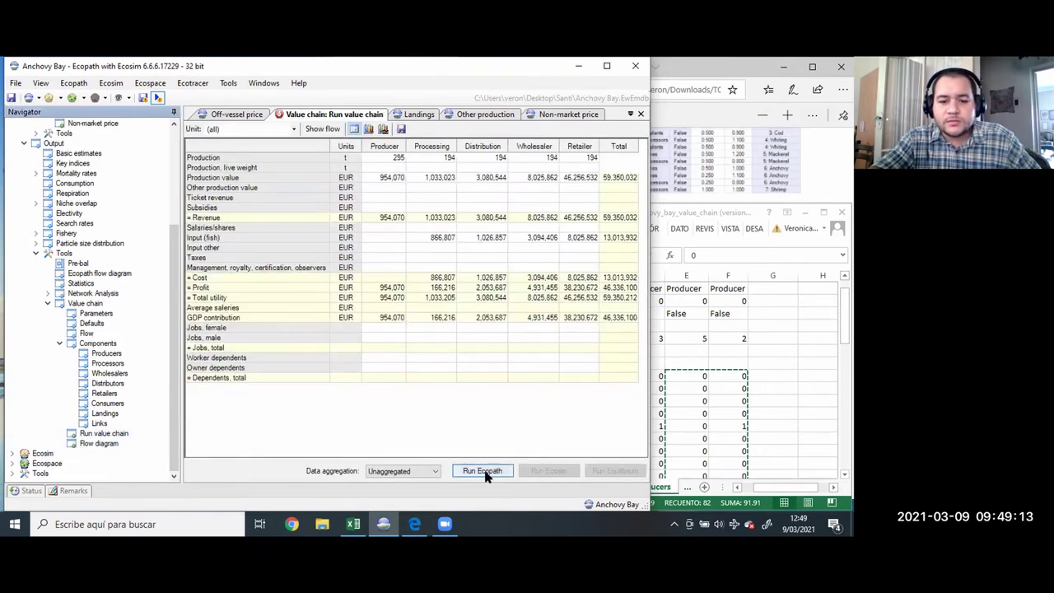
click(484, 472)
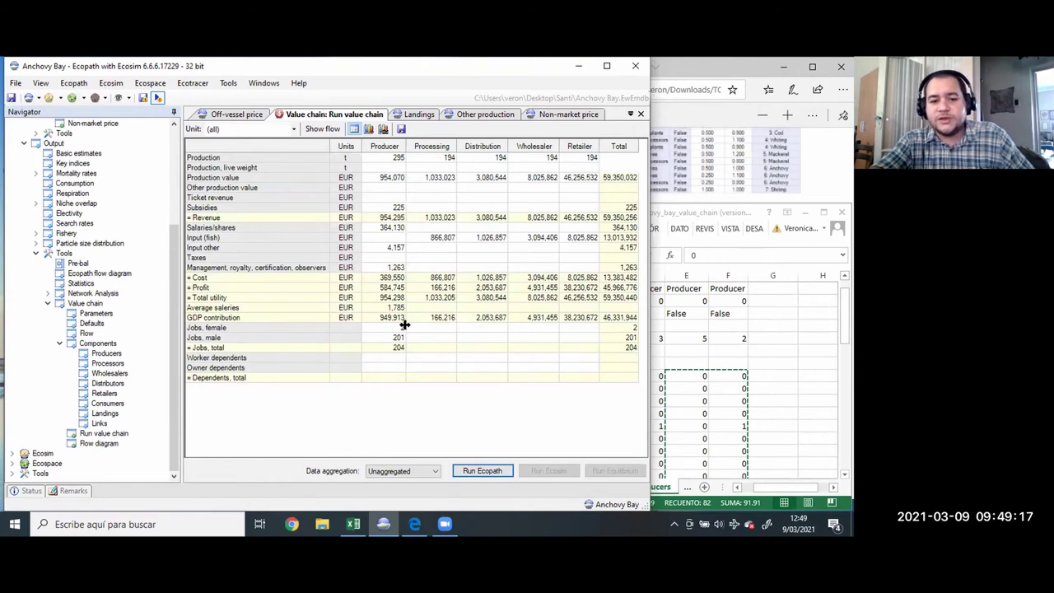
Rerun the value chain for Ecopath with results aggregated by fleet and show the results for Sealers
click(416, 470)
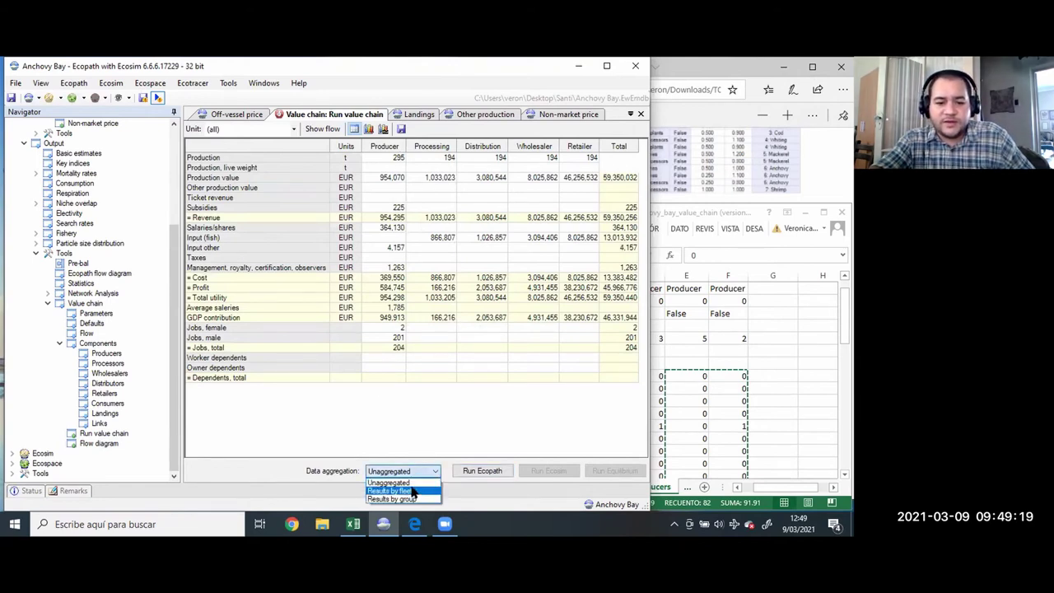
click(412, 491)
click(482, 470)
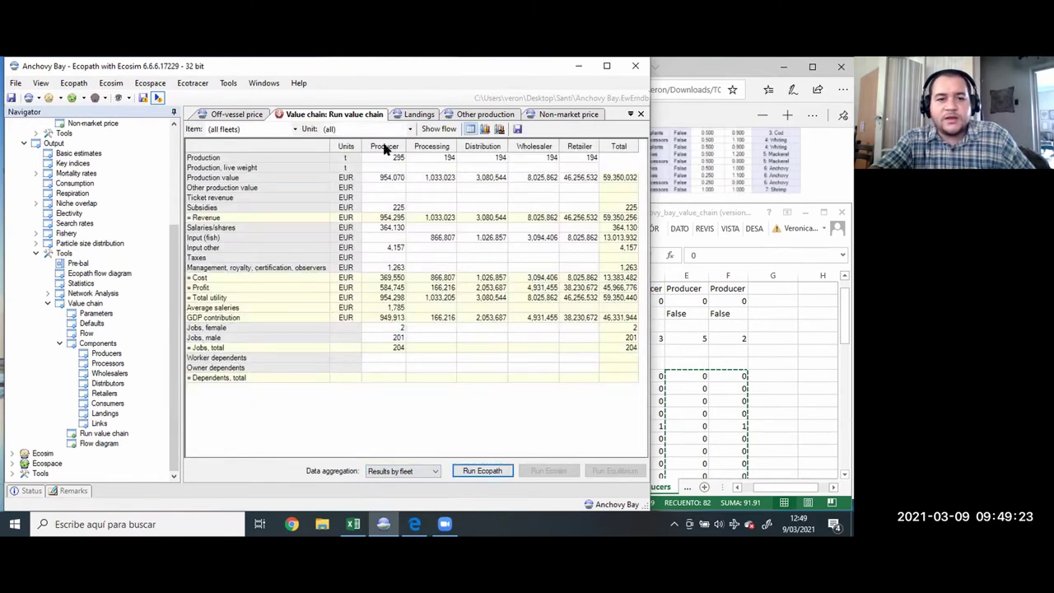
click(278, 129)
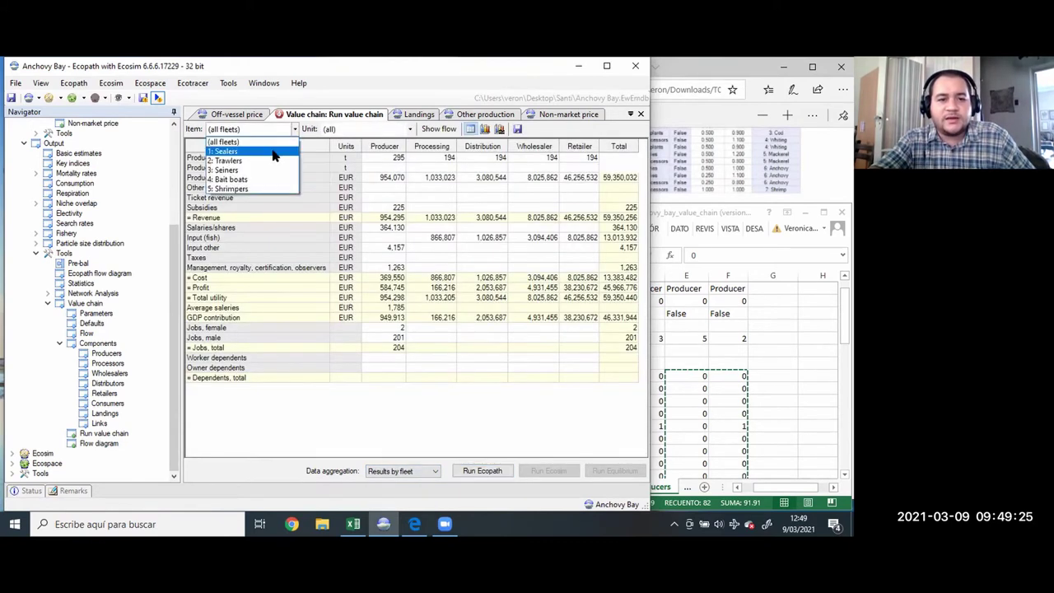
click(274, 154)
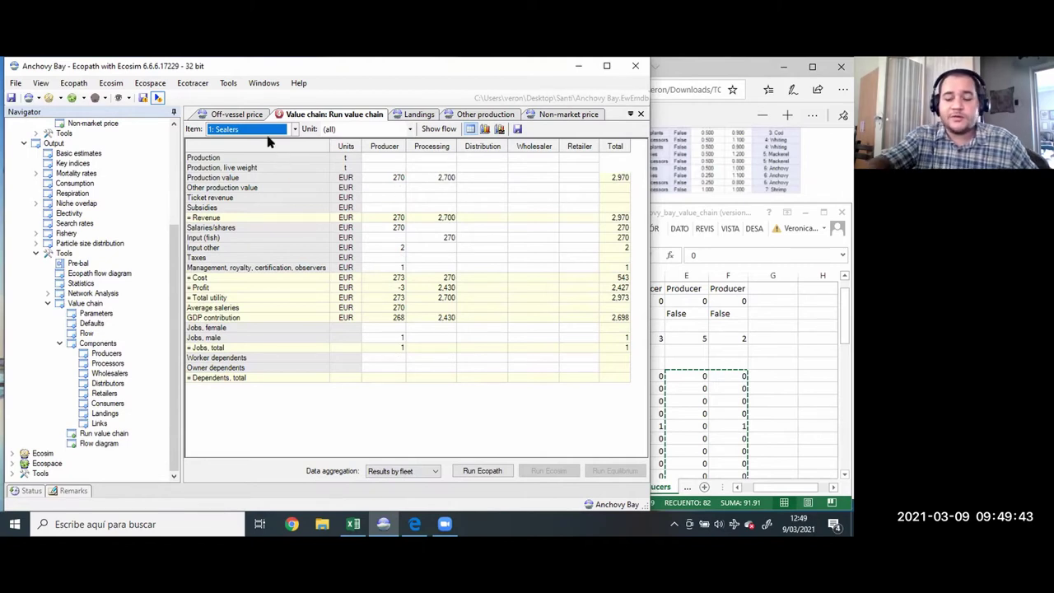
Step through the fleet-level value chain results to examine Trawlers, Seiners and Bait boats
key(Down)
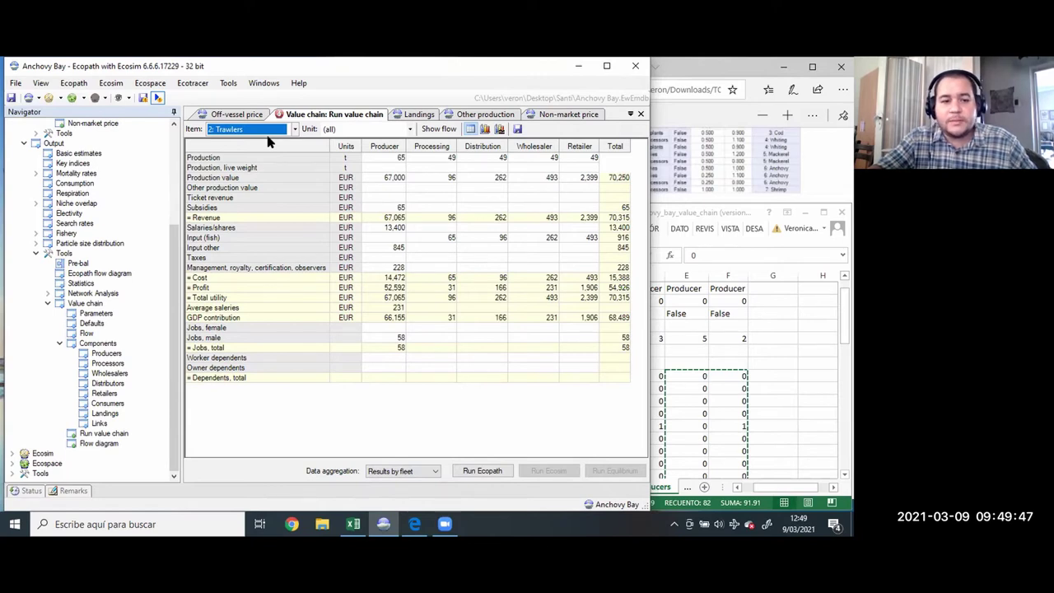
key(Down)
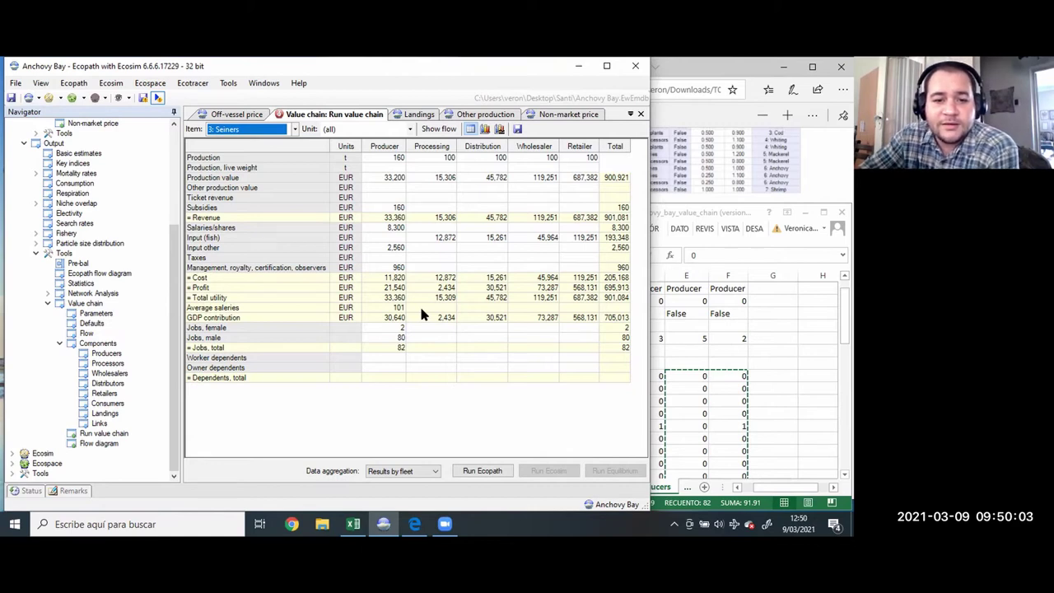
key(Down)
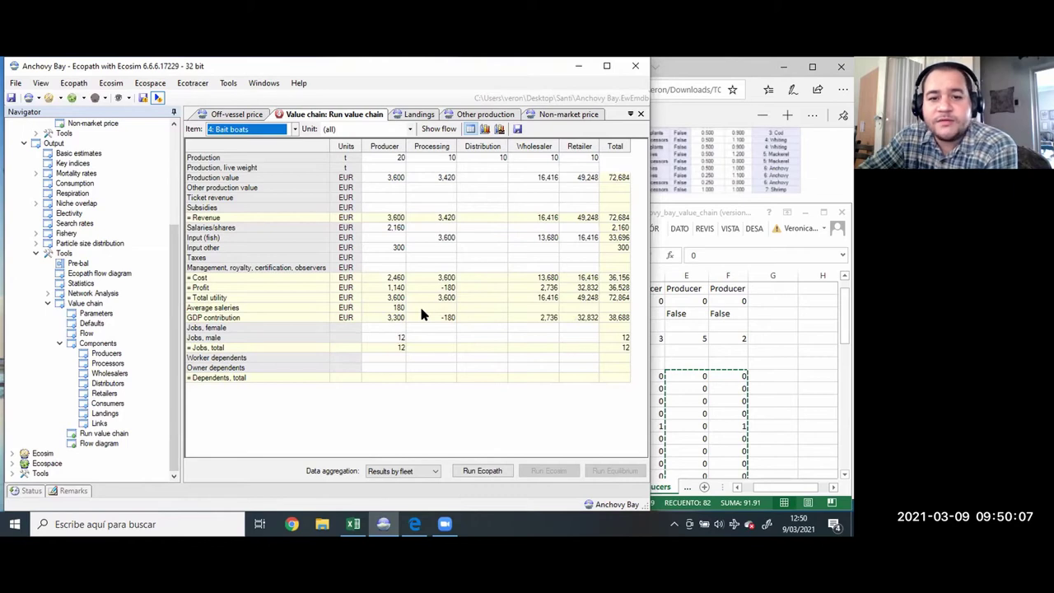
key(Down)
key(Up)
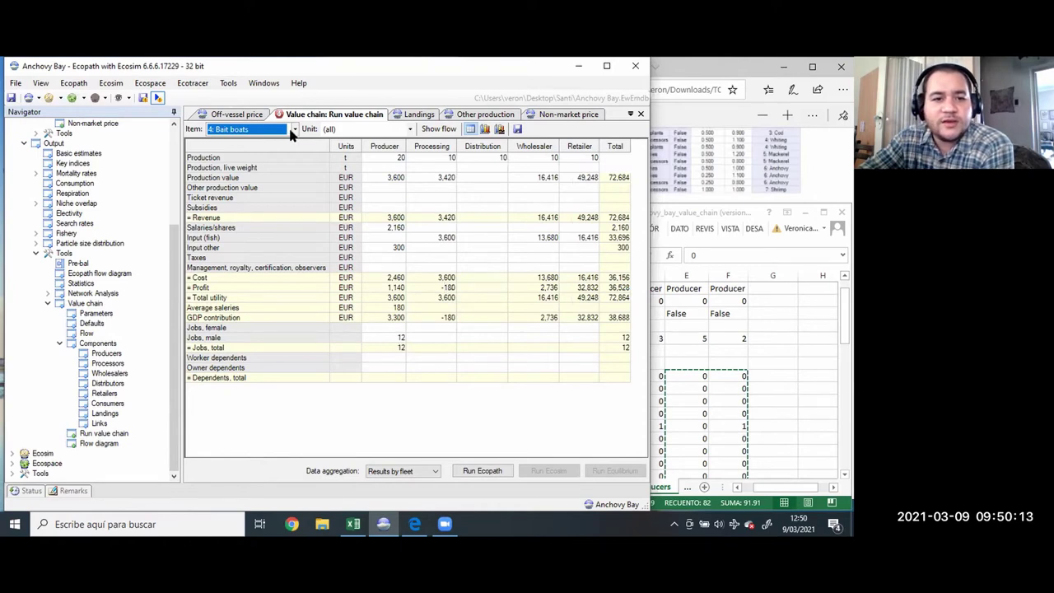
Run the value chain for Ecopath with Unaggregated data and display the results for the Canneries unit
click(431, 471)
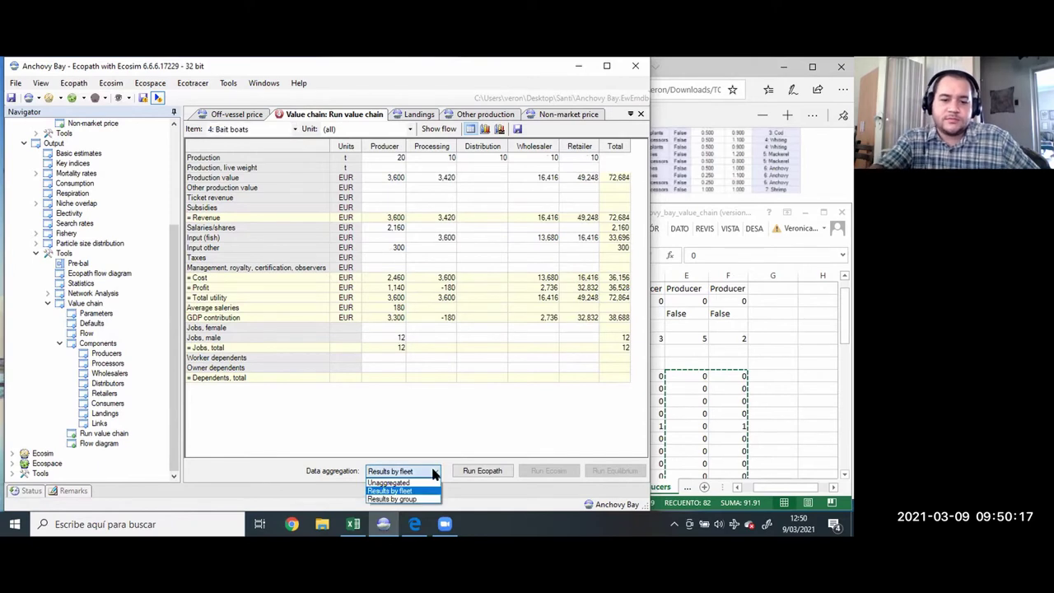
click(412, 482)
click(473, 471)
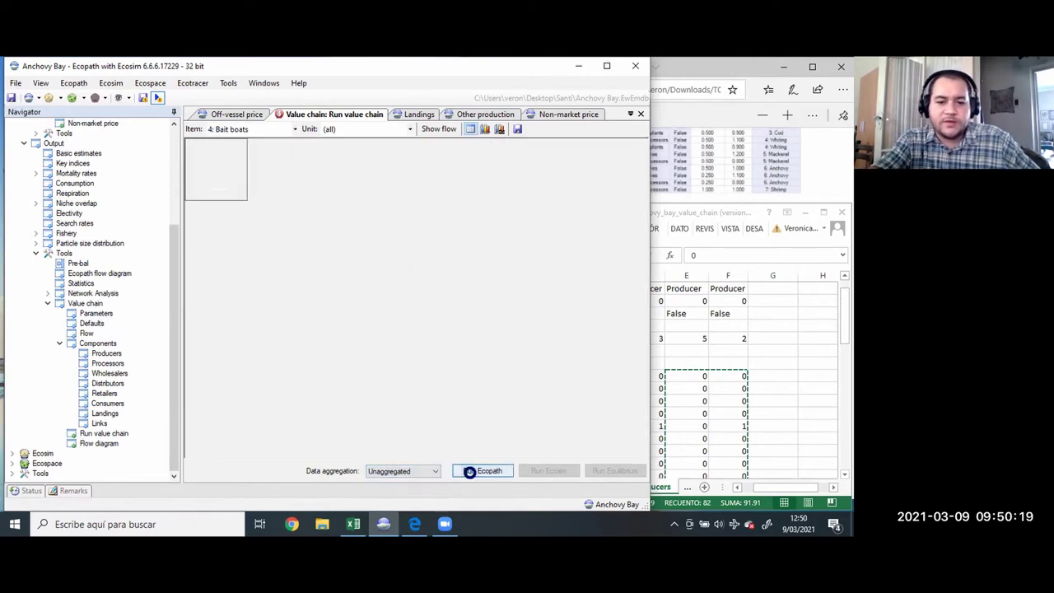
click(293, 129)
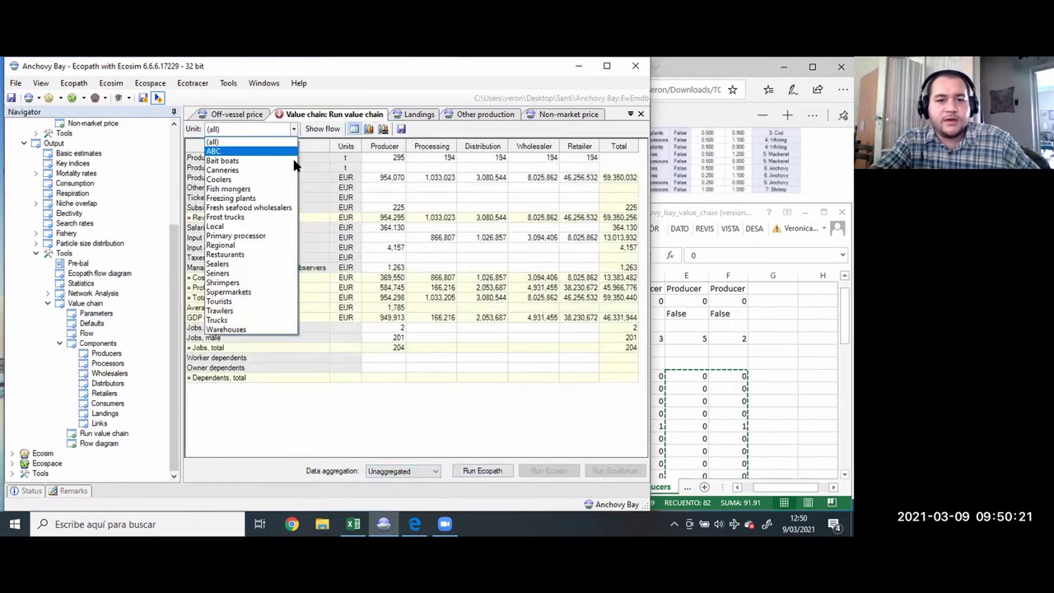
click(283, 171)
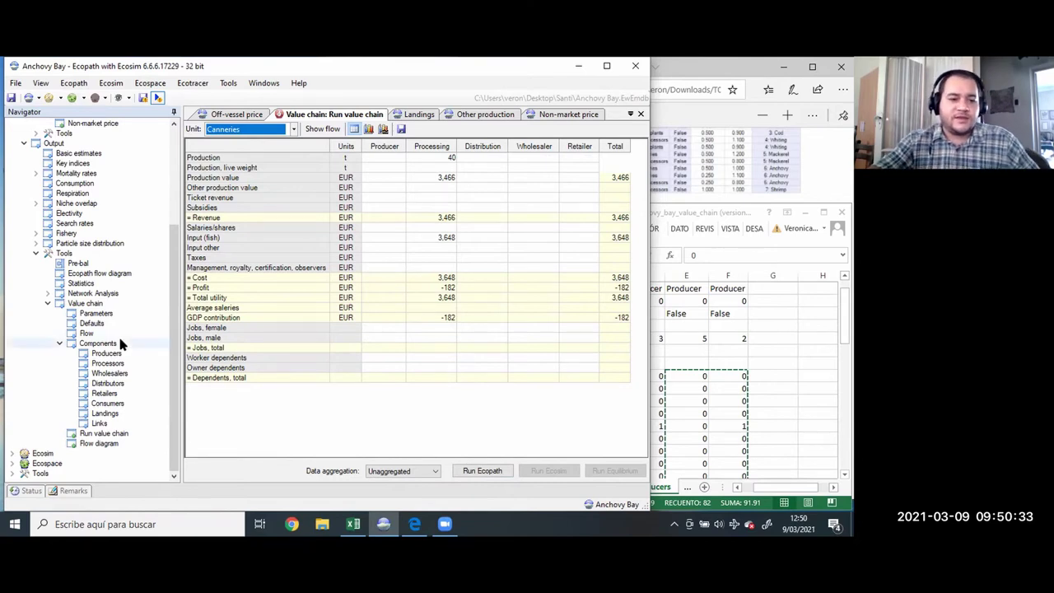
Check the value chain landings, and set the value per ton of the ABC to Regional link to 50000
click(105, 413)
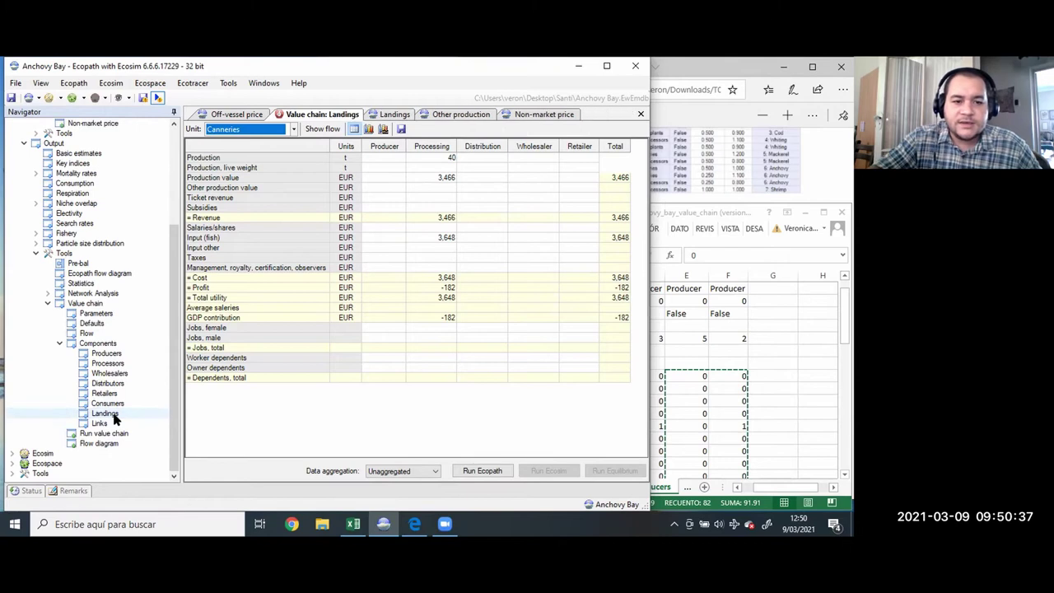
right_click(452, 330)
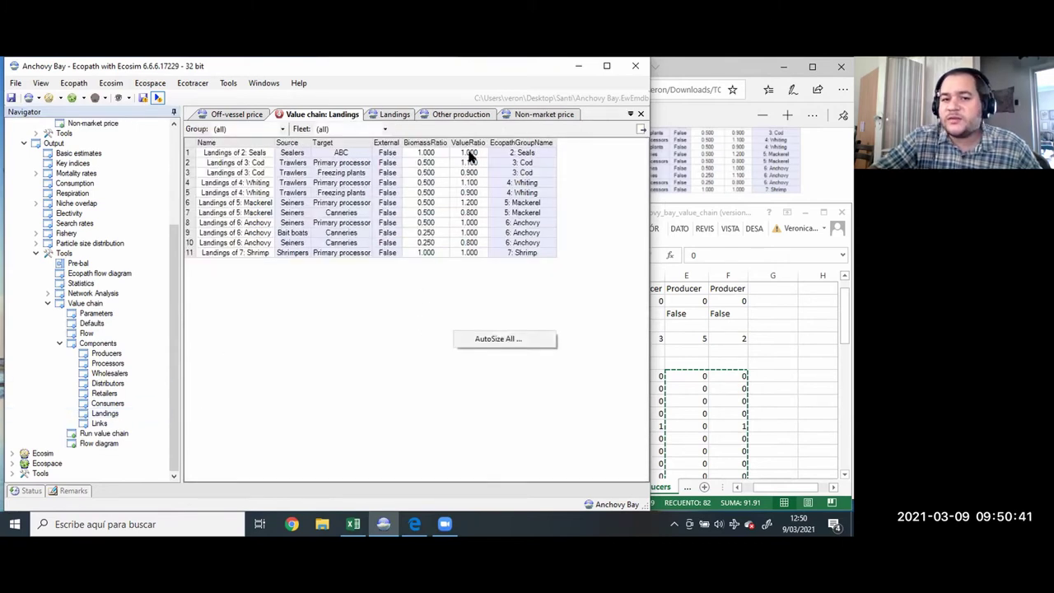
click(95, 418)
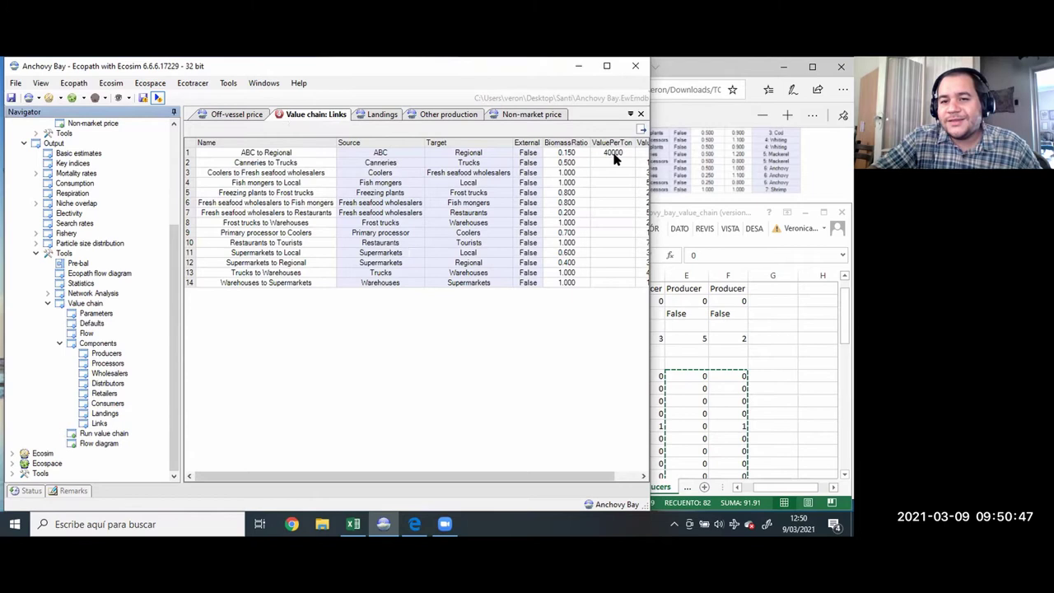
click(614, 155)
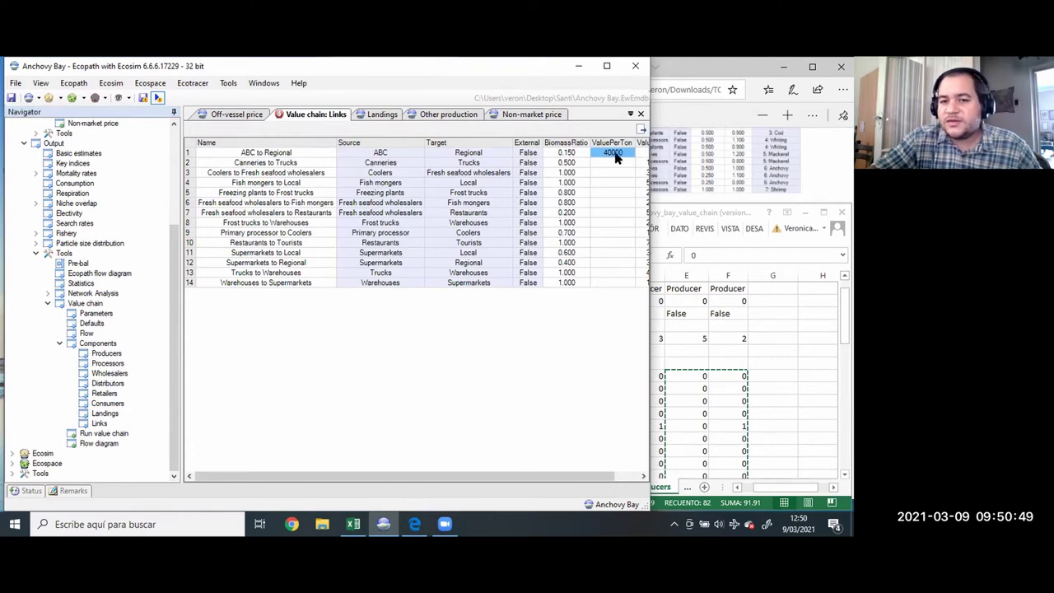
click(614, 155)
text(50000)
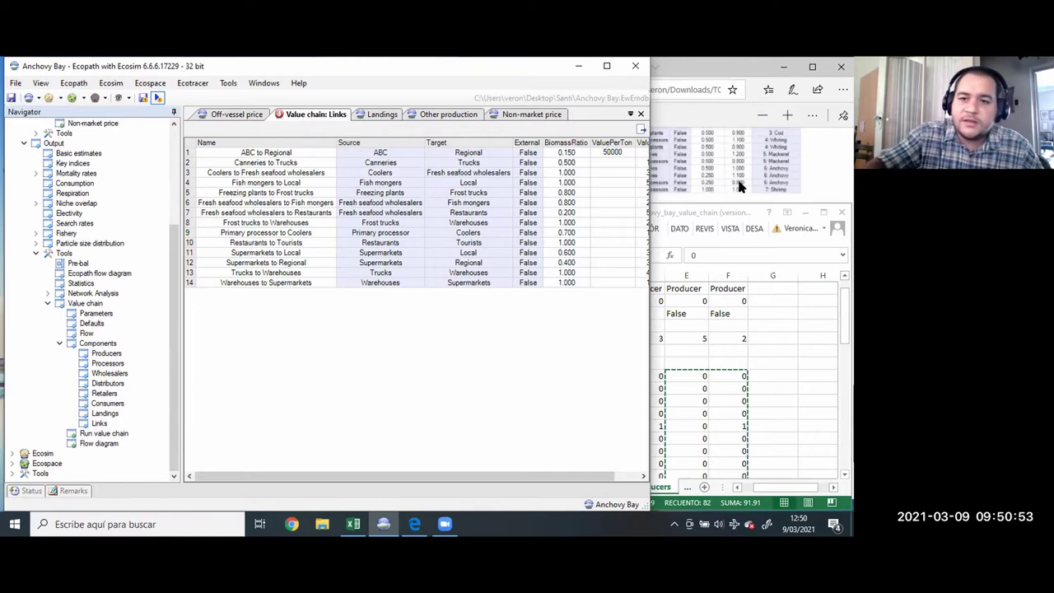
key(Return)
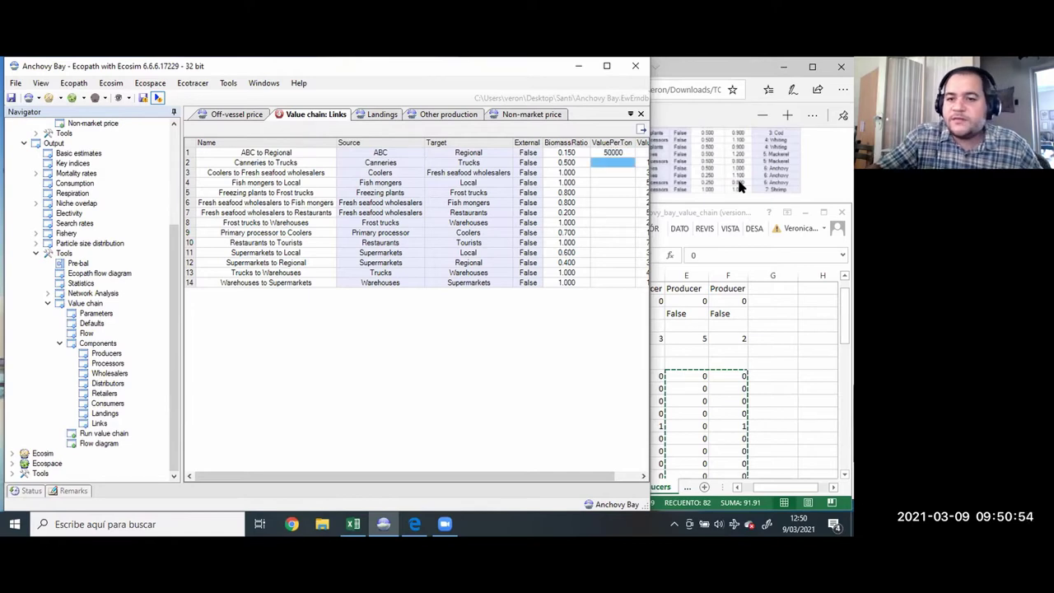
Rerun the value chain for Ecopath and review the results for the ABC and Sealers units
double_click(115, 433)
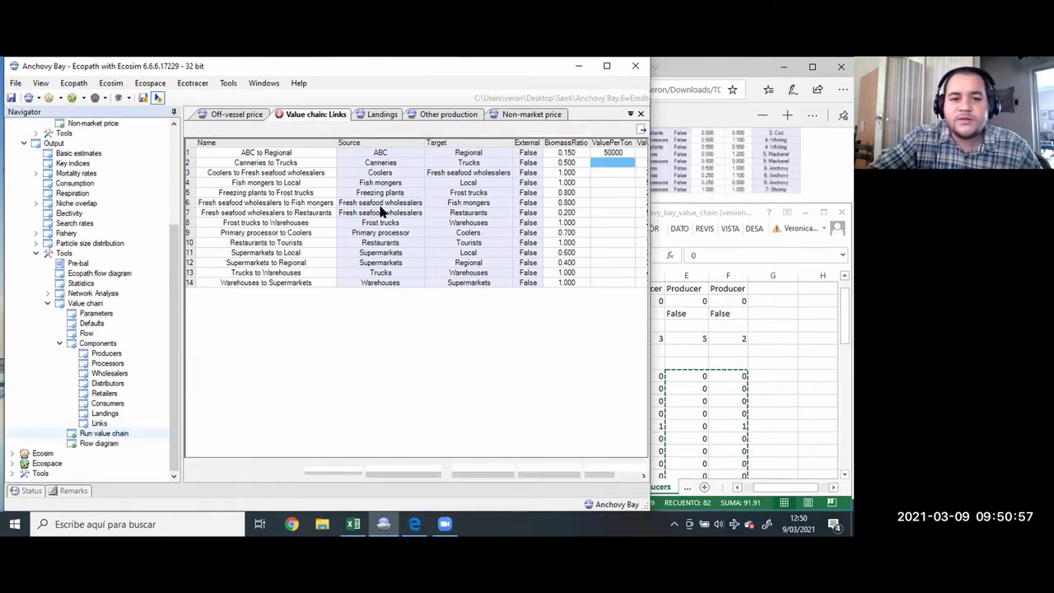
click(466, 470)
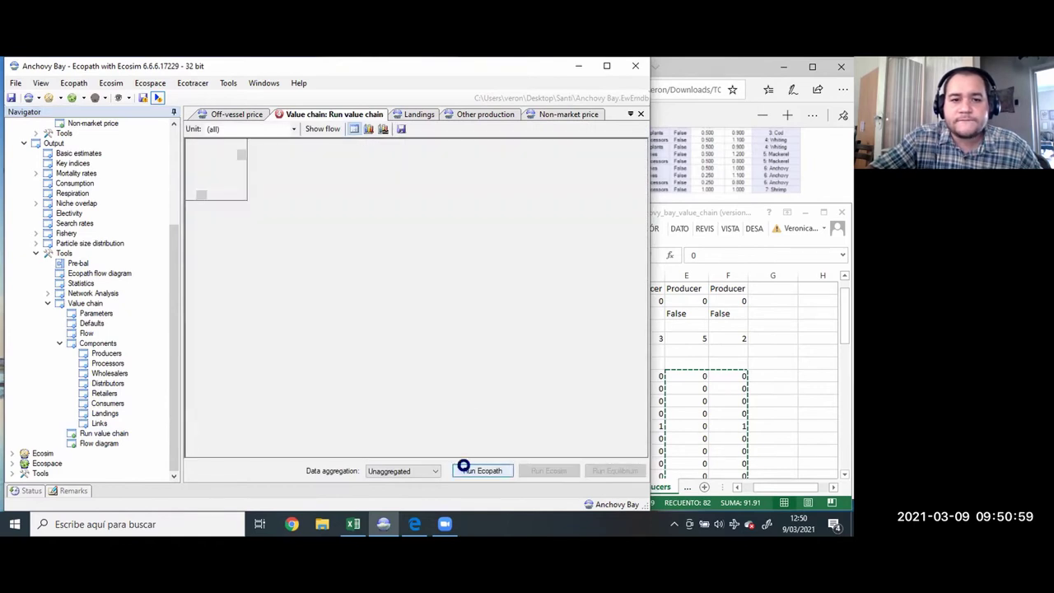
click(275, 130)
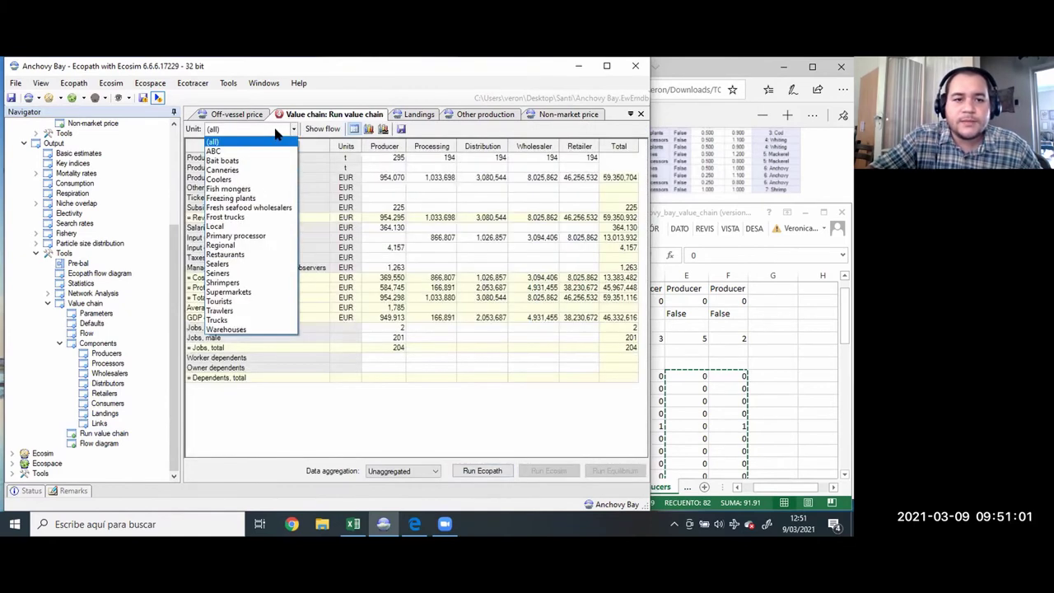
click(269, 147)
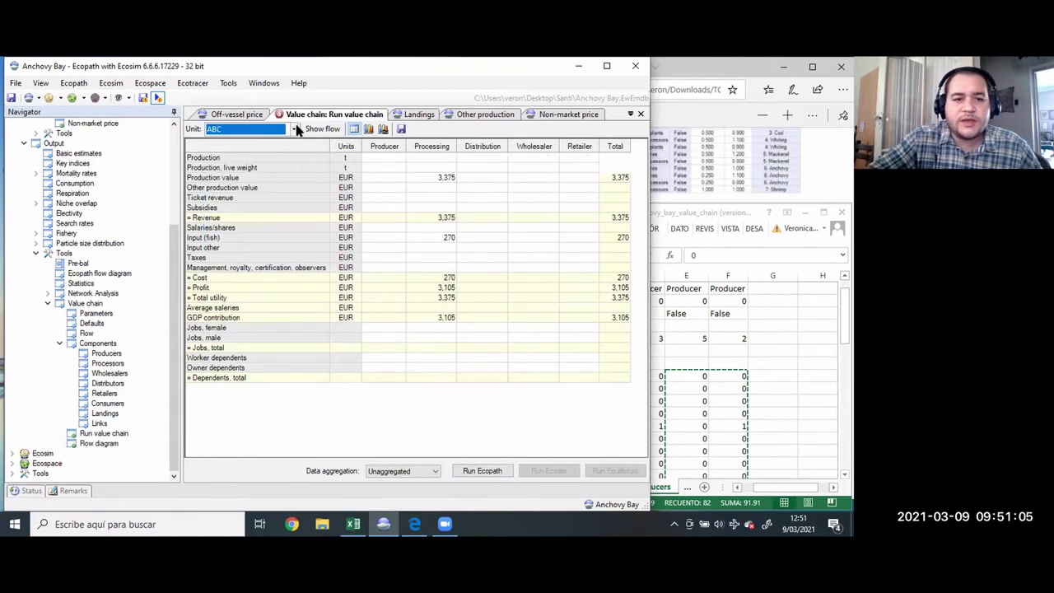
click(293, 130)
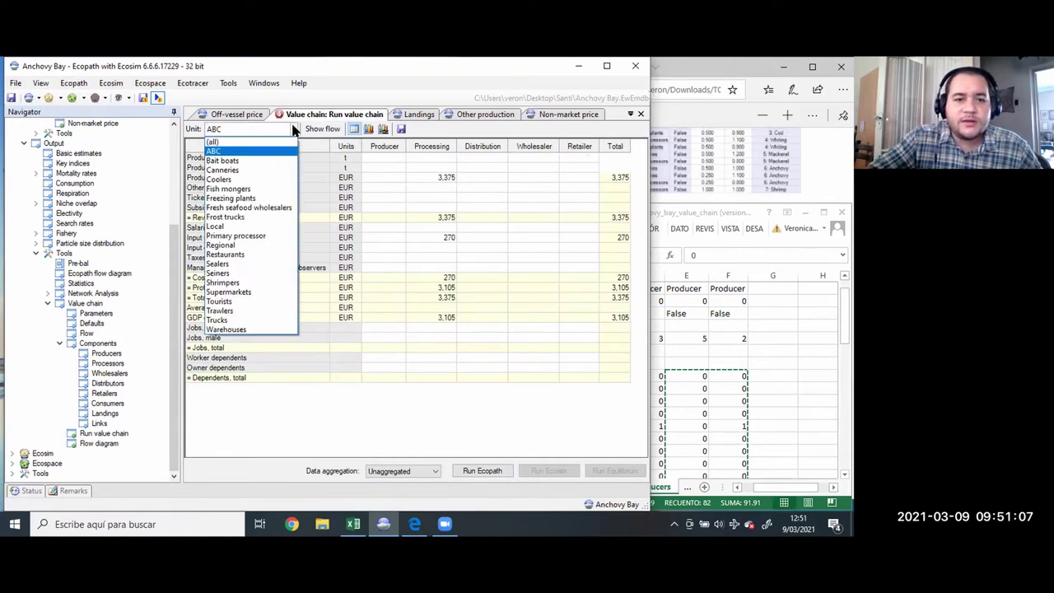
click(255, 264)
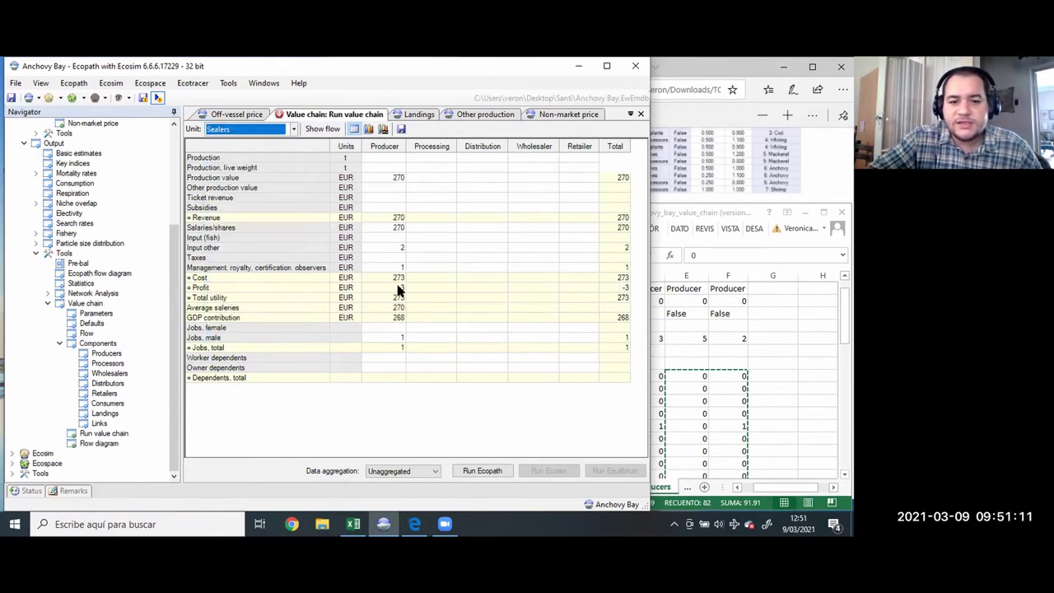
In the value chain producers table, set the Sealers' monitoring cost to 0.5 and capital cost to 1
click(116, 353)
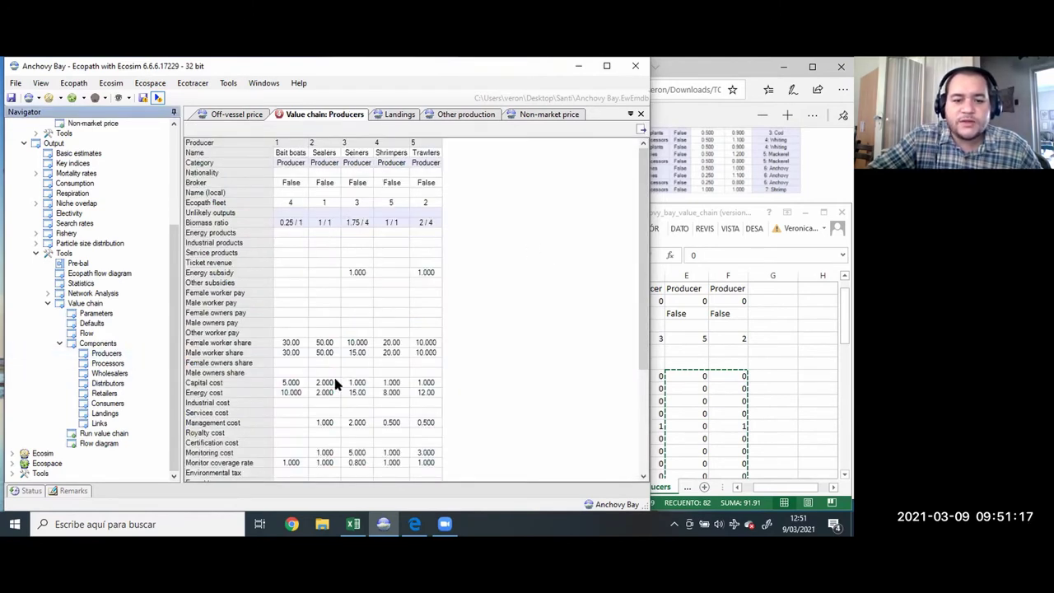
click(325, 453)
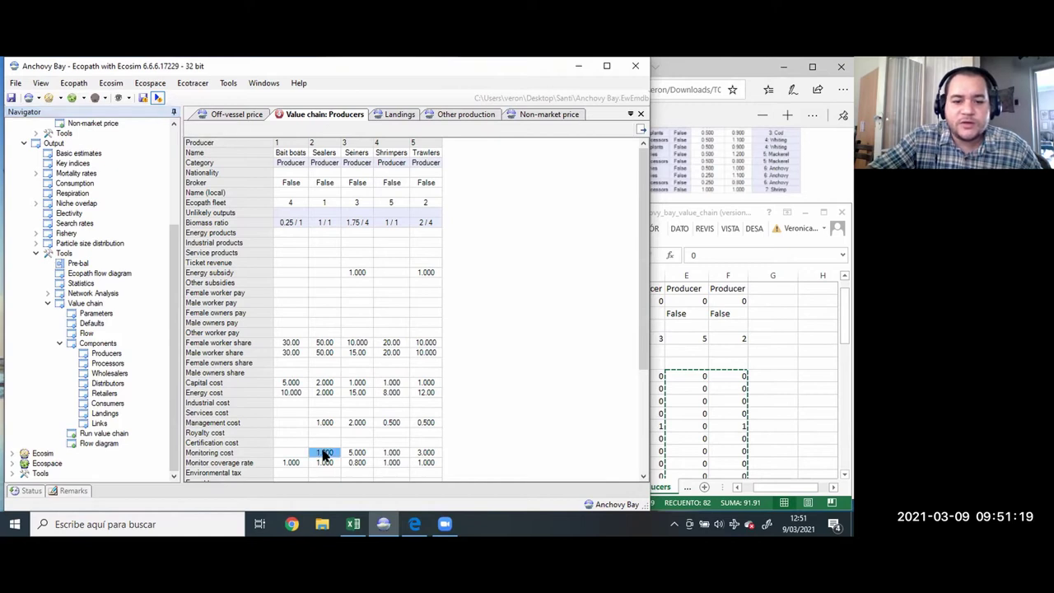
text(0.5)
key(Return)
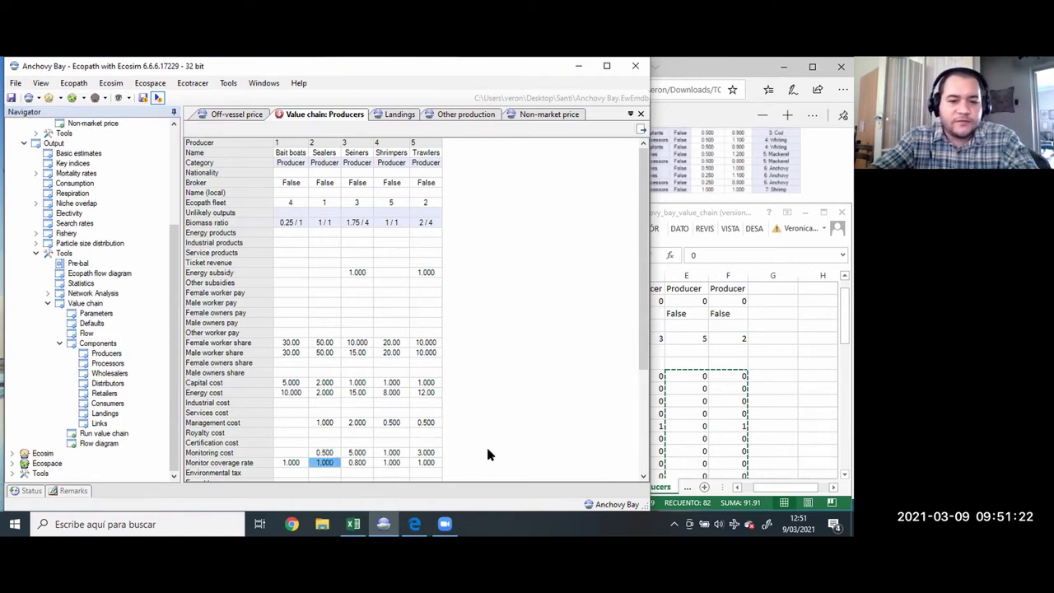
right_click(325, 384)
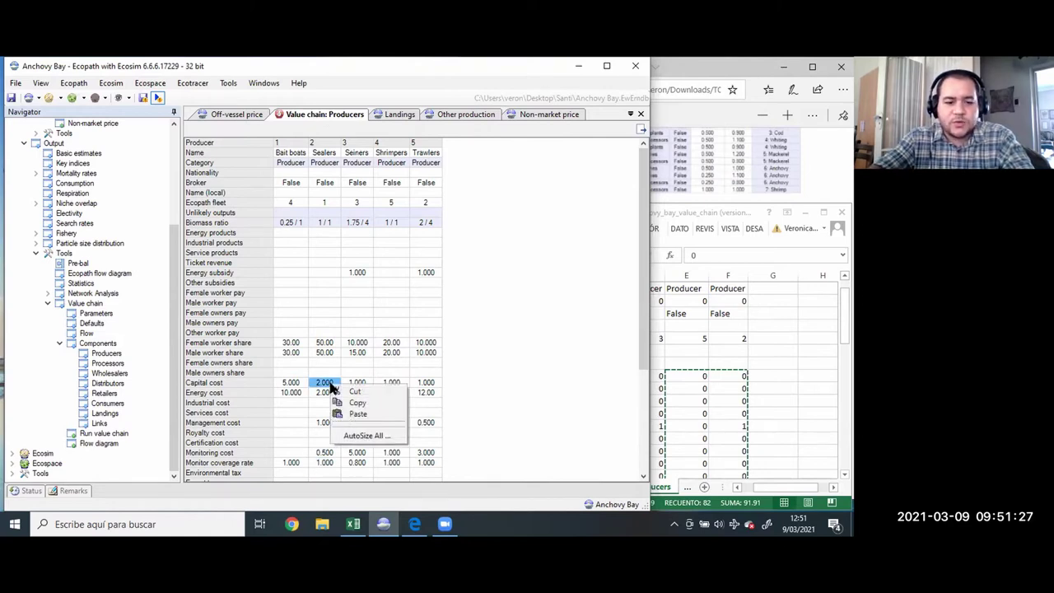
key(Escape)
text(1)
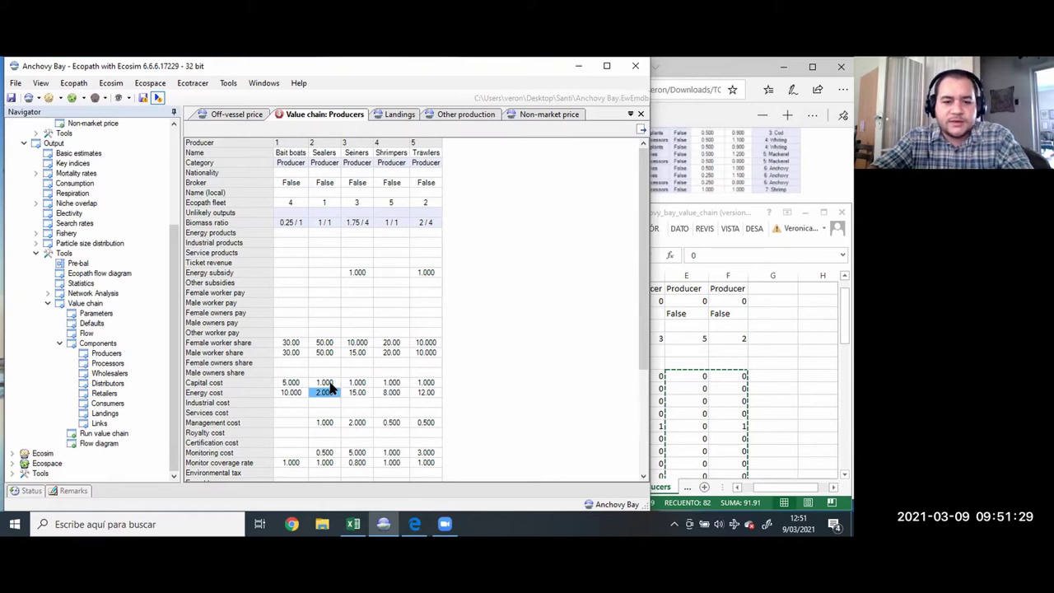
key(Return)
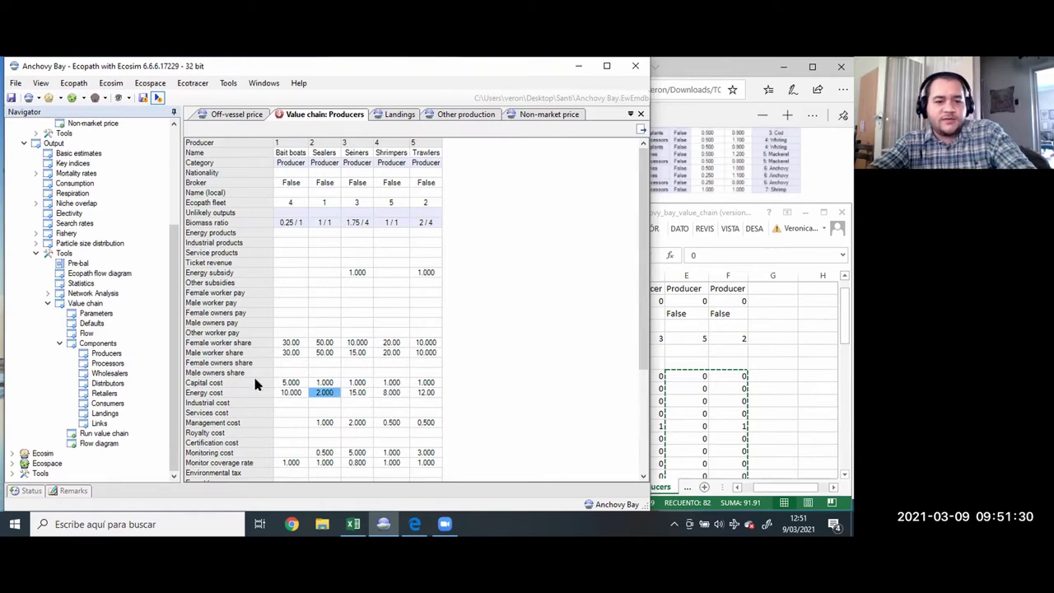
Rerun the value chain for Ecopath and display the results for the Sealers unit
double_click(105, 434)
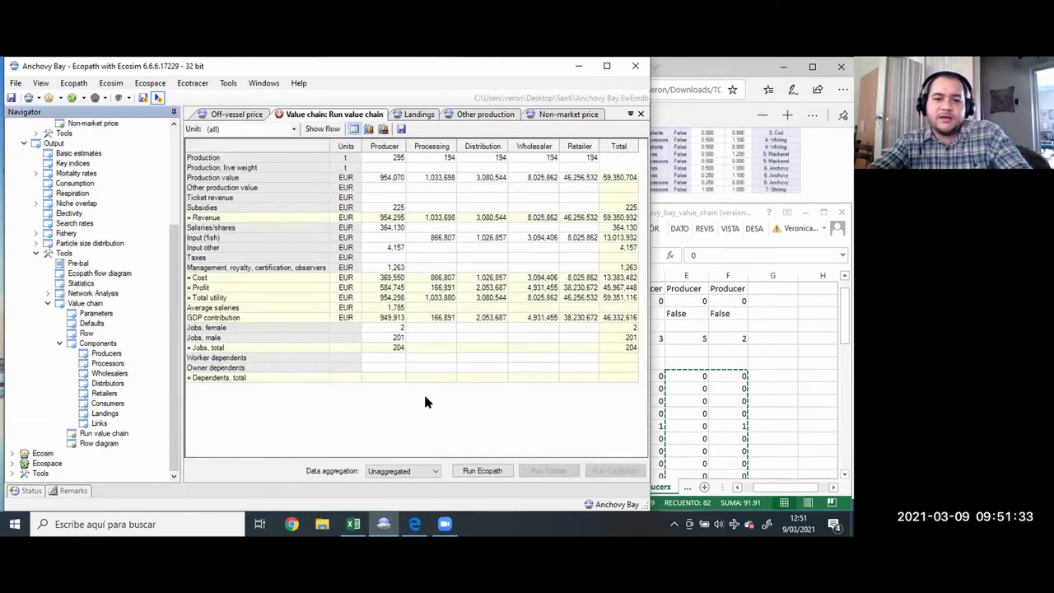
click(483, 470)
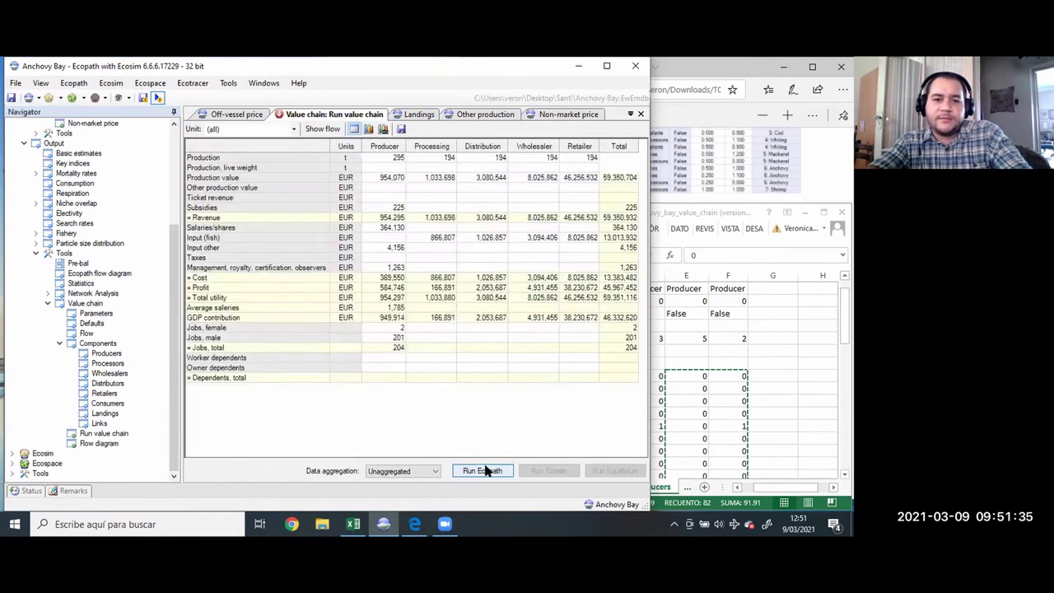
click(247, 129)
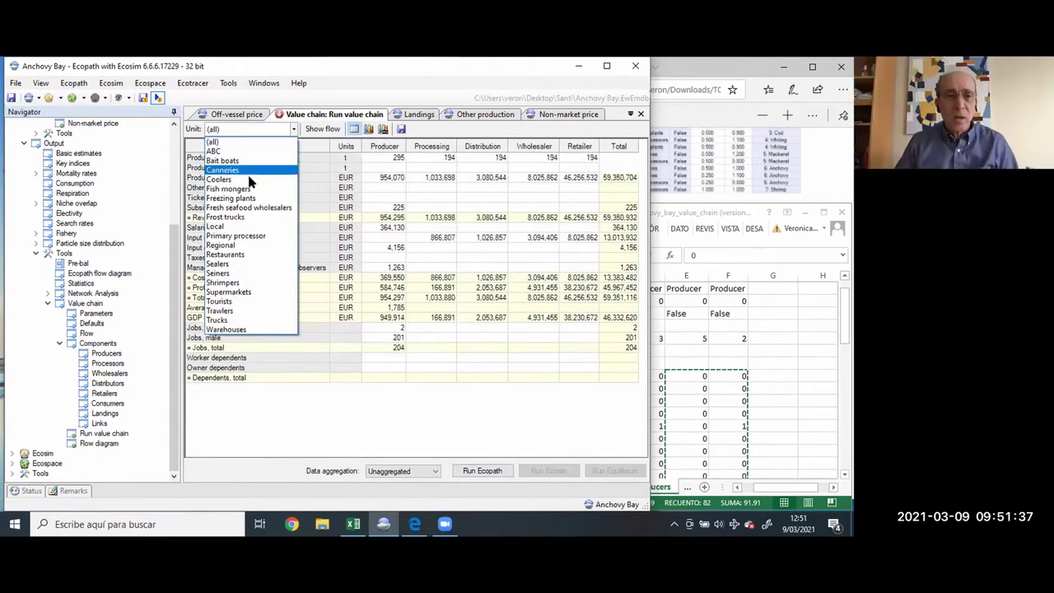
click(230, 265)
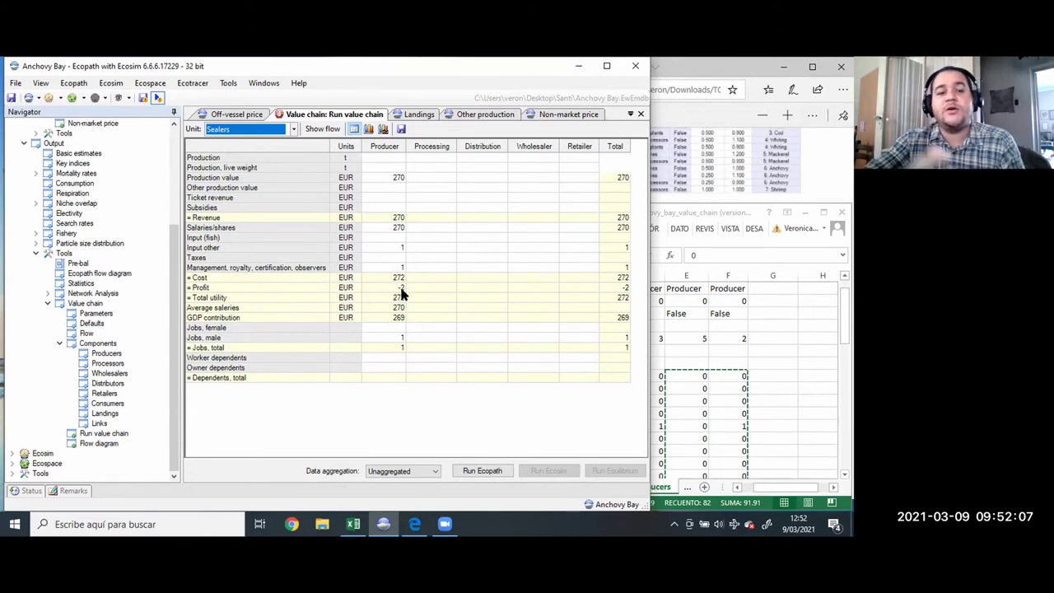
In the producers table, set both the male and female worker share of the Sealers to 20
click(108, 354)
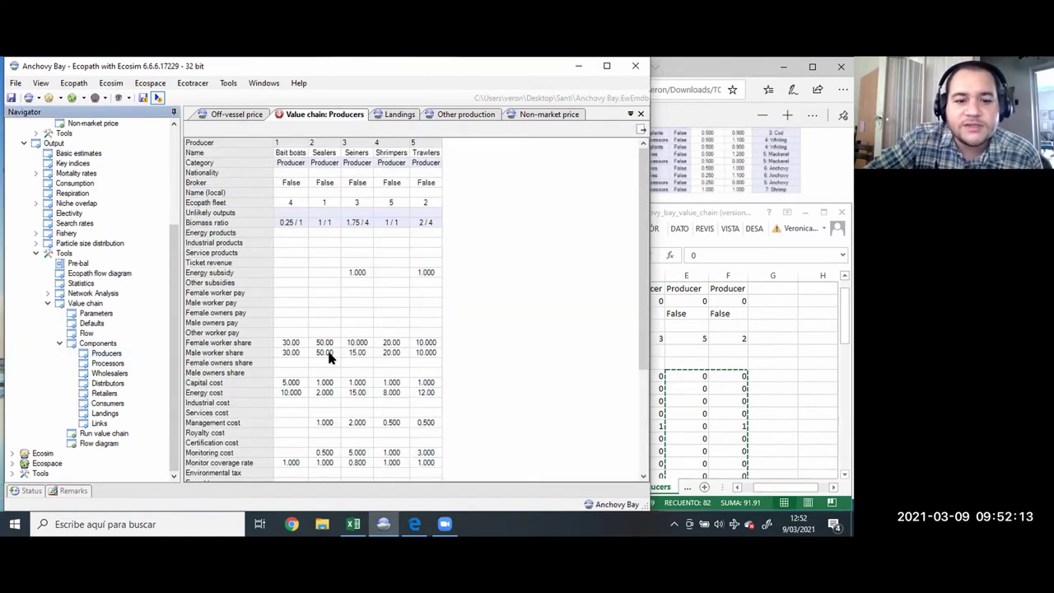
click(328, 344)
click(327, 352)
text(20)
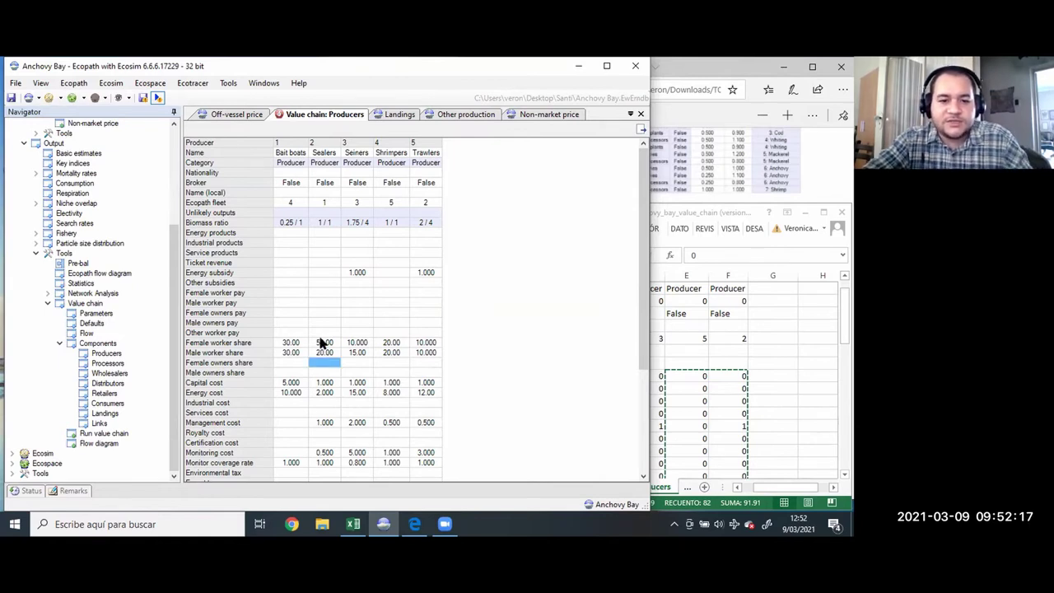
click(326, 342)
text(20)
key(Return)
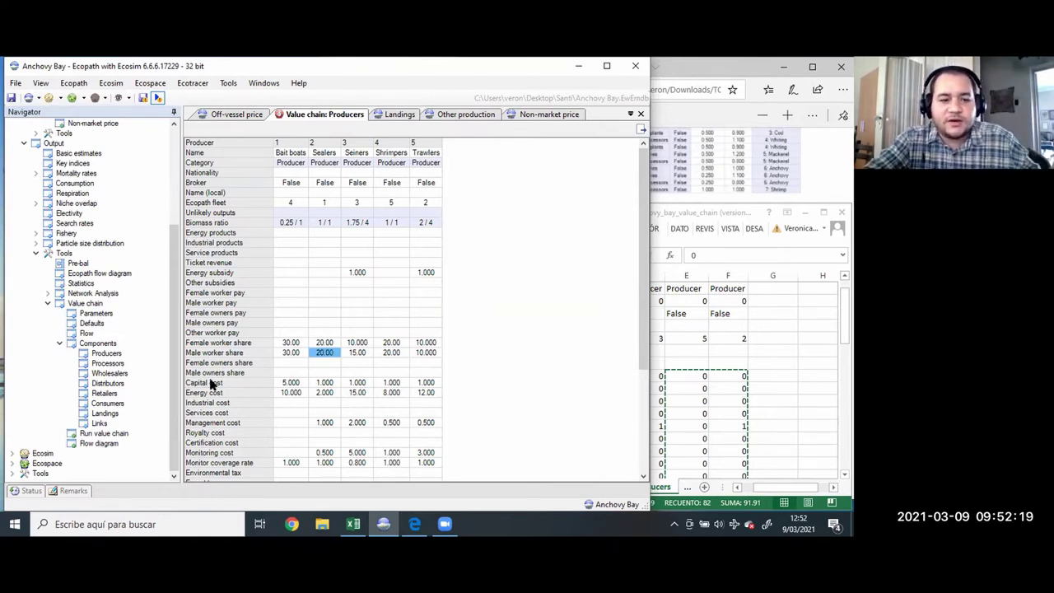
Rerun the value chain with Ecopath using the changed worker shares and show the Sealers unit's results
click(100, 433)
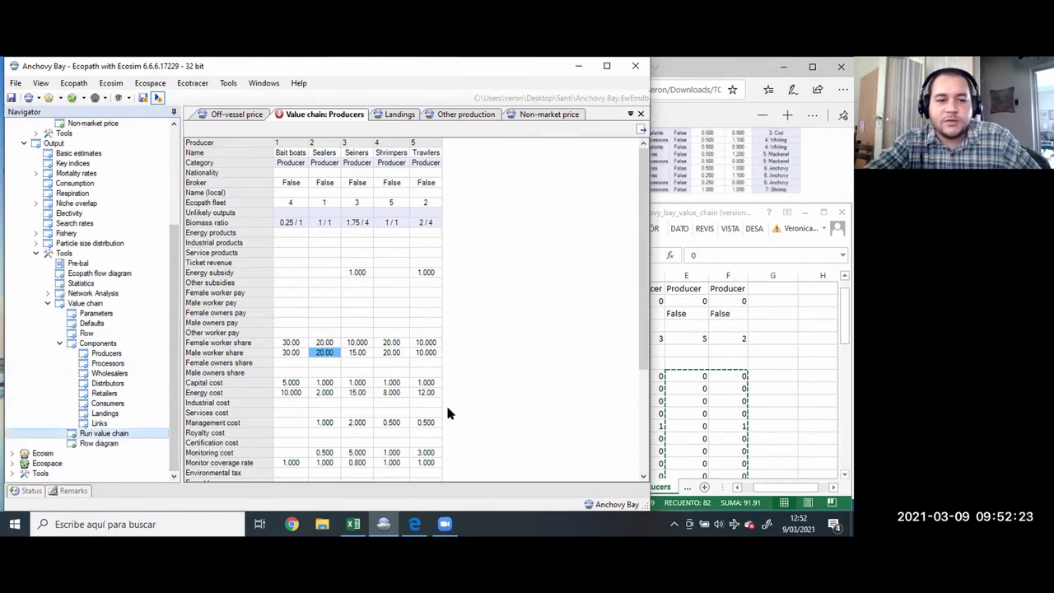
click(481, 471)
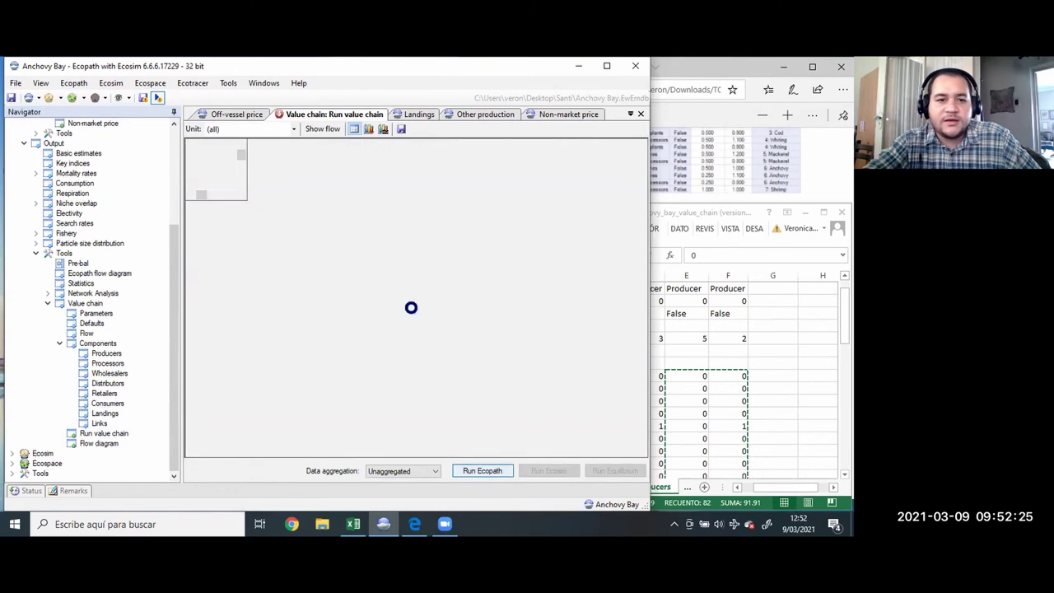
click(294, 130)
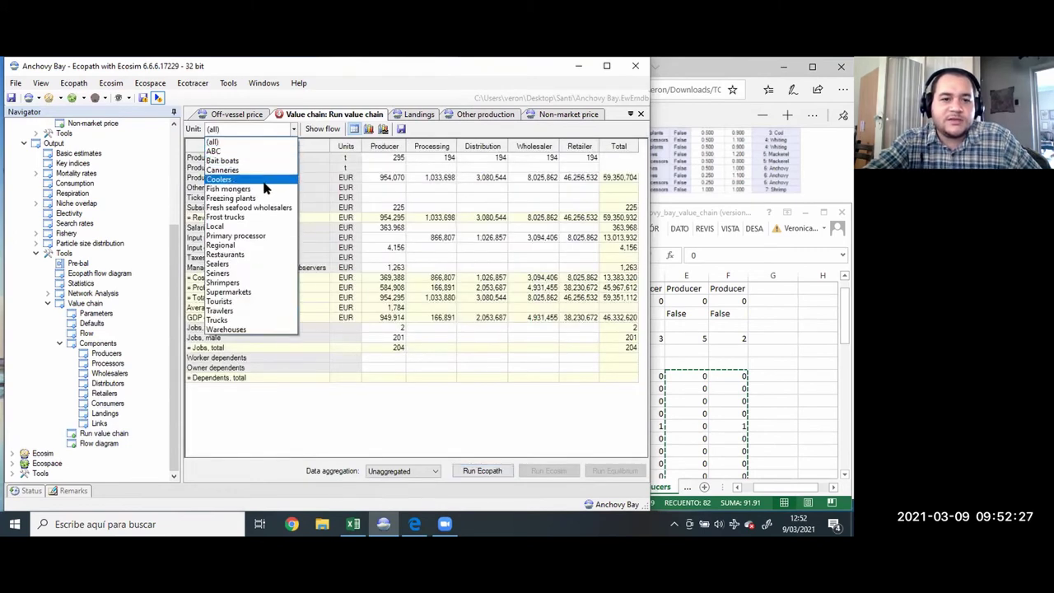
click(227, 265)
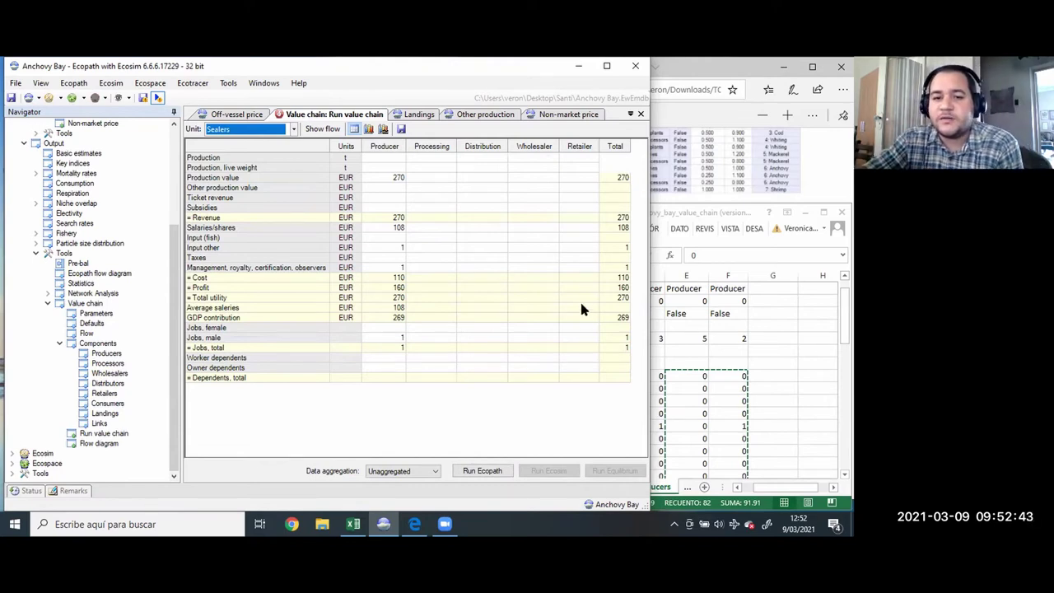
Switch to the T09 - Value chains PDF and look back through its tables and flow chart to the first page
right_click(756, 171)
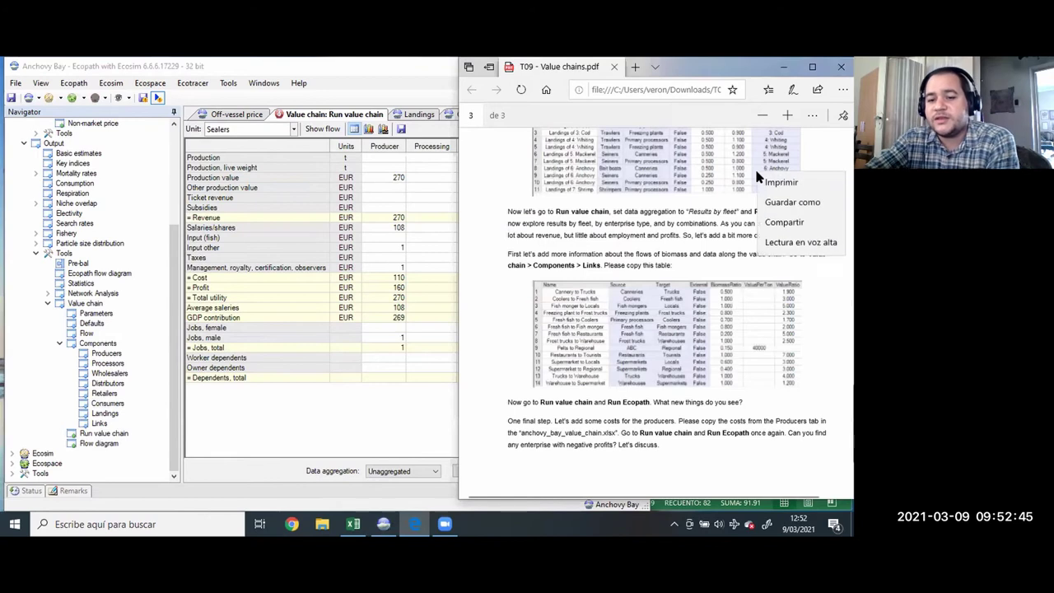
click(715, 200)
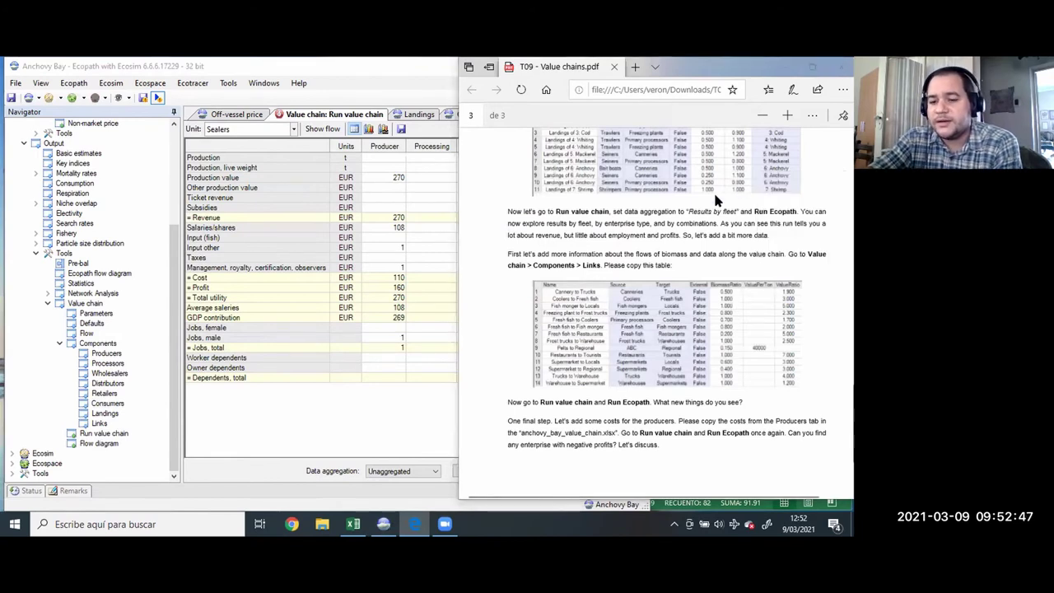
scroll(715, 200, down, 3)
scroll(715, 200, up, 3)
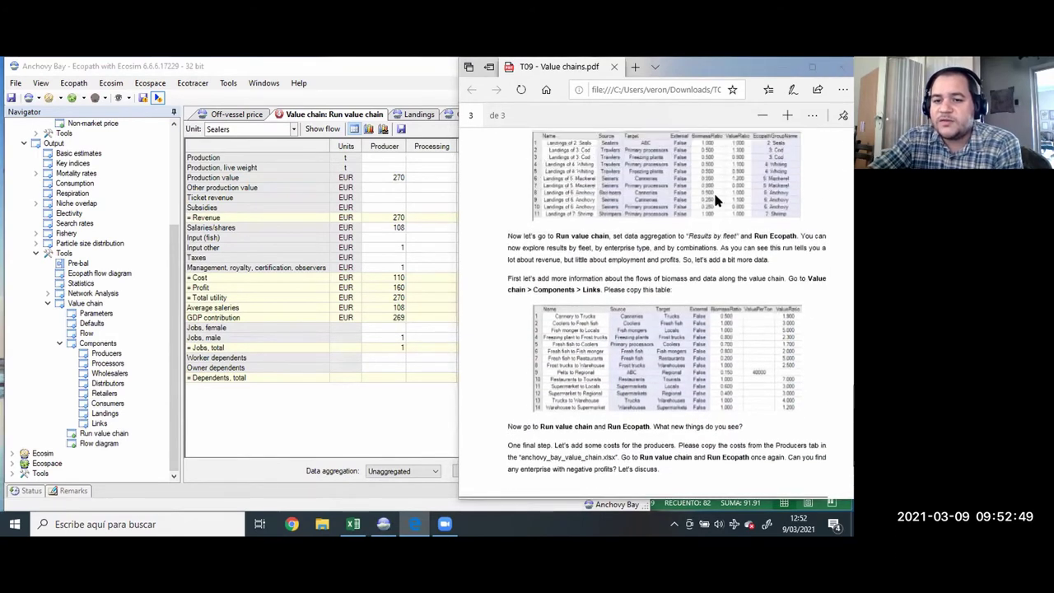
scroll(714, 200, up, 1)
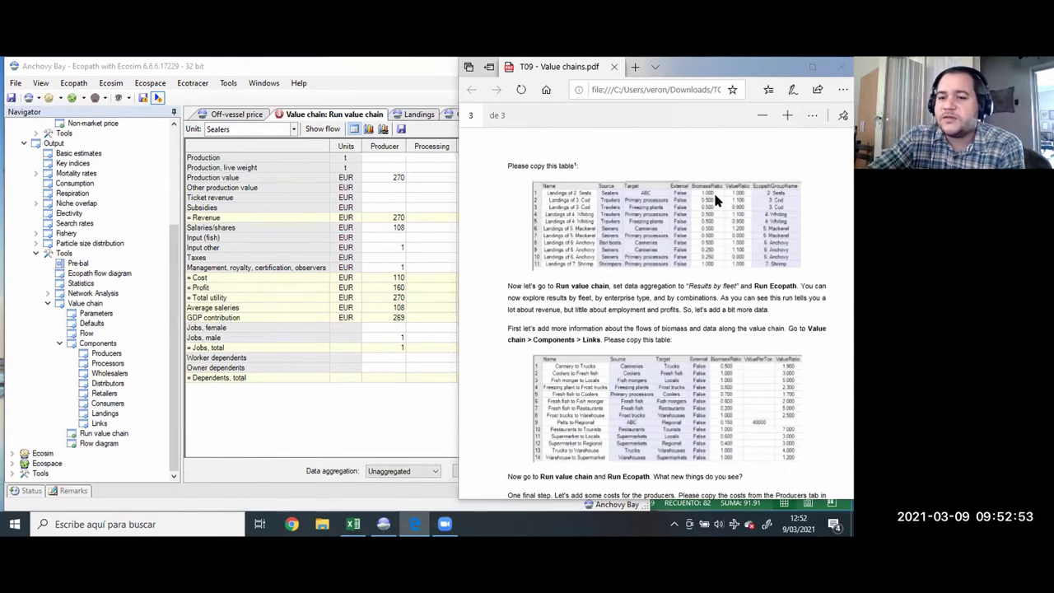
scroll(715, 201, up, 6)
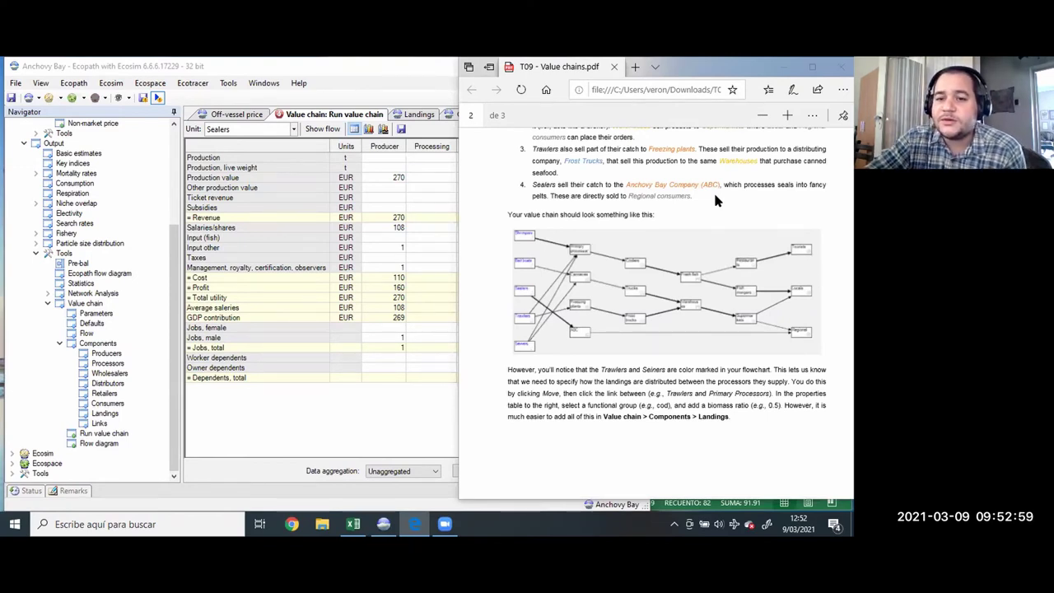
scroll(713, 190, up, 3)
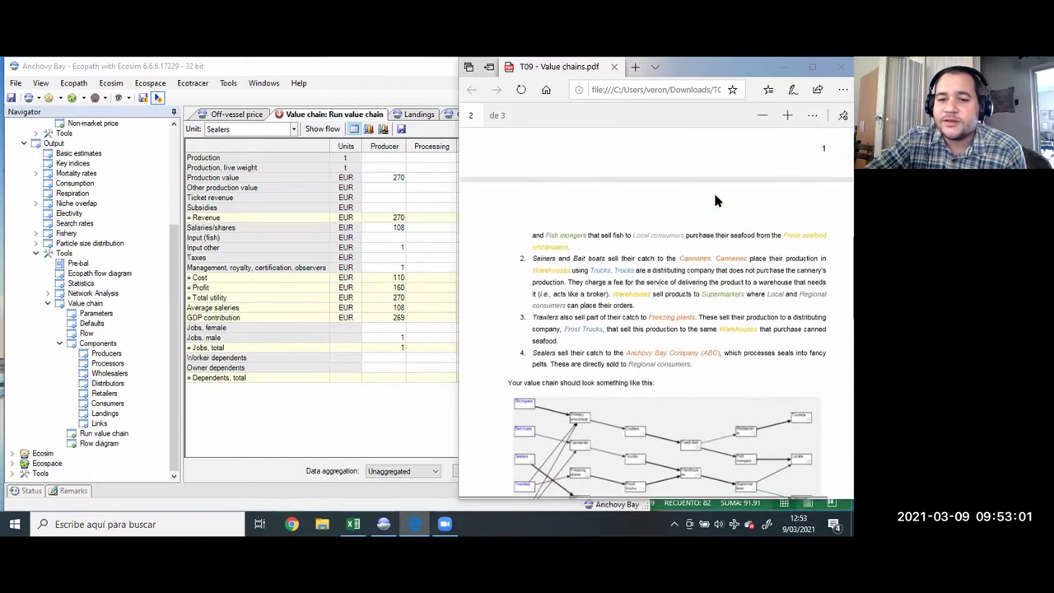
scroll(713, 190, up, 10)
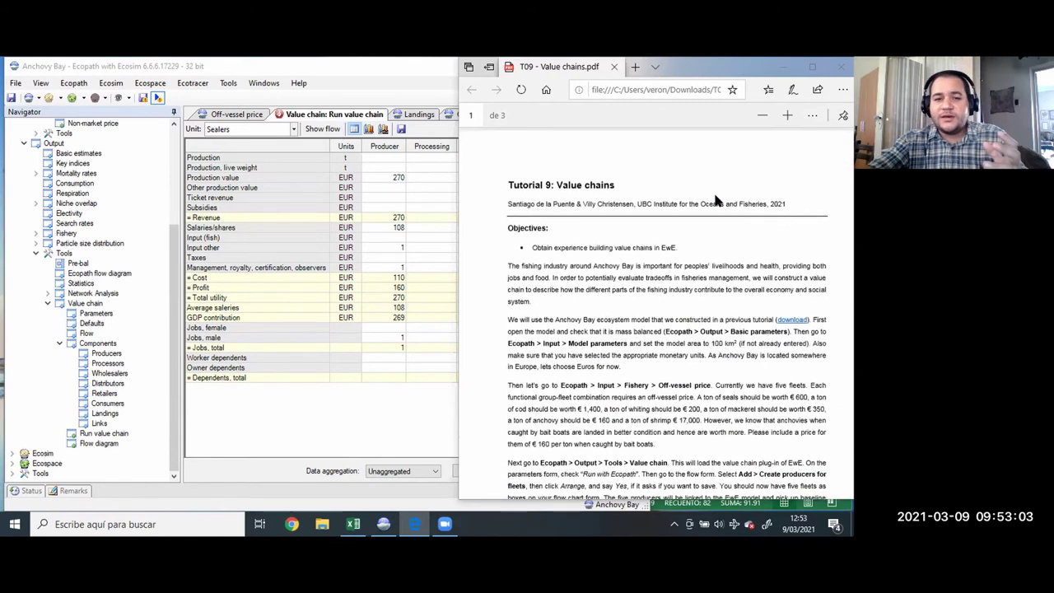
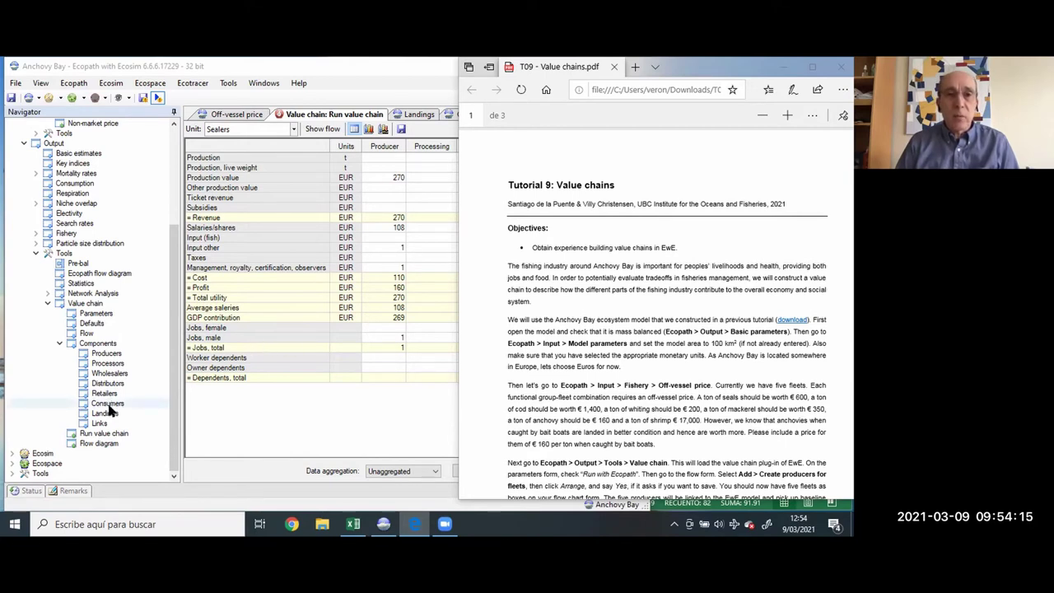
In the value chain flow chart, inspect the Trawlers to Primary processor link and the Primary processor unit's properties, widening the program window
click(88, 333)
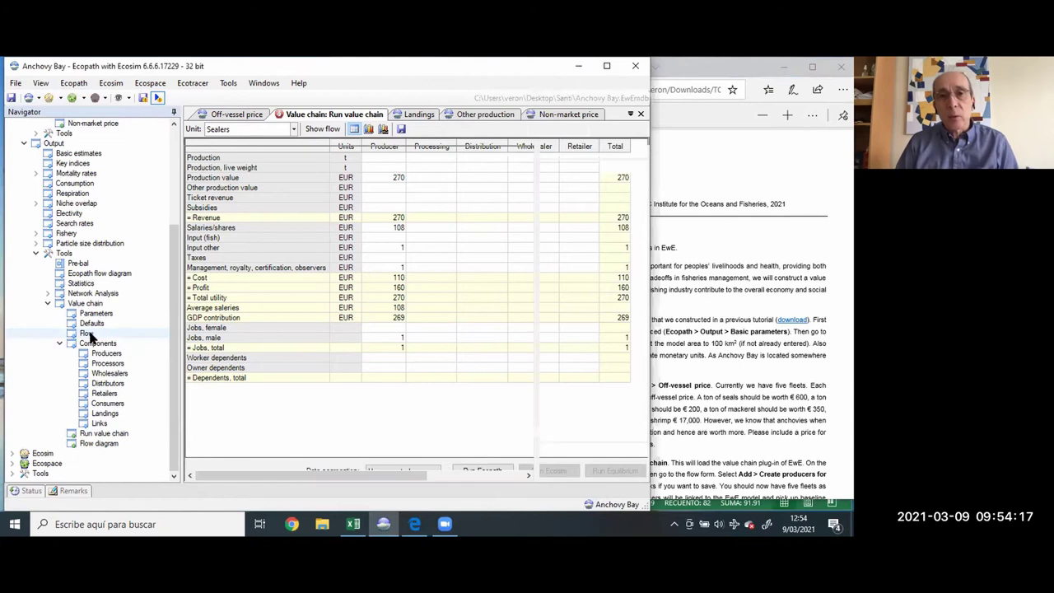
click(89, 334)
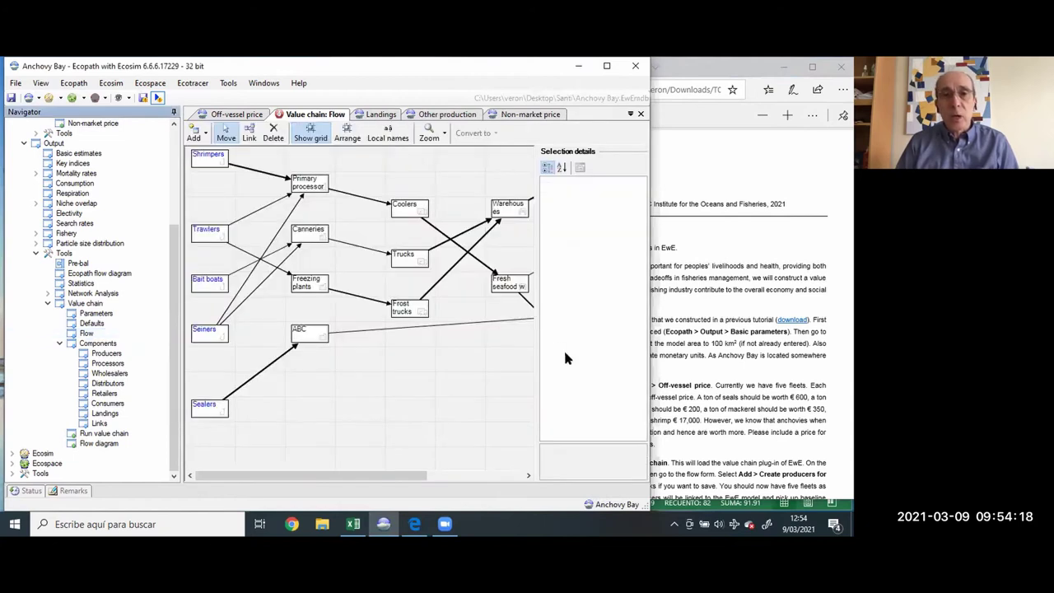
click(271, 196)
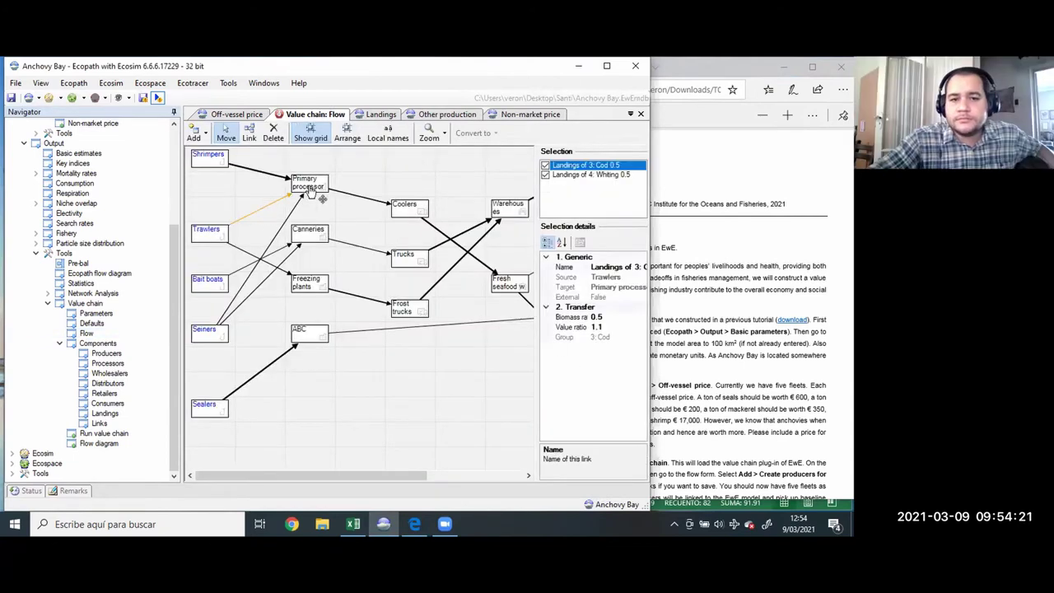
click(309, 187)
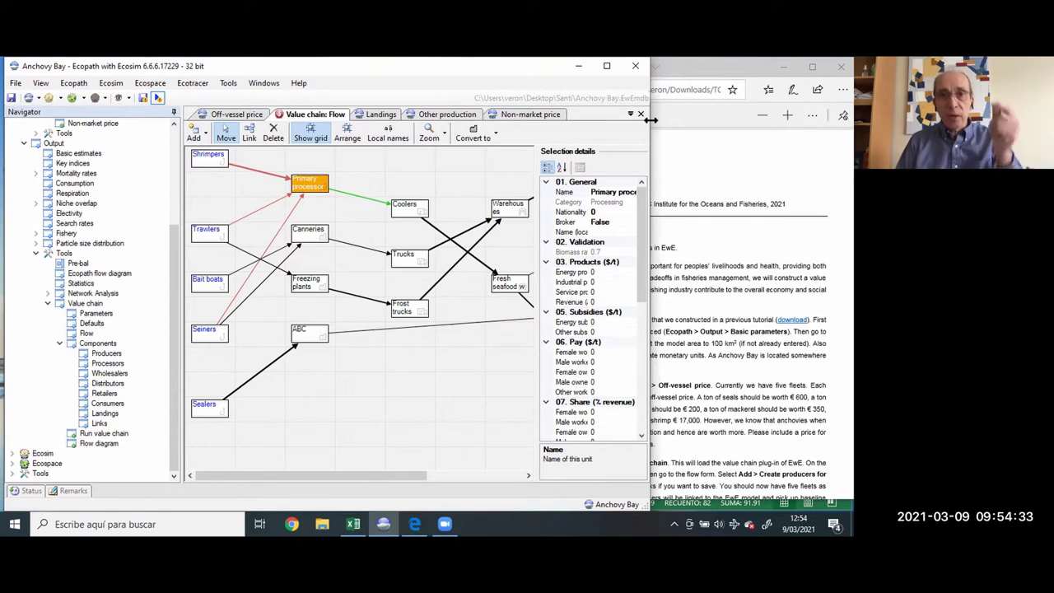
drag(650, 120, 845, 119)
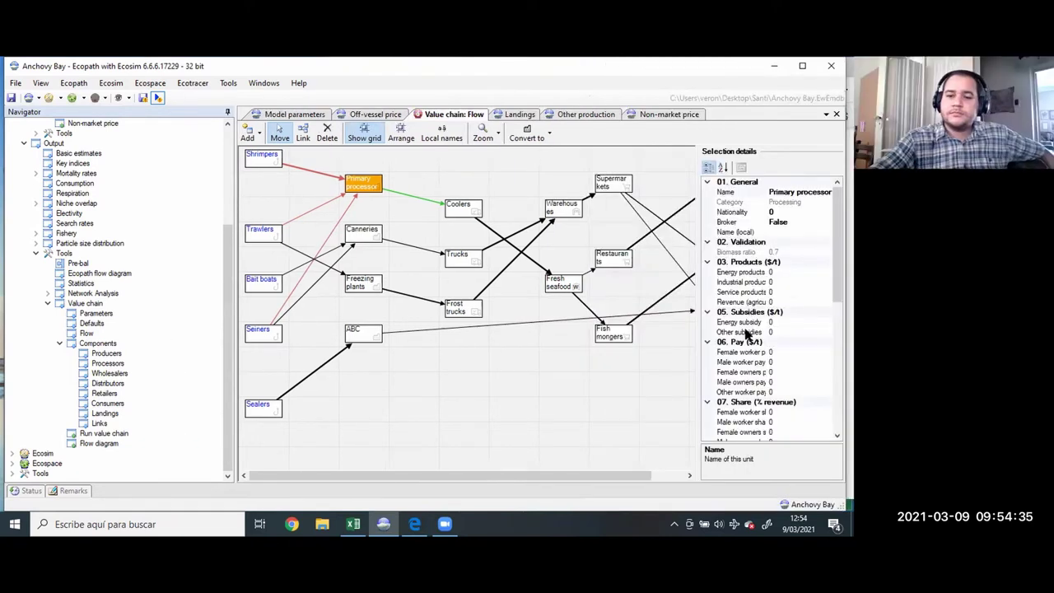
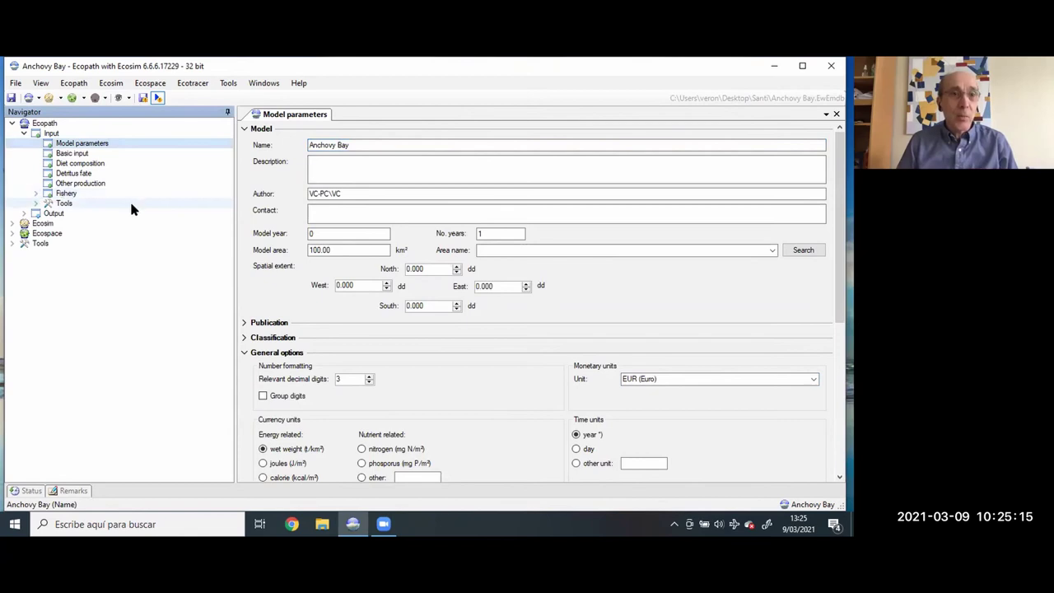
Load the Ecosim scenario named New Ecosim scenario for the Anchovy Bay model
click(62, 98)
click(62, 98)
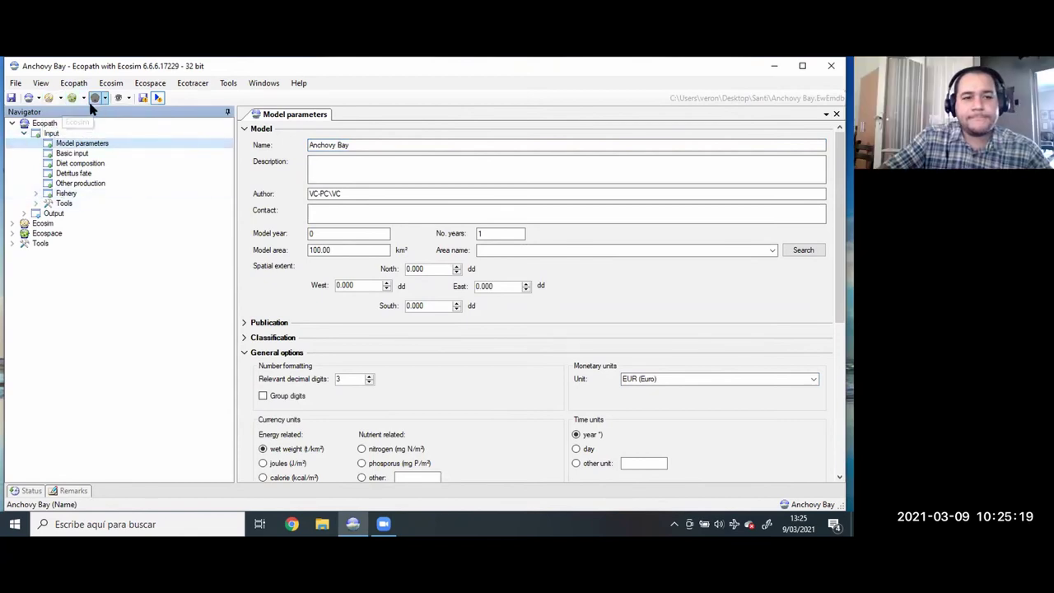
click(62, 99)
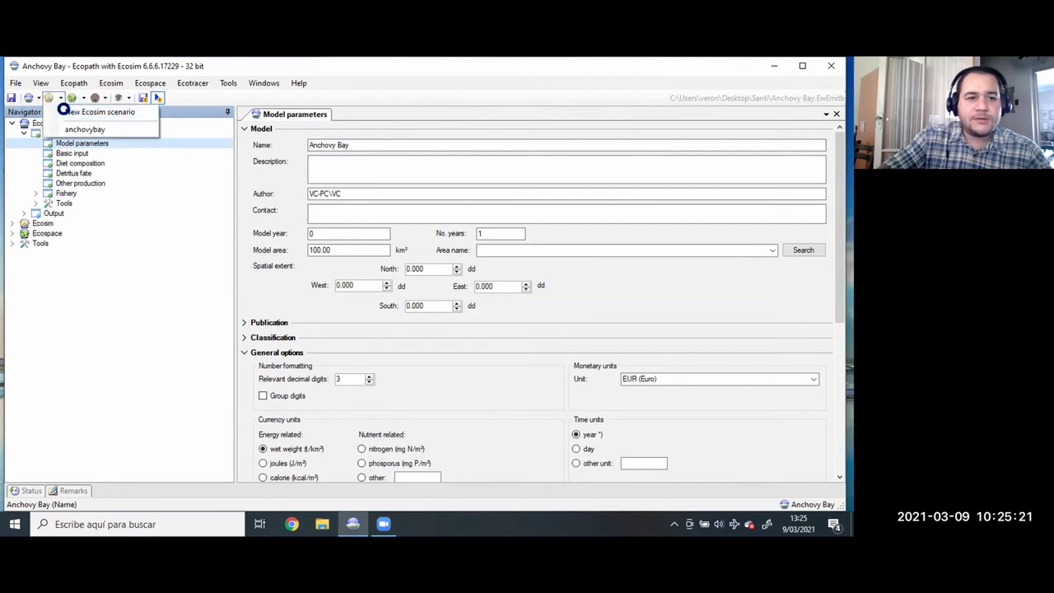
click(66, 112)
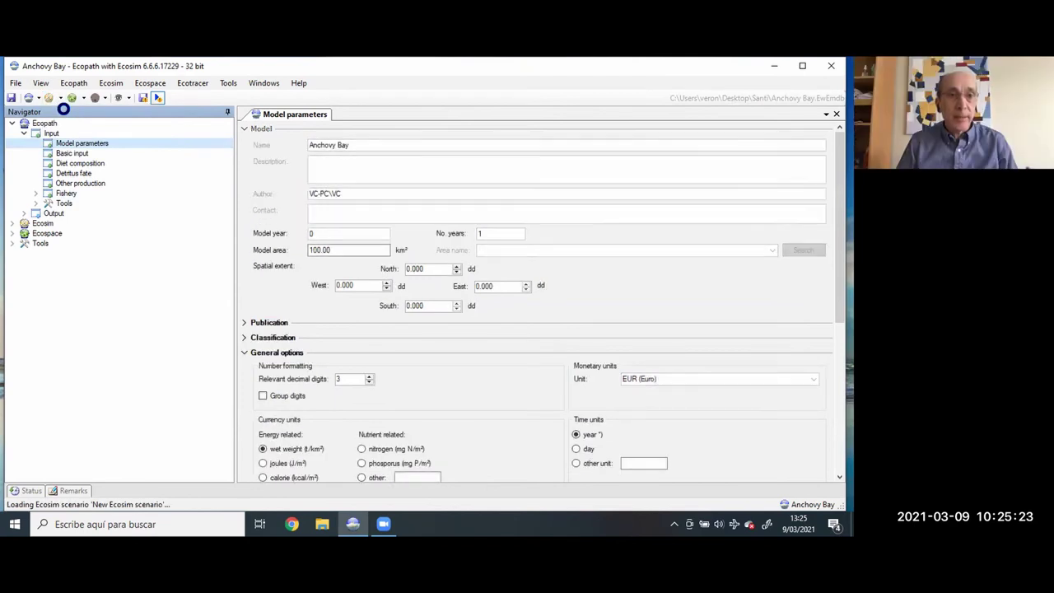
Run the Ecosim simulation to plot the relative biomass of all groups
click(14, 223)
click(24, 233)
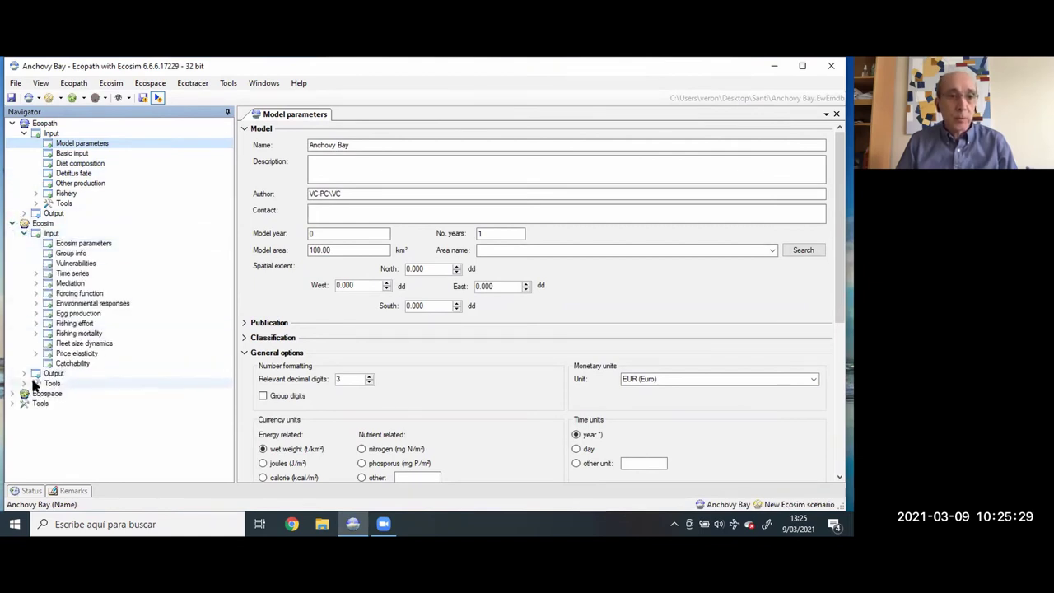
click(24, 373)
click(52, 383)
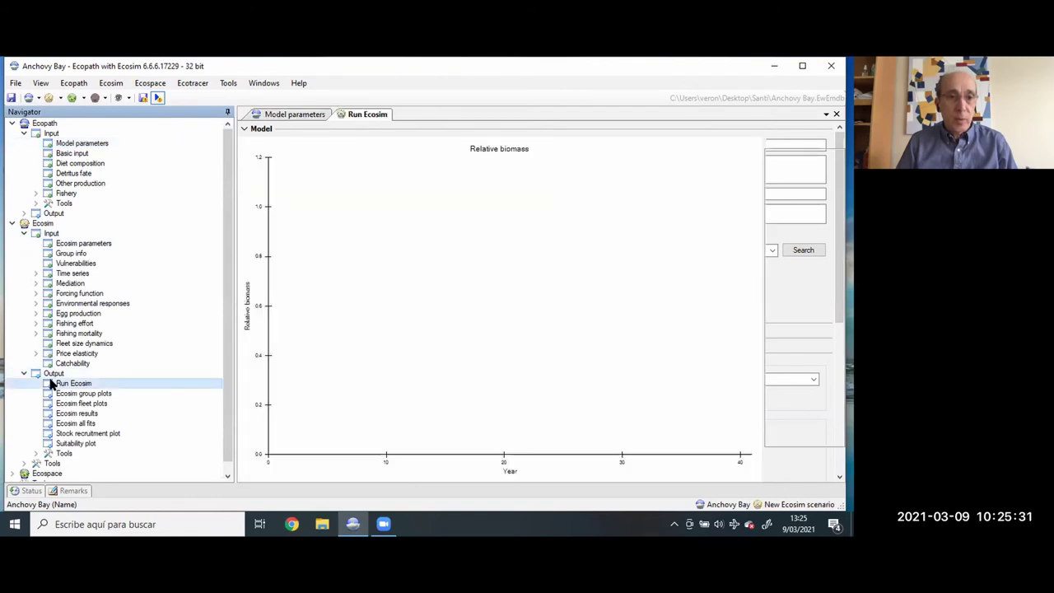
click(774, 456)
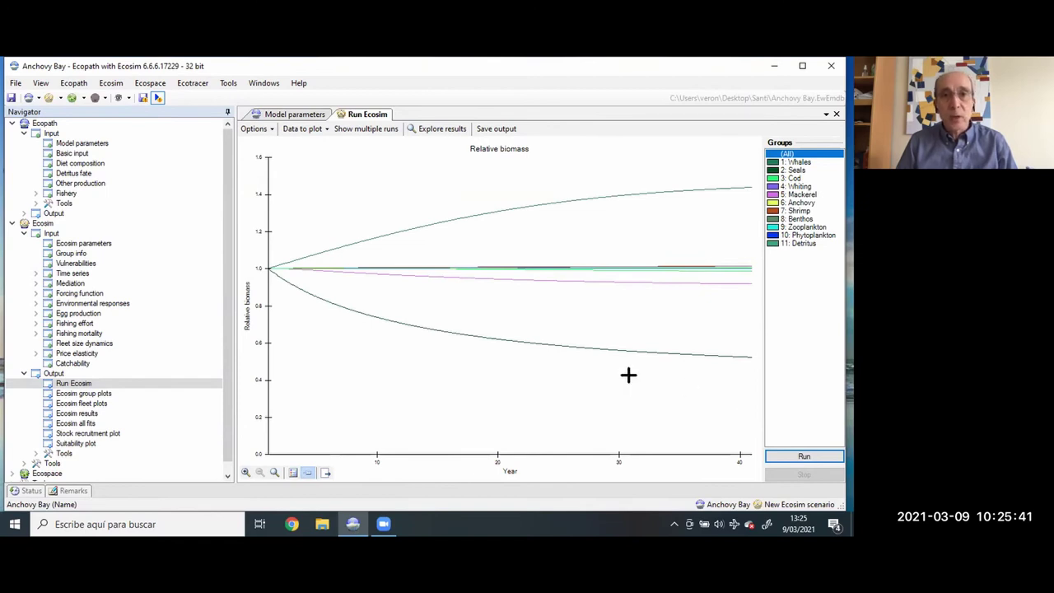
Examine the Ecosim vulnerabilities matrix of prey and predators
click(35, 453)
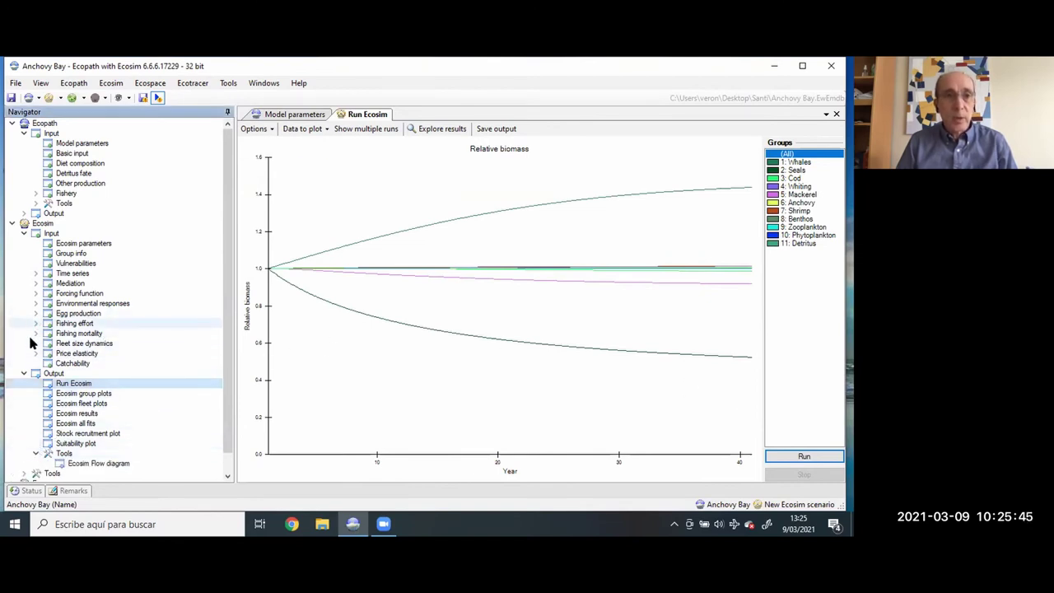
click(54, 264)
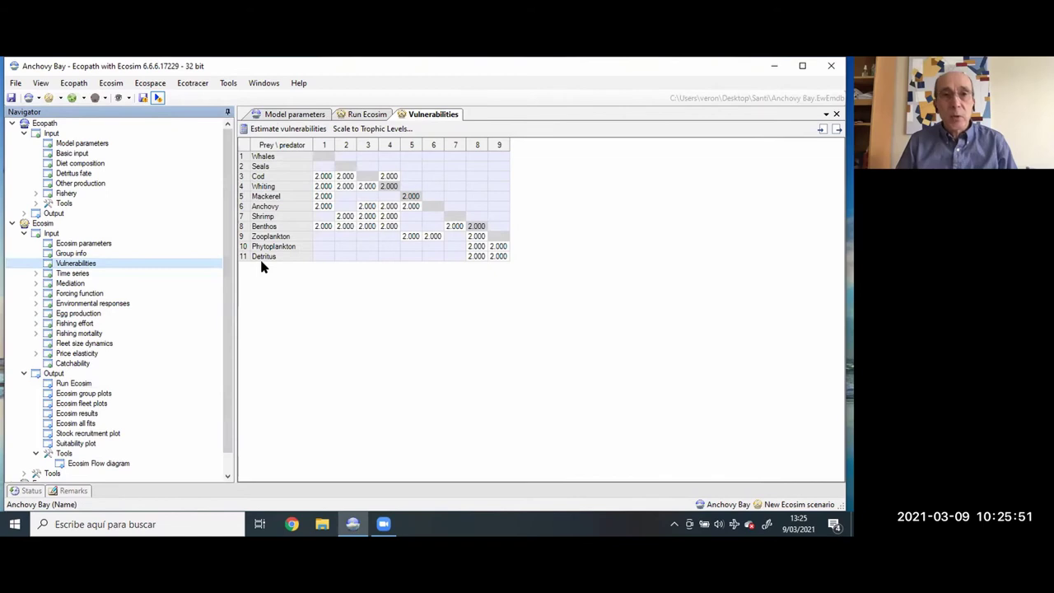
click(36, 453)
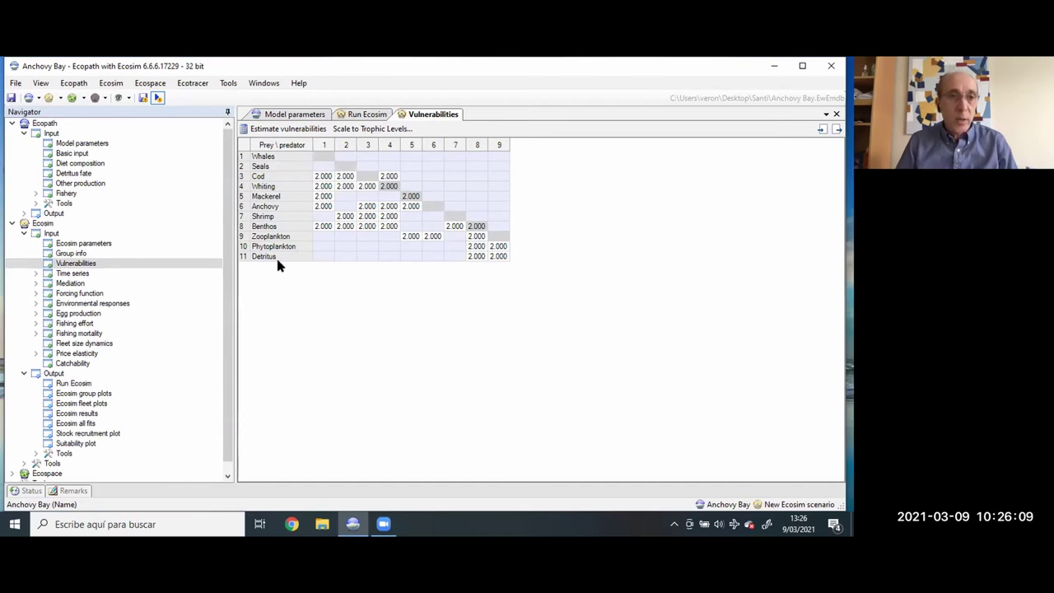
Turn on the display of multiple runs in the Ecosim biomass plot and view the Sealers' fishing effort
click(56, 384)
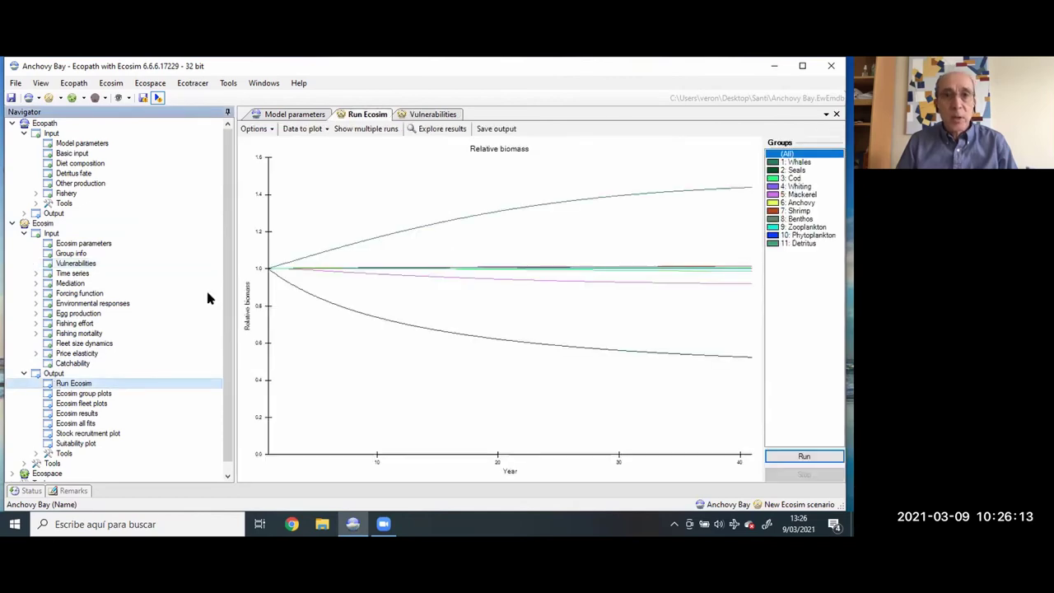
click(357, 130)
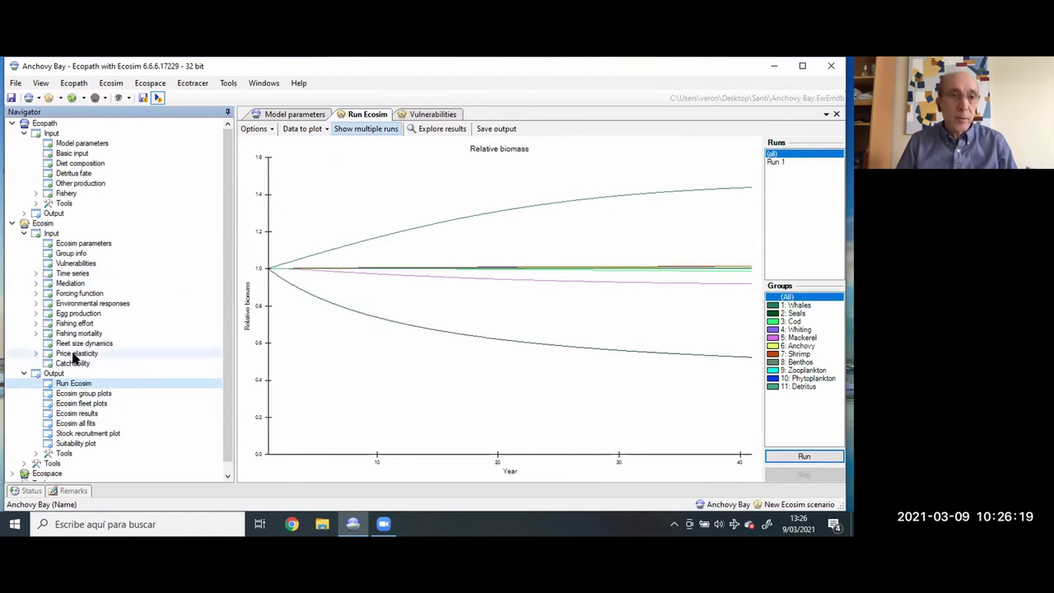
click(36, 322)
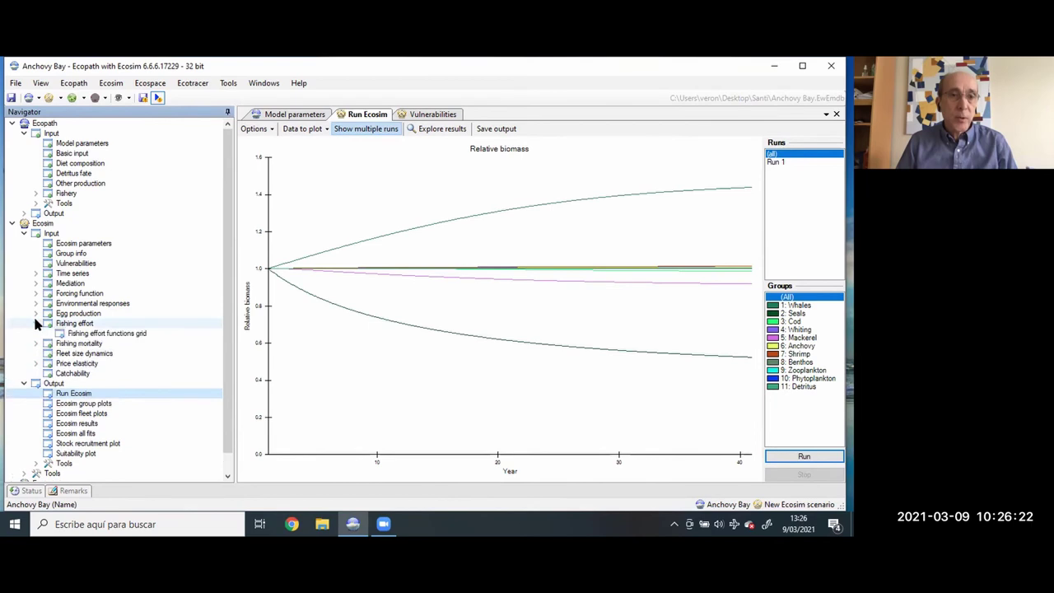
click(79, 325)
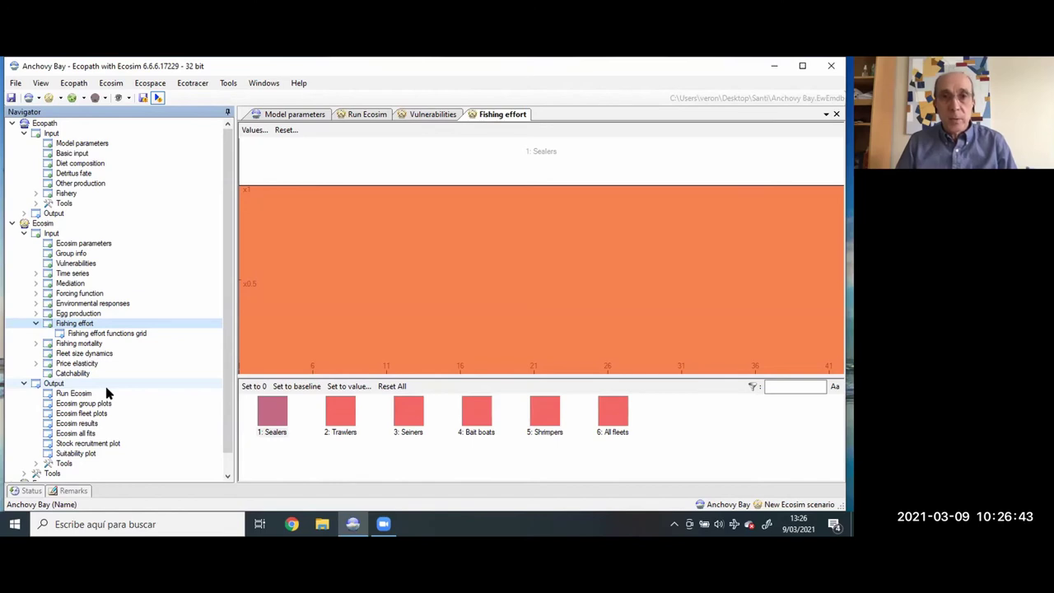
Enable fleet/effort dynamics in the Ecosim run parameters and run Ecosim again for comparison with the first run
click(103, 244)
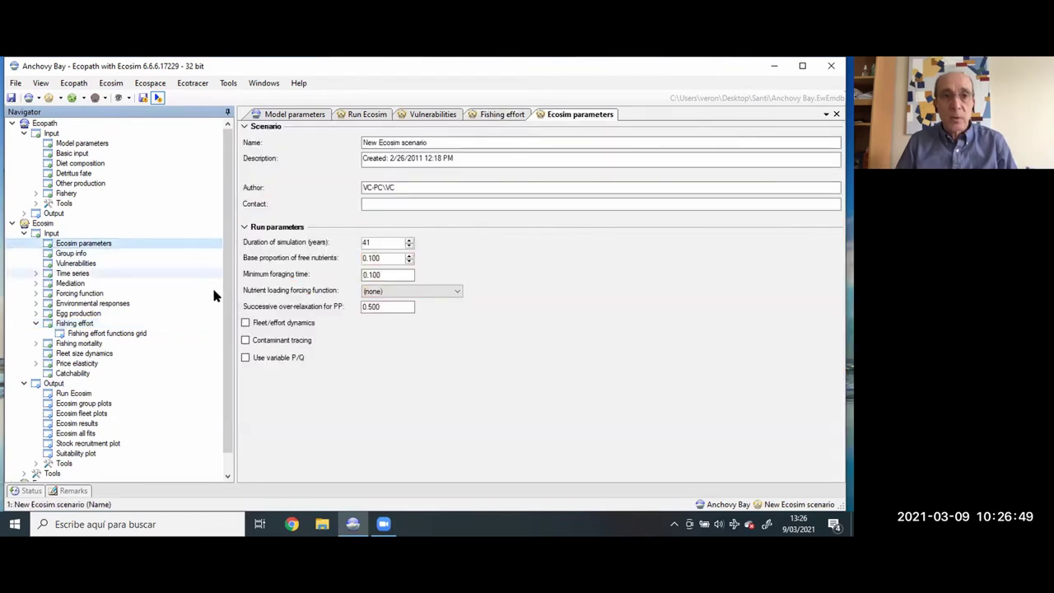
click(246, 323)
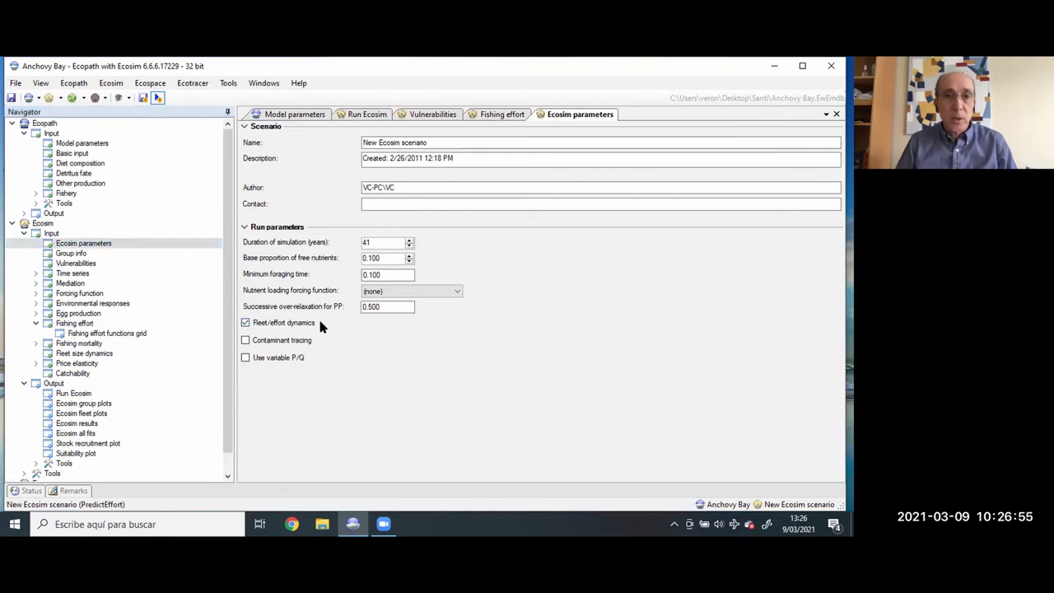
click(86, 394)
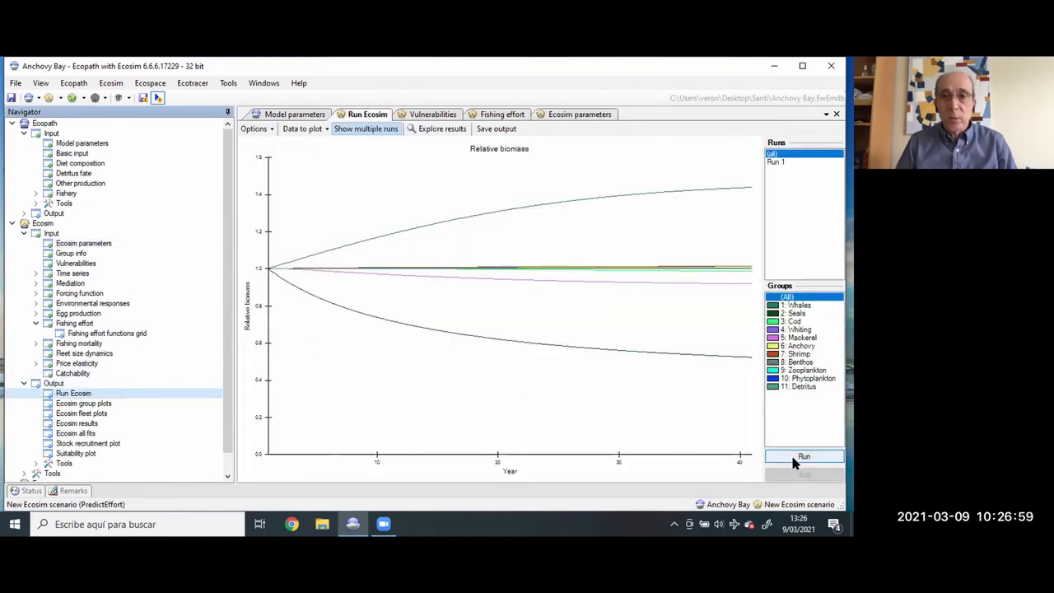
click(794, 459)
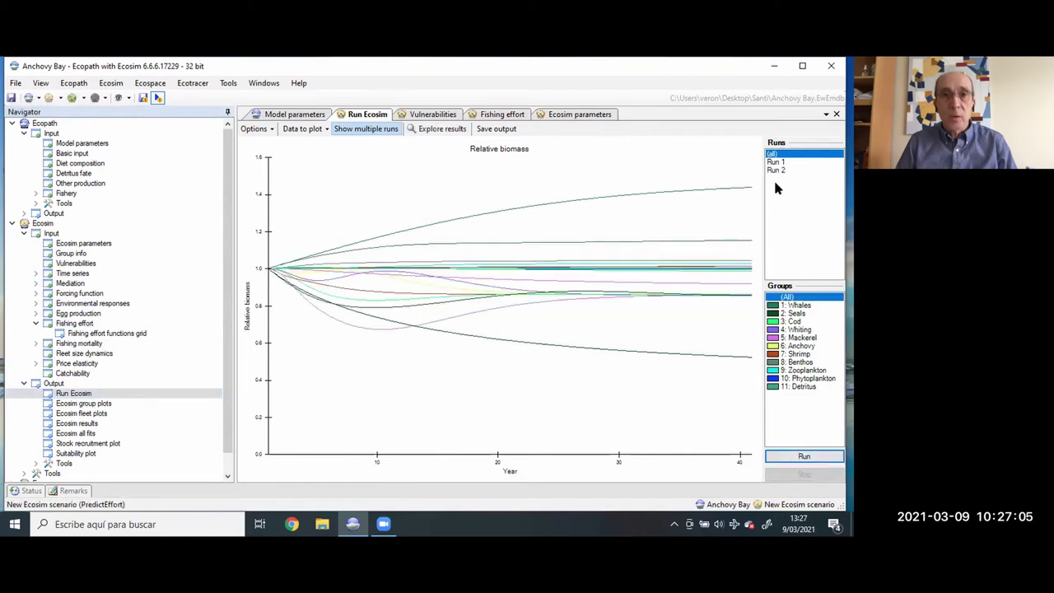
Highlight Run 2 in the relative biomass plot and rerun Ecosim as a fresh single run with the multiple-runs display restarted
click(778, 170)
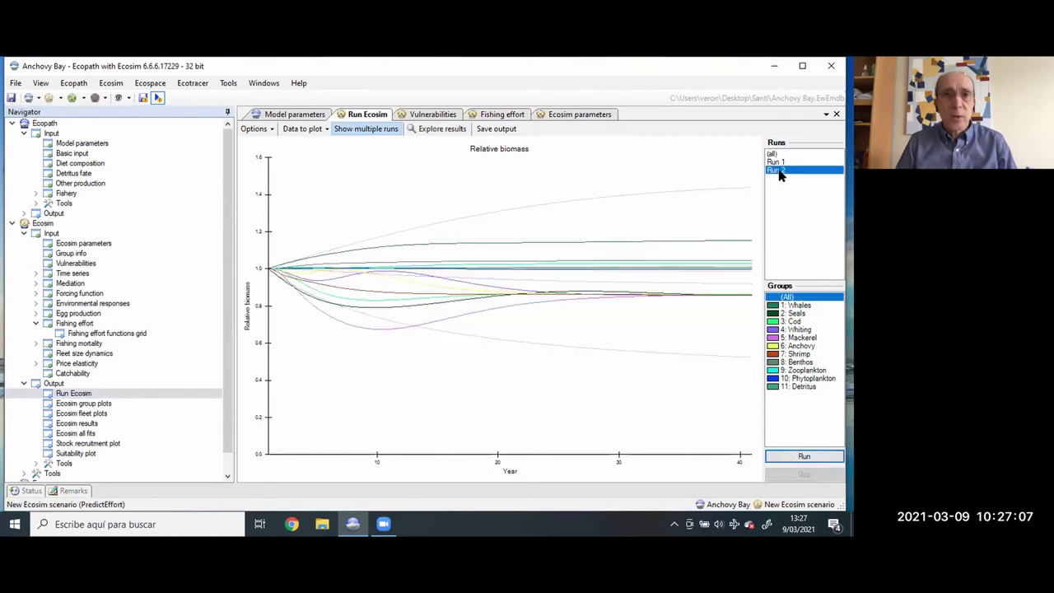
click(376, 131)
click(816, 453)
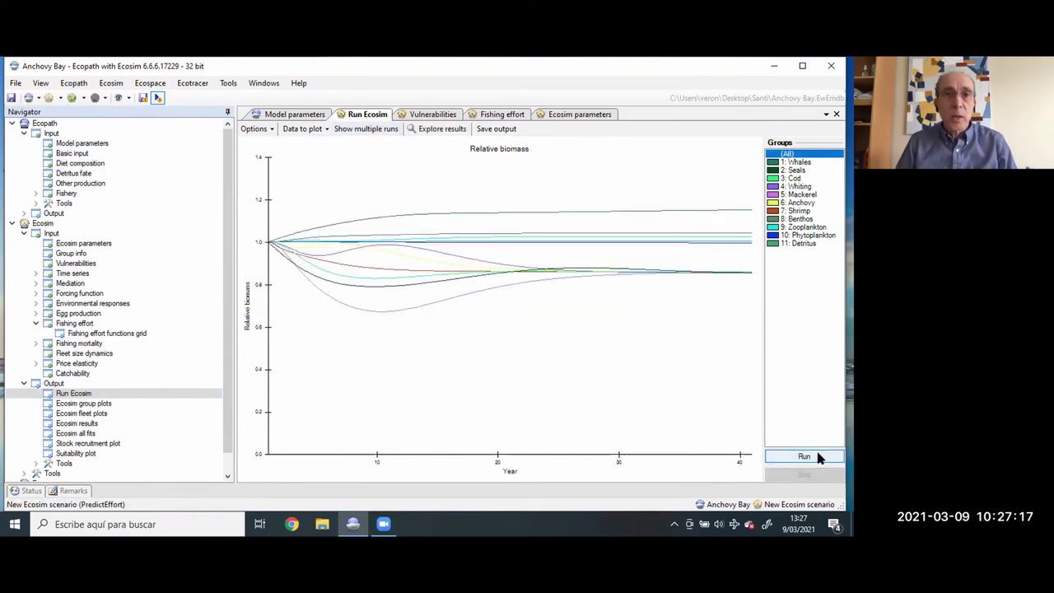
click(339, 126)
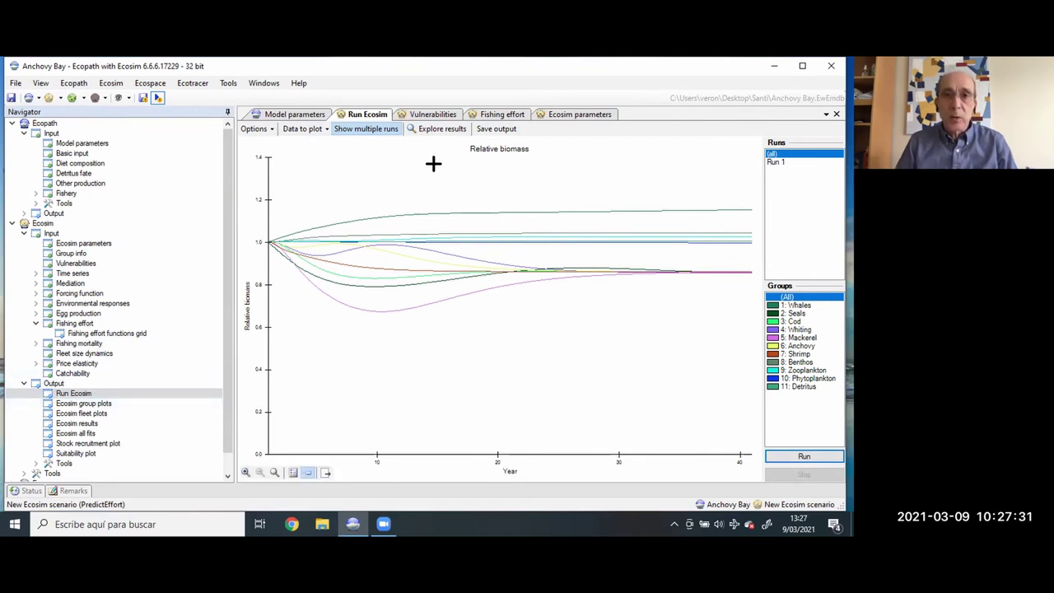
Highlight the relative biomass curves of Whales, Anchovy and Mackerel one after another
click(799, 307)
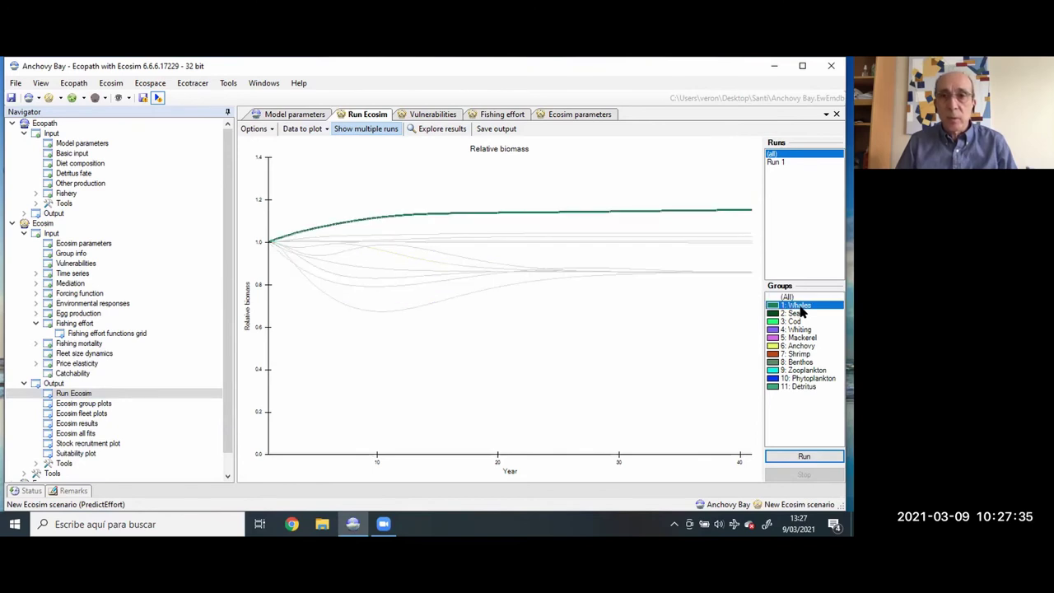
double_click(799, 308)
click(634, 416)
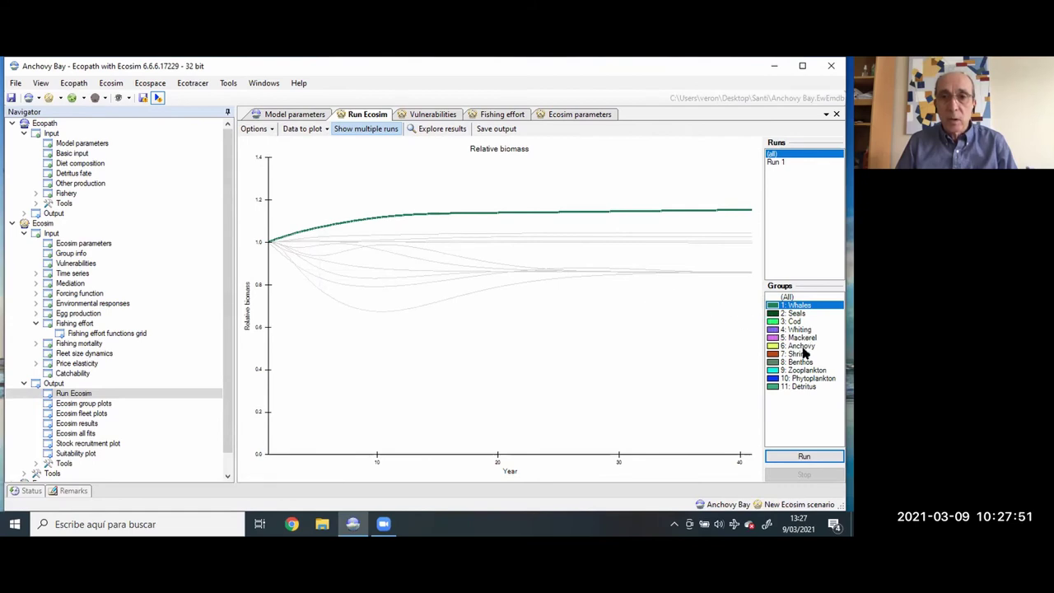
click(804, 346)
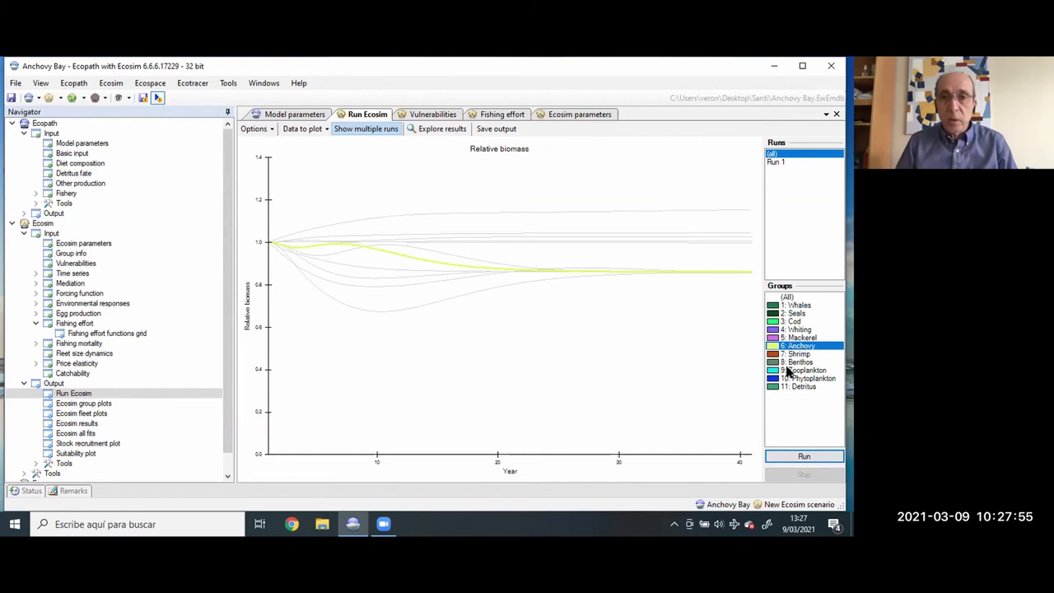
click(804, 338)
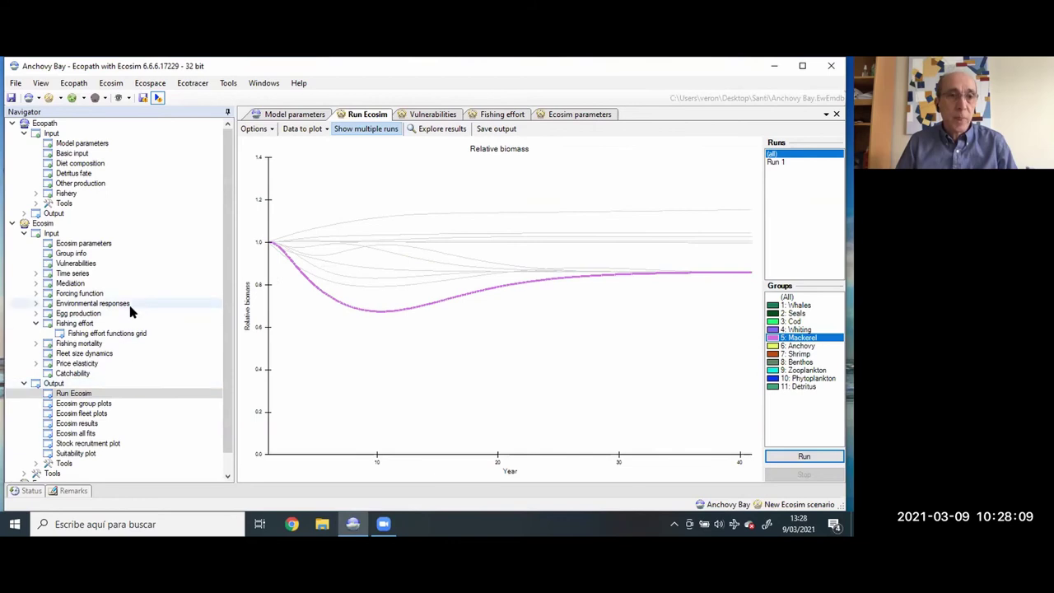
Examine the fishing effort functions grid and the effort curves of Sealers, Trawlers, Shrimpers and Bait boats
click(85, 331)
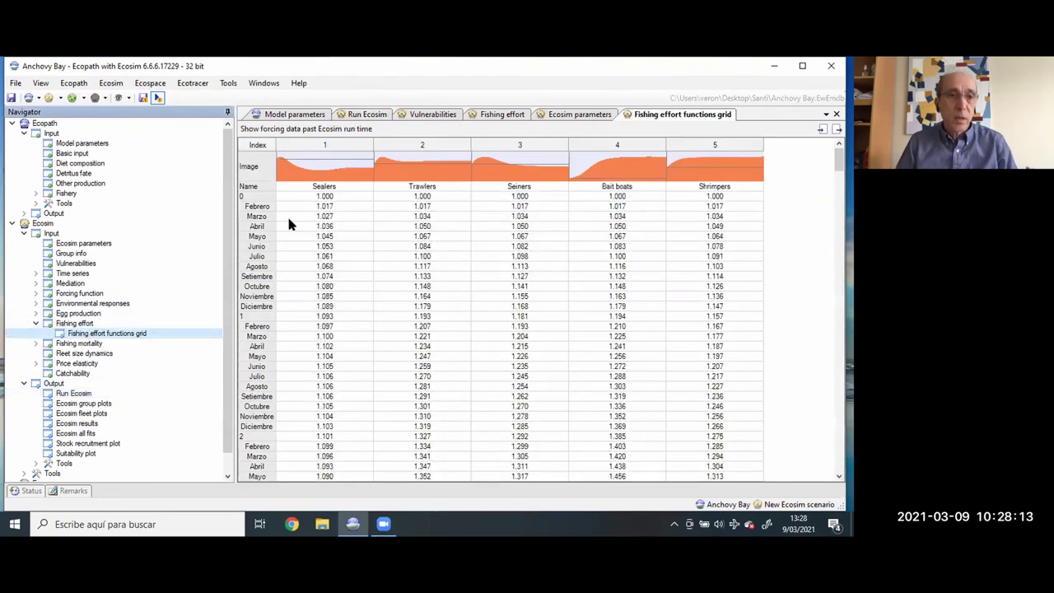
double_click(85, 325)
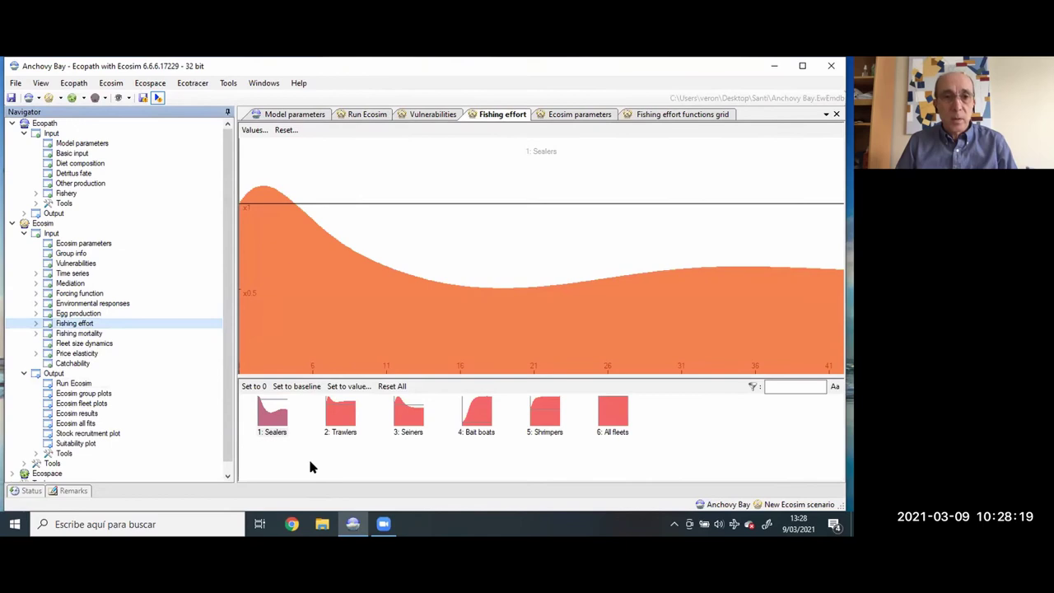
click(280, 433)
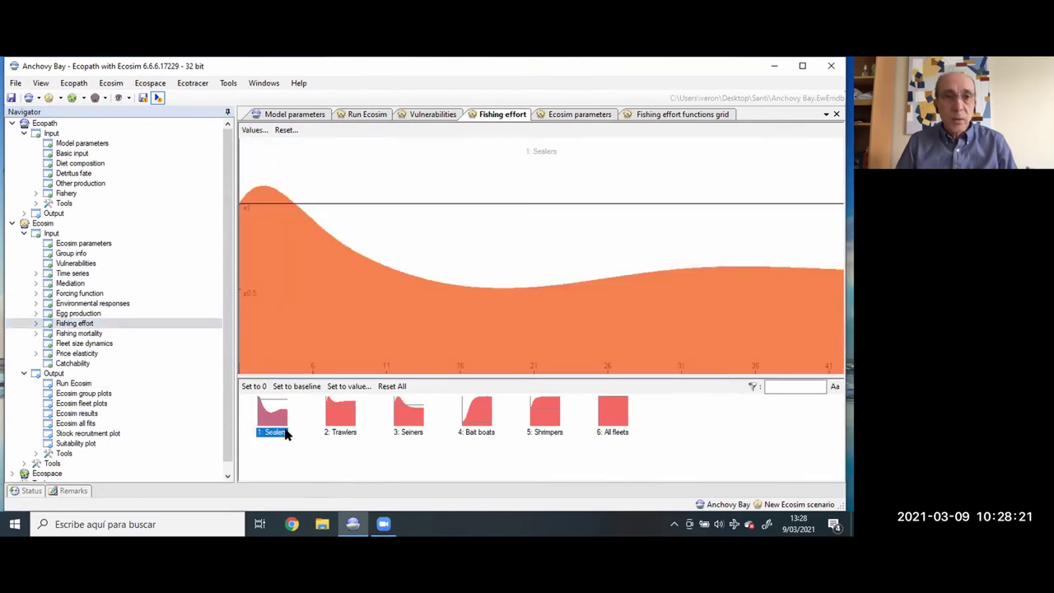
click(348, 436)
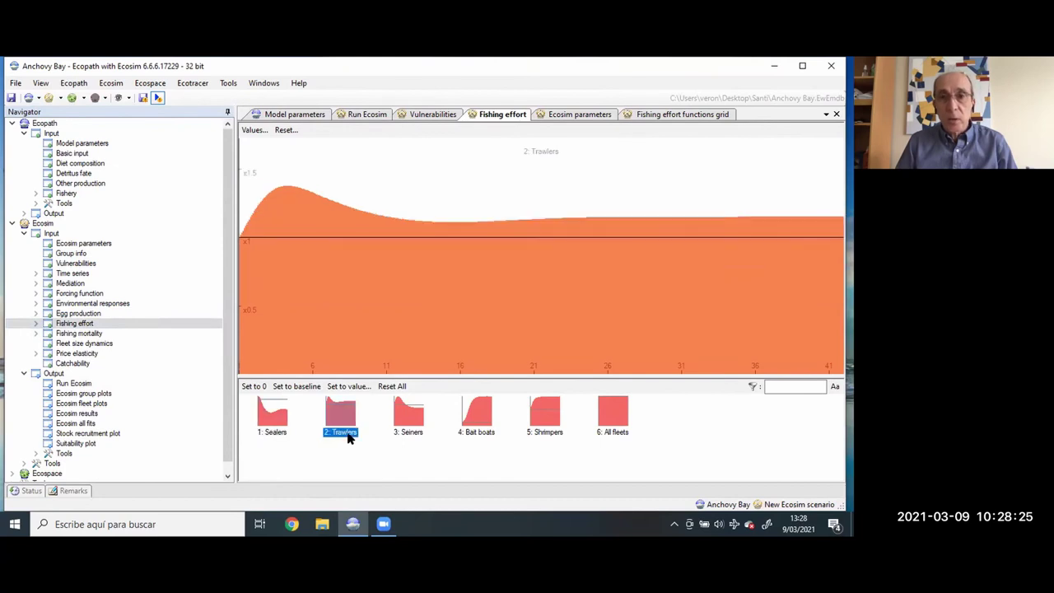
click(287, 434)
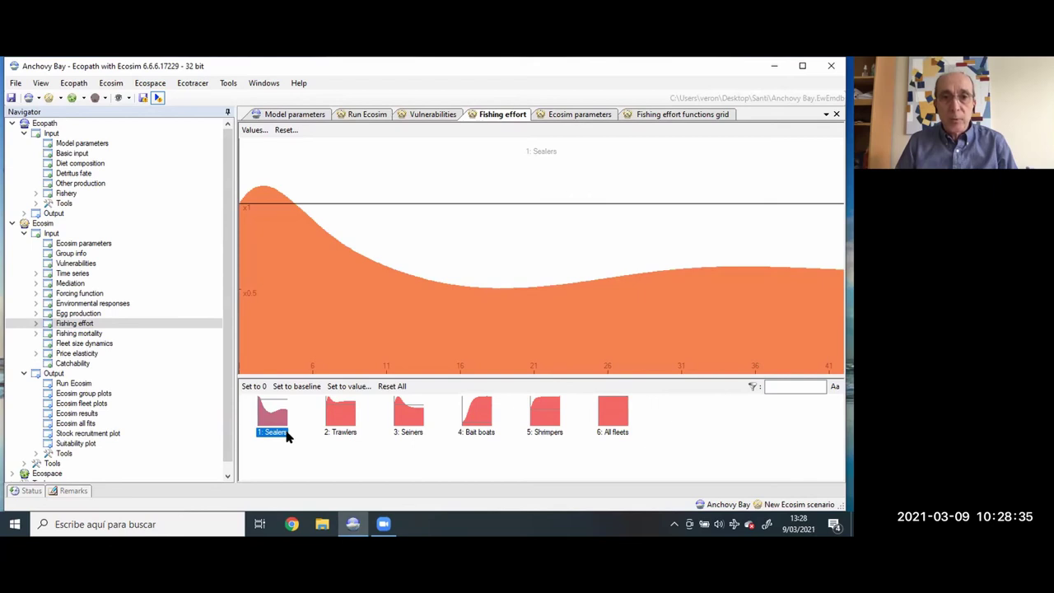
click(472, 432)
click(545, 426)
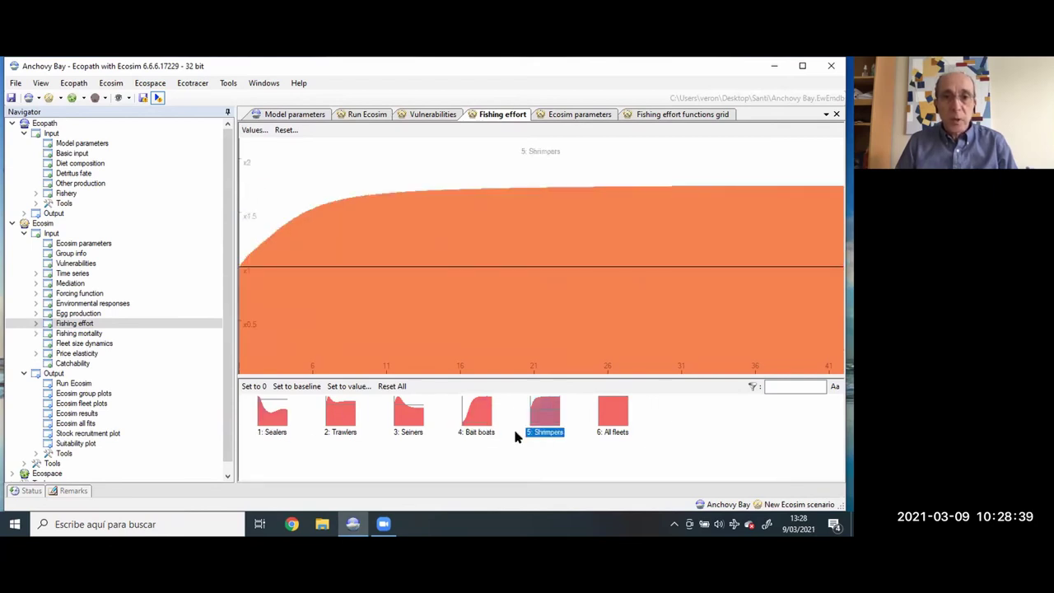
click(482, 433)
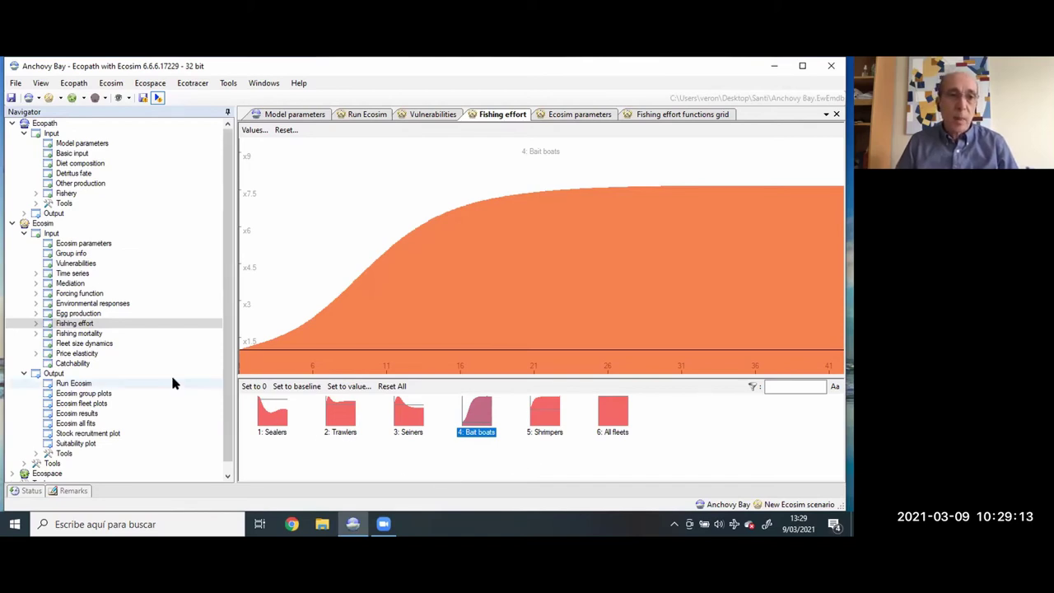
Change the Ecosim plot data to absolute value and run the simulation for all groups
click(137, 384)
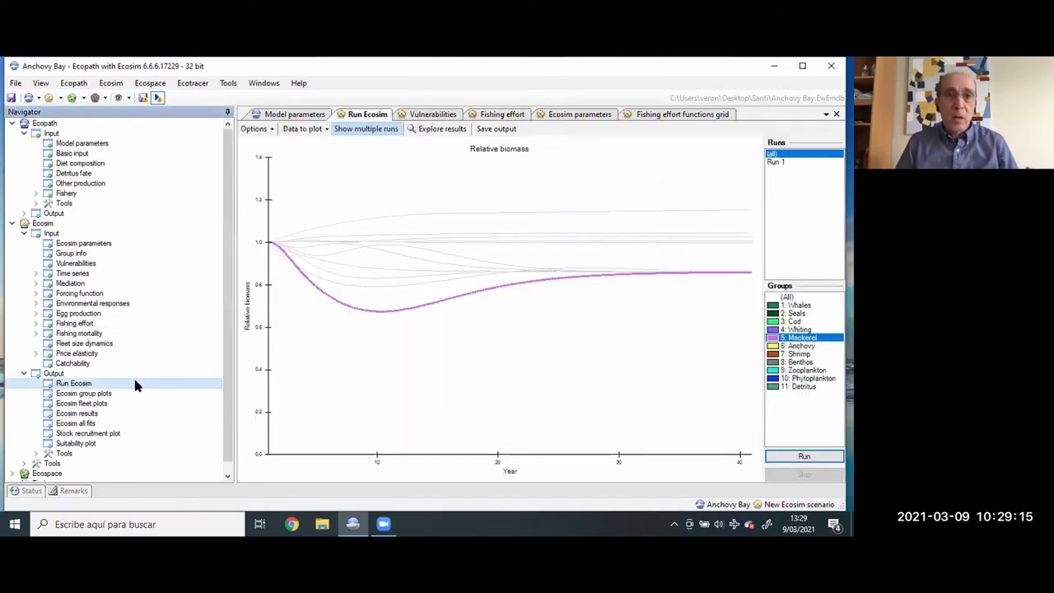
click(302, 130)
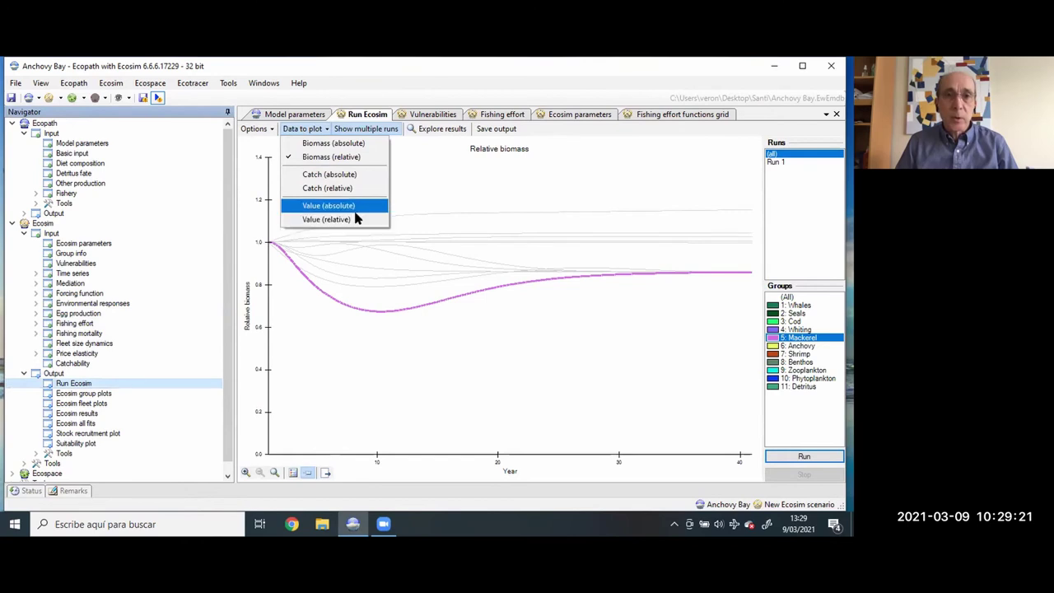
click(356, 205)
click(804, 457)
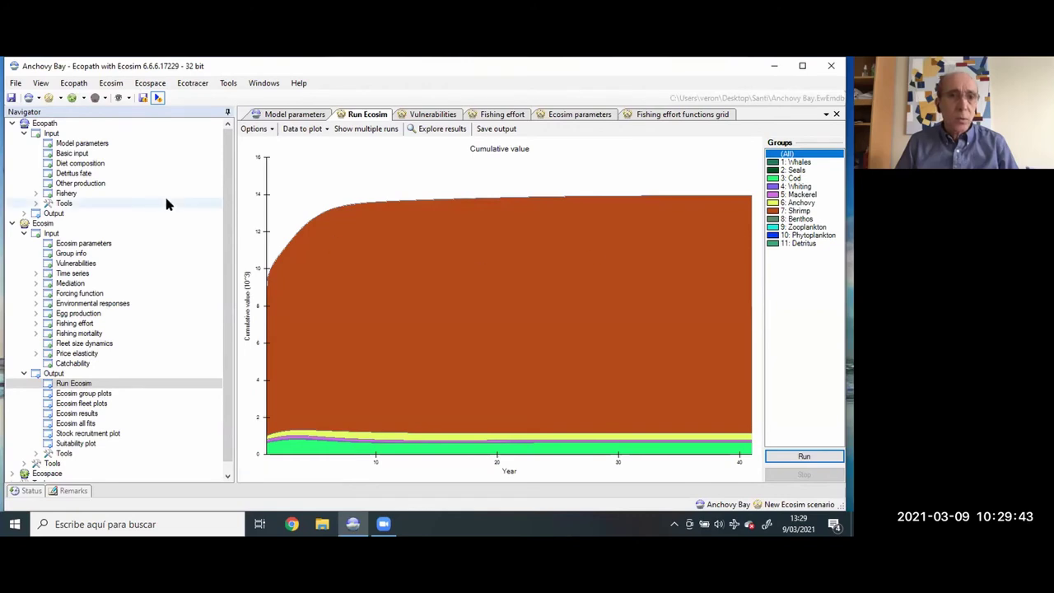
Check the fleet/effort dynamics setting in the Ecosim parameters and rerun the cumulative value plot
click(116, 240)
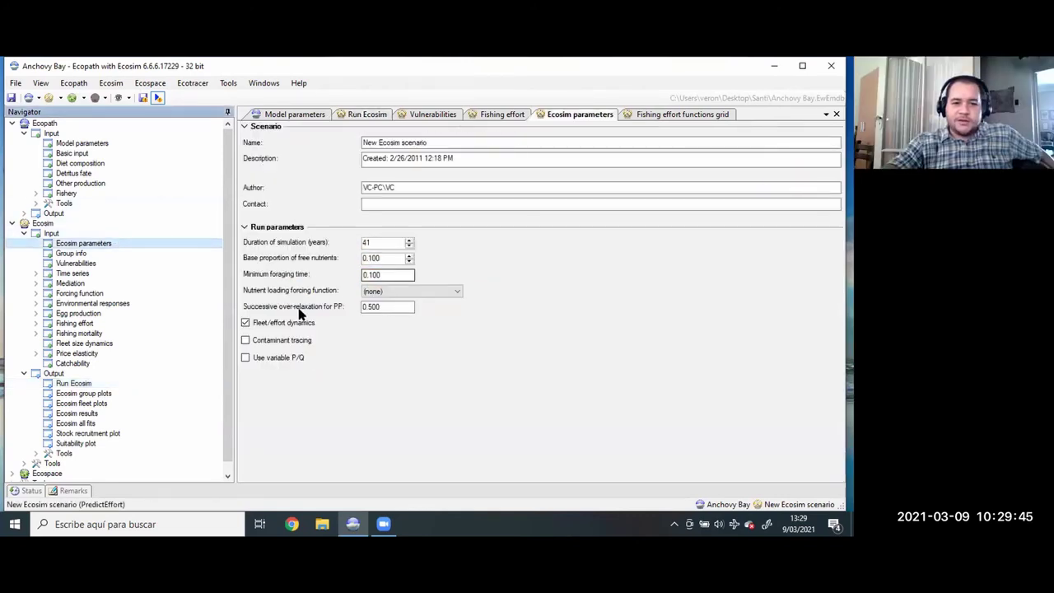
click(76, 383)
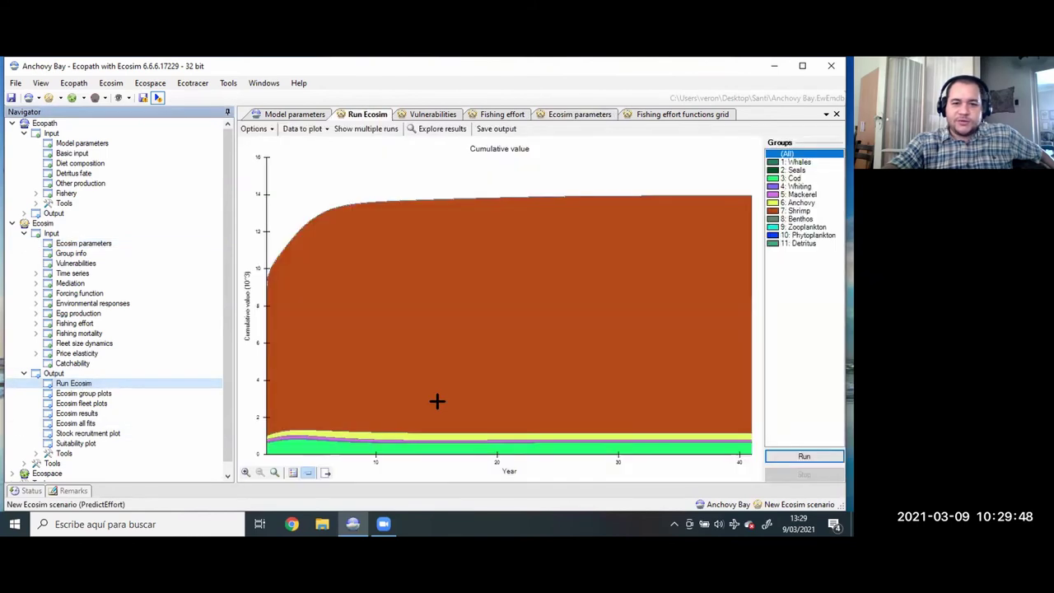
click(804, 457)
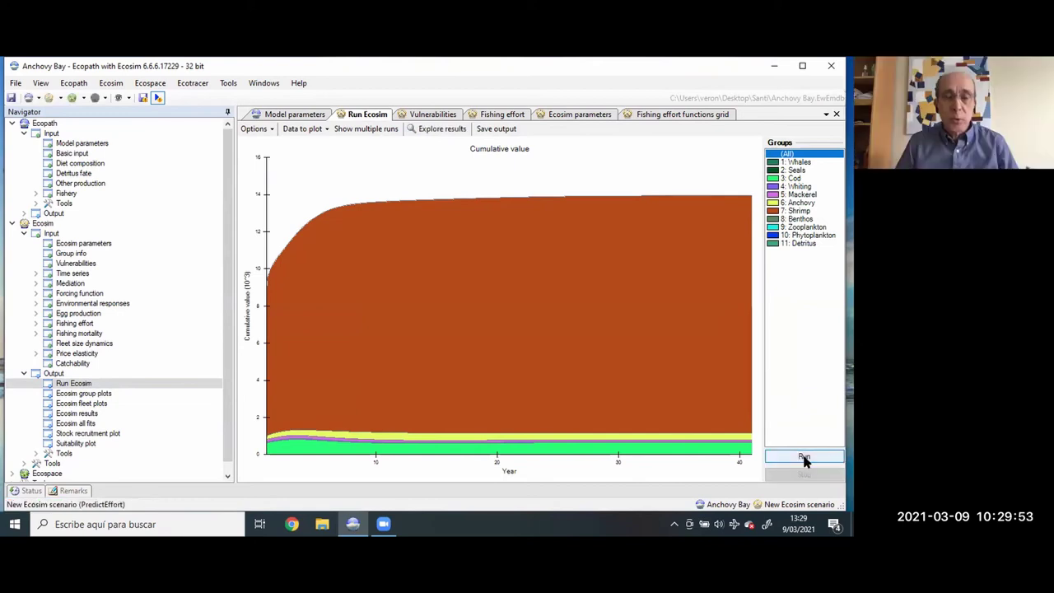
click(85, 242)
click(245, 322)
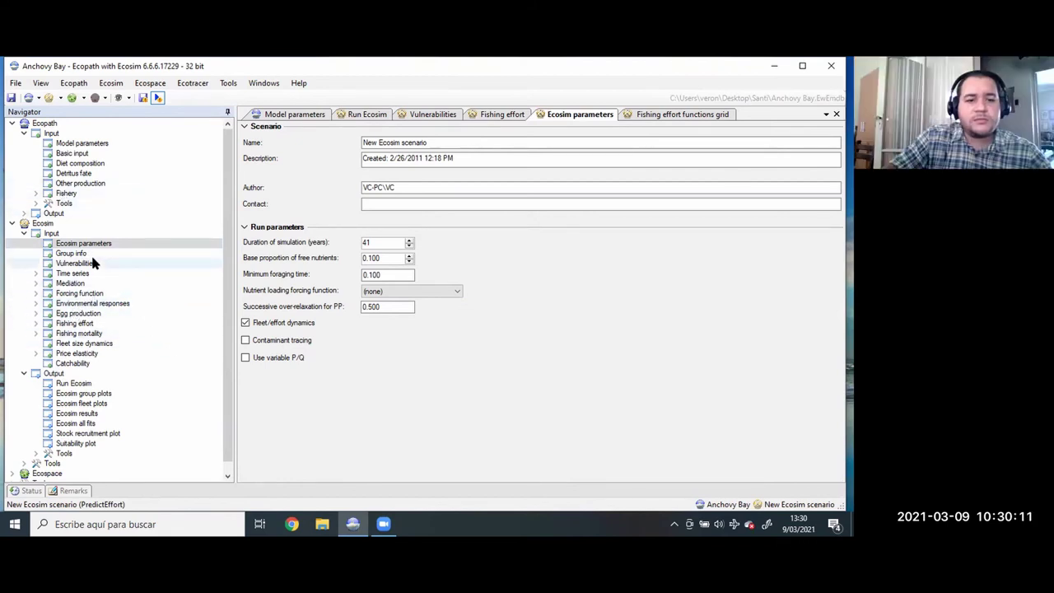
Set the Shrimpers' off-vessel price for Shrimp to 1700 in the Ecopath fishery input
click(37, 194)
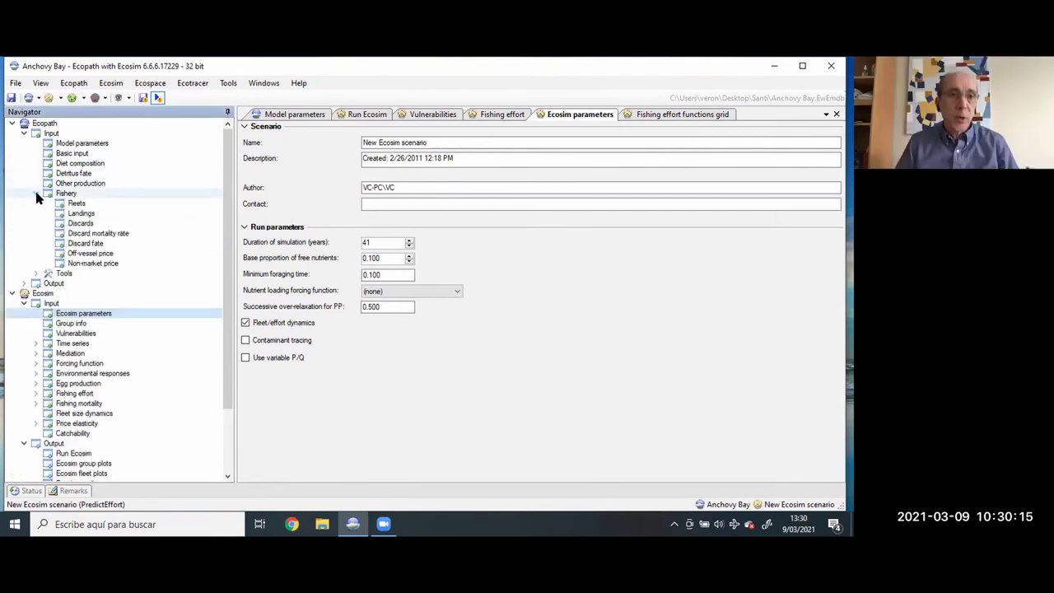
click(94, 256)
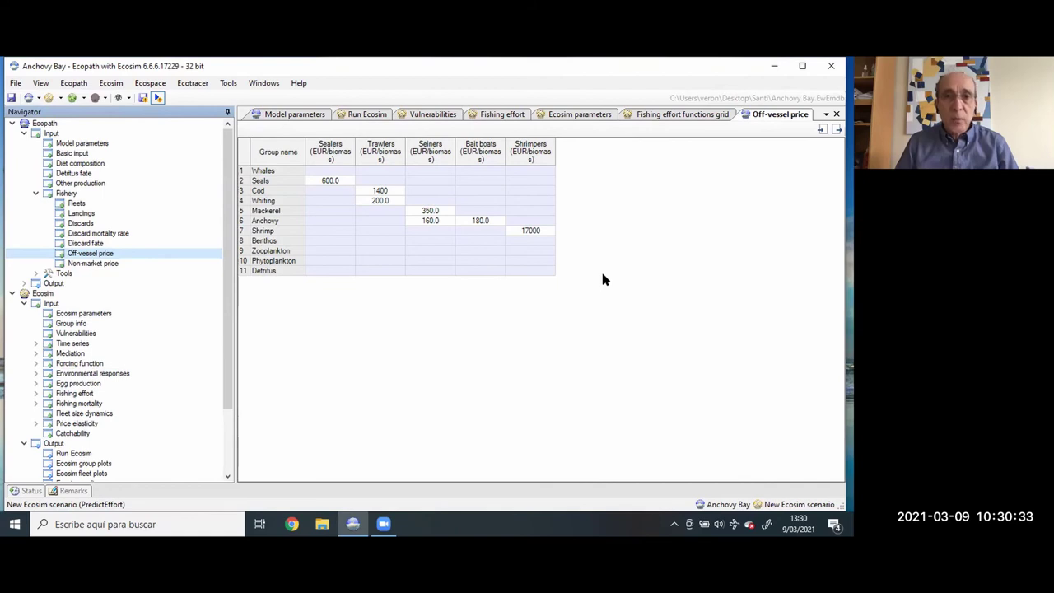
click(535, 229)
key(End)
key(BackSpace)
key(Return)
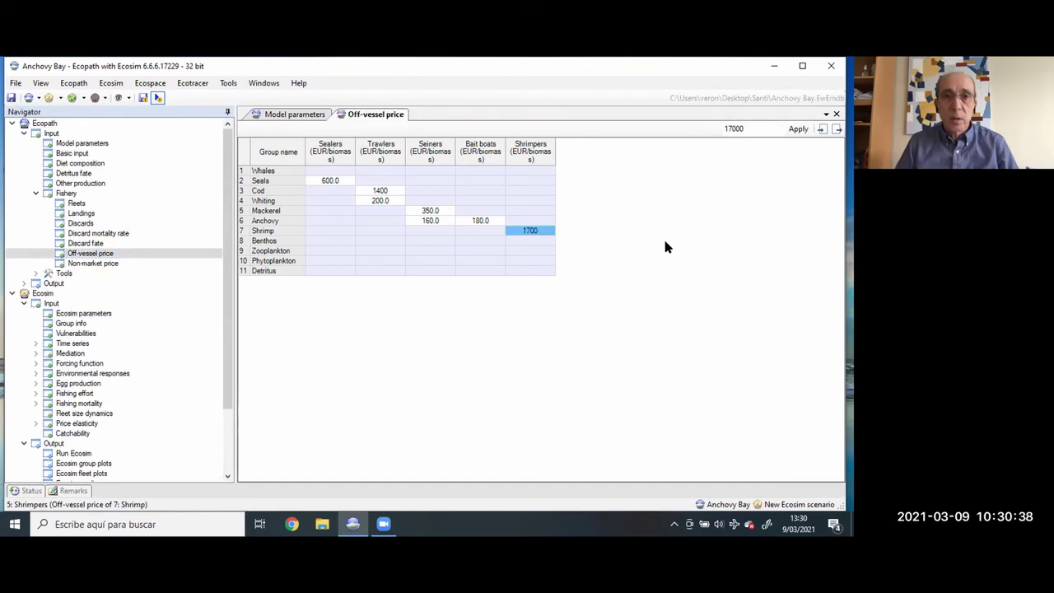
Run Ecosim with the changed shrimp price, plotting the absolute value of all groups
click(75, 453)
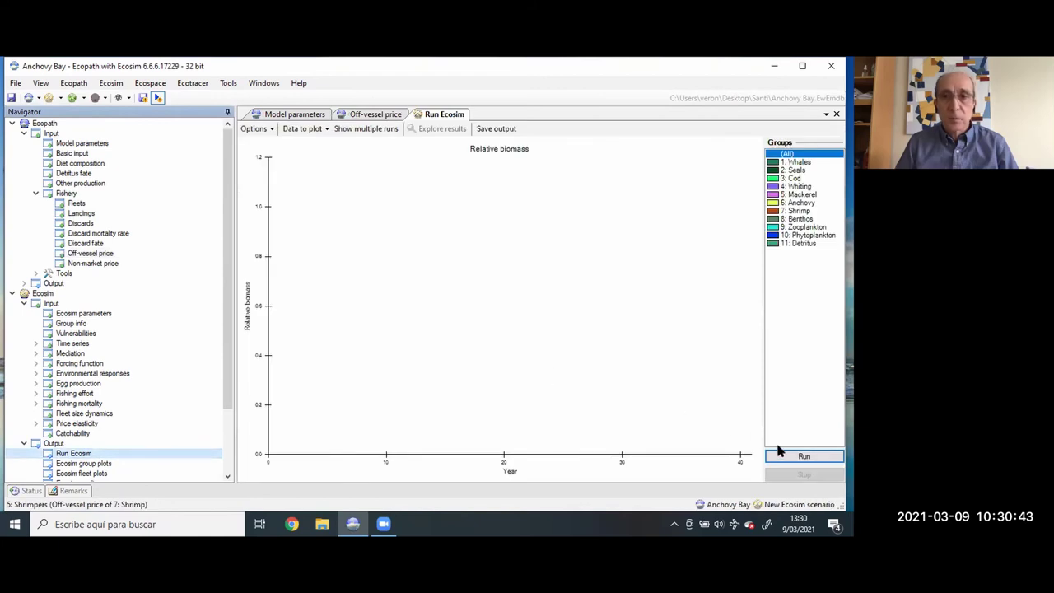
click(376, 129)
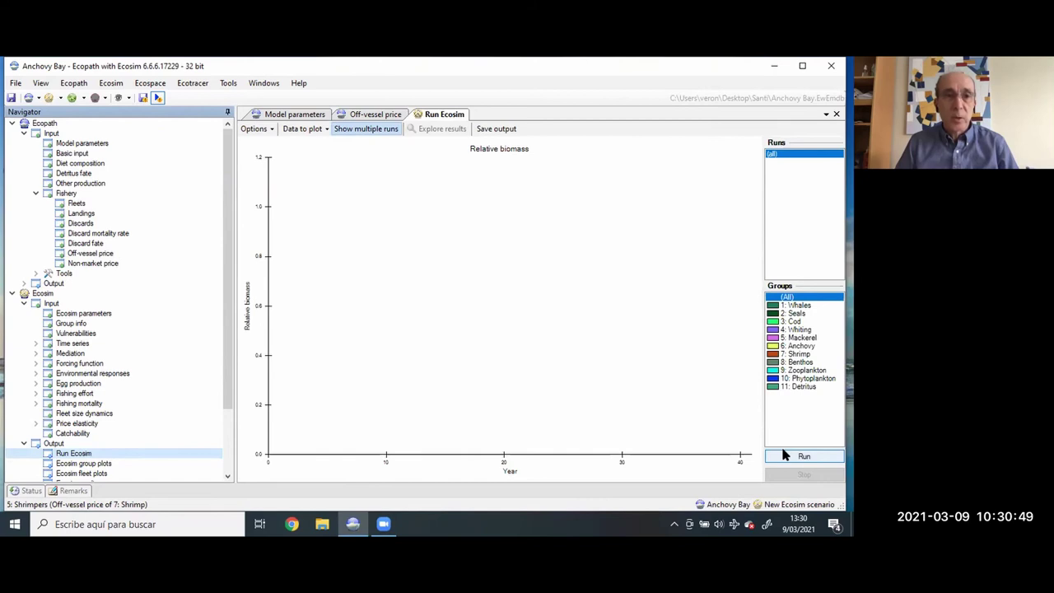
click(306, 130)
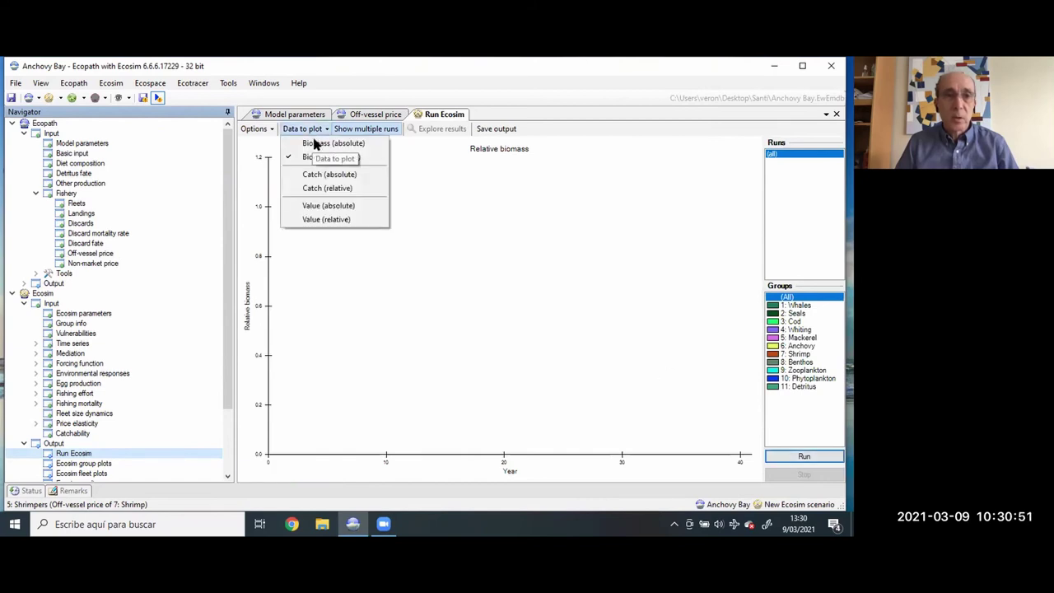
click(316, 210)
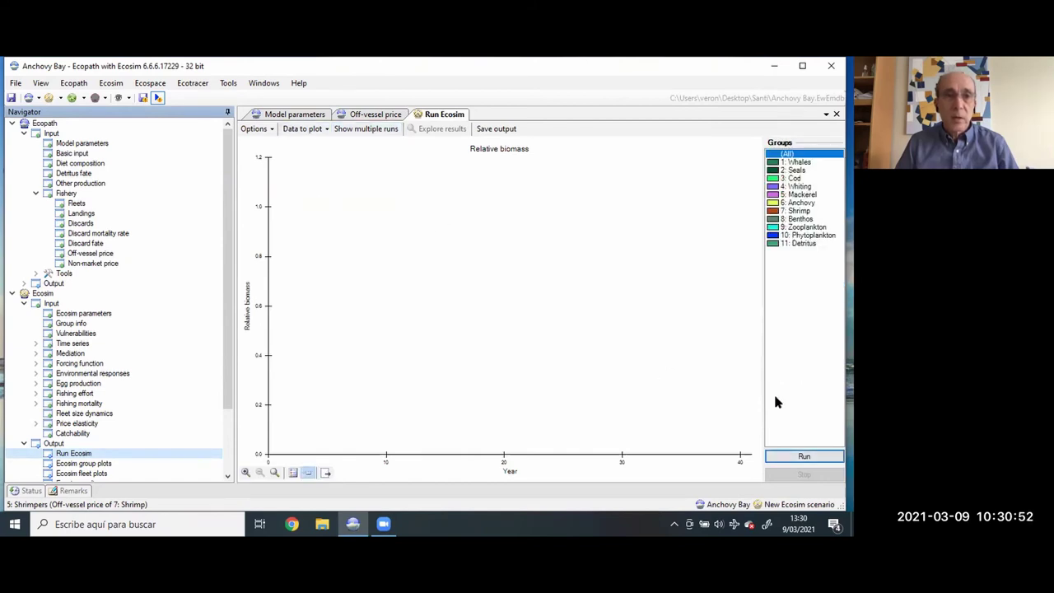
click(803, 458)
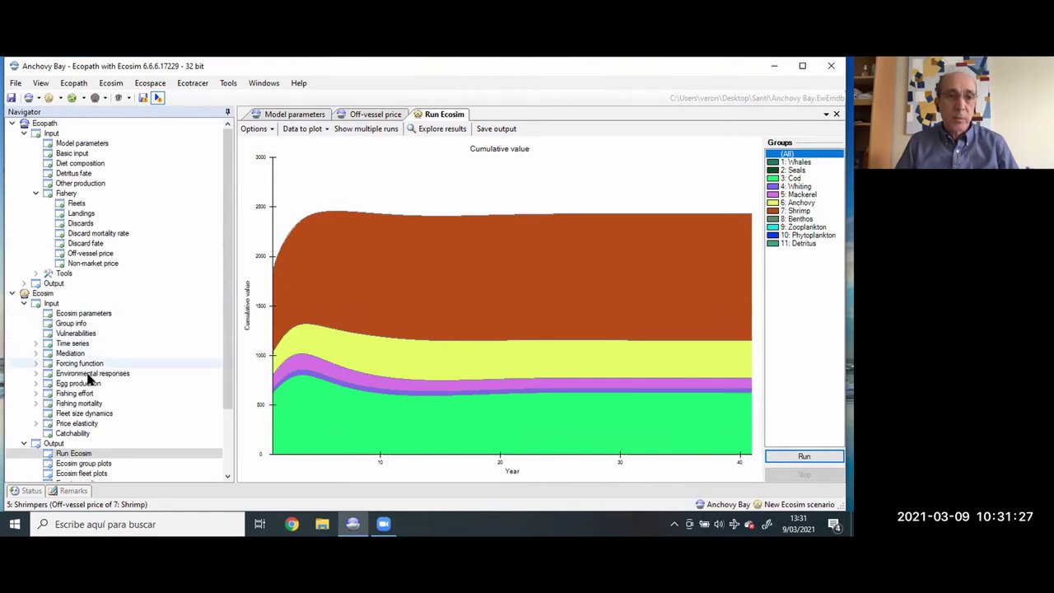
View the fleet size dynamics table and the fishing effort curve of the Bait boats
click(91, 416)
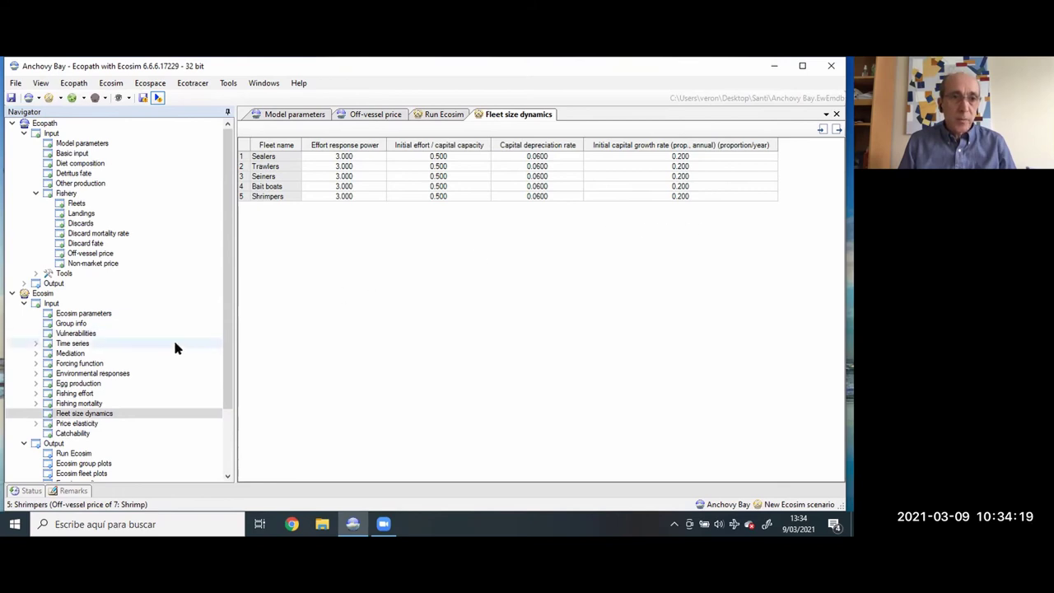
double_click(70, 394)
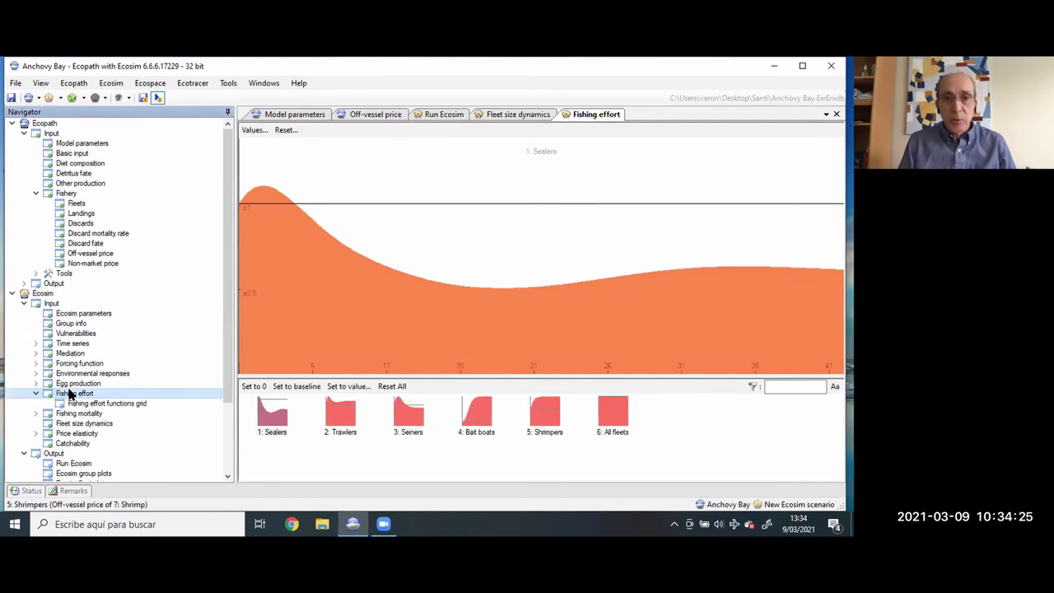
click(488, 432)
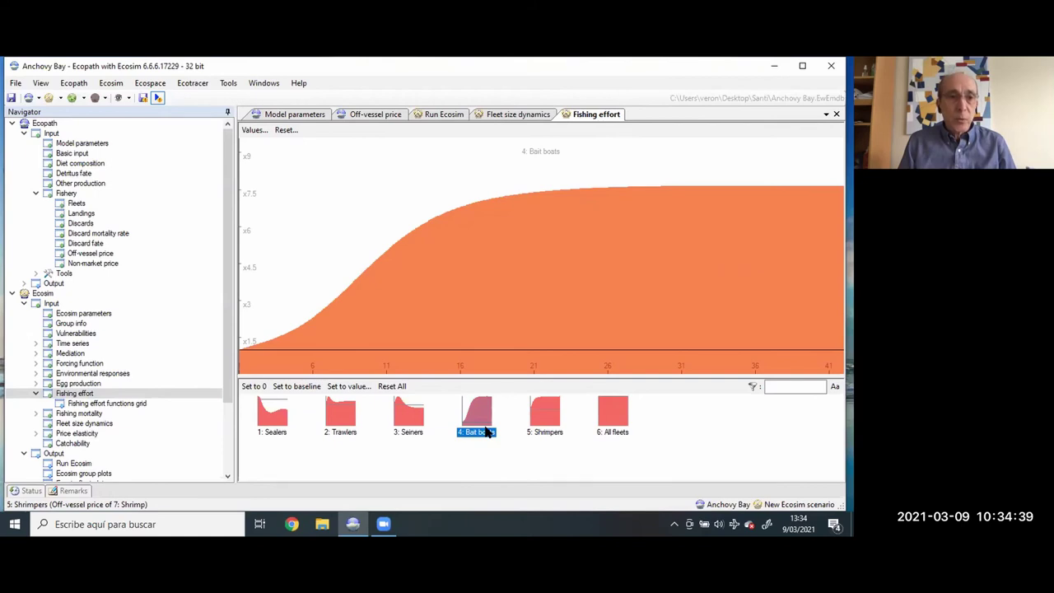
Examine the Bait boats' fleet size dynamics parameters, from effort response power to initial capital growth rate
click(89, 423)
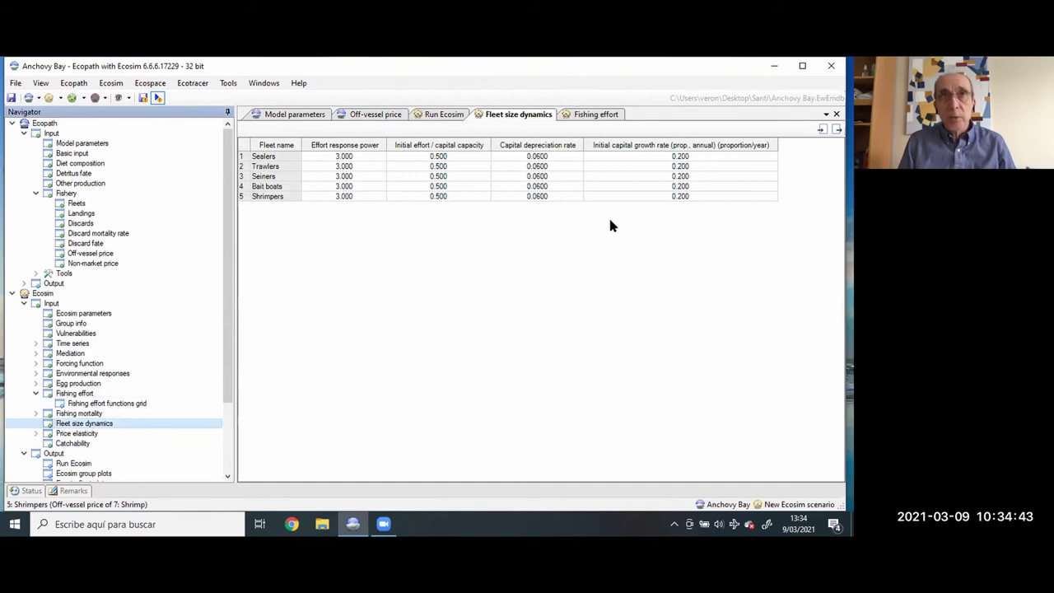
click(370, 187)
key(Tab)
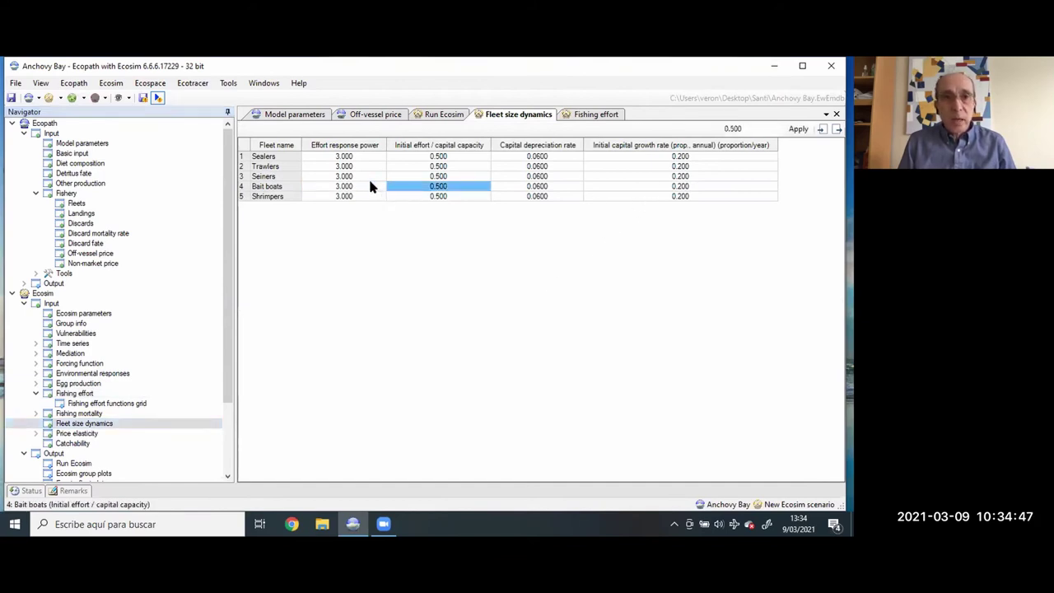
click(369, 187)
key(Tab)
key(Tab)
key(Tab)
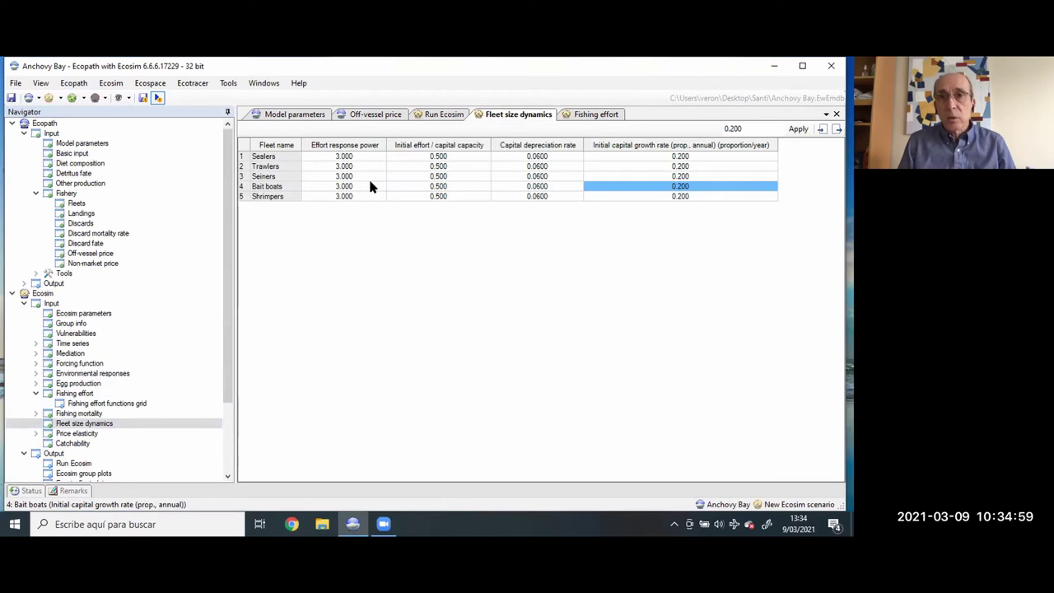
Set the initial capital growth rate of the Bait boats and the Seiners to 0.05 in the fleet size dynamics table
text(0.5)
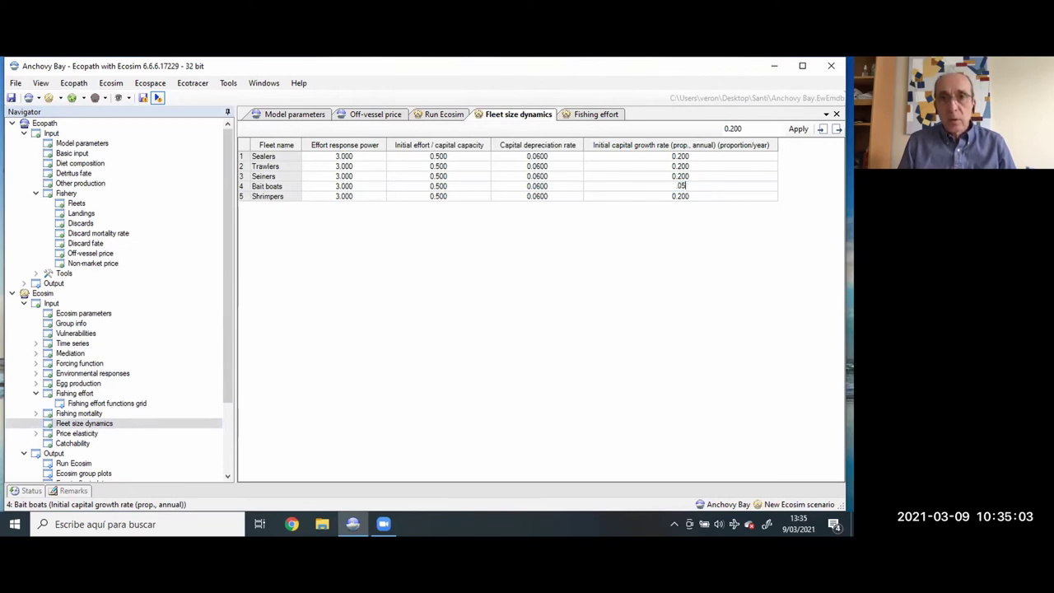
key(Return)
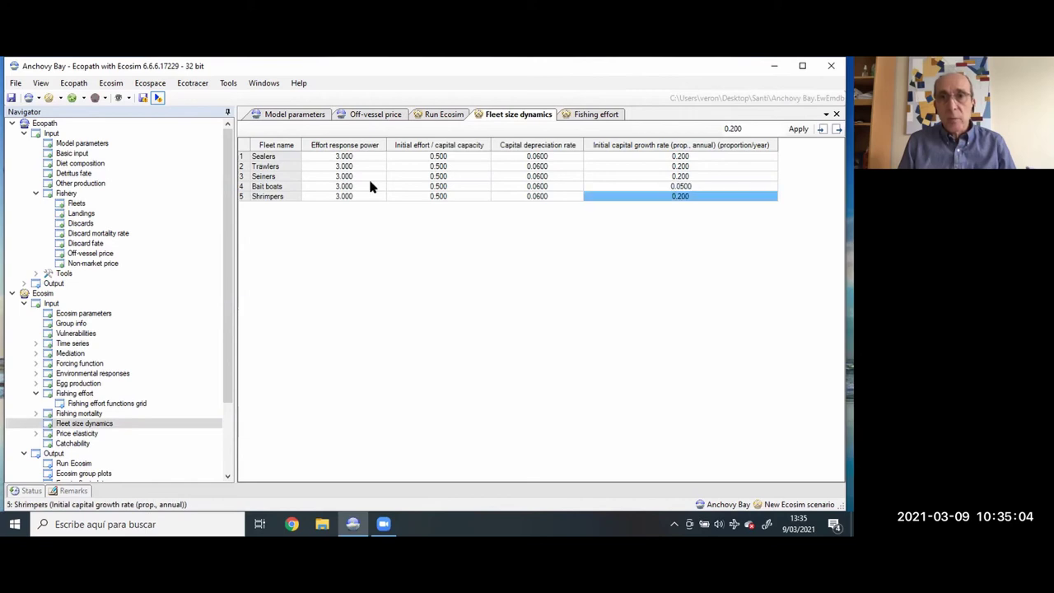
click(670, 176)
text(0.05)
key(Return)
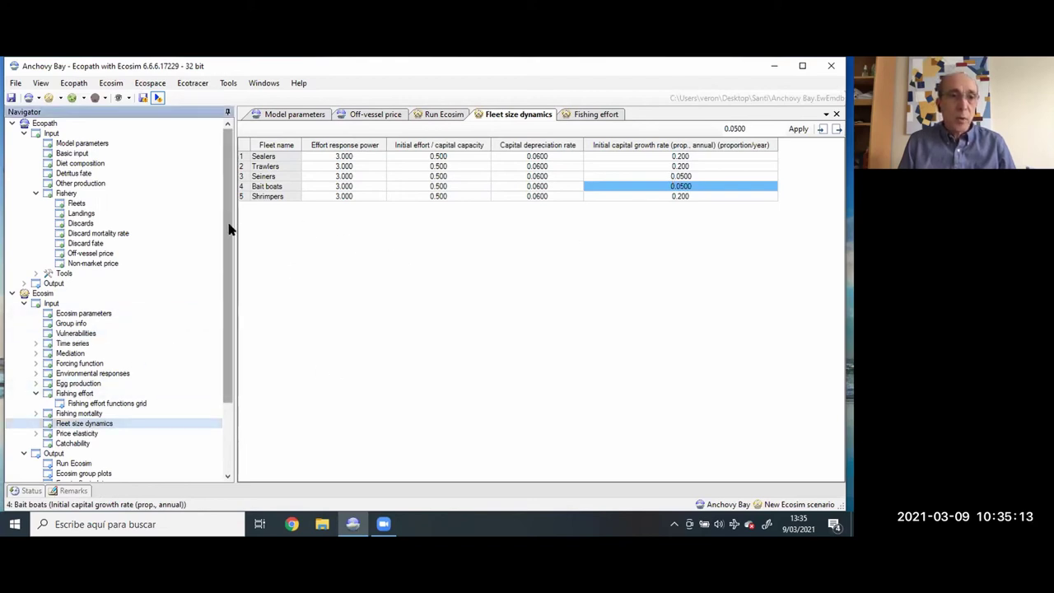
Run Ecosim with the lower capital growth rates and view the Bait boats' fishing effort curve
drag(228, 224, 214, 291)
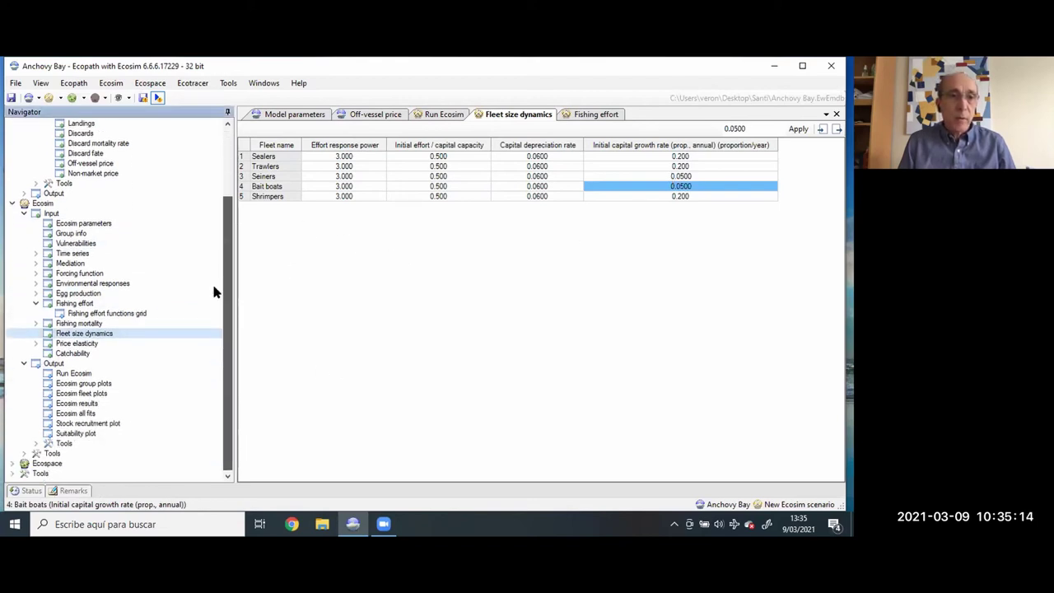
click(87, 372)
click(802, 458)
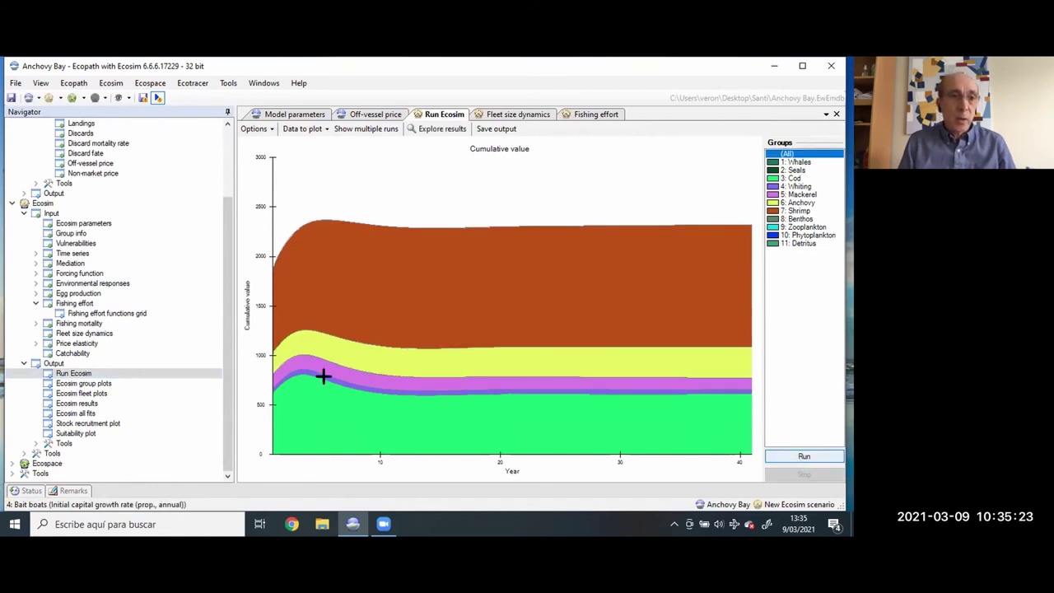
click(108, 313)
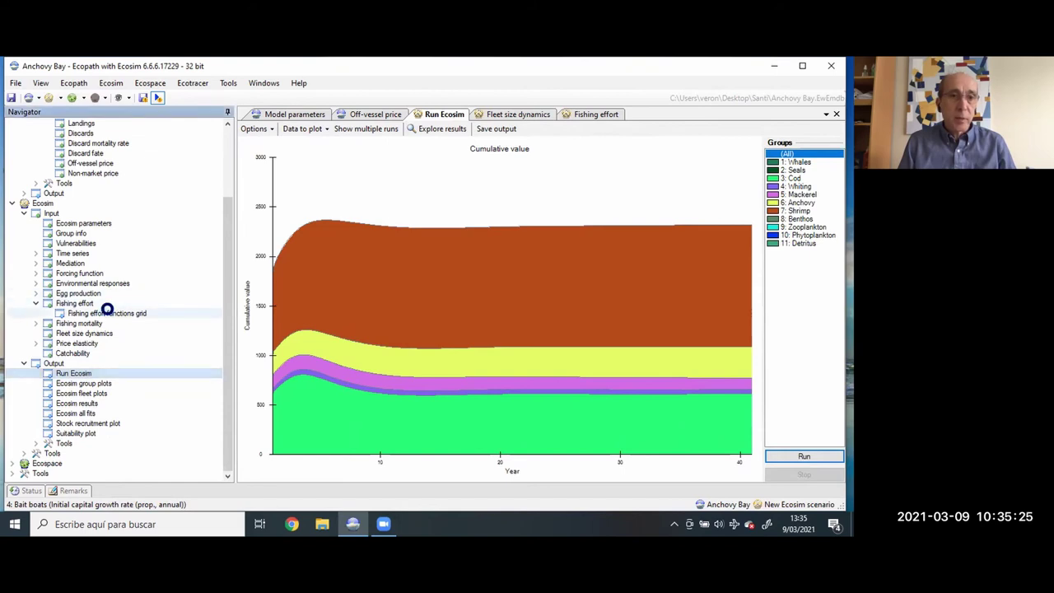
click(76, 303)
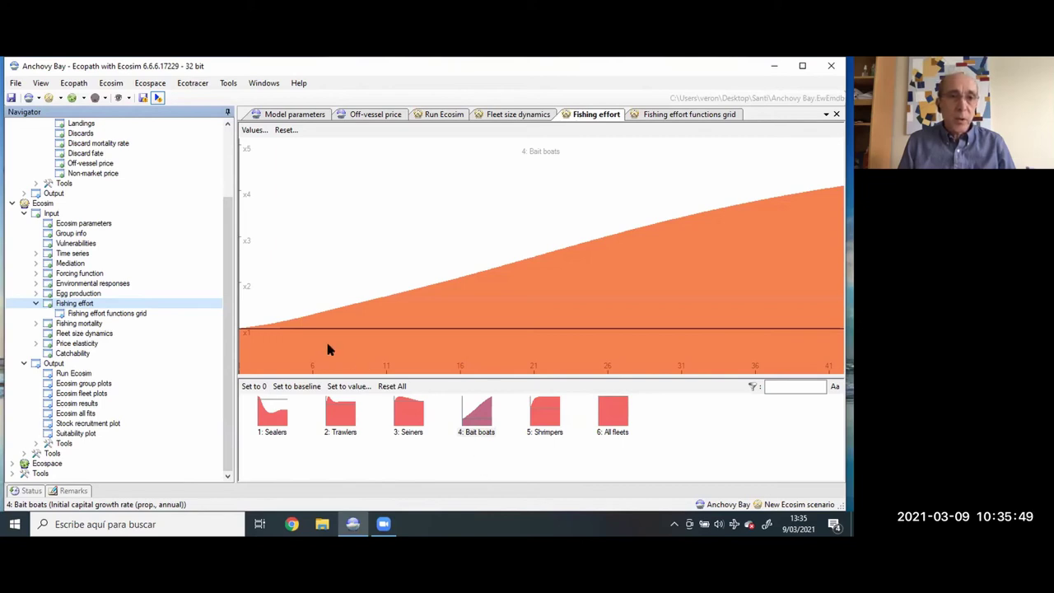
Set the initial effort / capital capacity of the Bait boats and the Seiners to 0.9 in the fleet size dynamics table
click(141, 334)
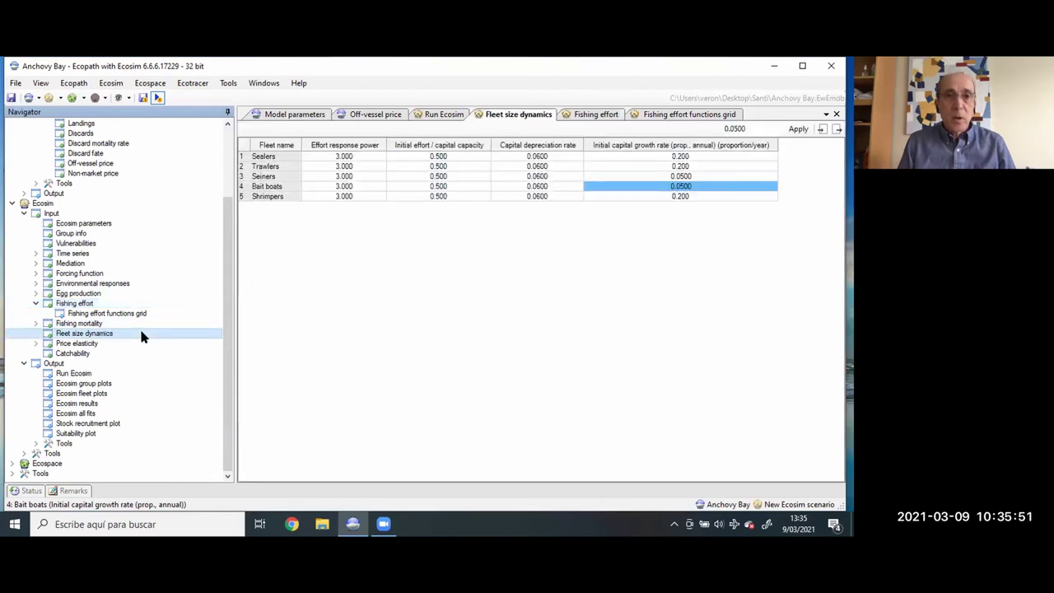
click(434, 320)
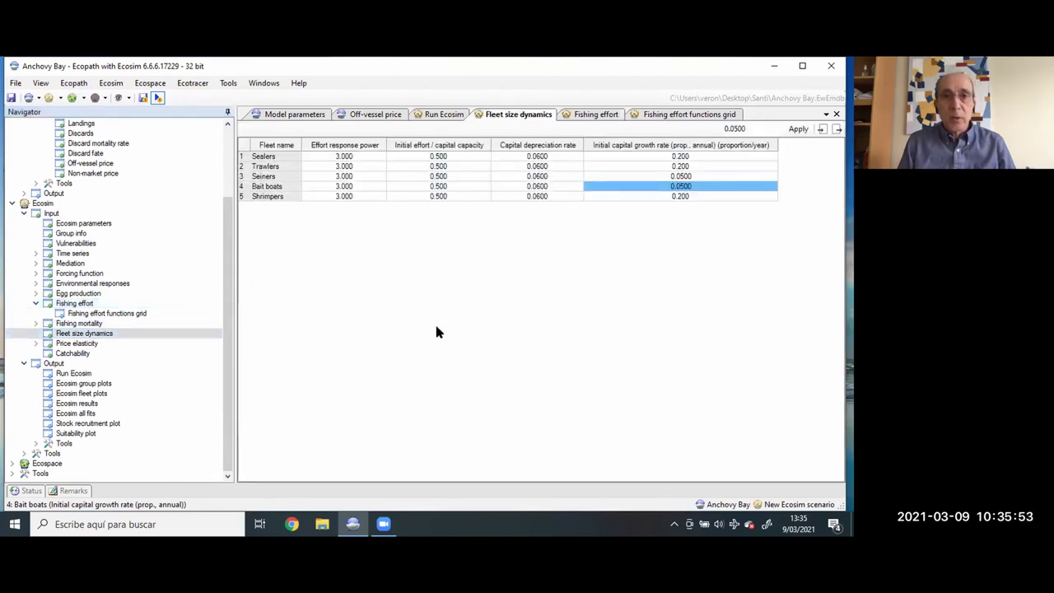
click(442, 187)
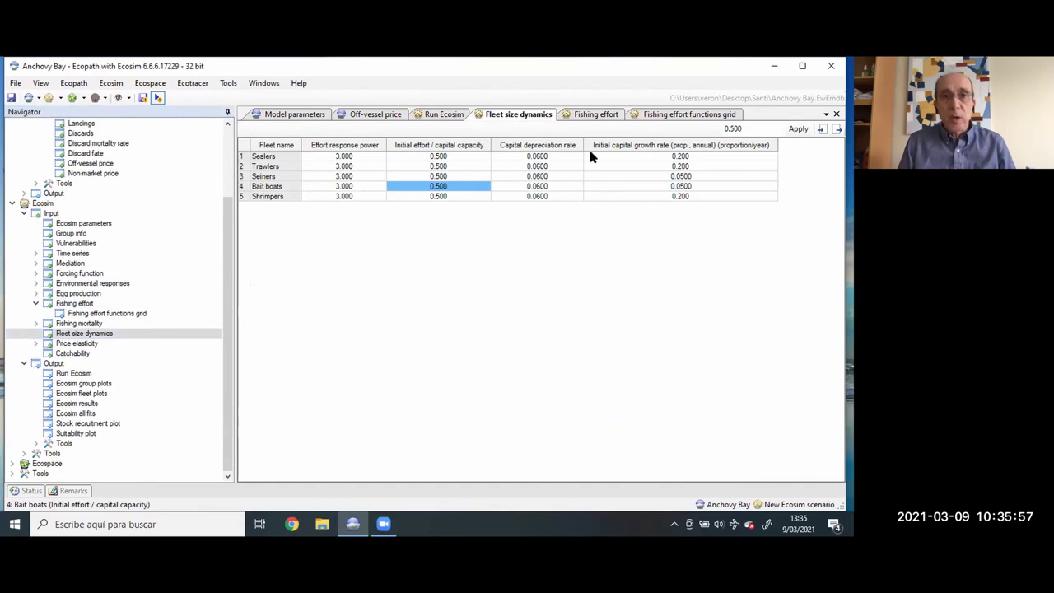
text(9)
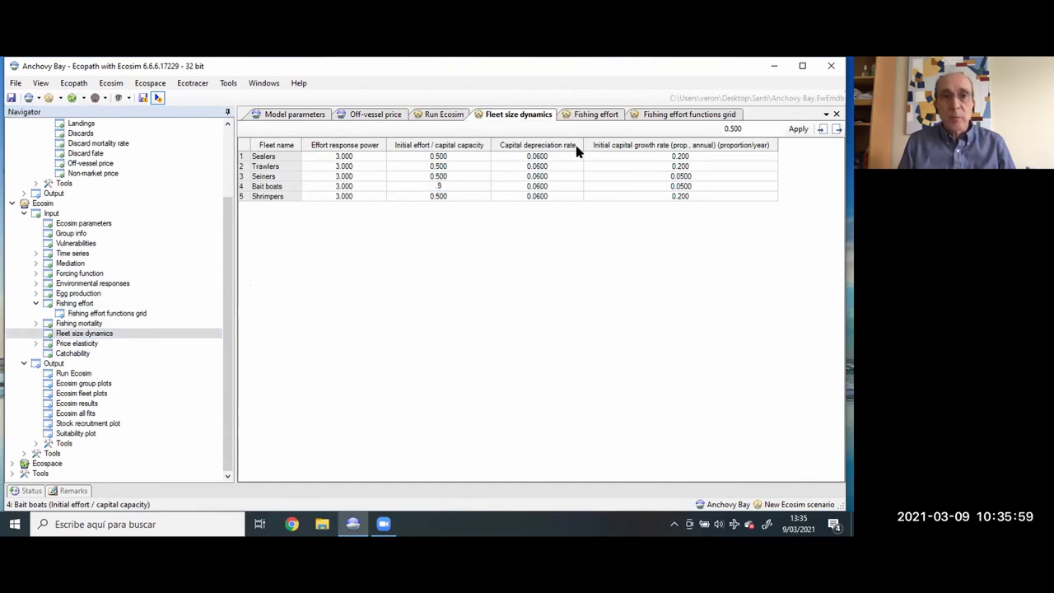
click(452, 175)
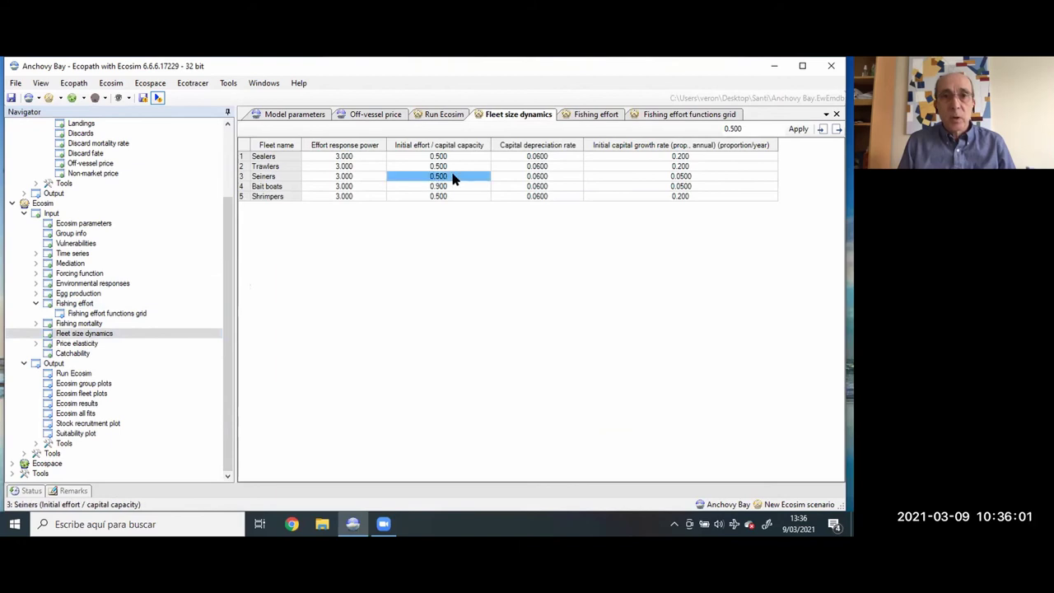
text(9)
click(437, 236)
Run Ecosim with the higher effort-to-capacity ratios and view the fishing effort grid and the Bait boats' effort curve
click(87, 373)
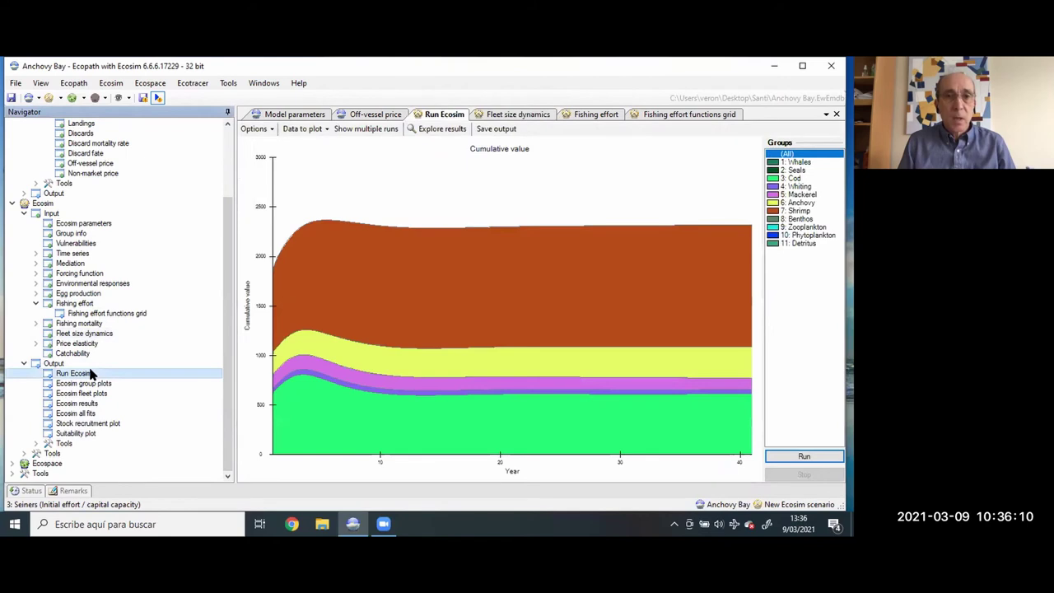
click(785, 461)
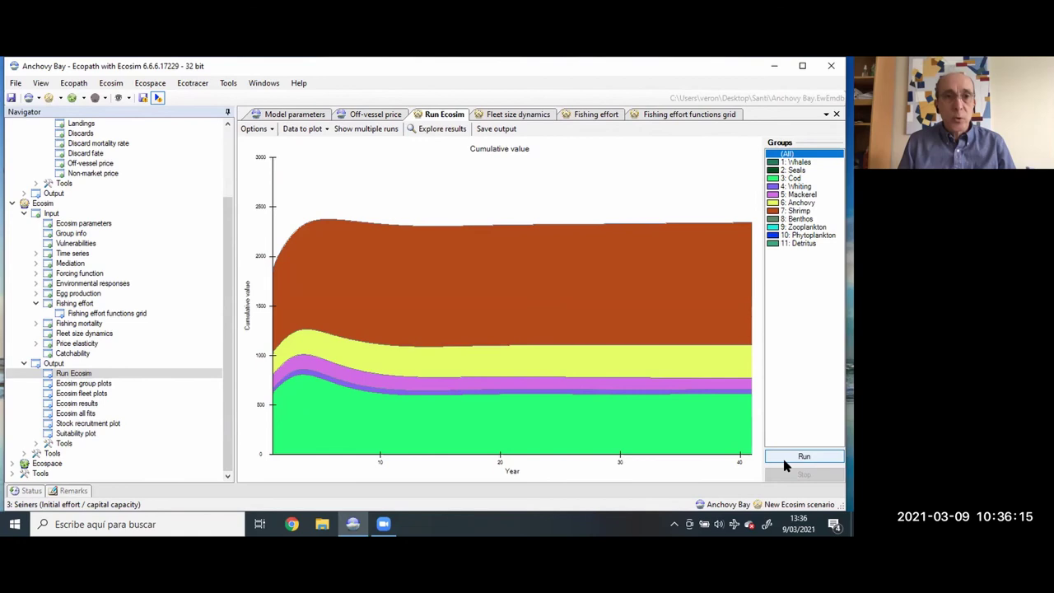
click(142, 315)
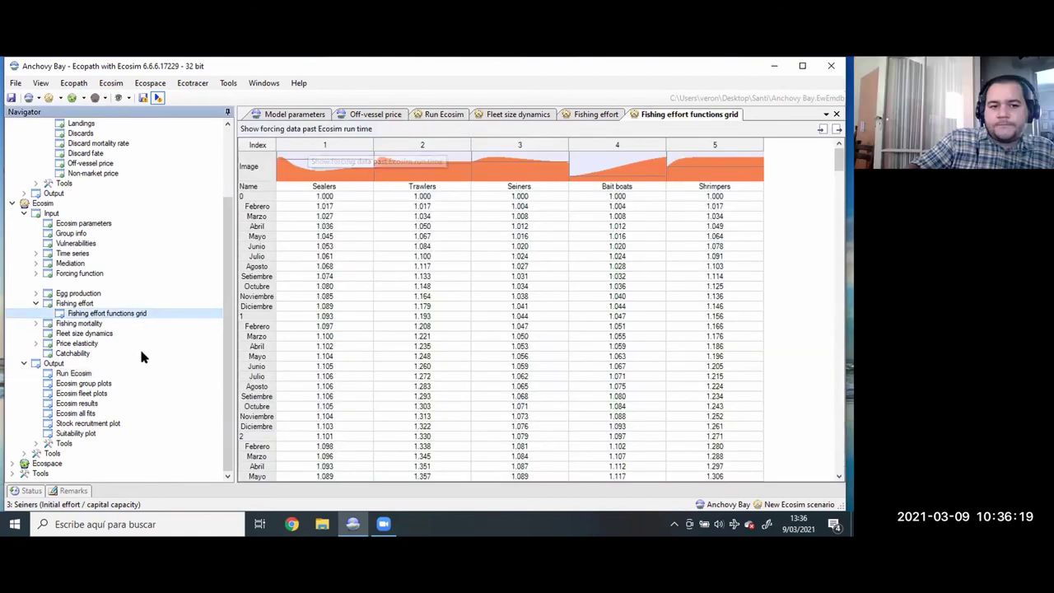
click(92, 304)
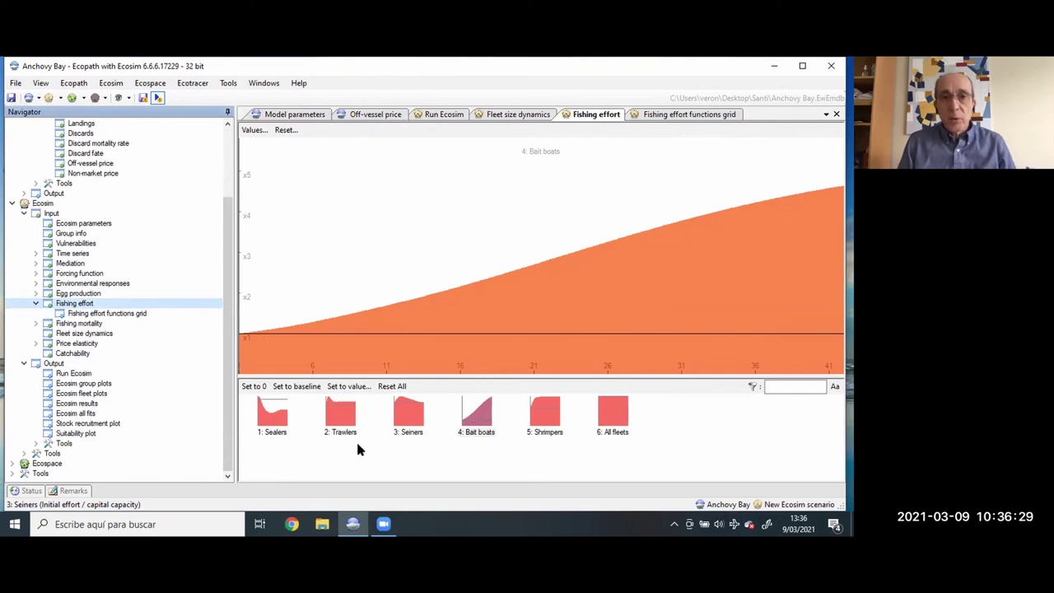
View the Shrimpers' fishing effort curve without changing its shape, and review the fleet size dynamics table
right_click(554, 423)
click(506, 458)
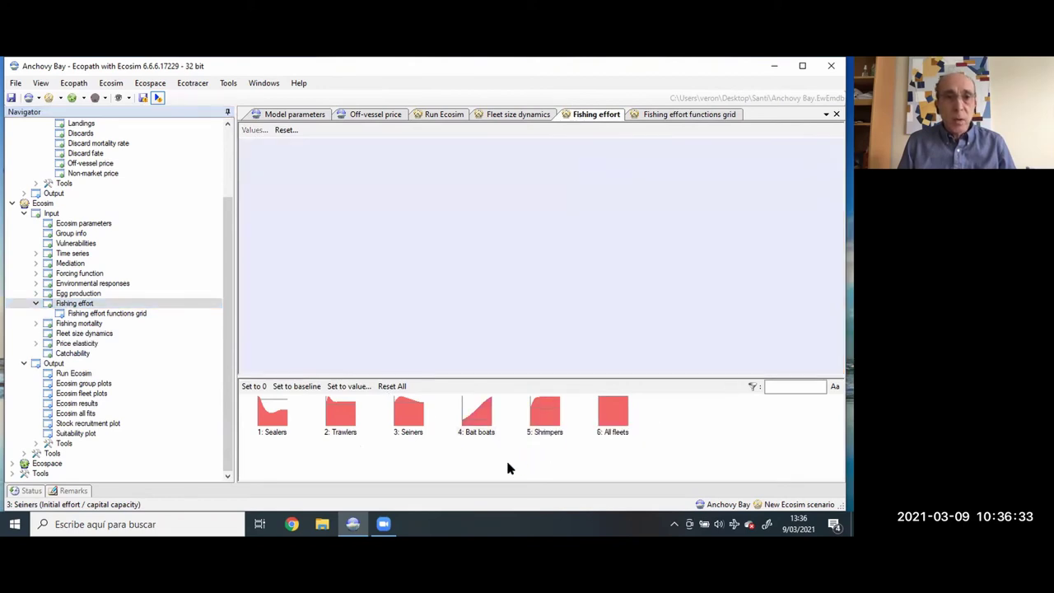
double_click(542, 431)
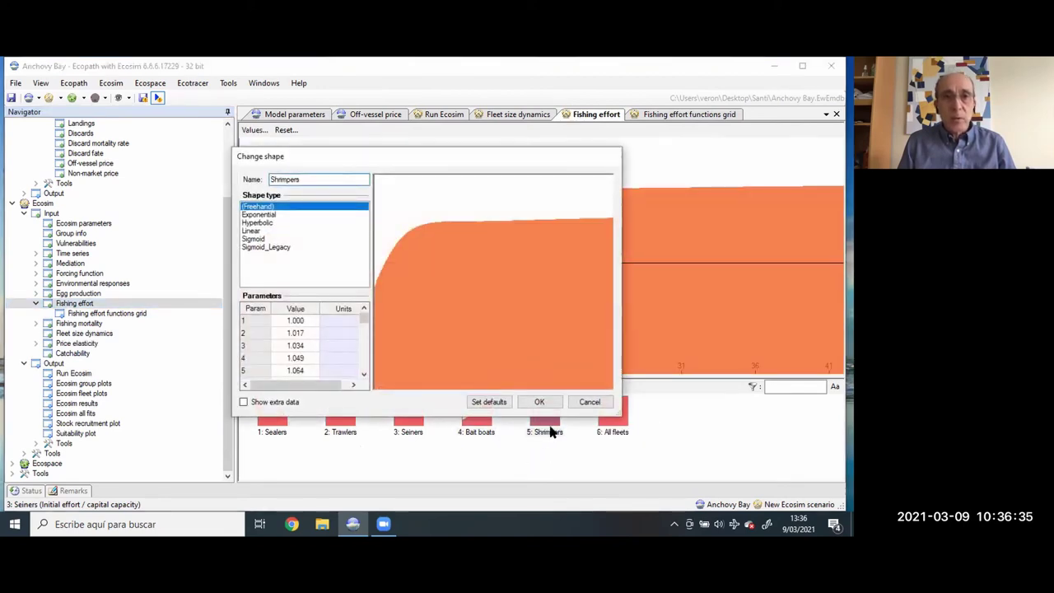
click(590, 403)
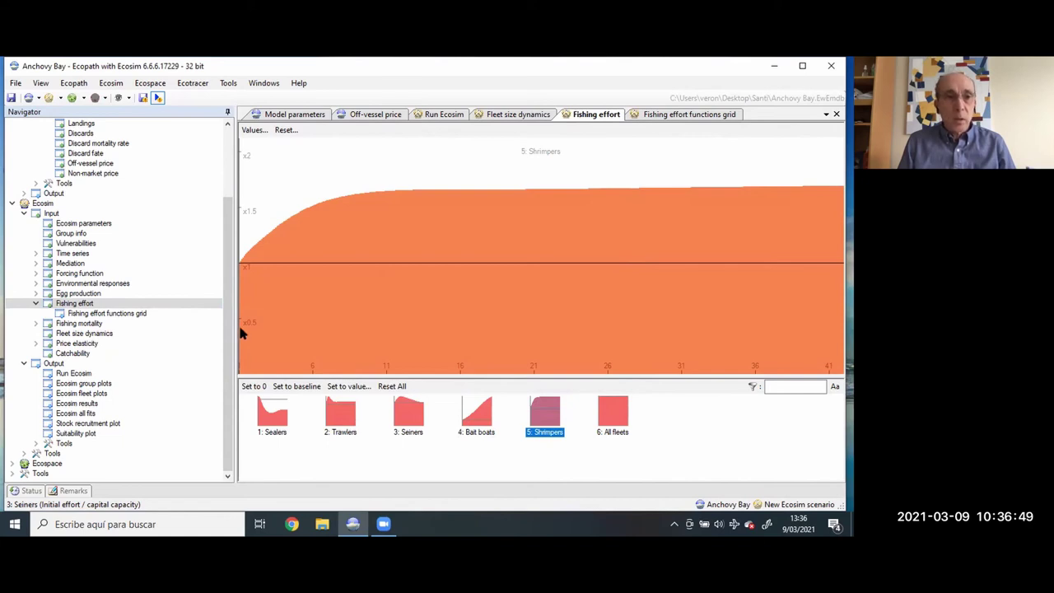
click(102, 334)
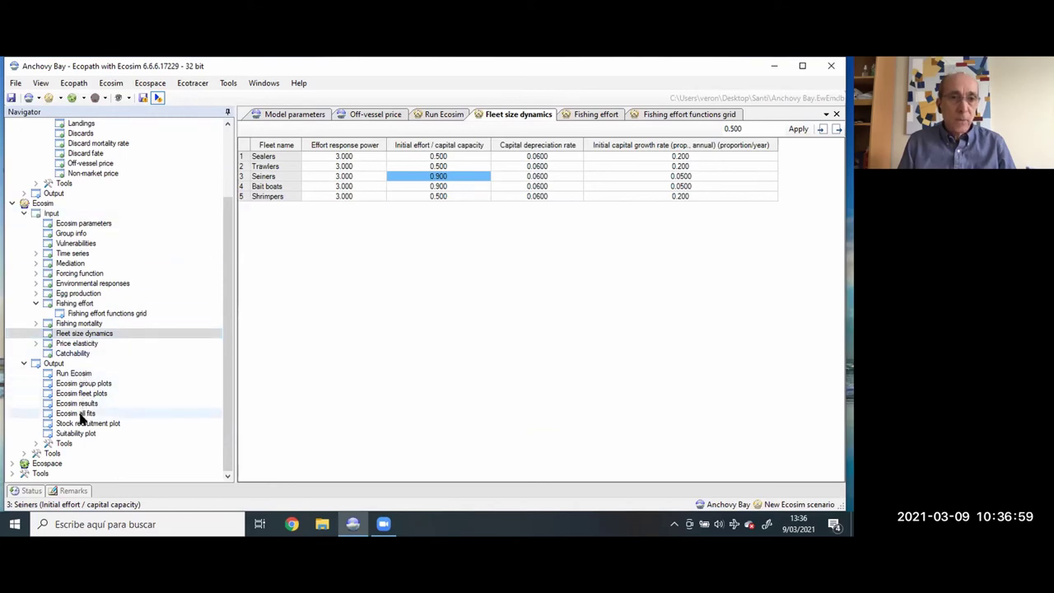
View the Ecosim fleet plots for the Bait boats and the Shrimpers
click(100, 394)
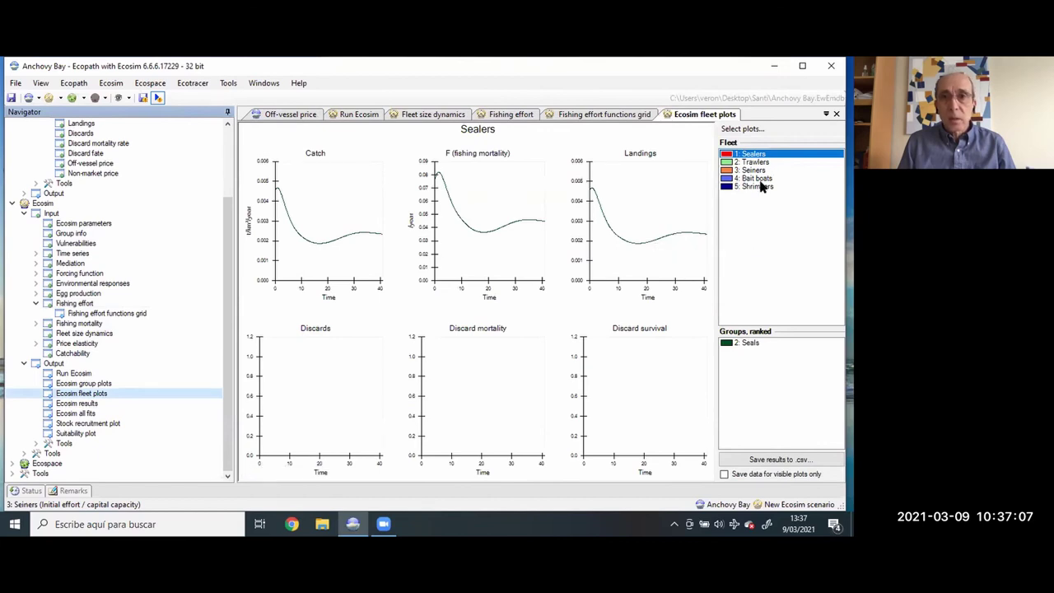
click(758, 179)
click(762, 186)
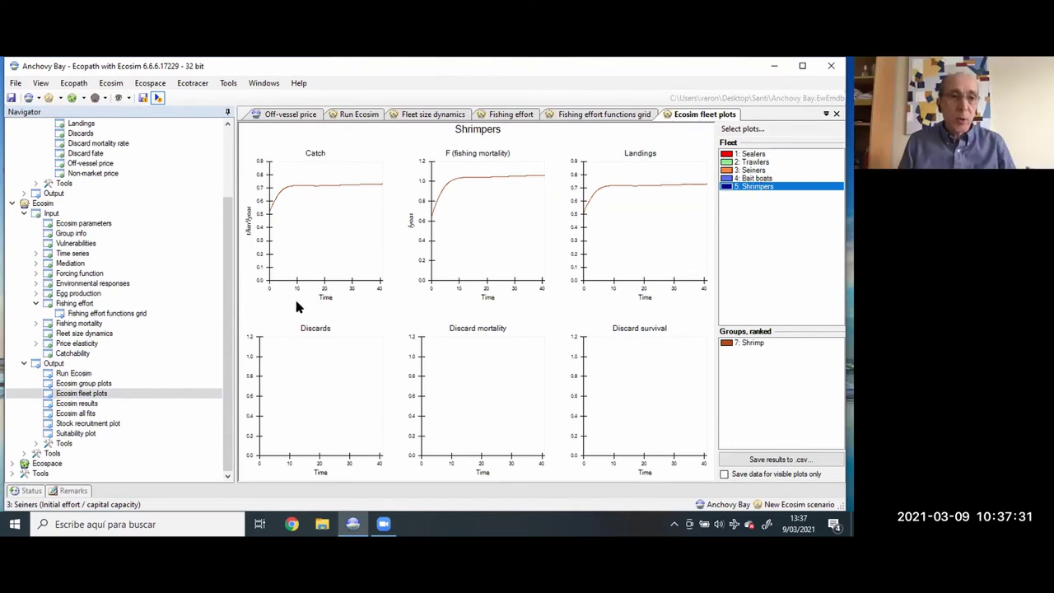
Hide the landings, discard survival, discard mortality and total discards plots in the Ecosim group plots
click(119, 384)
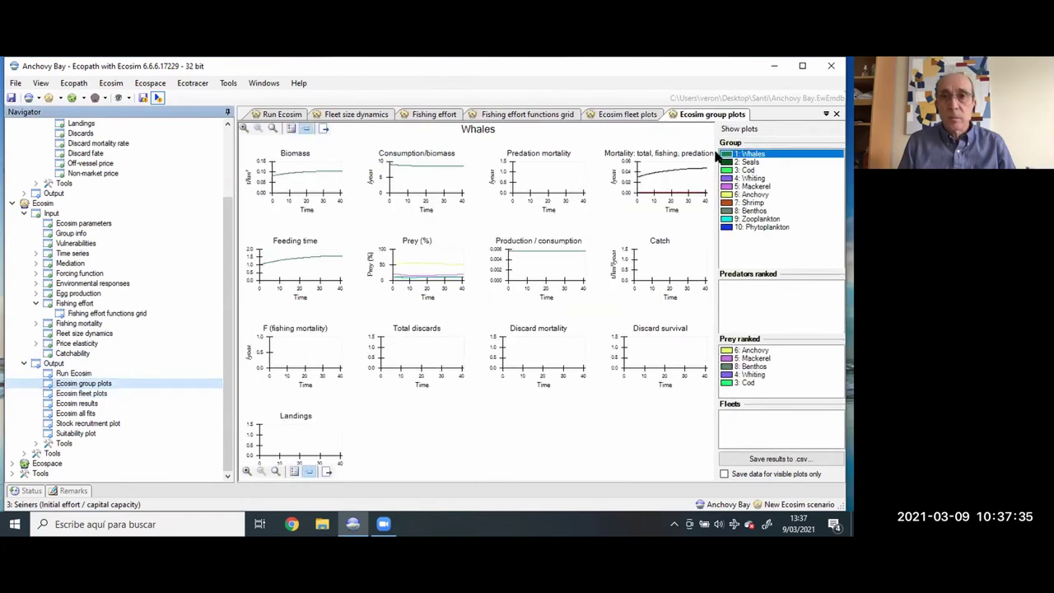
click(759, 129)
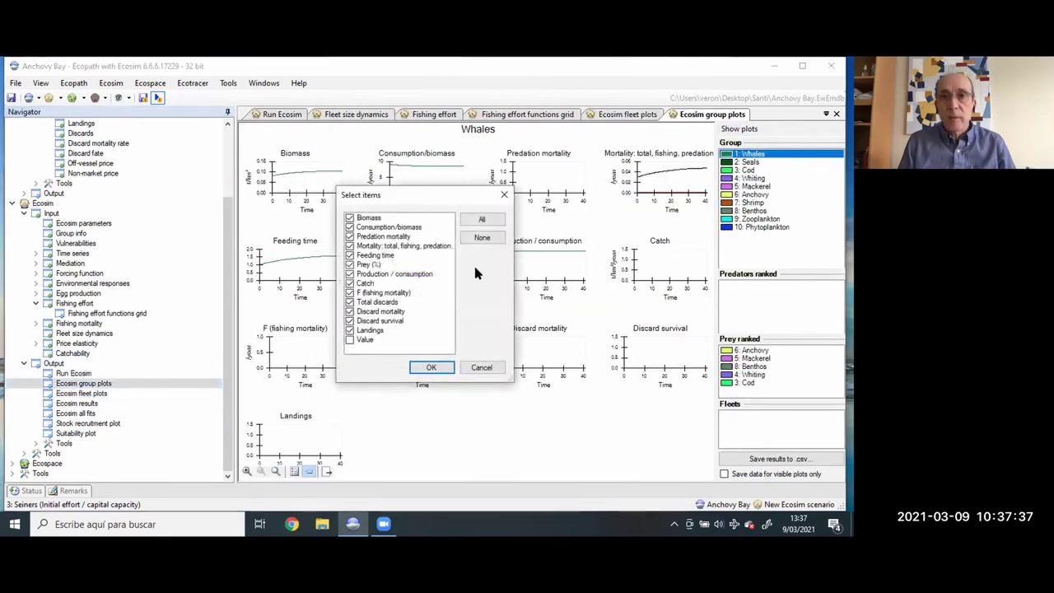
click(362, 330)
click(363, 321)
click(369, 312)
click(375, 303)
click(430, 367)
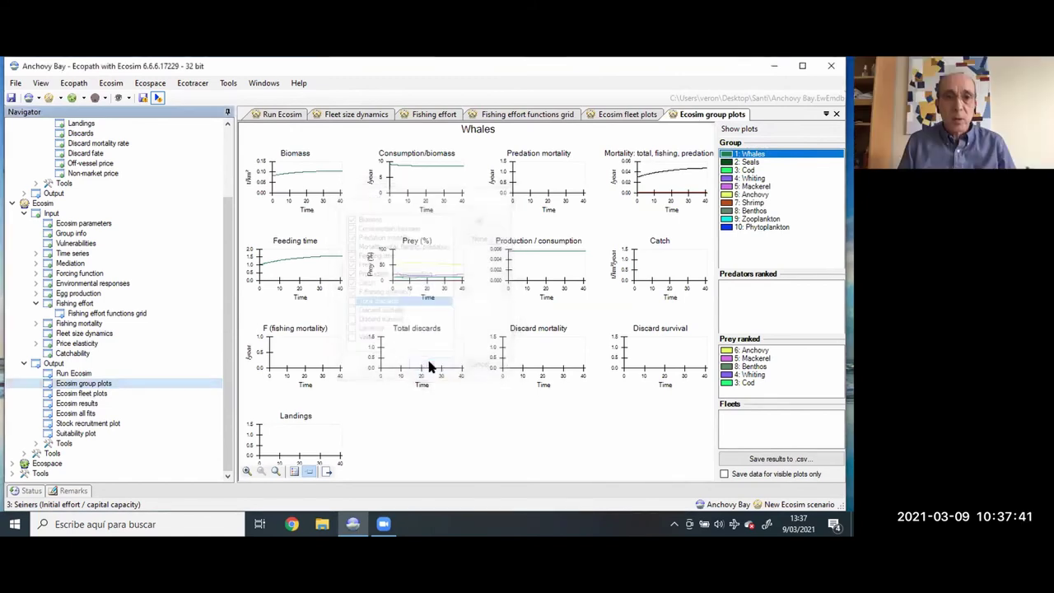
Compare the Ecosim group plots of Shrimp, Mackerel and Anchovy, including biomass, catch and fishing mortality
click(750, 203)
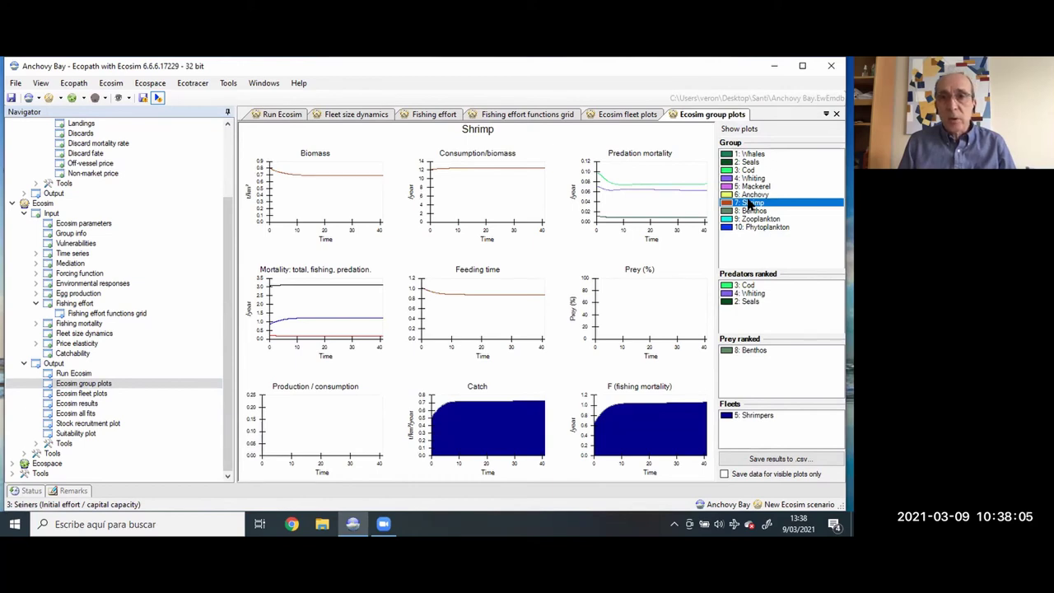
key(Up)
key(Up)
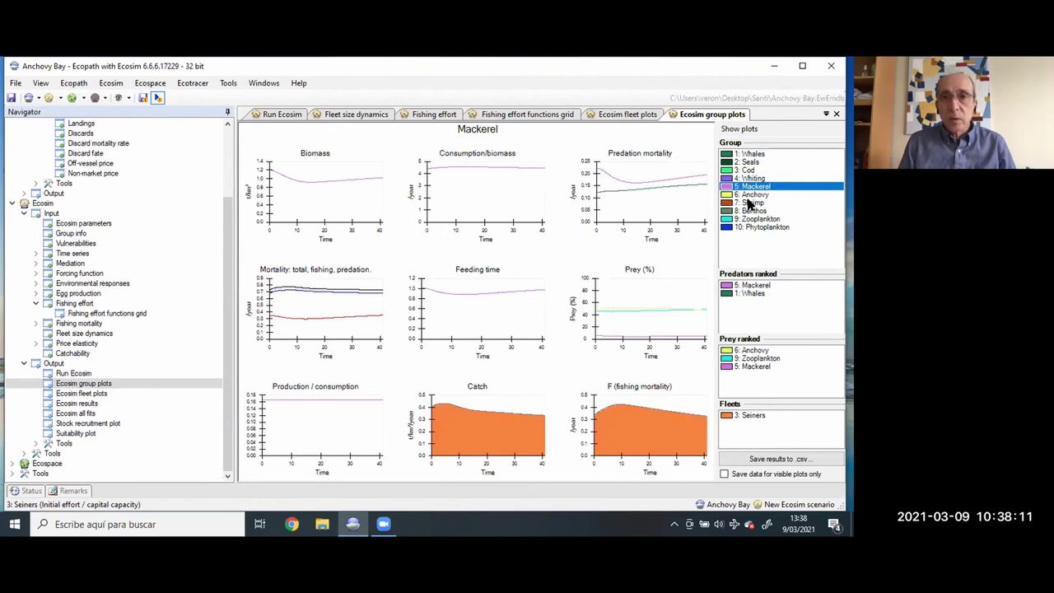
key(Down)
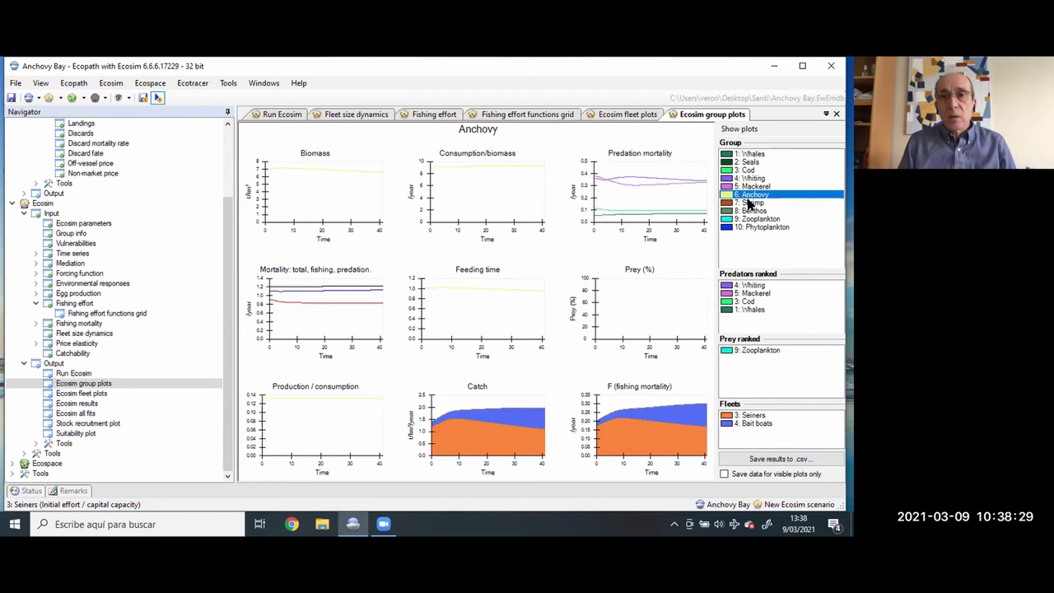
click(750, 204)
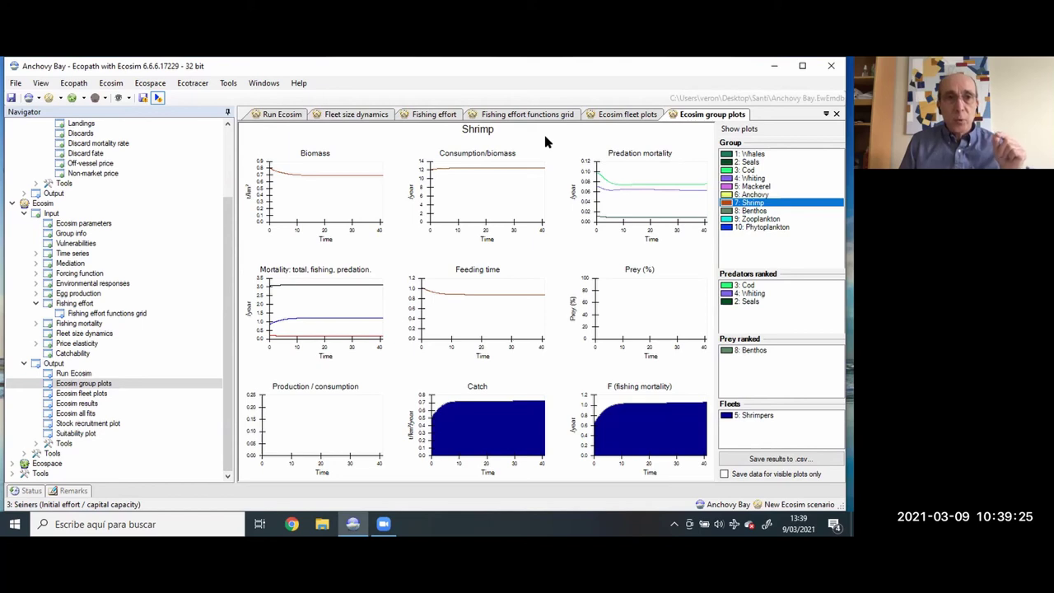
Examine the density-dependent catchability values in the Ecosim group info table, along with Anchovy's other feeding parameters
click(114, 234)
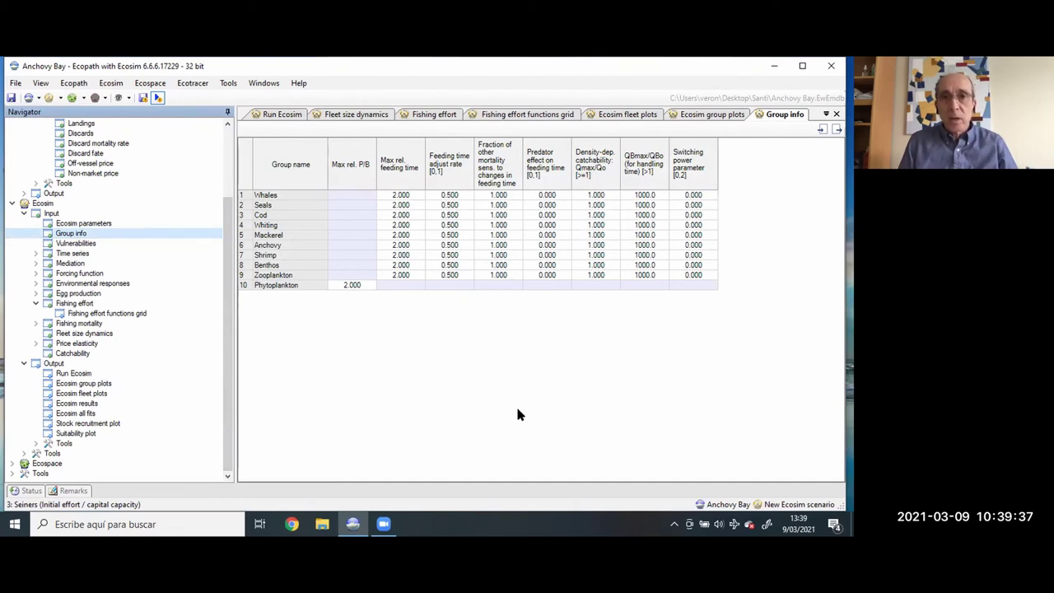
click(604, 175)
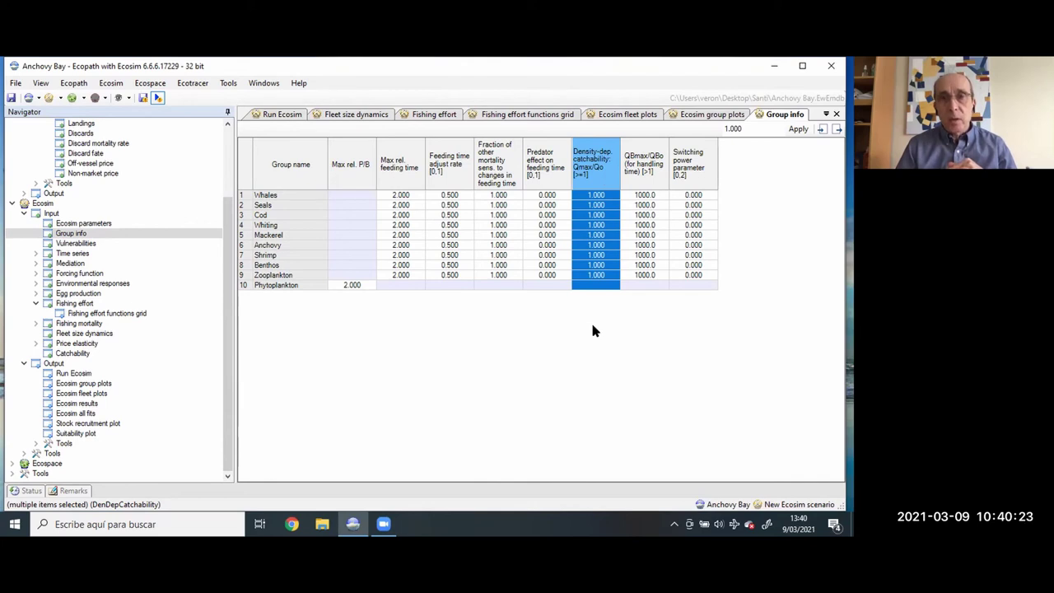
click(600, 237)
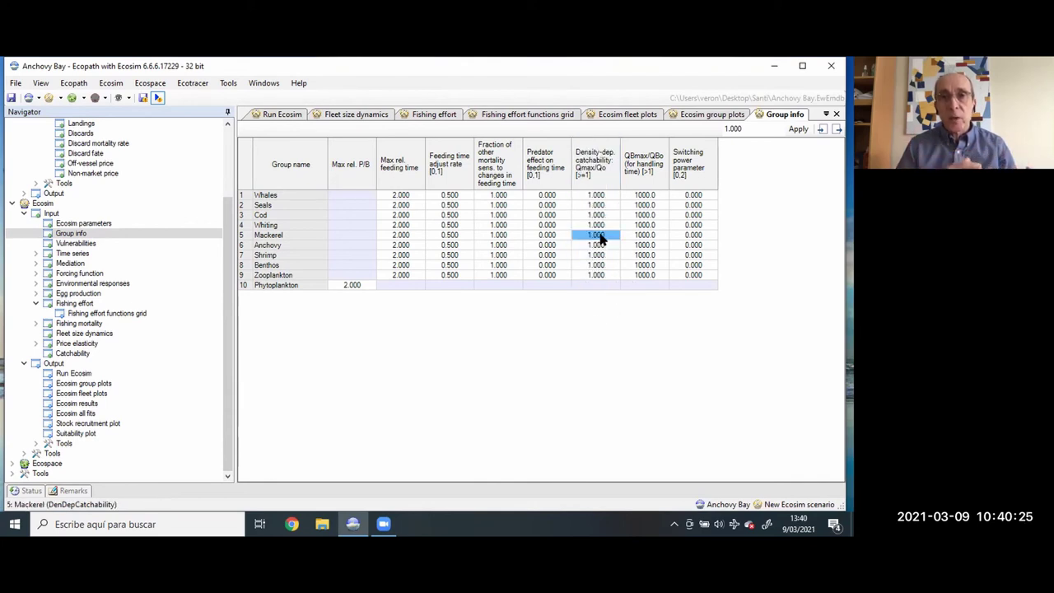
key(Down)
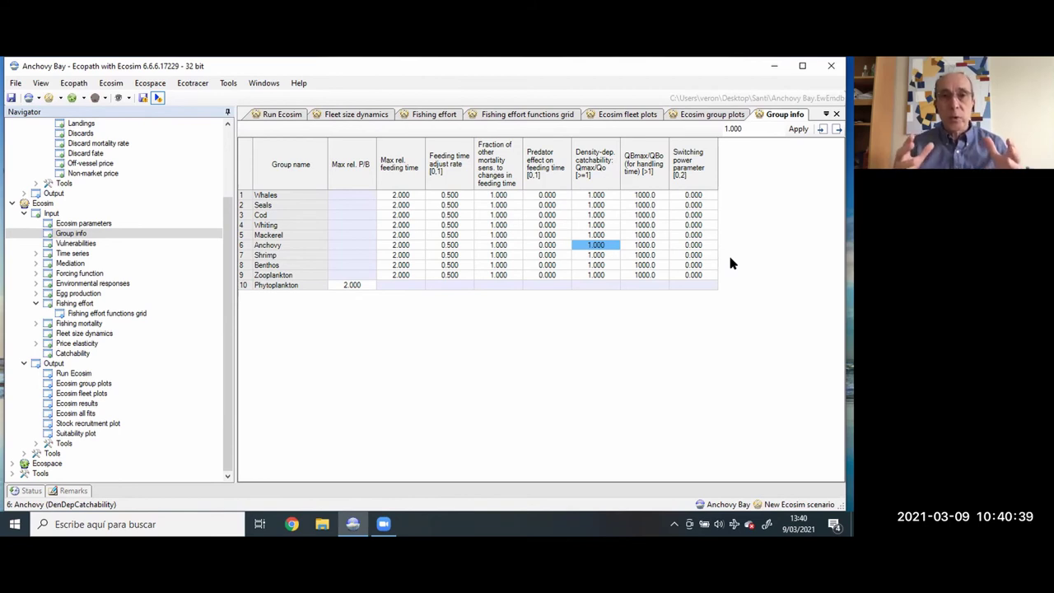
key(Left)
key(Left)
key(Left)
key(Left)
key(Left)
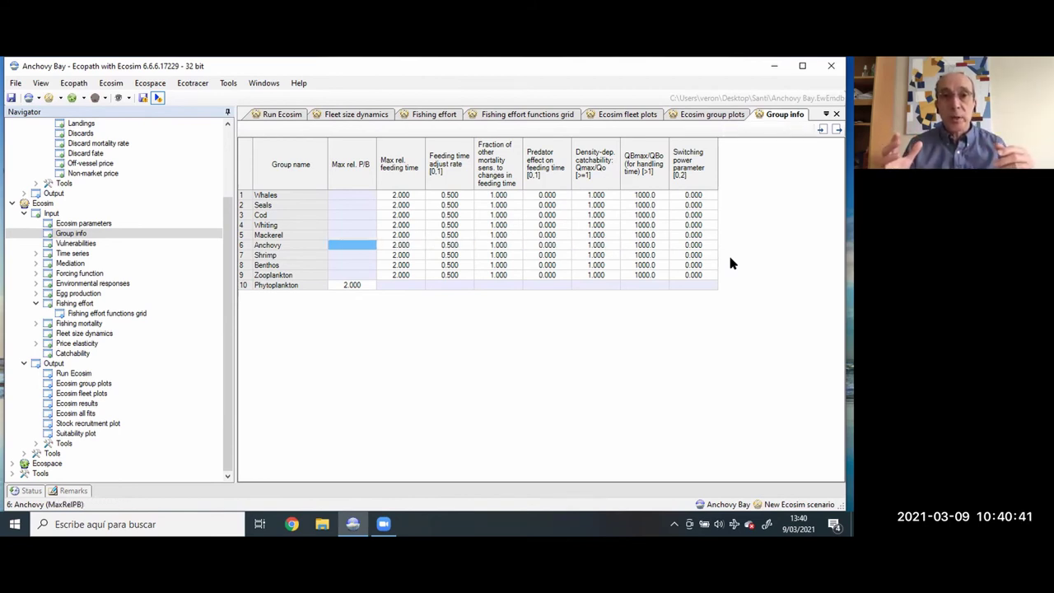
key(Right)
key(Right)
key(Right)
key(Right)
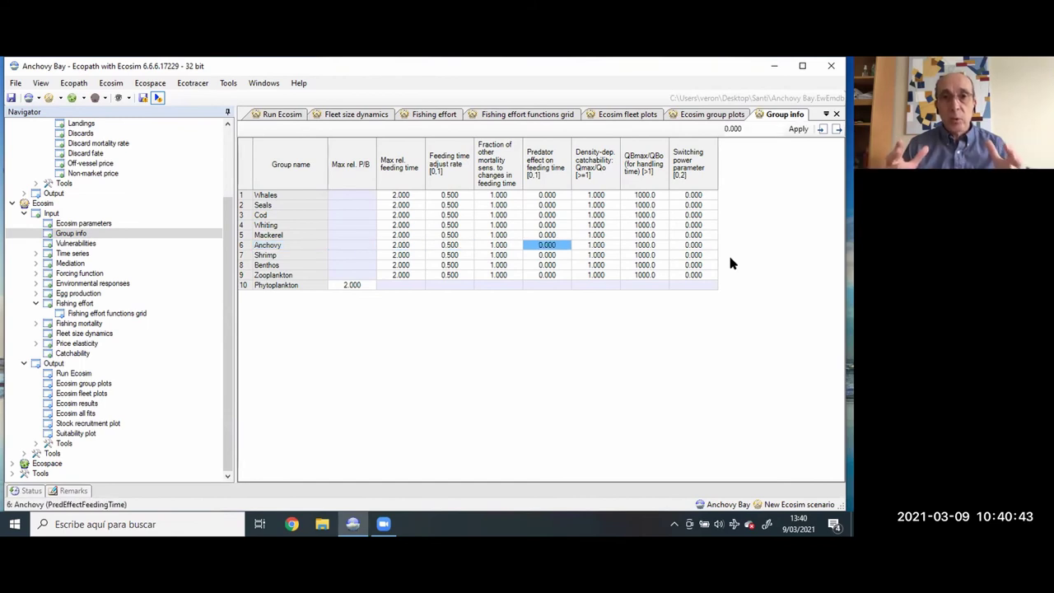
Set the density-dependent catchability (Qmax/Qo) of Mackerel, Anchovy and Shrimp to 5 in the Ecosim group info table
key(Right)
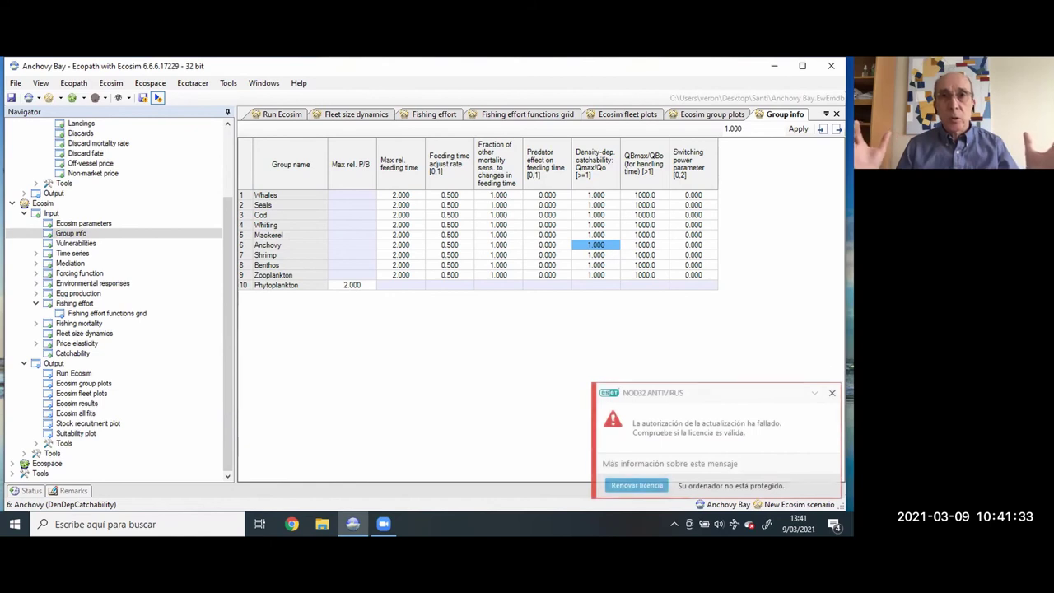
click(831, 392)
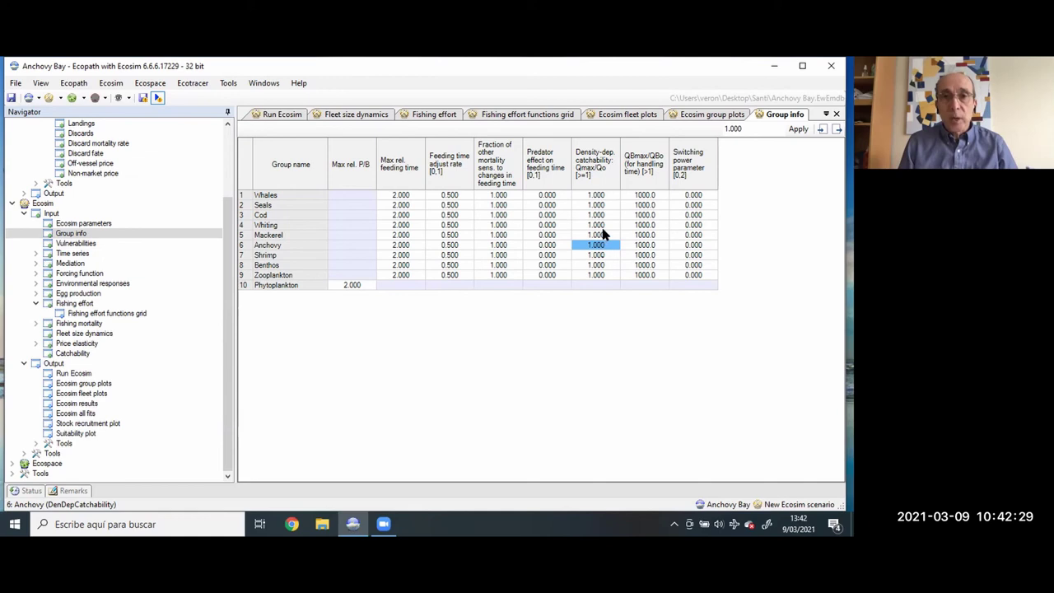
key(Up)
key(Up)
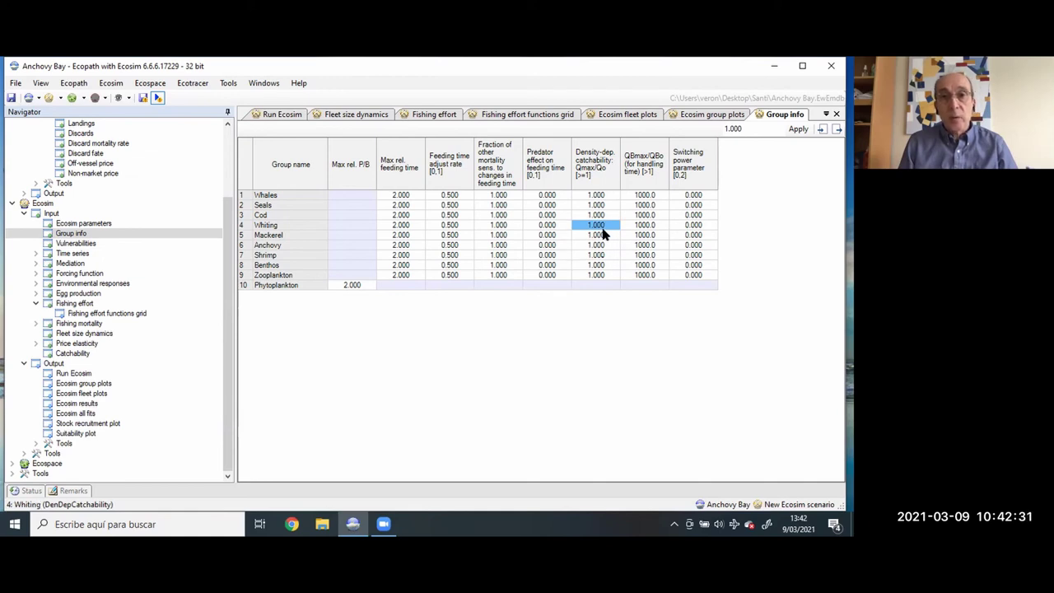
key(Down)
key(Left)
key(Left)
key(Left)
key(Left)
key(Left)
key(Left)
key(Right)
key(Right)
key(Right)
key(Right)
key(Right)
key(Right)
text(5)
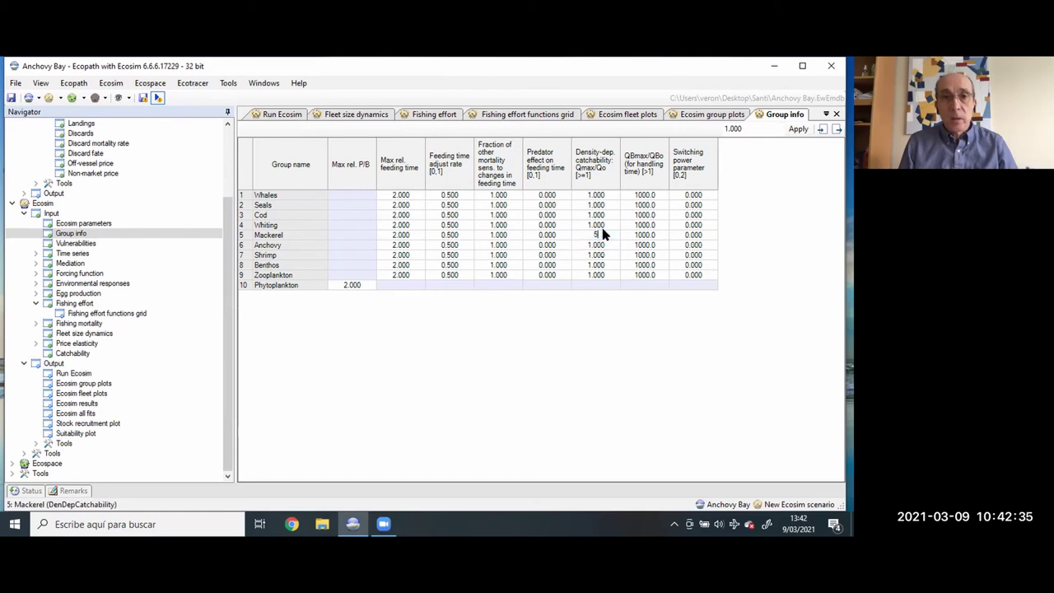
key(Return)
text(5)
key(Return)
text(5)
key(Return)
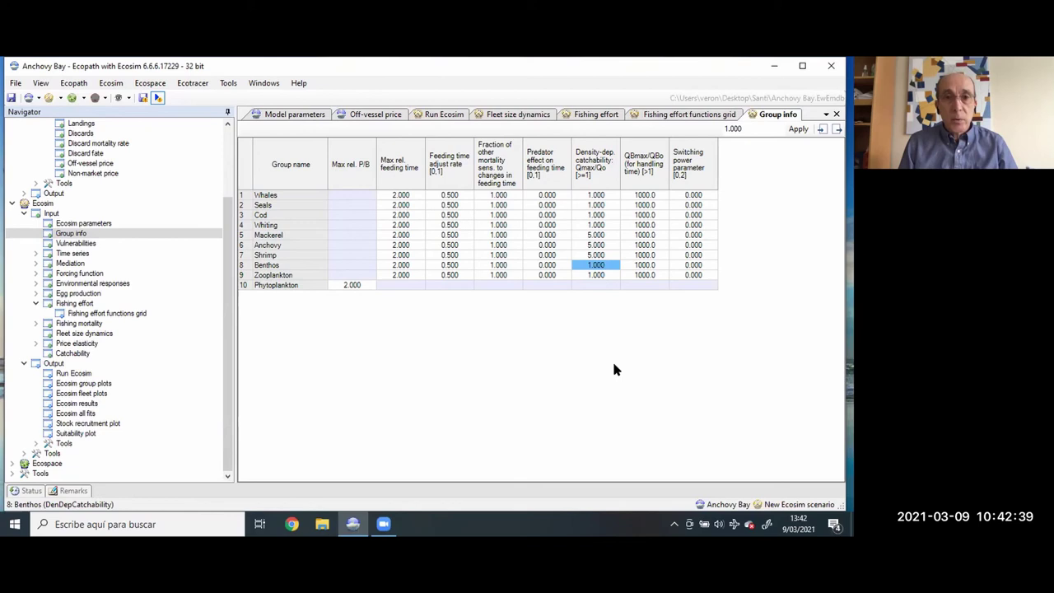
Rerun the Ecosim simulation with the raised density-dependent catchability for Mackerel, Anchovy and Shrimp
click(608, 257)
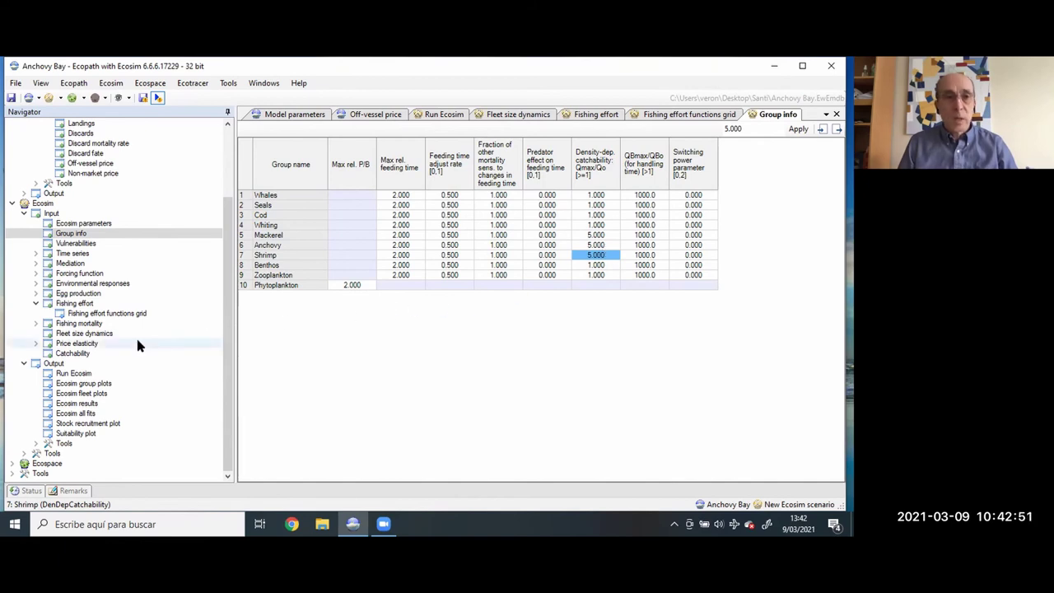
click(114, 376)
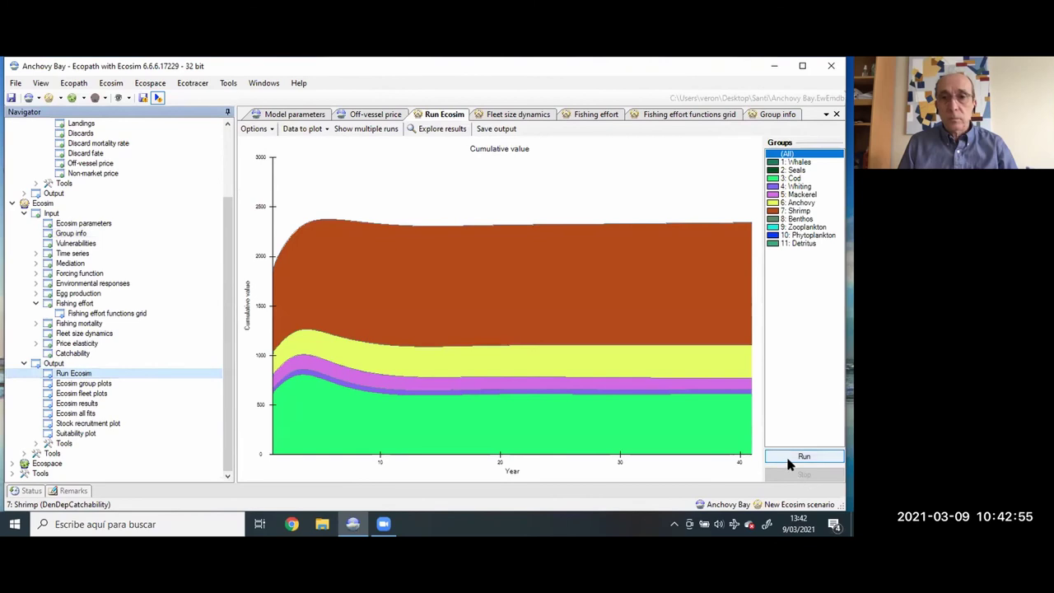
click(786, 456)
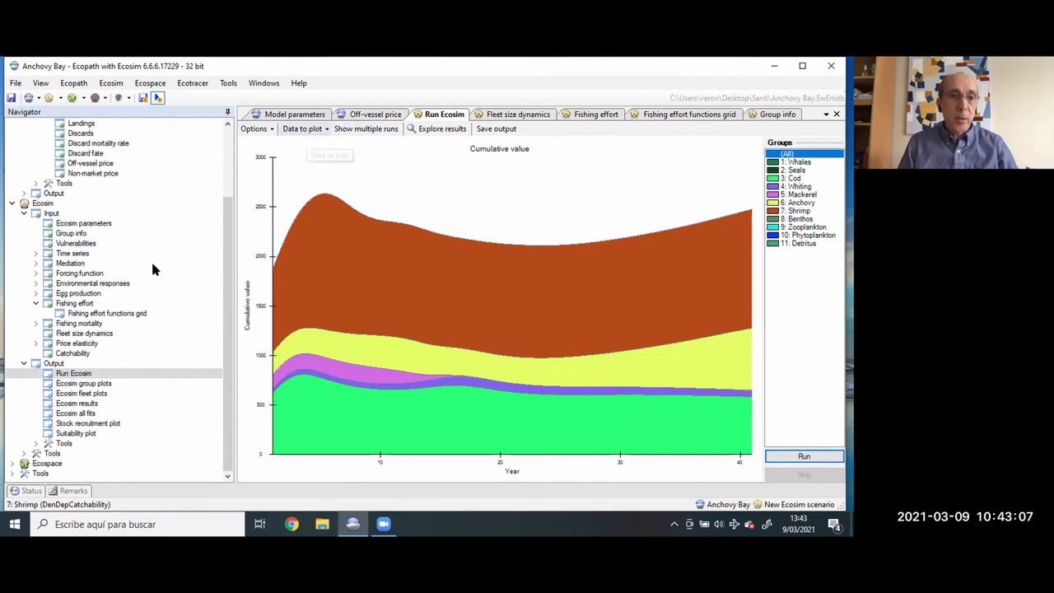
Set the initial capital growth rate of the Seiners and Bait boats to 0.2 in the fleet size dynamics table
click(78, 334)
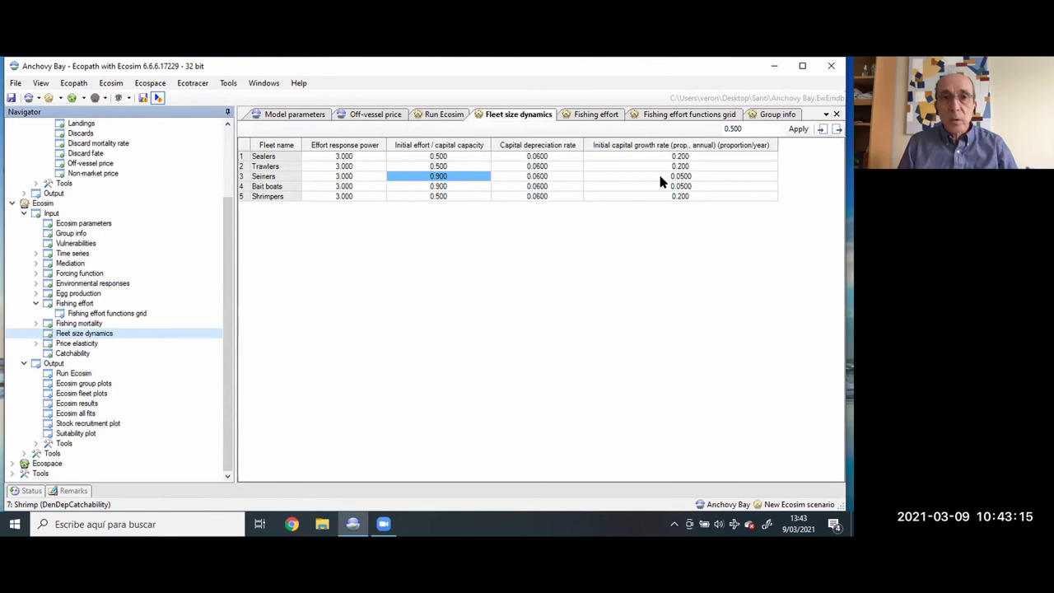
click(661, 176)
text(0.2)
key(Return)
text(0.2)
key(Return)
click(457, 176)
click(459, 176)
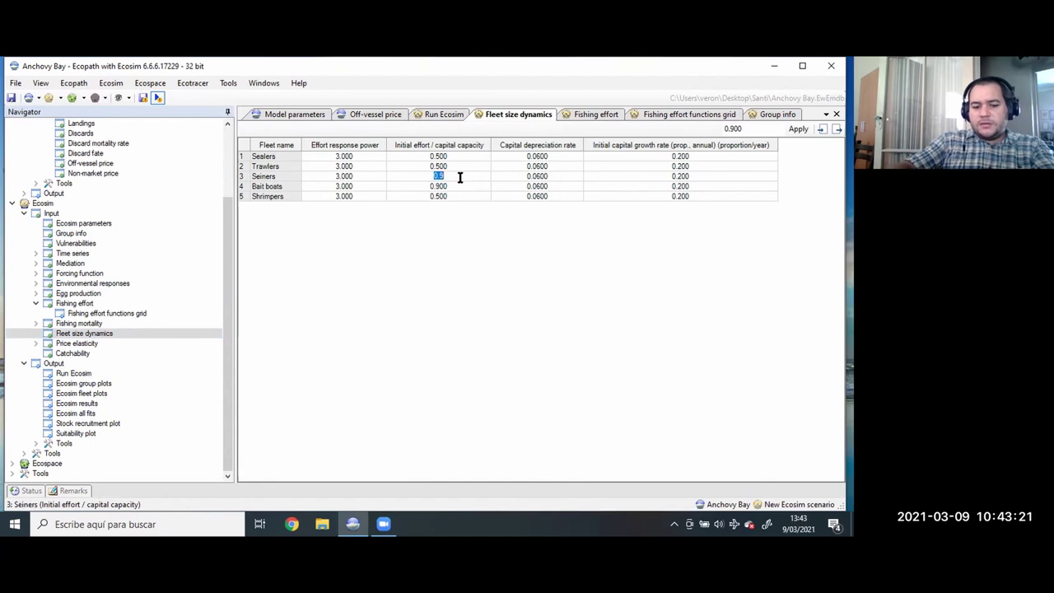
key(Return)
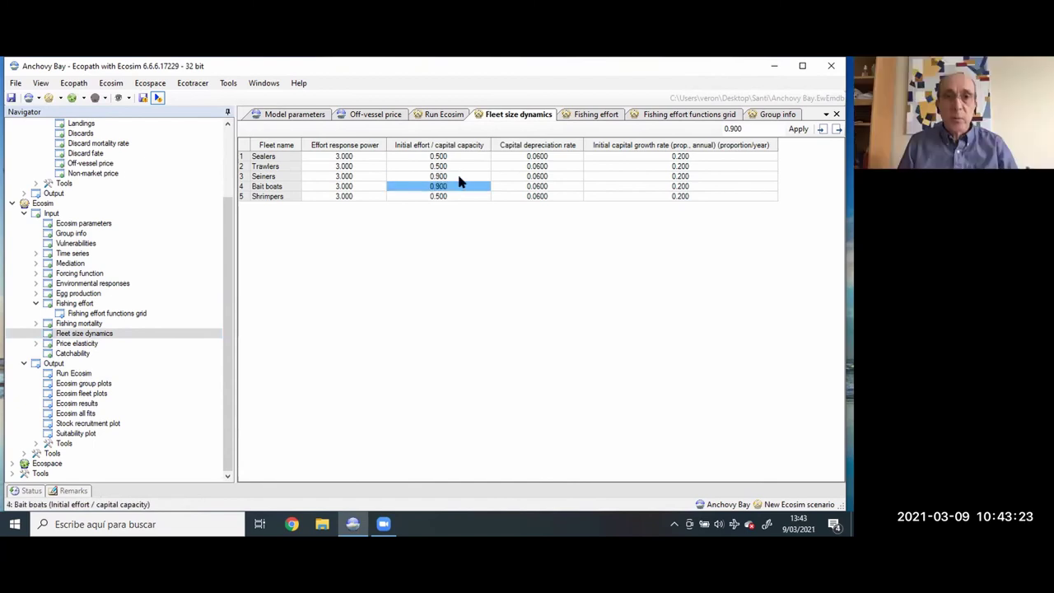
Rerun Ecosim with the new Seiners and Bait boats growth rates and examine the group plots, ending with Mackerel and Anchovy
click(86, 373)
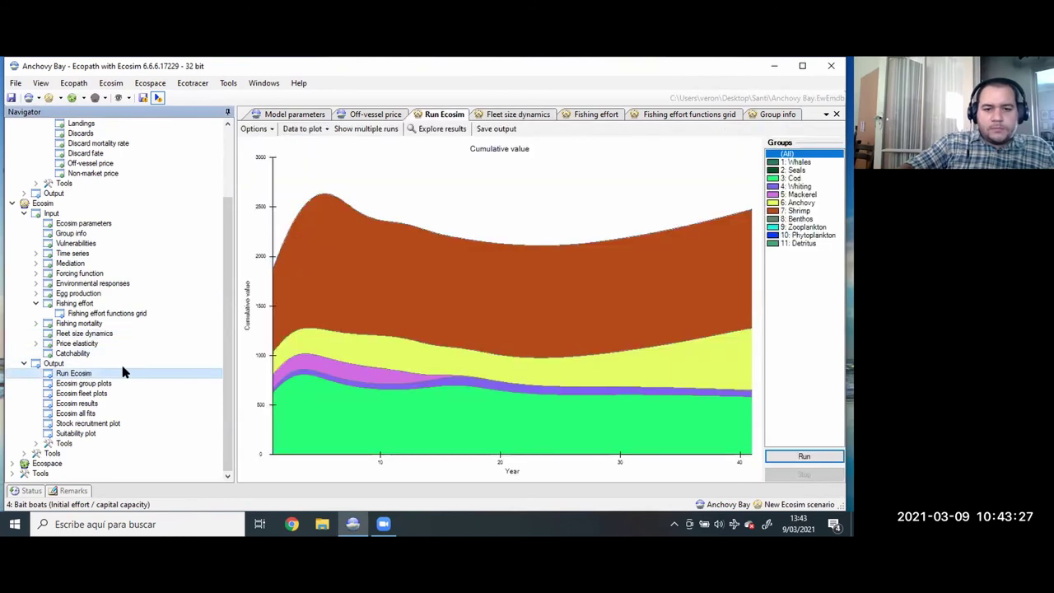
click(784, 457)
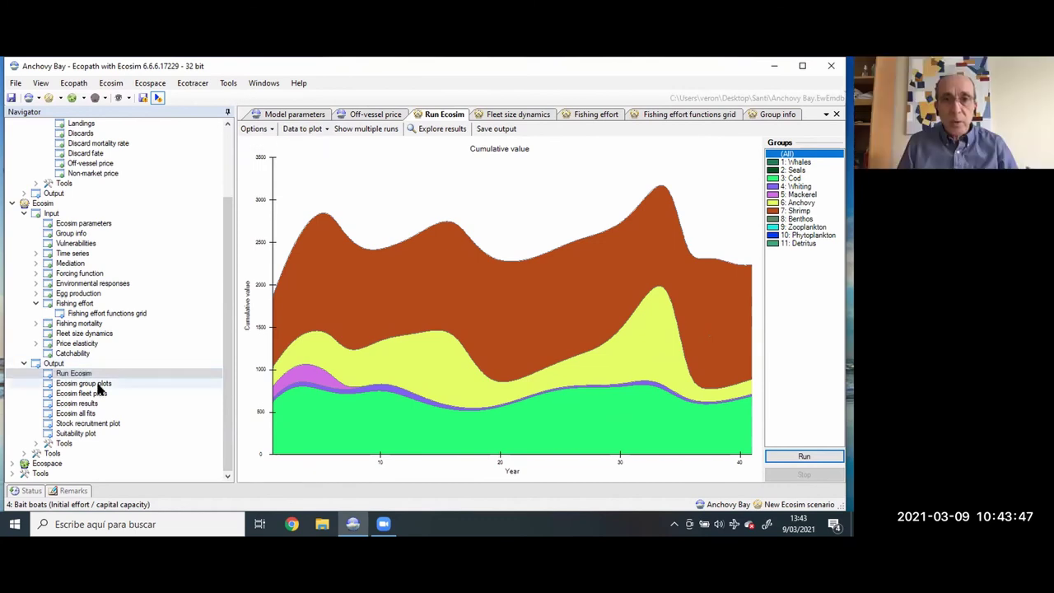
click(97, 384)
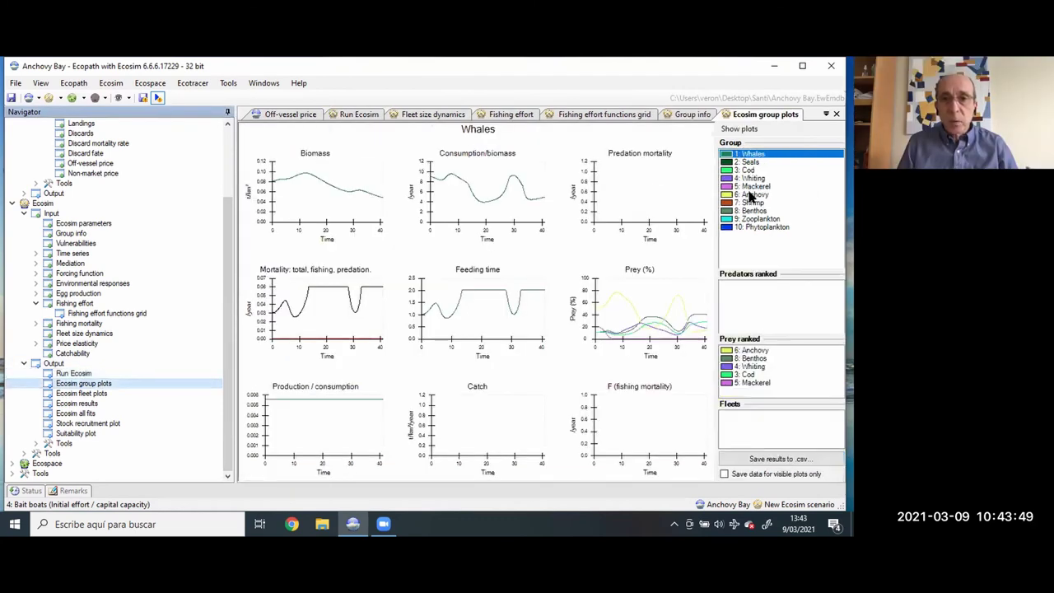
key(Down)
key(Down)
key(Down)
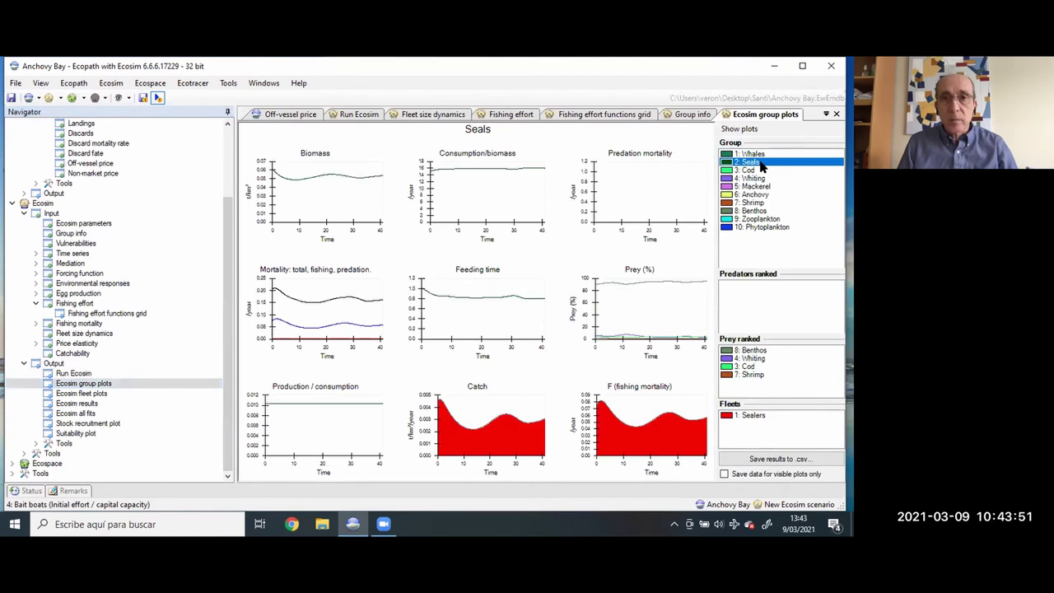
key(Down)
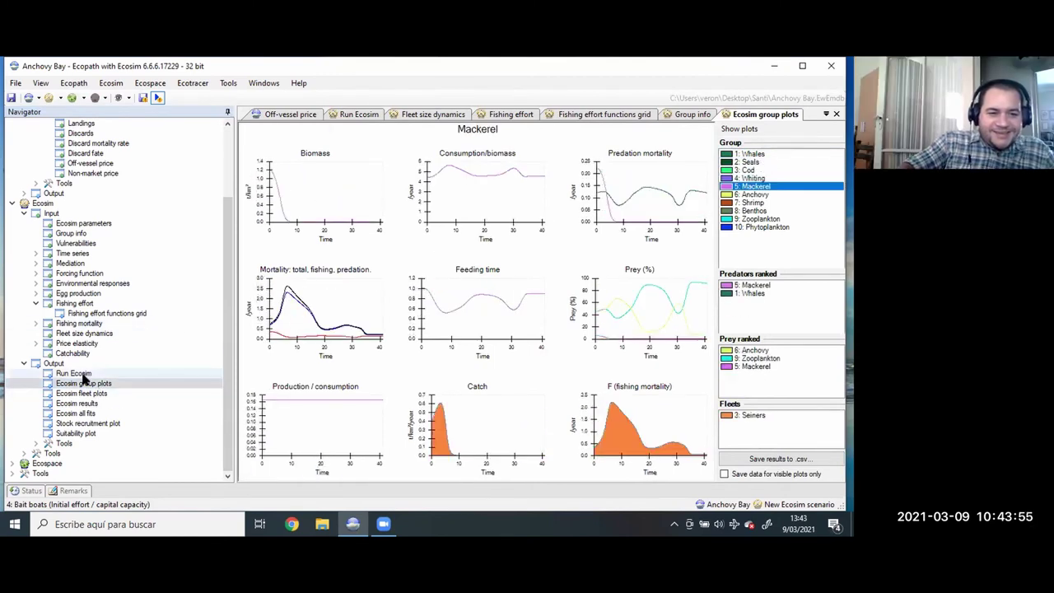
click(776, 195)
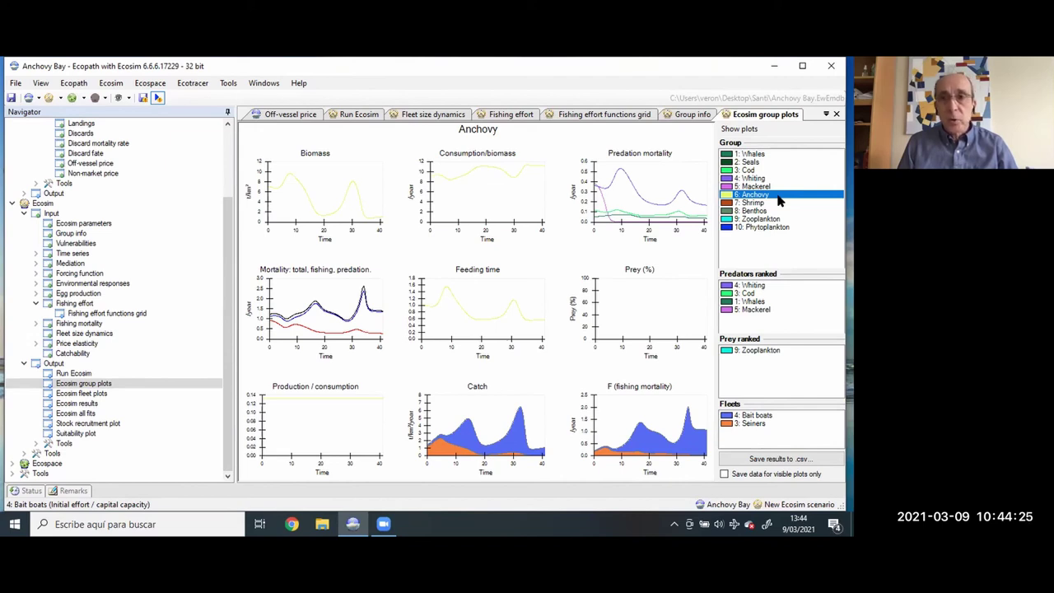
Set the initial capital growth rate to 0.5 for all fleets in the fleet size dynamics table
click(94, 332)
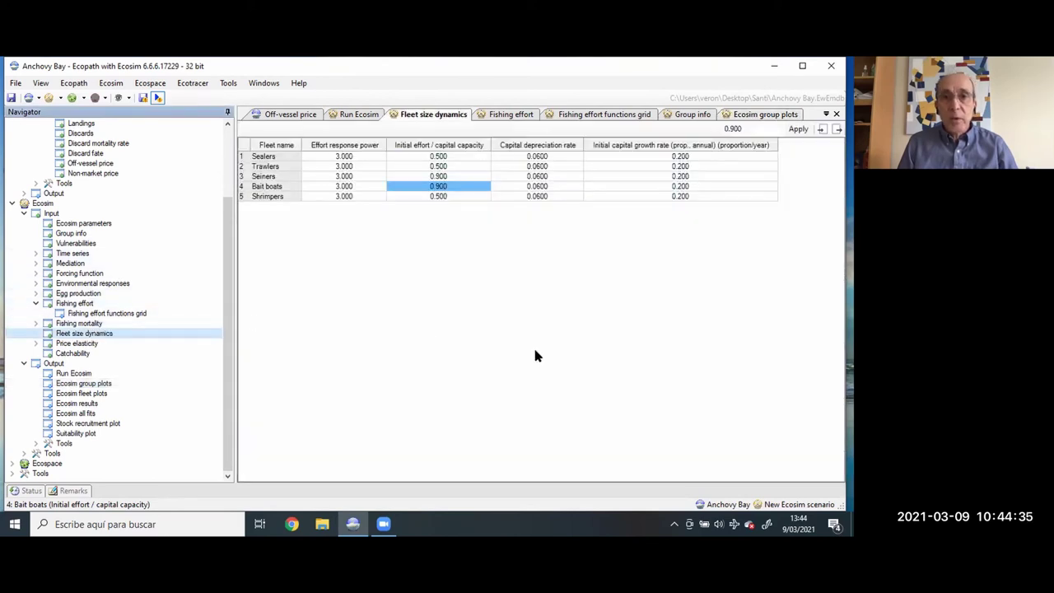
click(664, 145)
double_click(762, 129)
key(BackSpace)
text(.5)
key(Return)
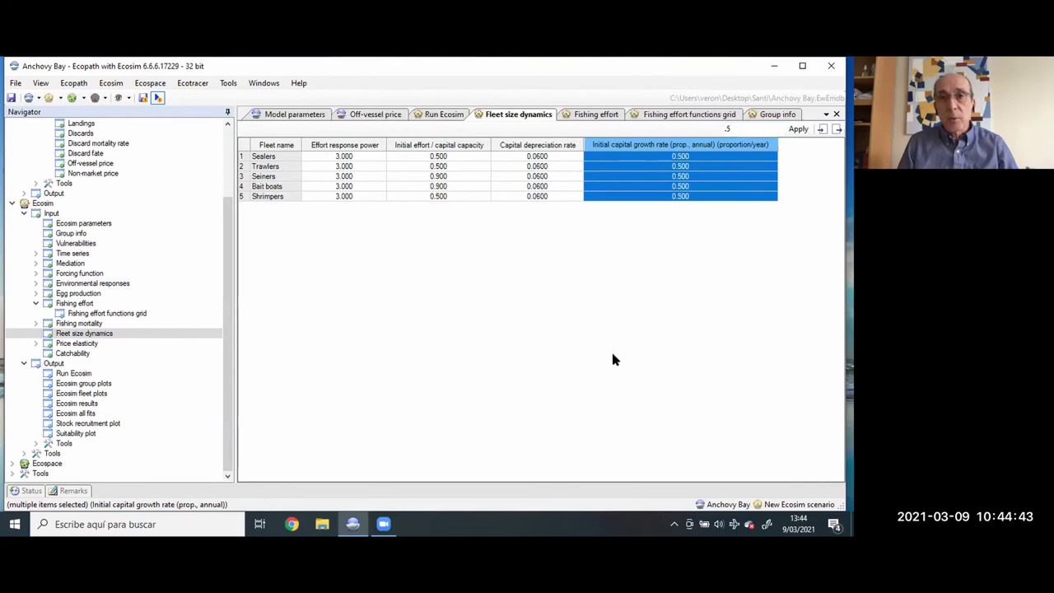
Rerun Ecosim with the 0.5 capital growth rate and compare the group plots of Shrimp, Mackerel and Anchovy
click(97, 376)
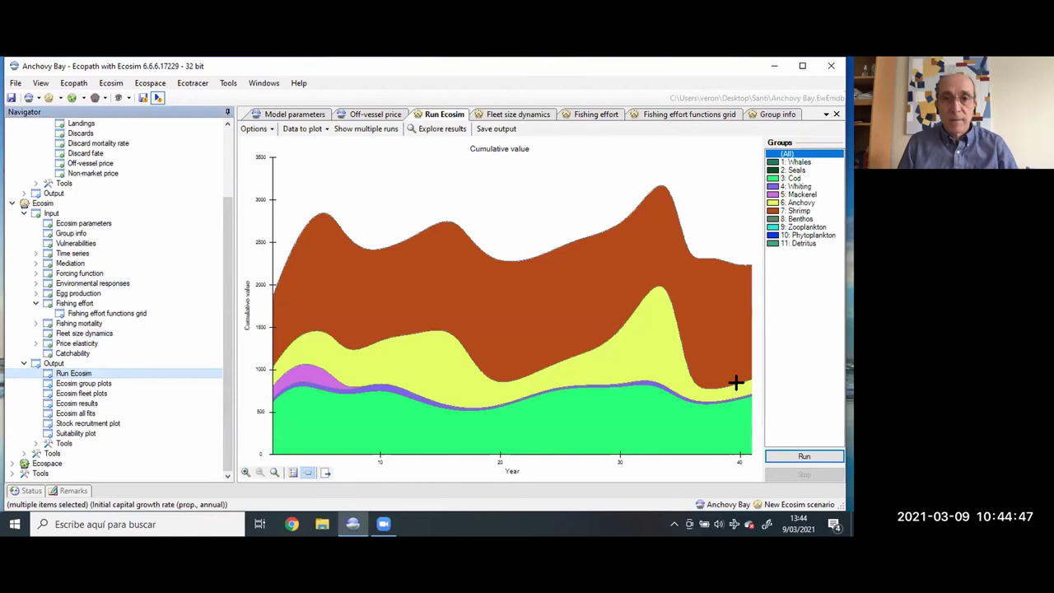
click(797, 454)
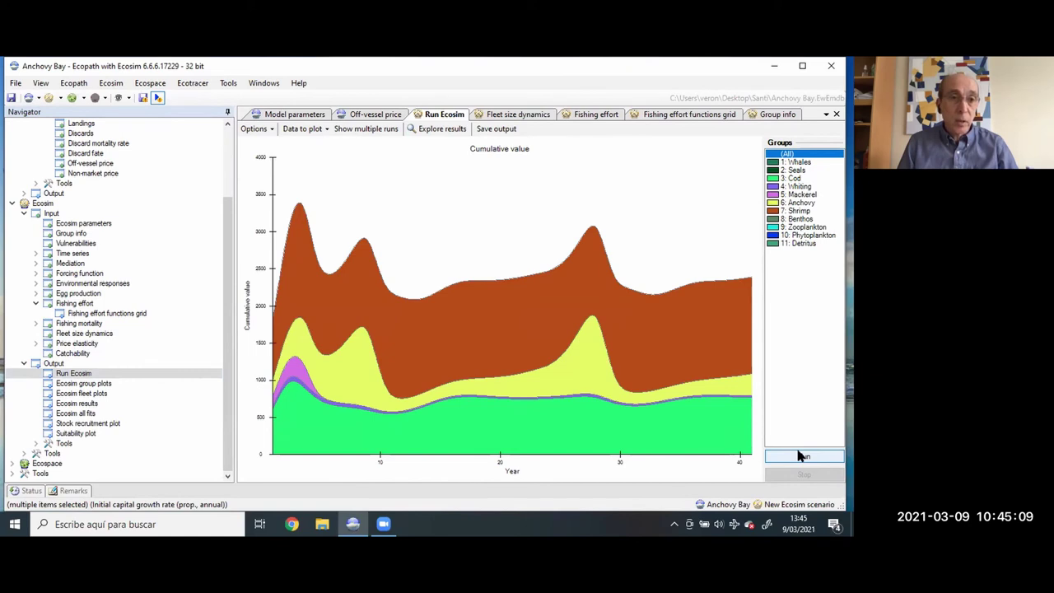
click(117, 384)
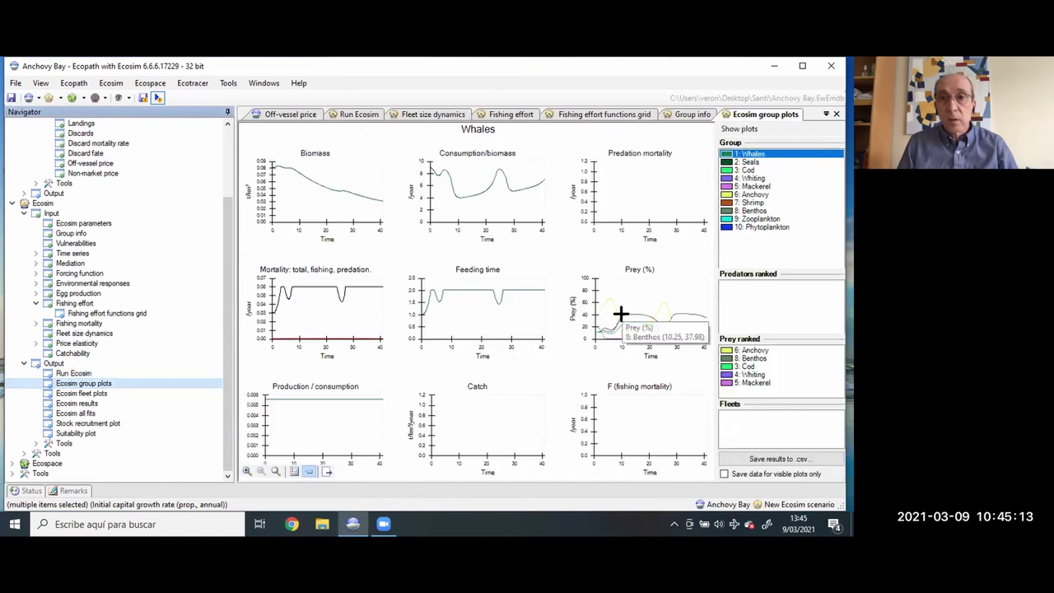
click(742, 203)
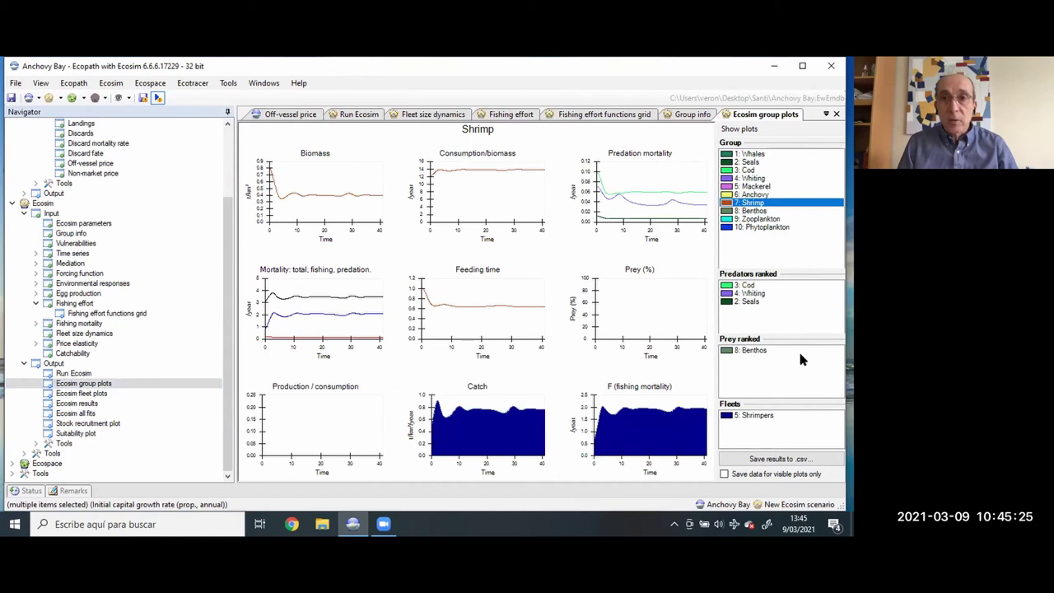
click(760, 187)
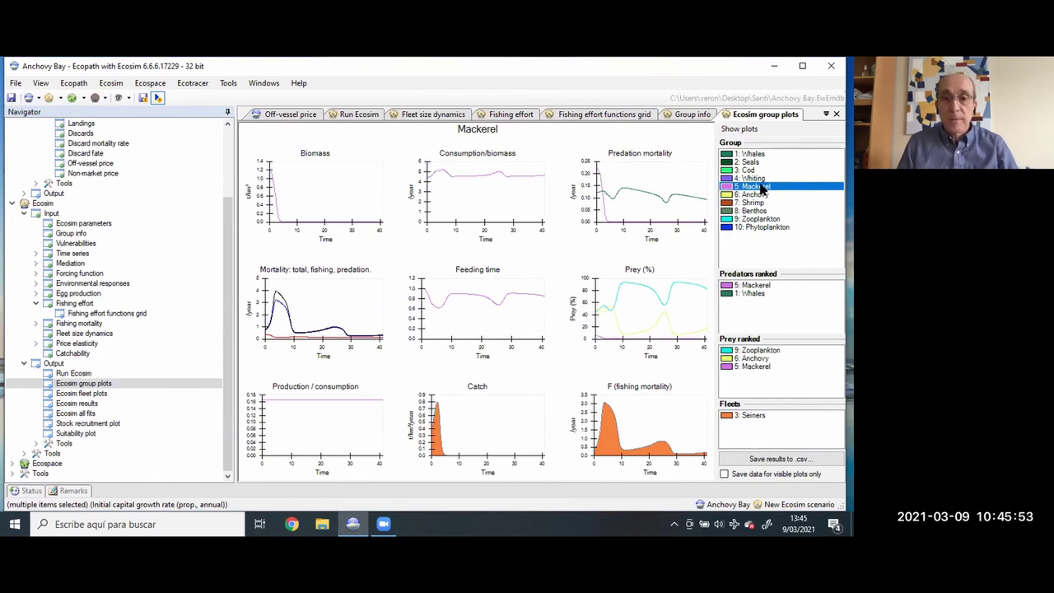
click(757, 195)
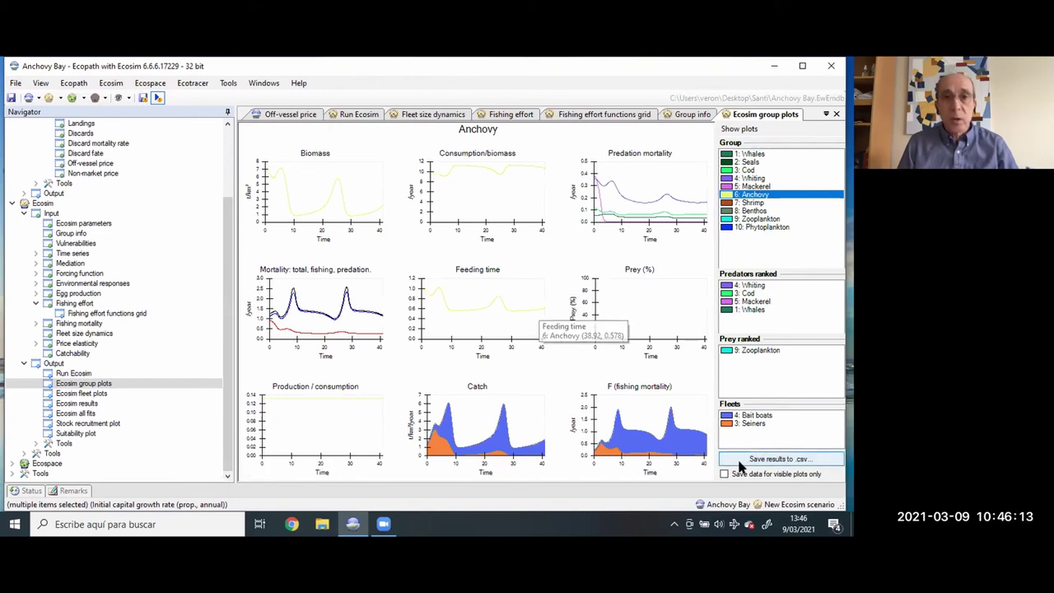
mouse_move(623, 218)
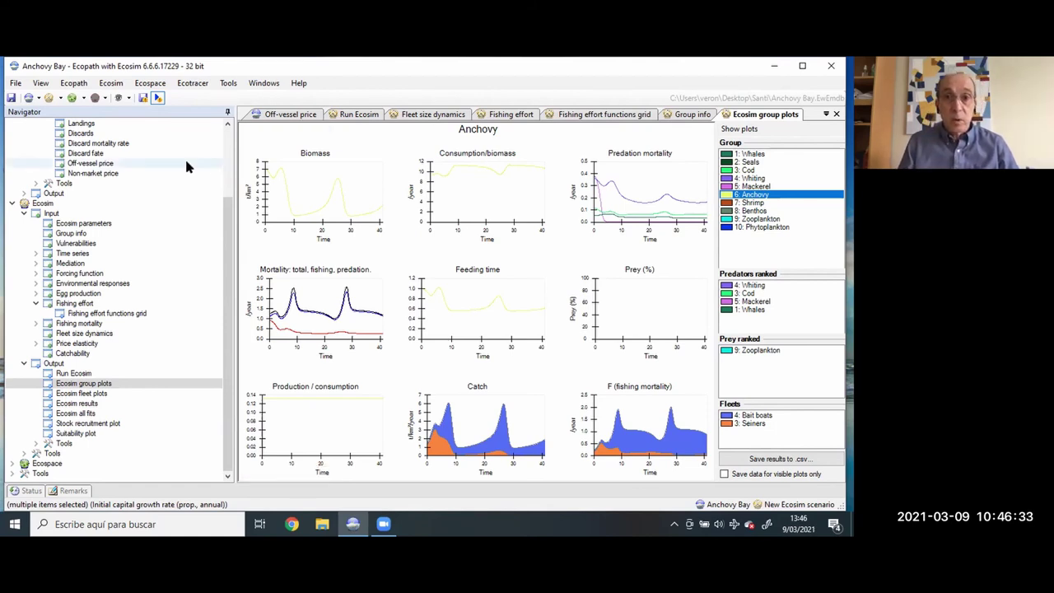
Set the initial capital growth rate back to 0.2 for all fleets in the fleet size dynamics table
click(94, 333)
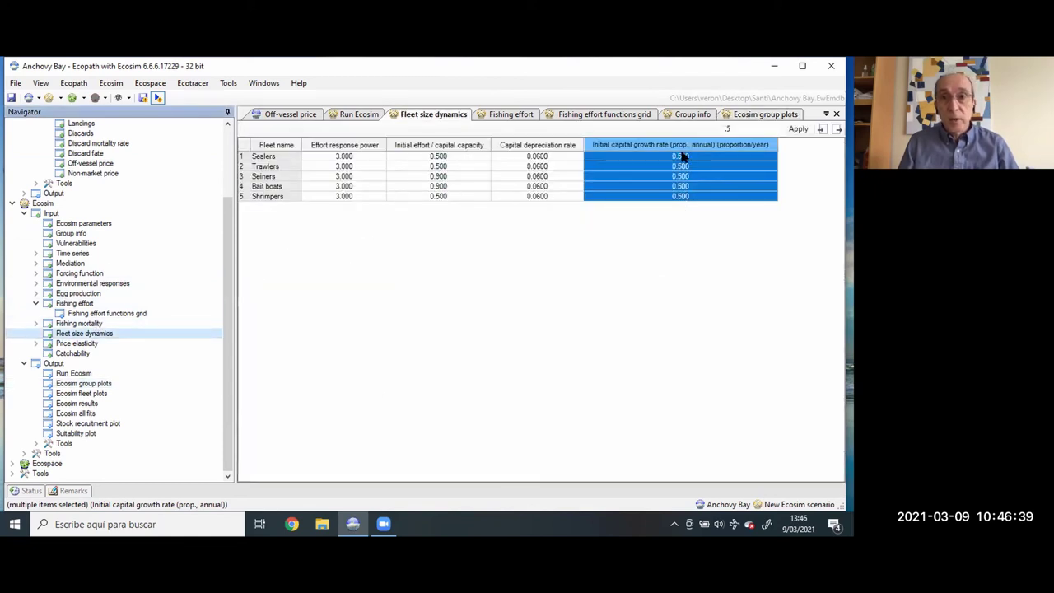
click(752, 127)
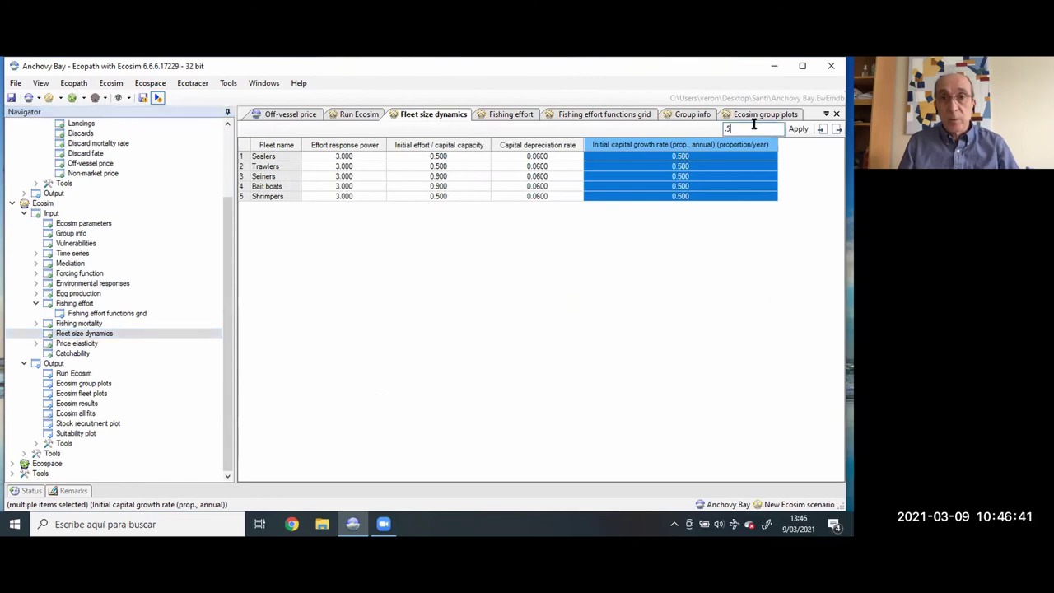
text(.2)
key(Return)
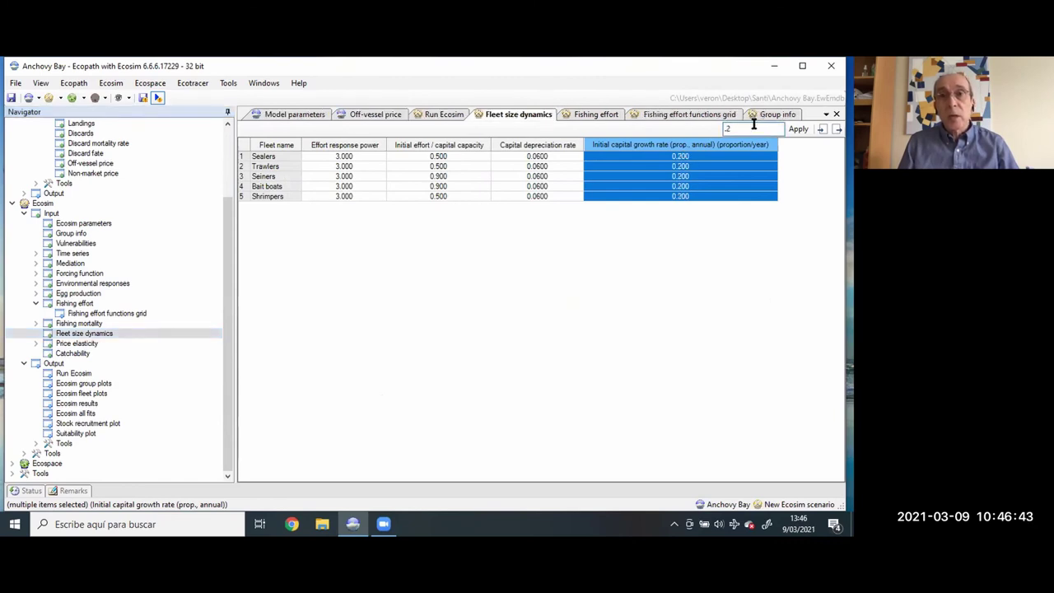
Set the initial effort / capital capacity to 0.5 for all fleets
click(443, 149)
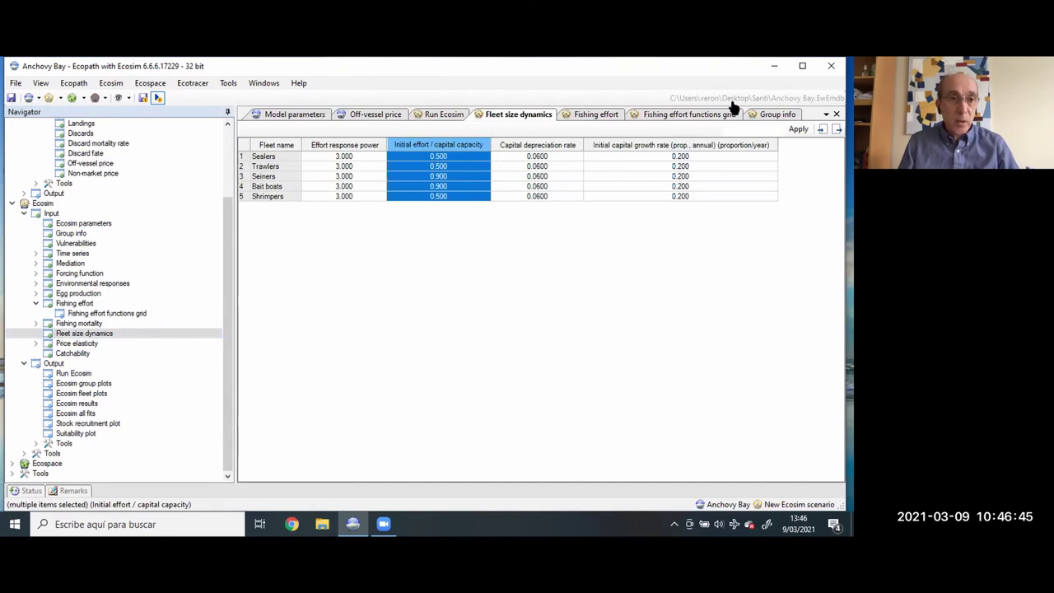
click(752, 127)
text(.5)
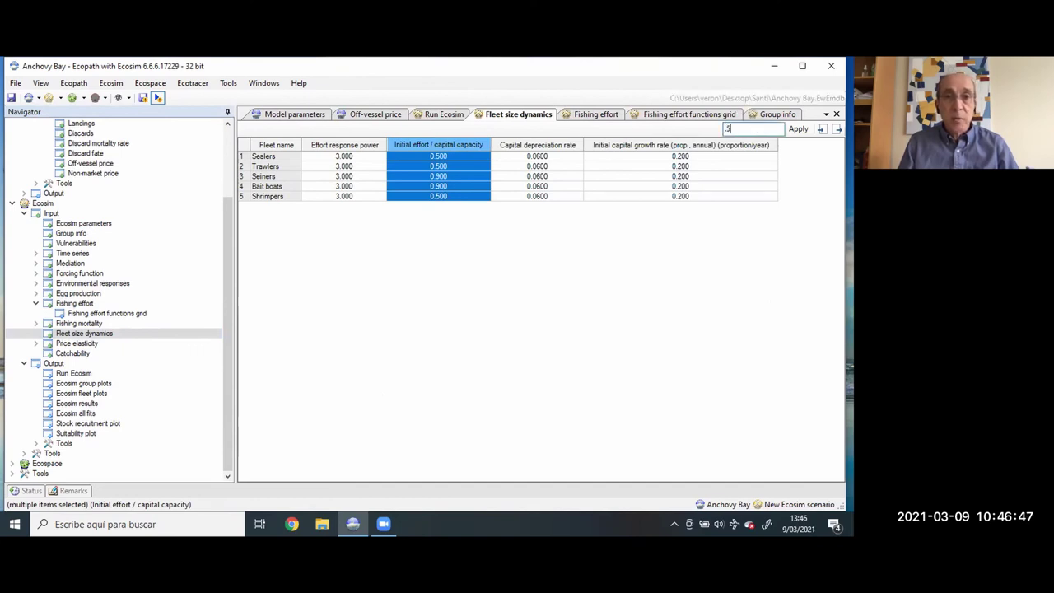
key(Return)
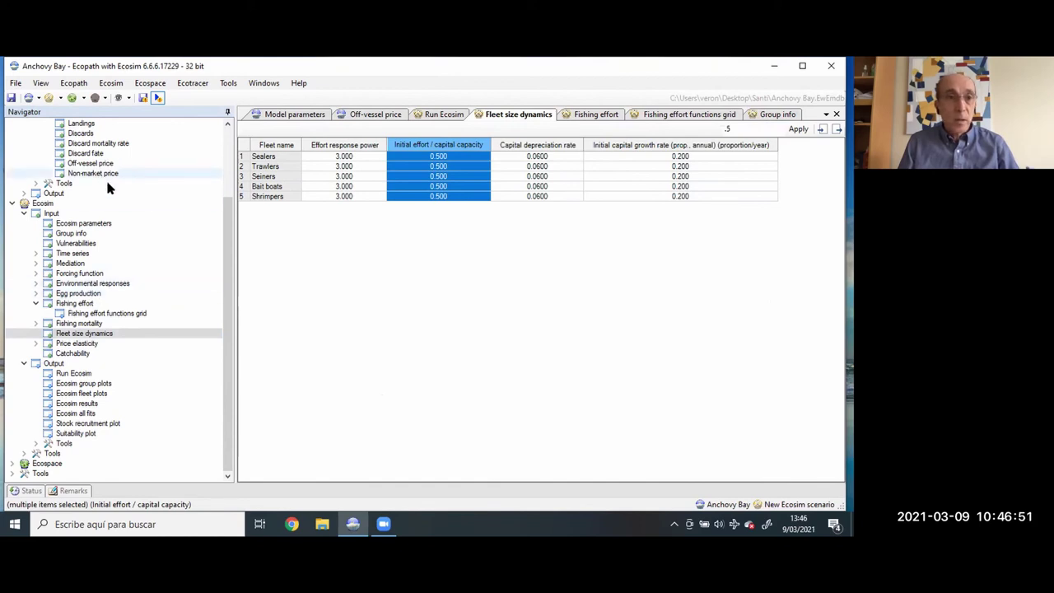
Reset the density-dependent catchability (Qmax/Qo) to 1 for all consumer groups in the Ecosim group info table
click(81, 234)
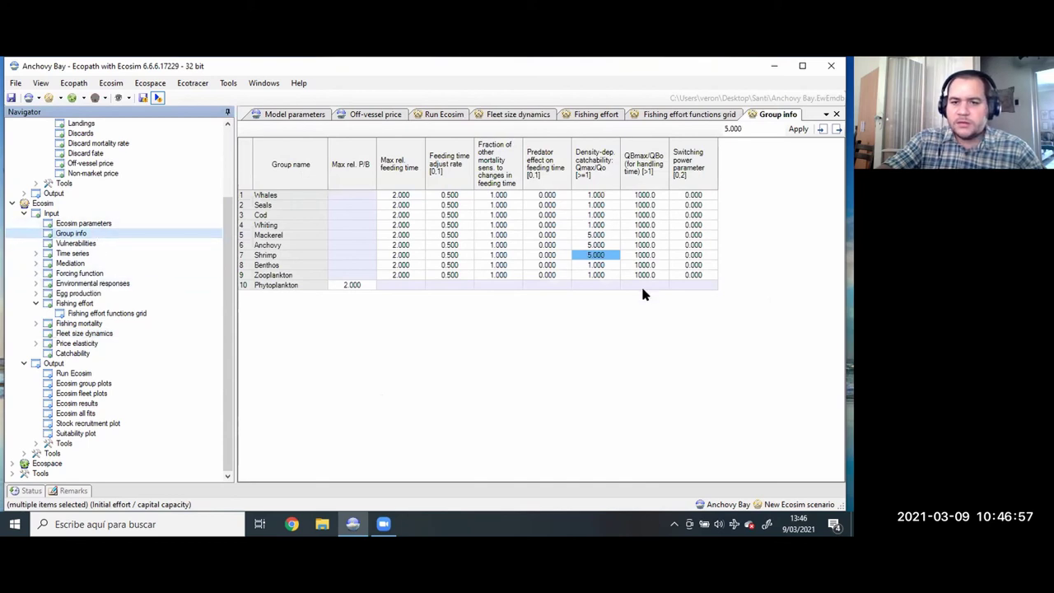
click(602, 175)
click(777, 125)
text(1)
key(Return)
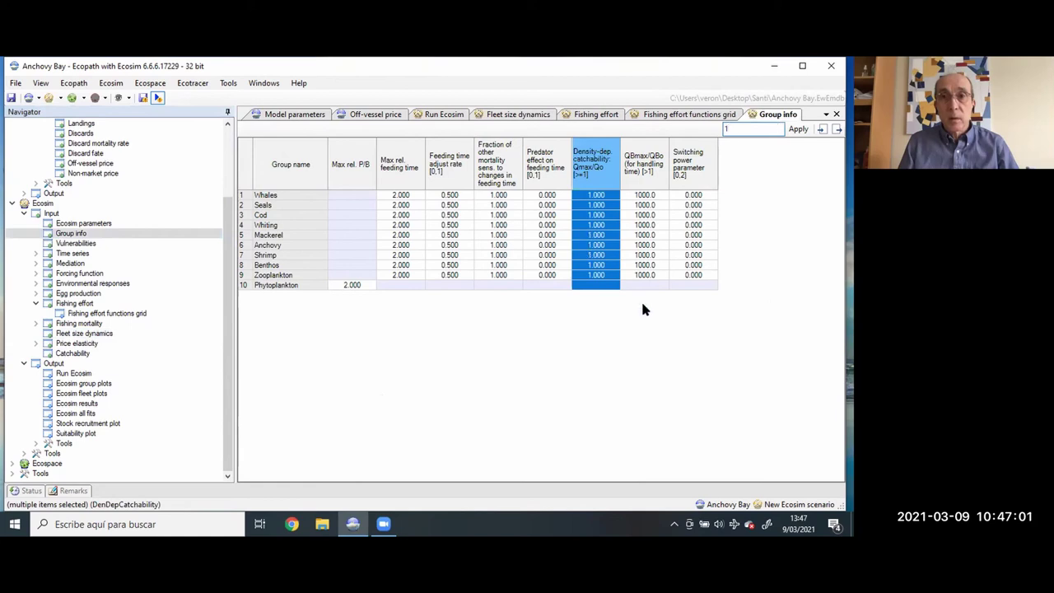
Set the density-dependent catchability (Qmax/Qo) to 2 for Mackerel, Anchovy and Shrimp in the Ecosim group info table
click(93, 375)
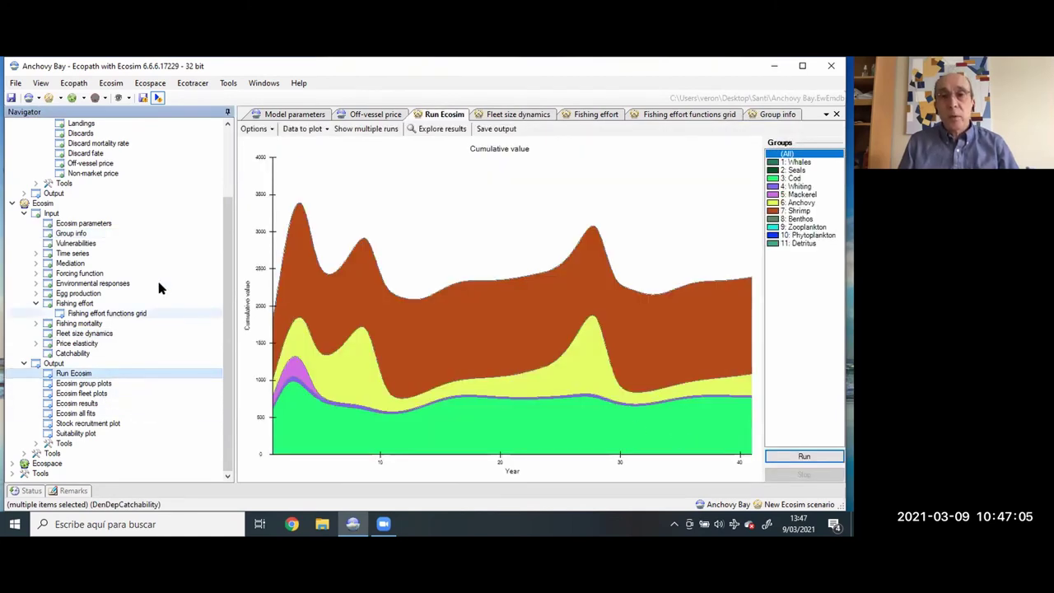
click(92, 229)
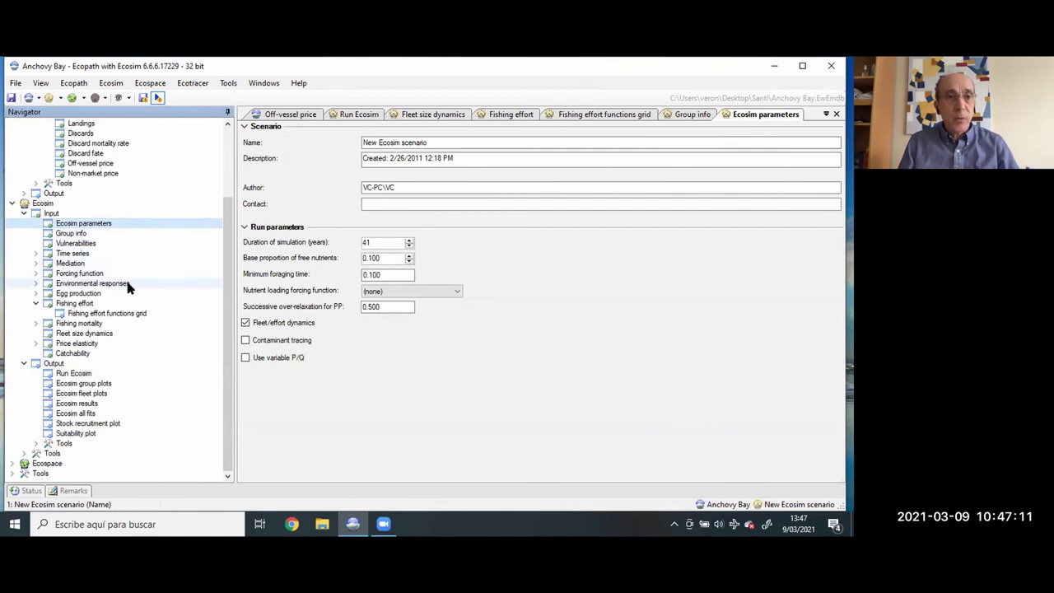
click(72, 235)
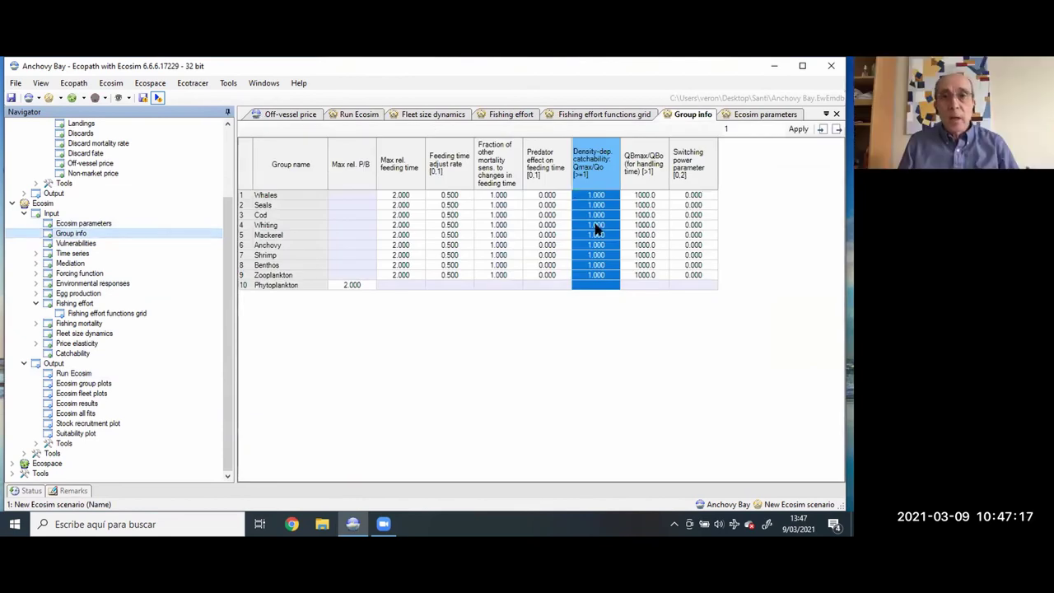
click(597, 226)
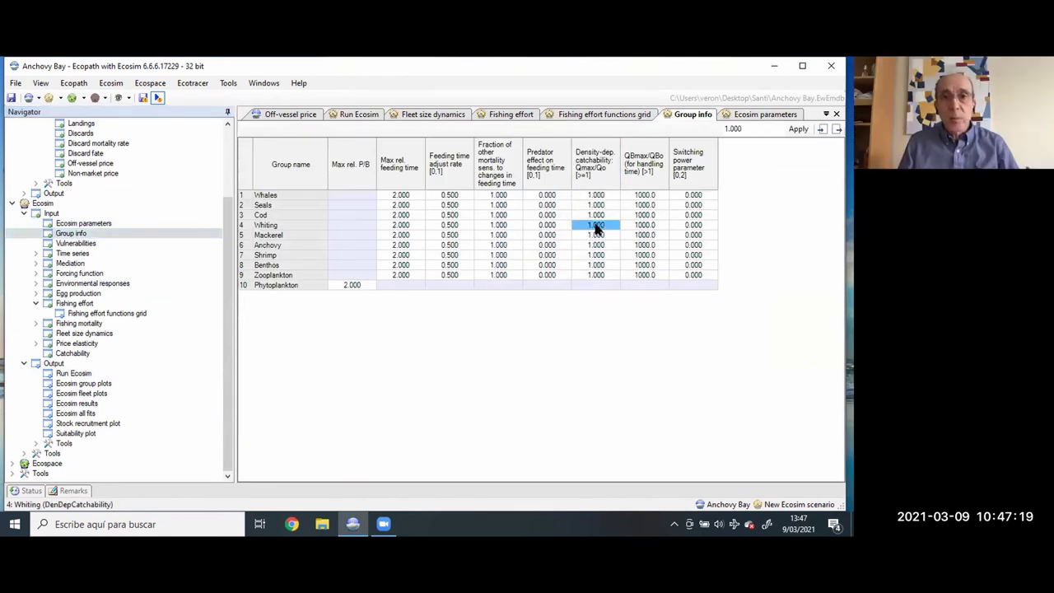
key(Down)
text(2)
key(Return)
text(2)
key(Return)
text(2)
key(Return)
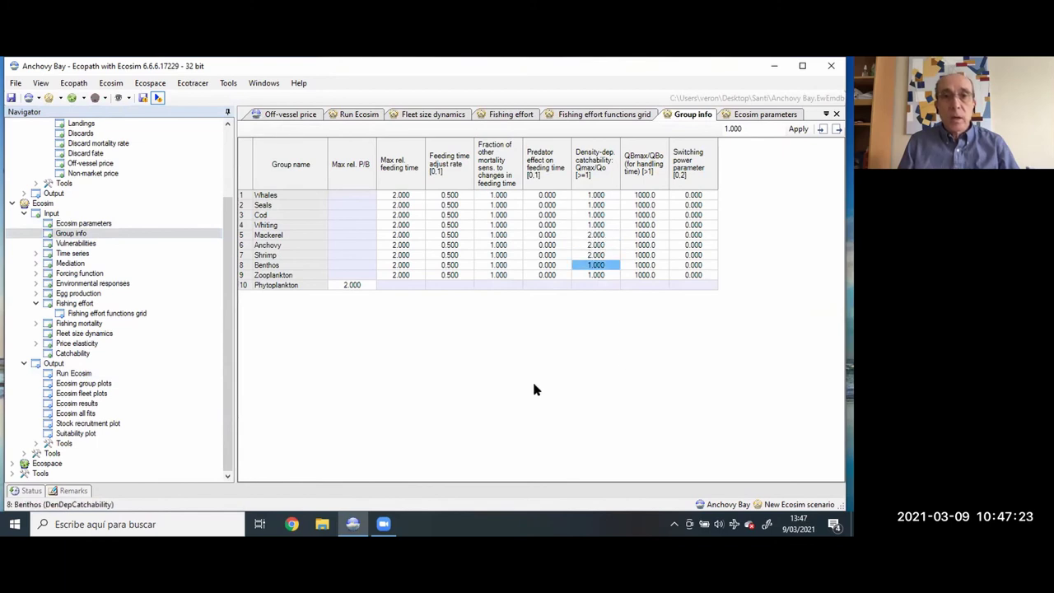
Run Ecosim with the changed catchabilities, switch the plot to relative biomass and run it again
click(75, 373)
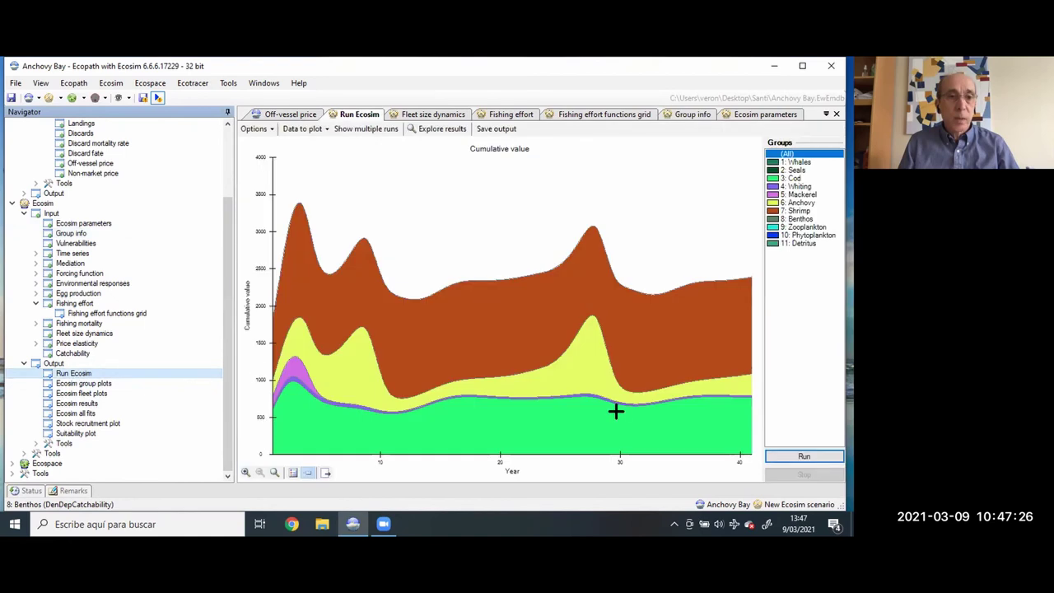
click(790, 455)
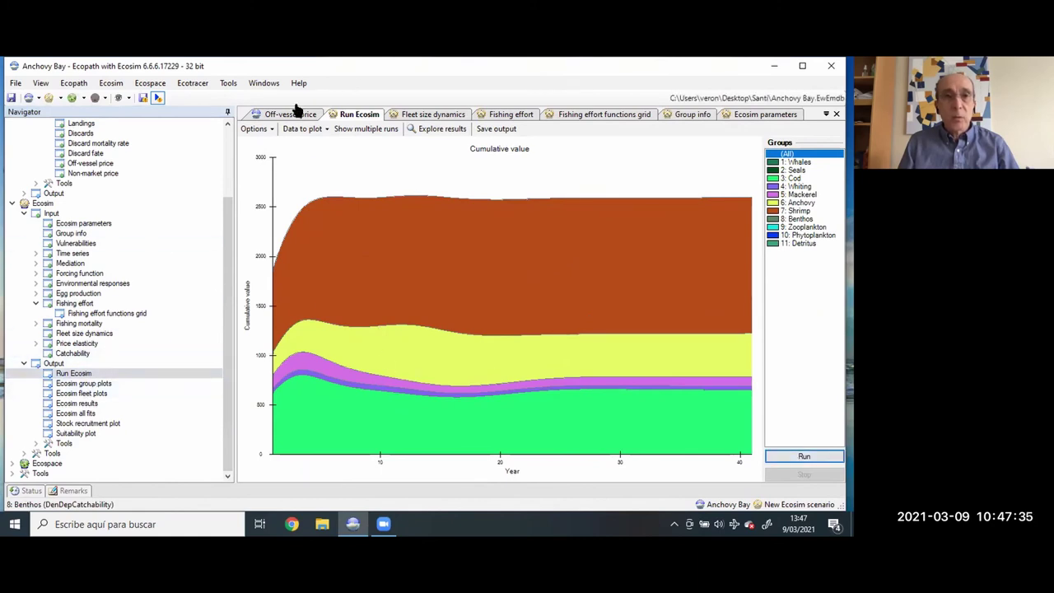
click(307, 130)
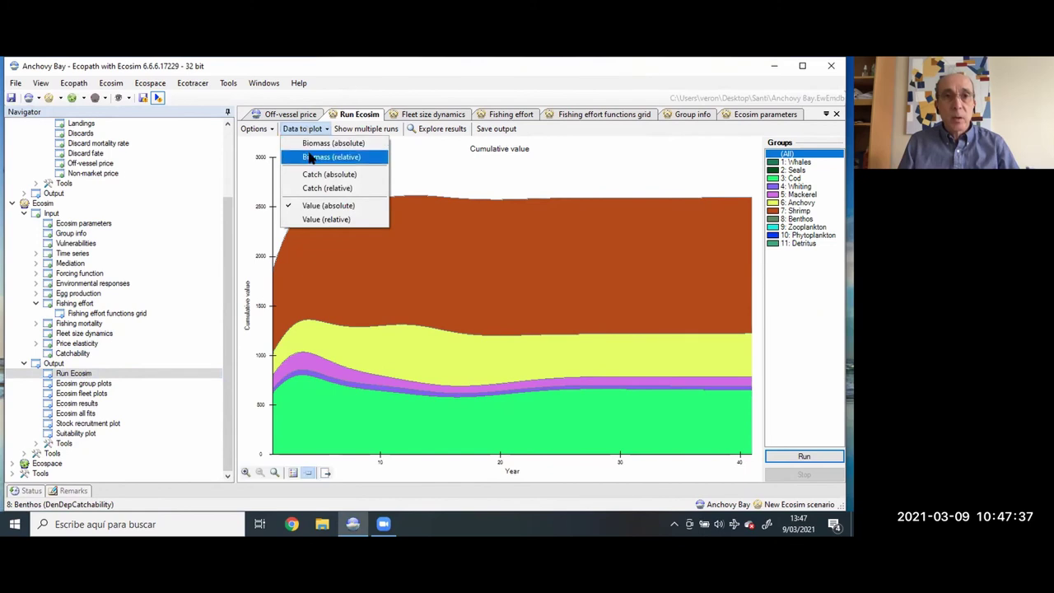
click(328, 157)
click(792, 456)
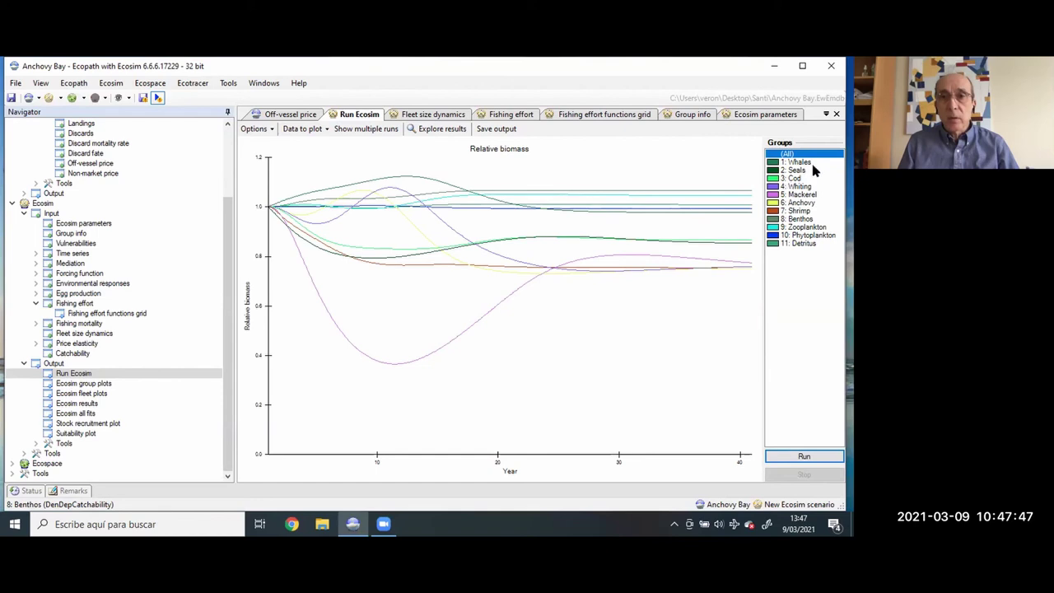
Compare the Mackerel and Anchovy curves in the relative biomass plot, and turn on the display of multiple runs
click(810, 195)
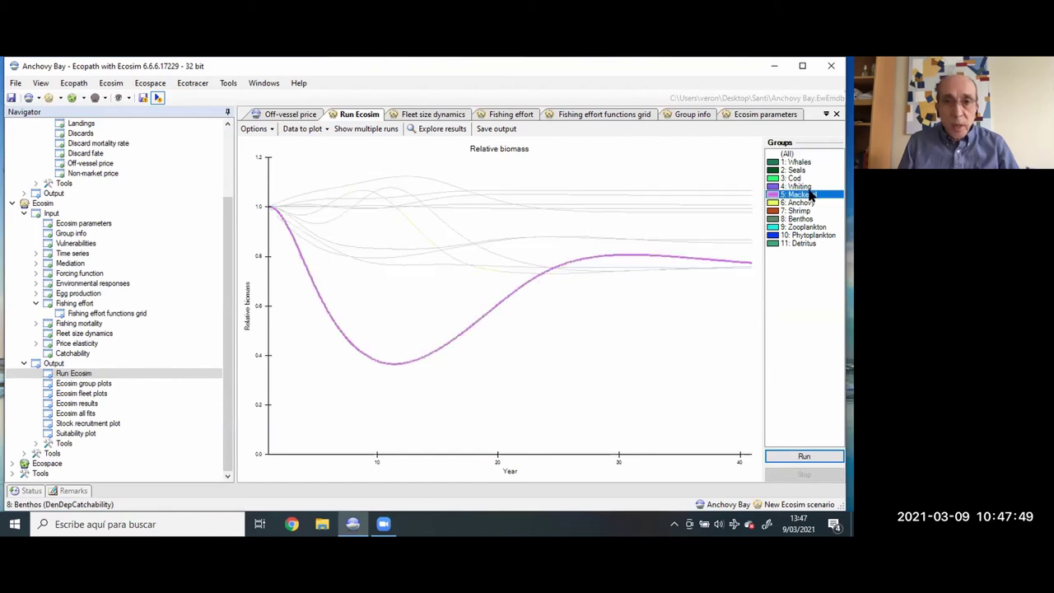
key(Down)
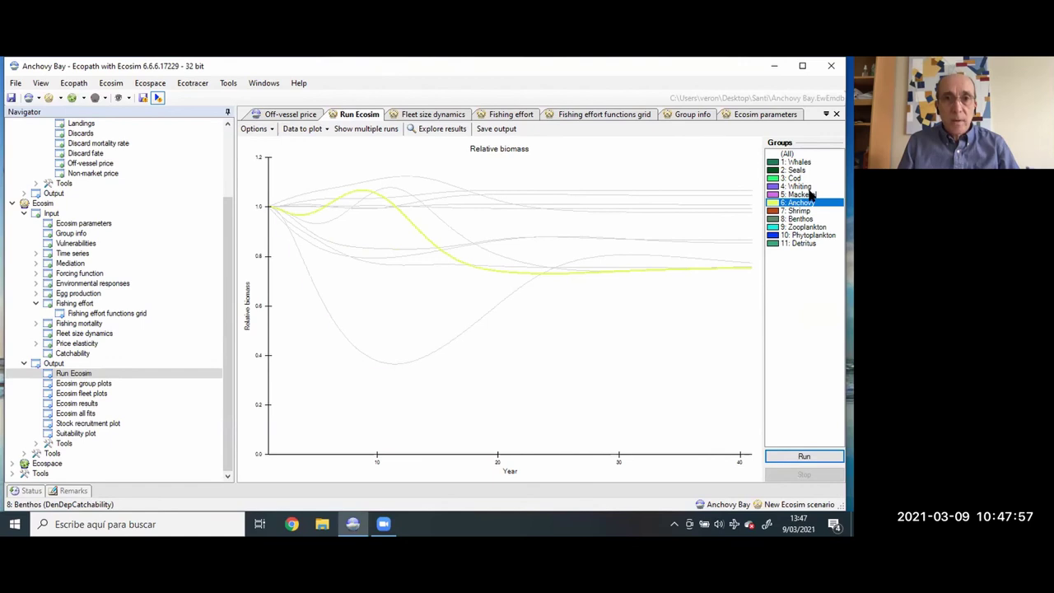
click(811, 194)
key(Down)
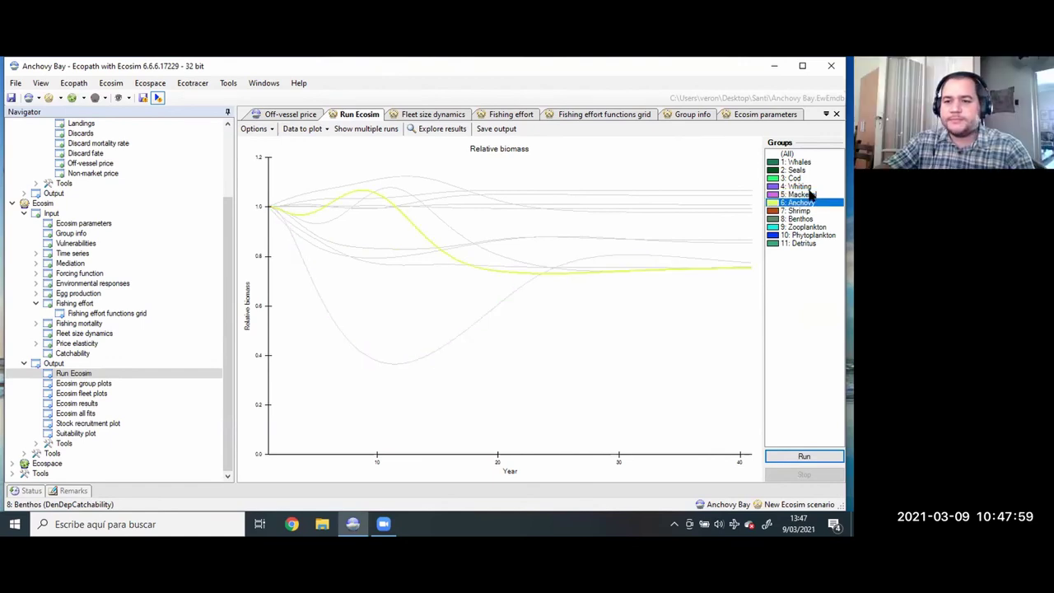
key(Up)
key(Down)
key(Up)
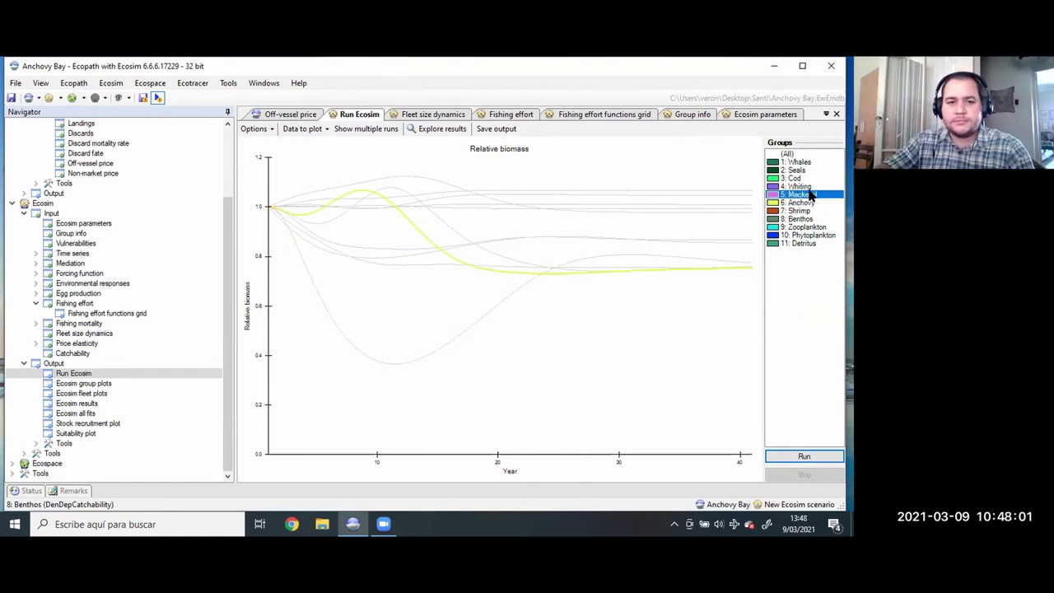
key(Down)
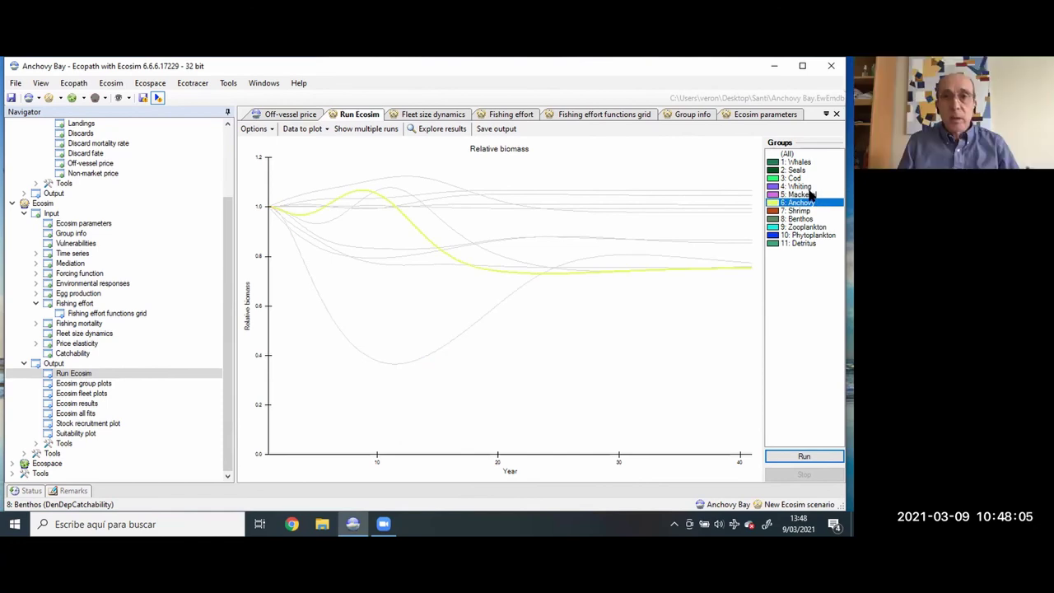
click(356, 132)
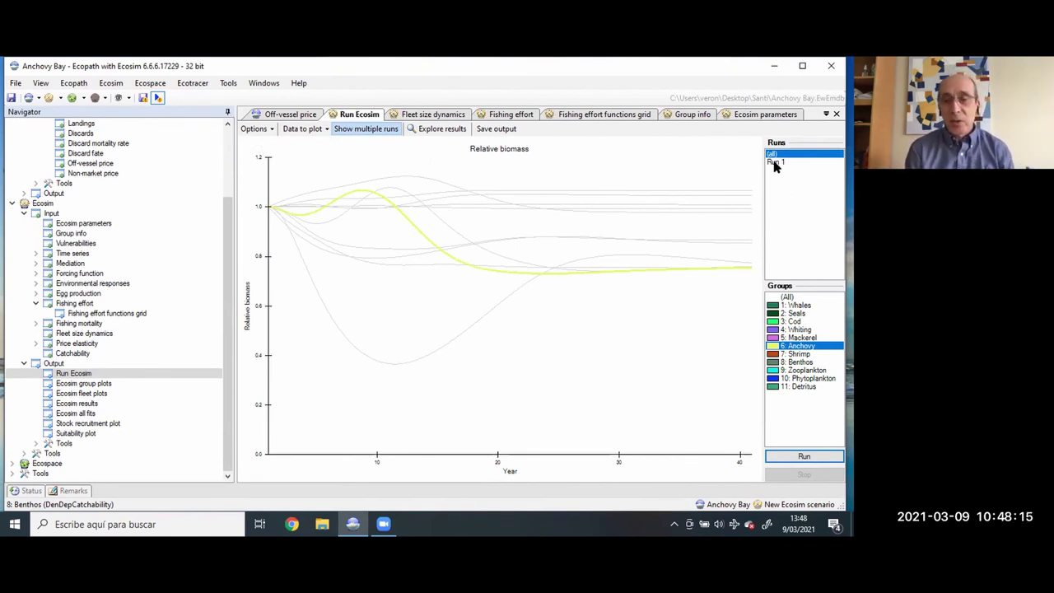
Add a new price elasticity function, choosing not to save the pending Ecosim changes
double_click(159, 343)
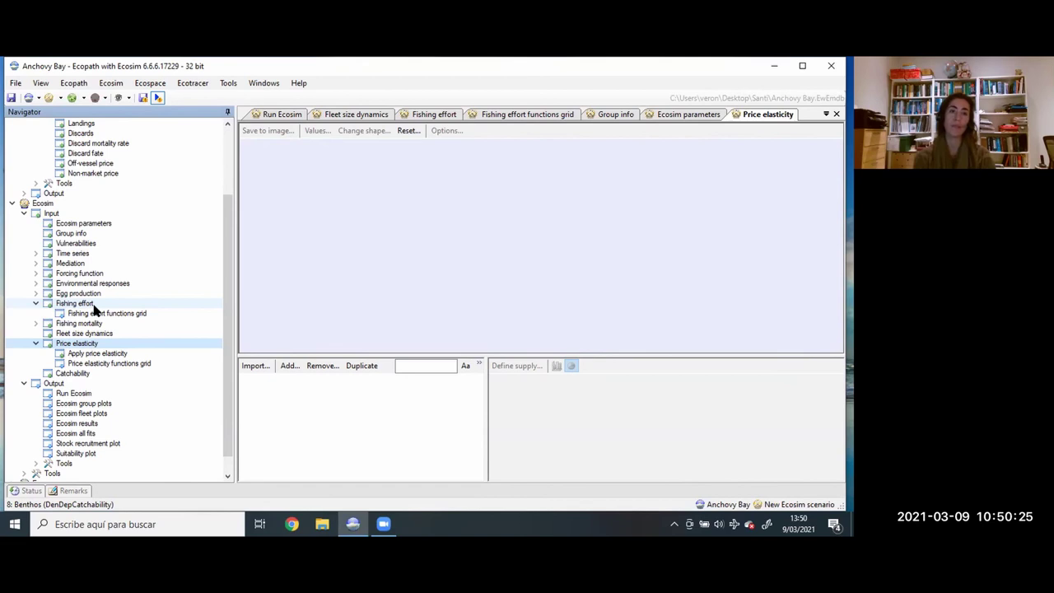
click(85, 237)
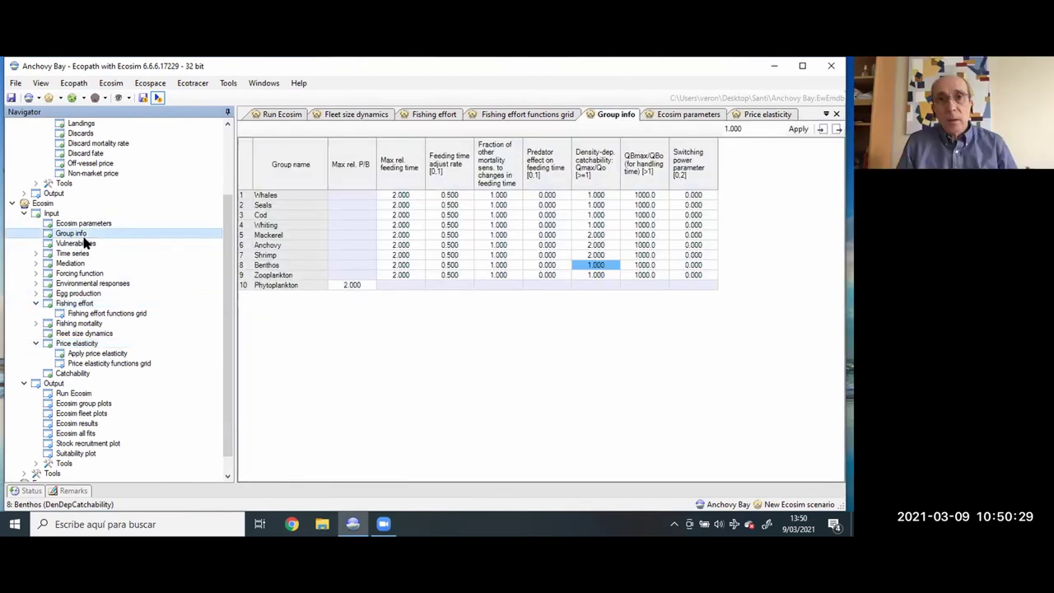
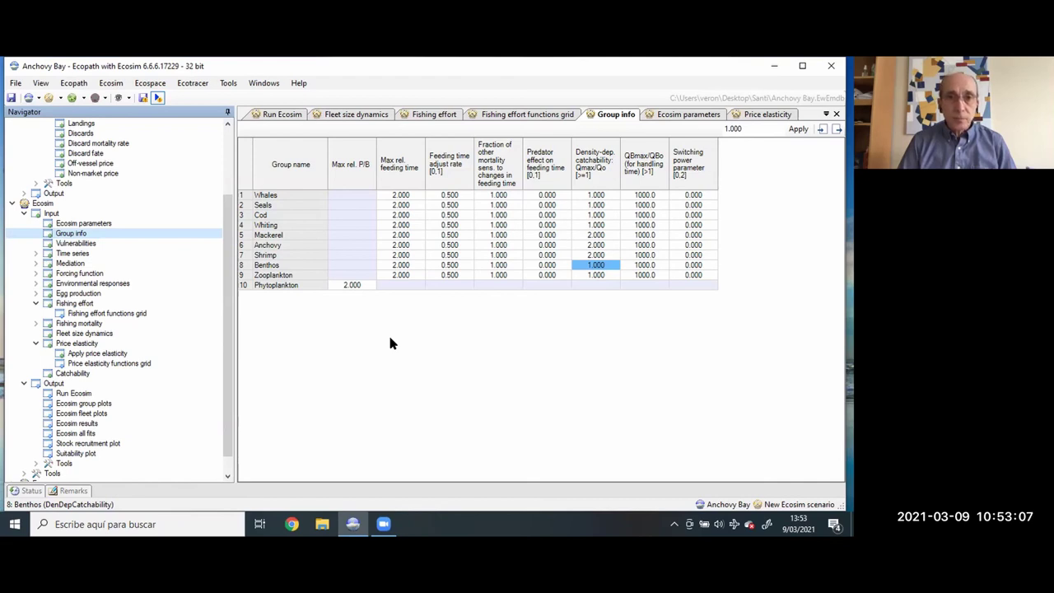
click(86, 346)
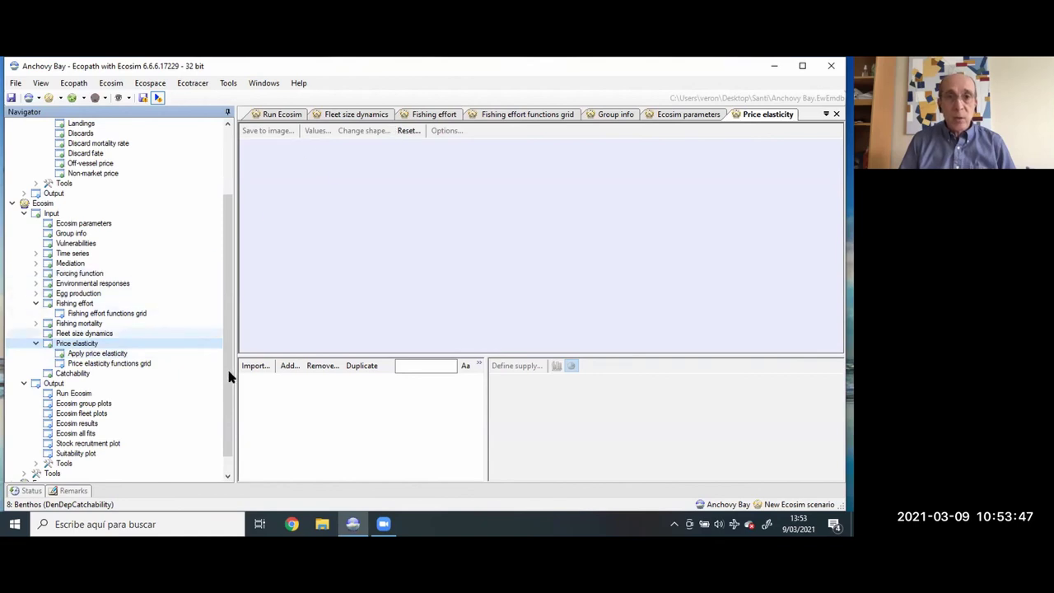
click(285, 367)
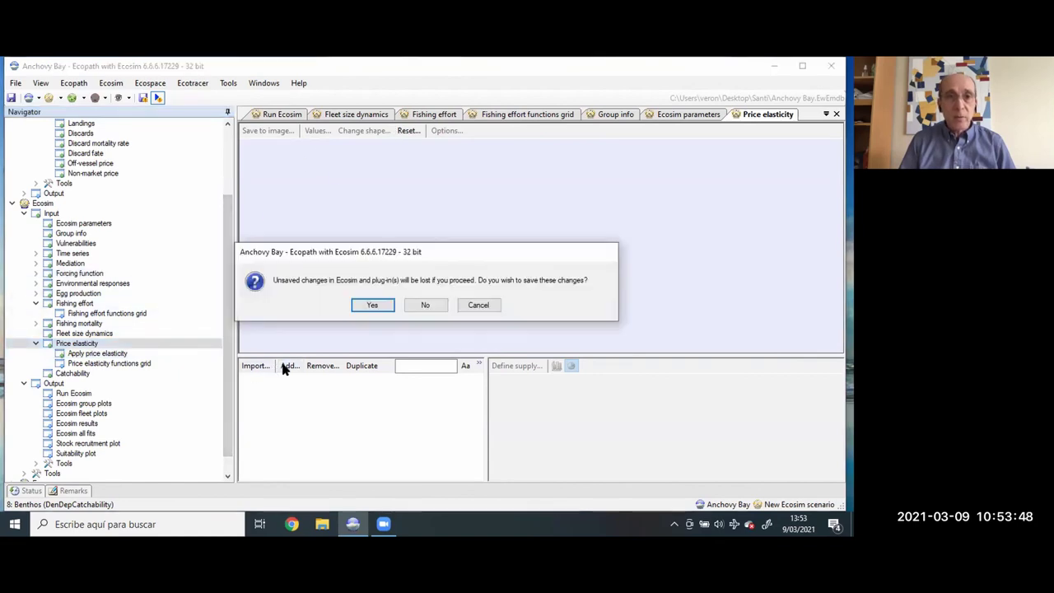
click(414, 306)
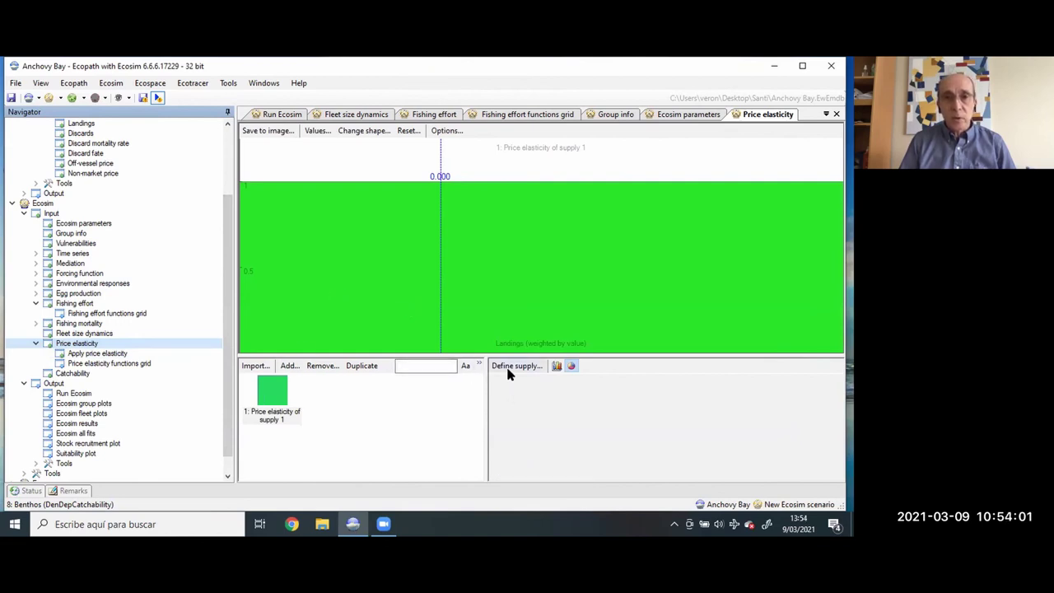
mouse_move(242, 350)
mouse_down()
mouse_move(339, 244)
mouse_move(442, 176)
mouse_up()
click(384, 133)
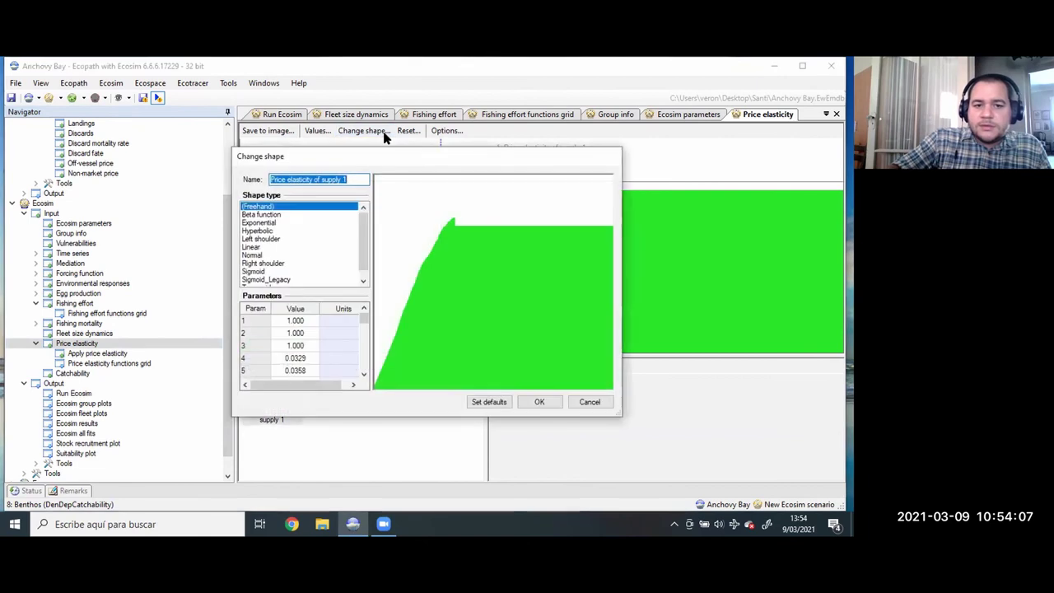
click(590, 402)
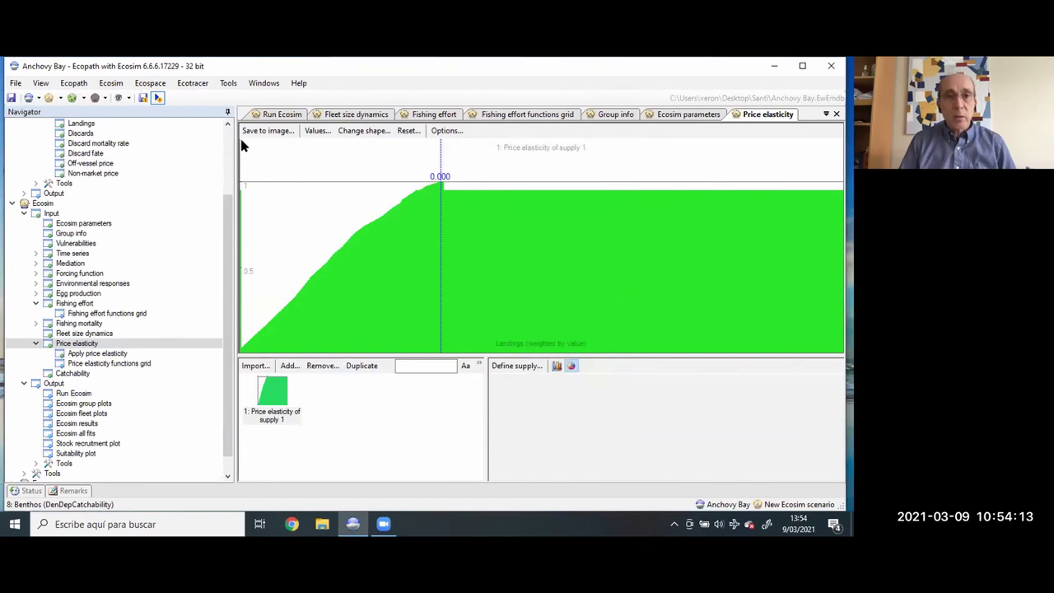
Sketch a declining price elasticity curve from about 2.1 at zero landings down to zero, and shift the landings baseline to higher landings
drag(242, 142, 389, 232)
mouse_move(435, 278)
mouse_down()
mouse_move(616, 348)
mouse_move(848, 355)
mouse_up()
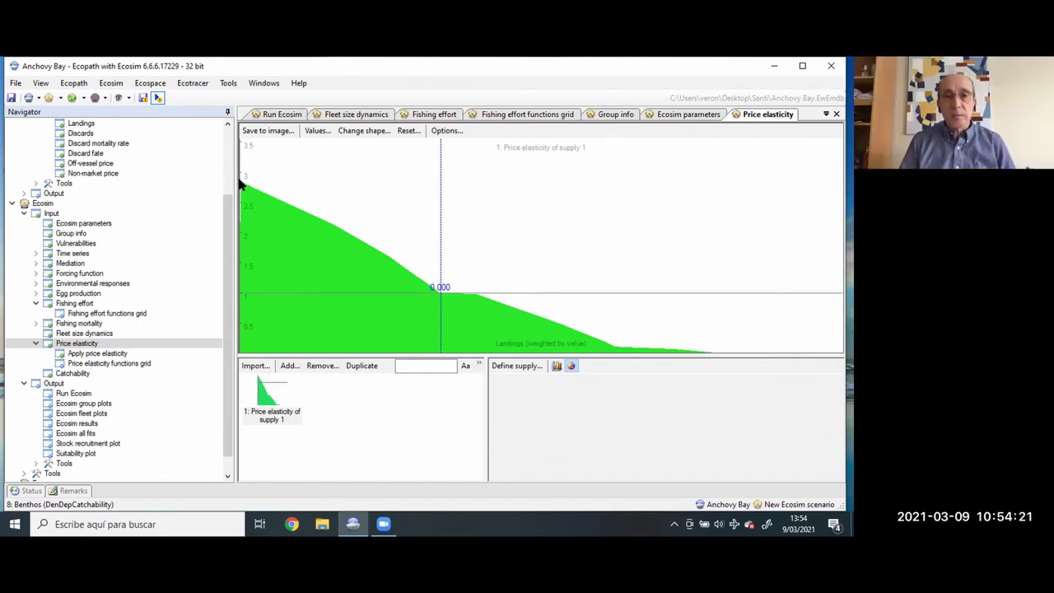
mouse_move(242, 186)
mouse_move(243, 186)
mouse_down()
mouse_move(343, 195)
mouse_move(489, 280)
mouse_up()
mouse_move(543, 300)
mouse_down()
mouse_move(615, 340)
mouse_move(703, 365)
mouse_up()
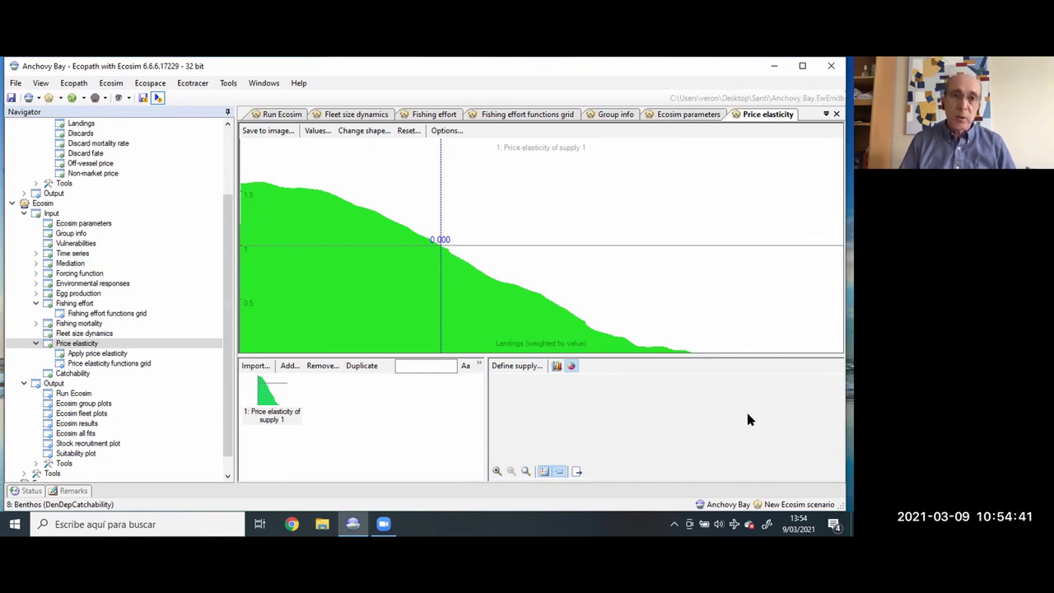
mouse_move(439, 207)
mouse_down()
mouse_move(518, 223)
mouse_move(386, 217)
mouse_move(337, 203)
mouse_move(402, 211)
mouse_move(504, 255)
mouse_move(461, 261)
mouse_move(373, 234)
mouse_move(445, 247)
mouse_move(351, 238)
mouse_move(481, 280)
mouse_up()
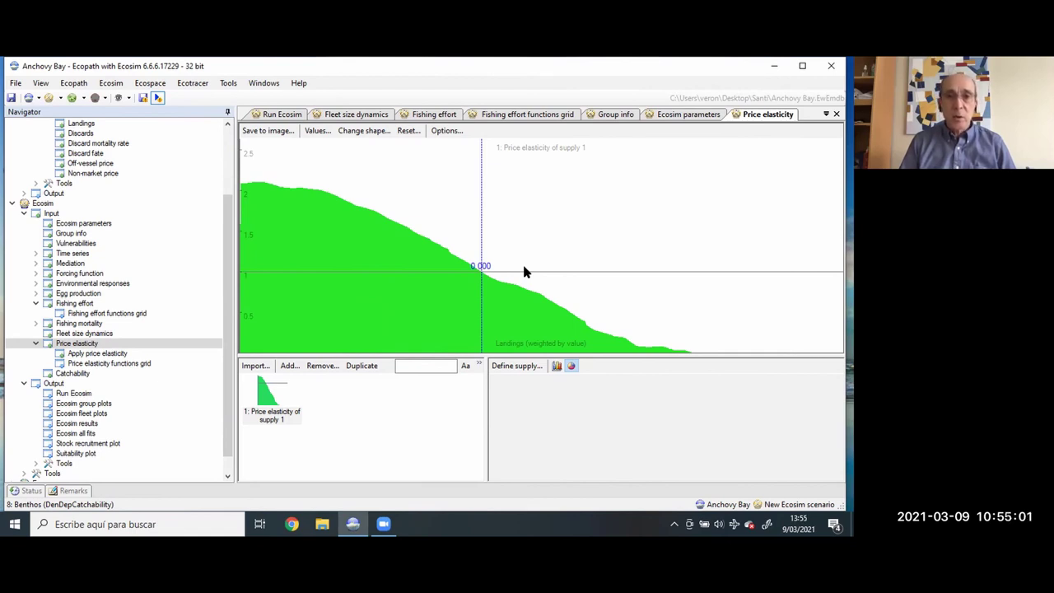
Define the function's supply by assigning the Anchovy landings of both the Seiners and the Bait boats
click(505, 366)
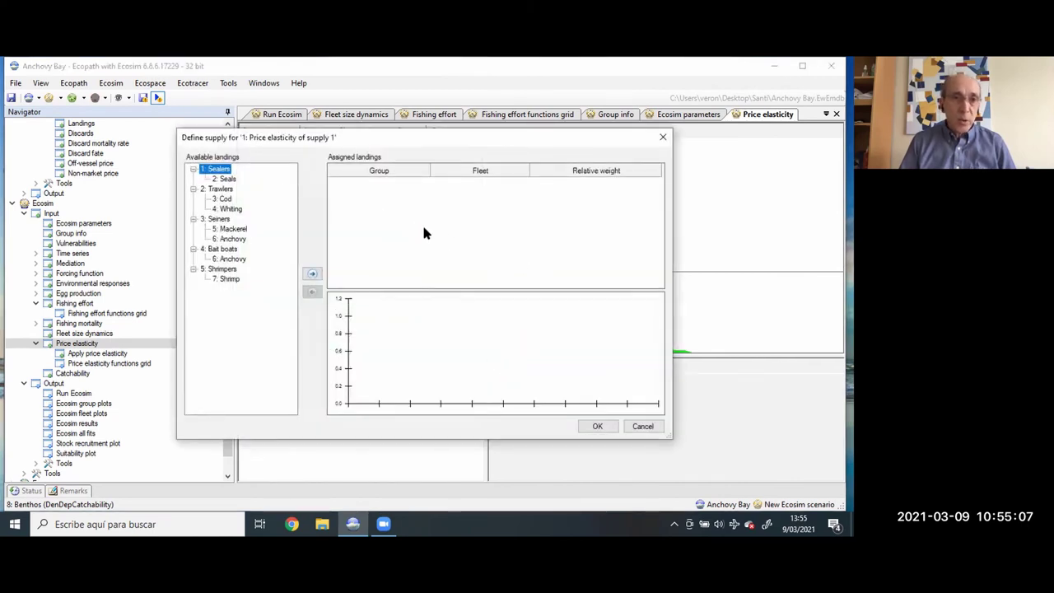
click(234, 239)
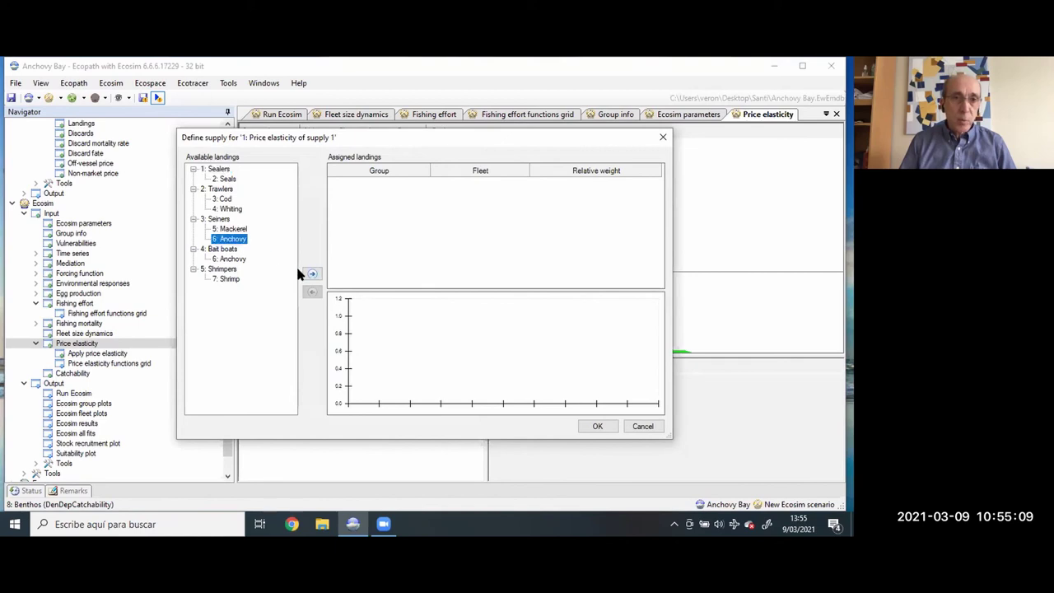
click(311, 274)
click(229, 259)
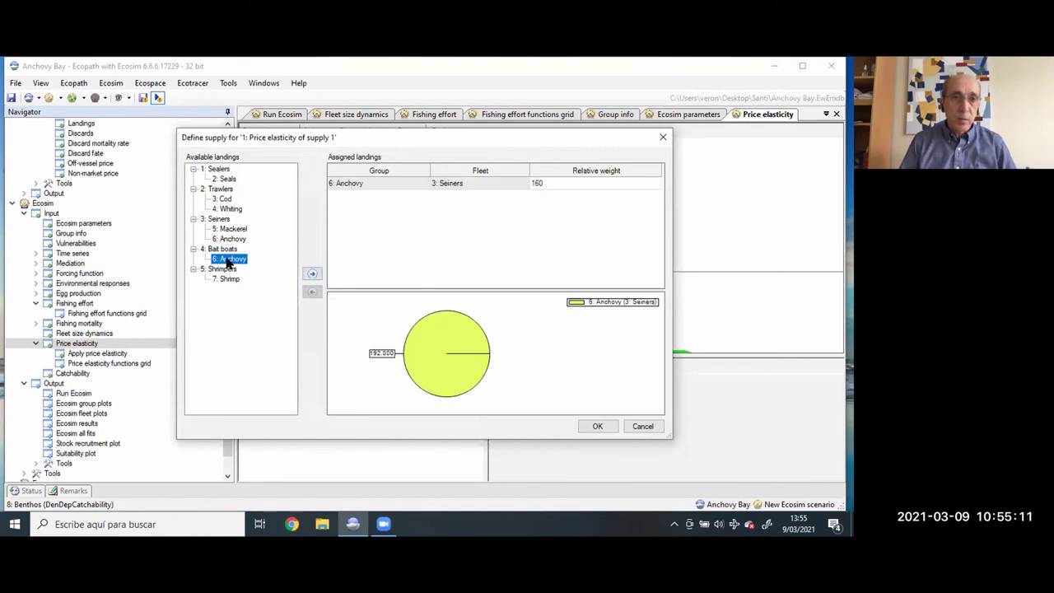
click(311, 274)
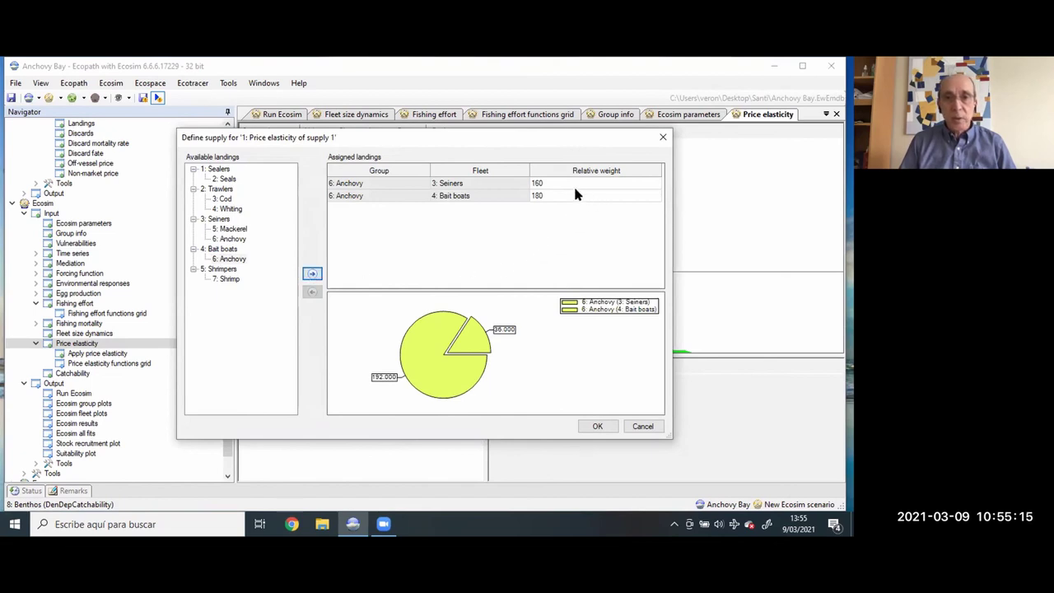
click(594, 427)
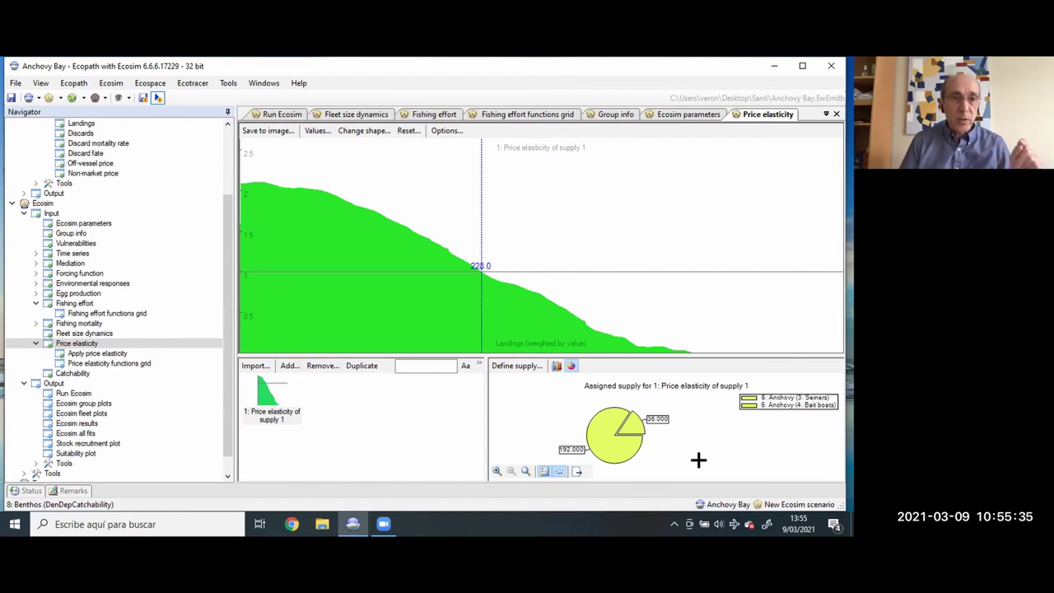
Apply the price elasticity of supply 1 function to the Seiners' Anchovy landings as an off-vessel price modifier
click(122, 353)
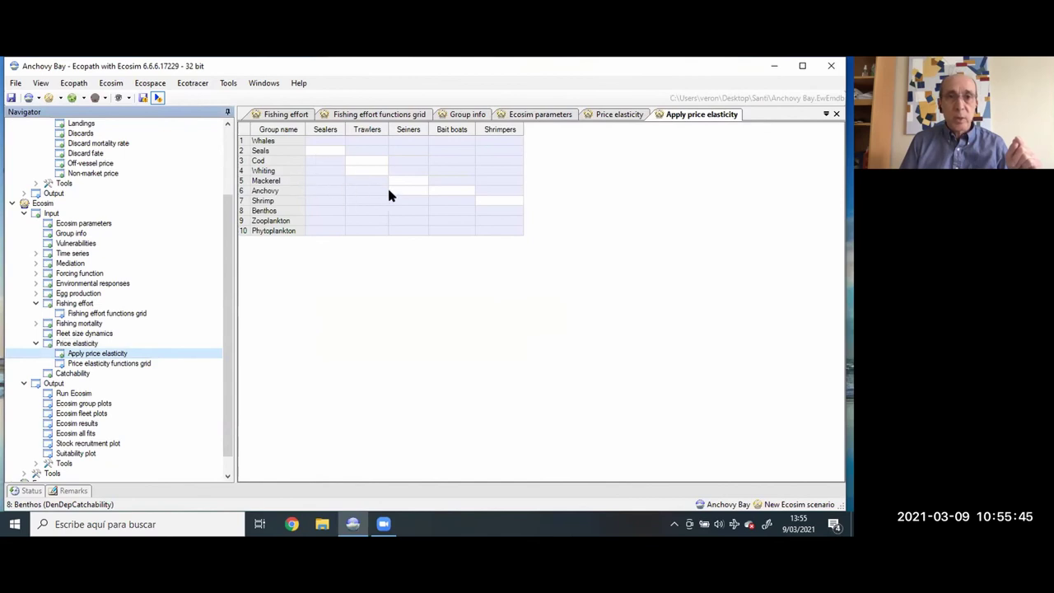
double_click(395, 192)
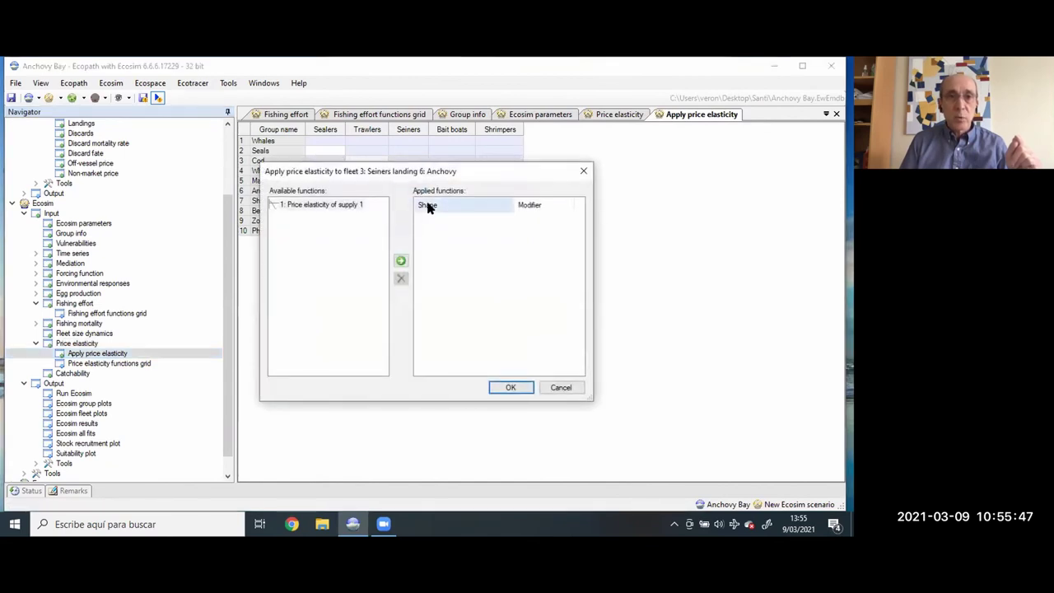
click(401, 260)
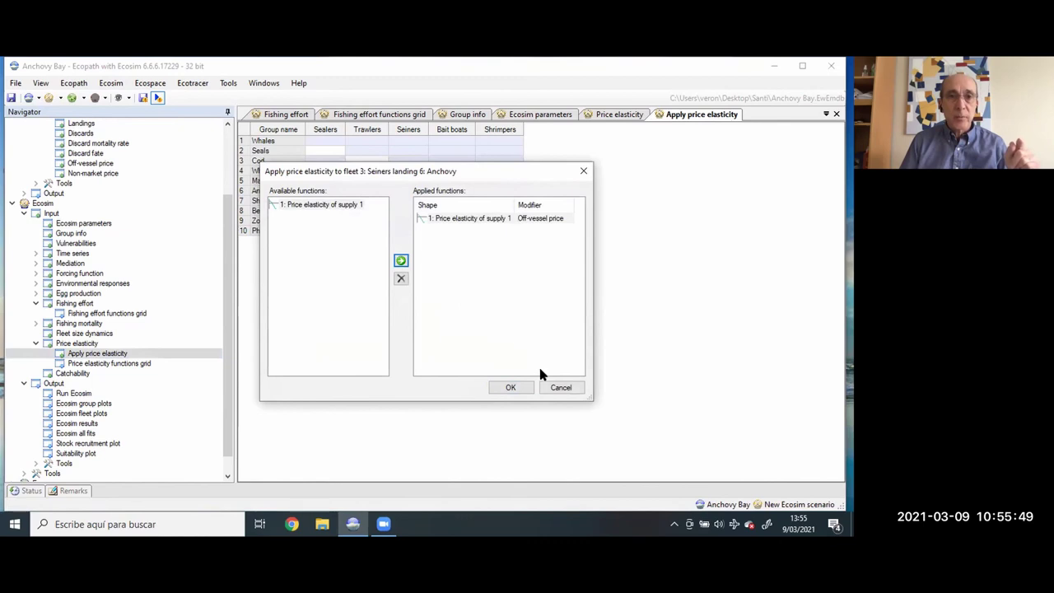
click(511, 387)
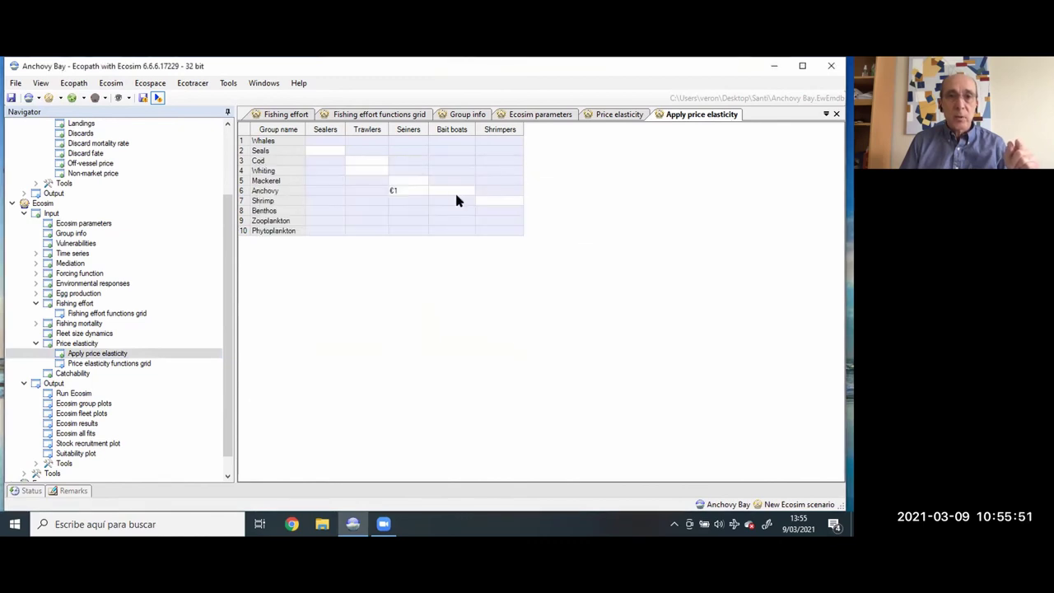
Apply the price elasticity of supply 1 function to the Bait boats' Anchovy landings as an off-vessel price modifier
double_click(452, 192)
click(400, 260)
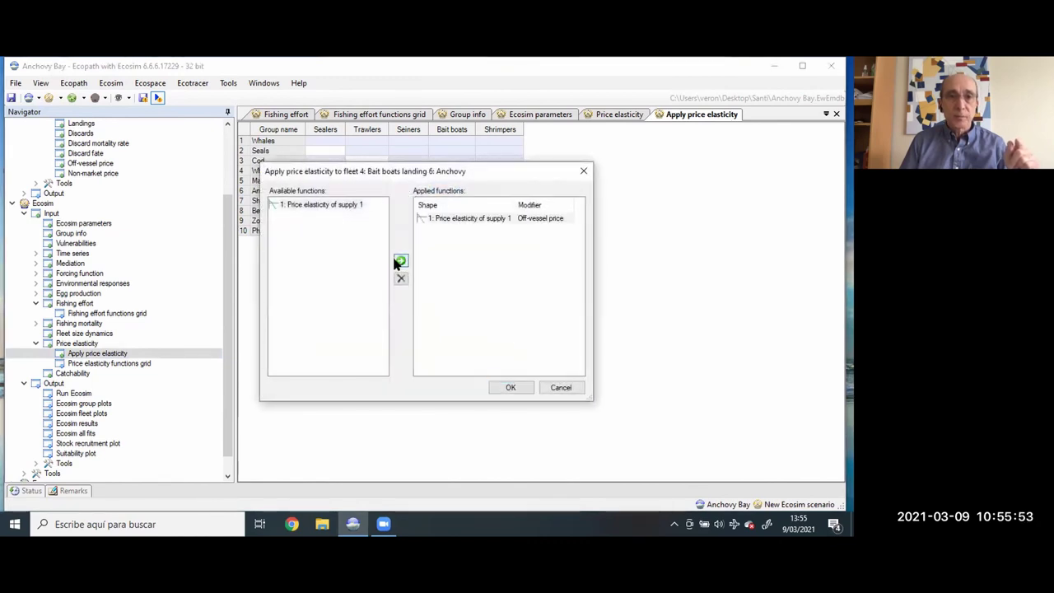
click(522, 390)
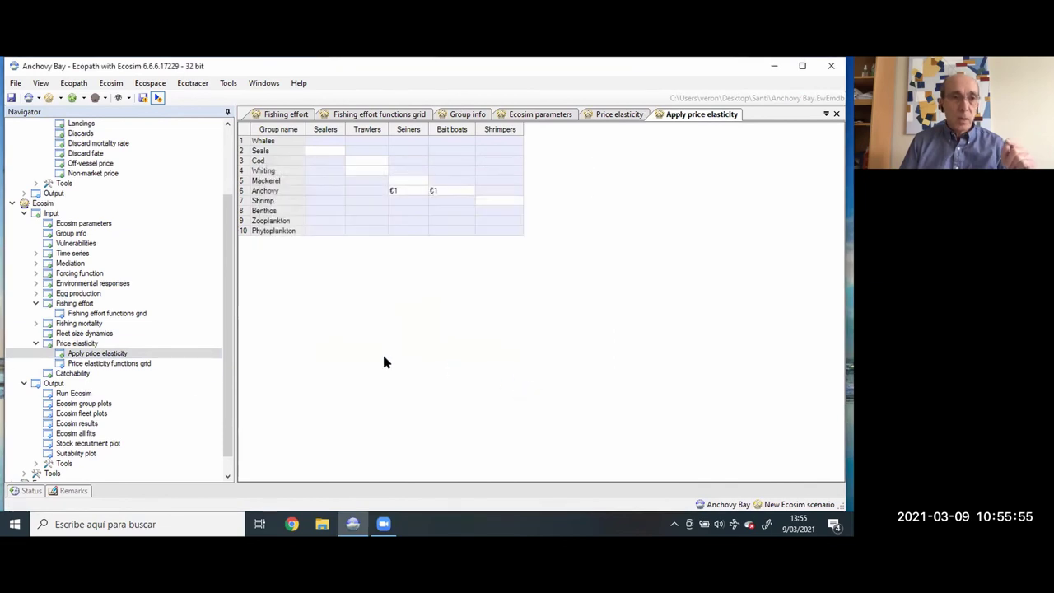
Run Ecosim with the price elasticity function applied, keeping relative biomass as the plotted data
click(88, 394)
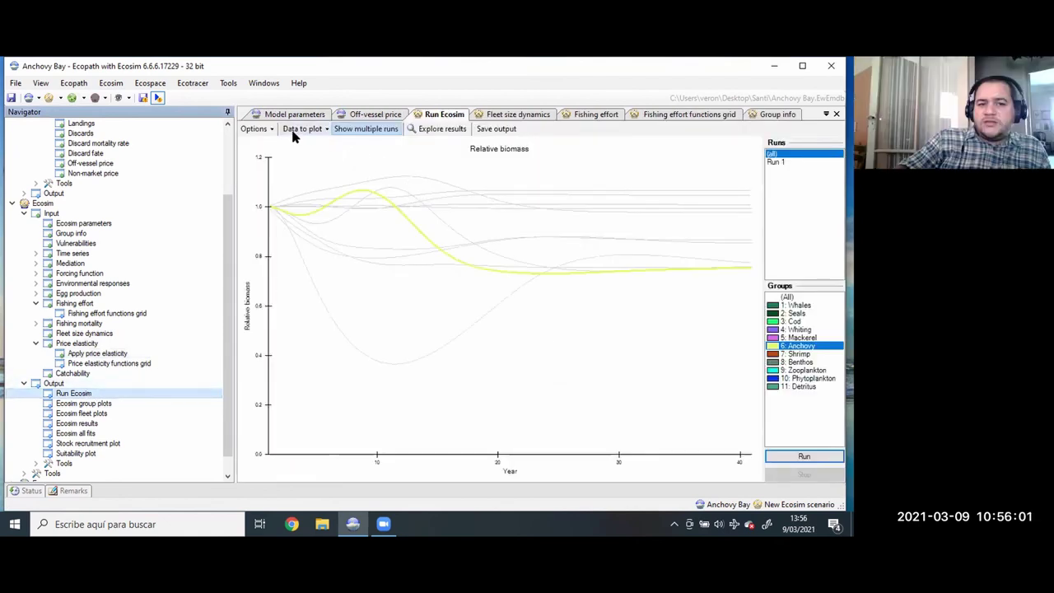
click(298, 130)
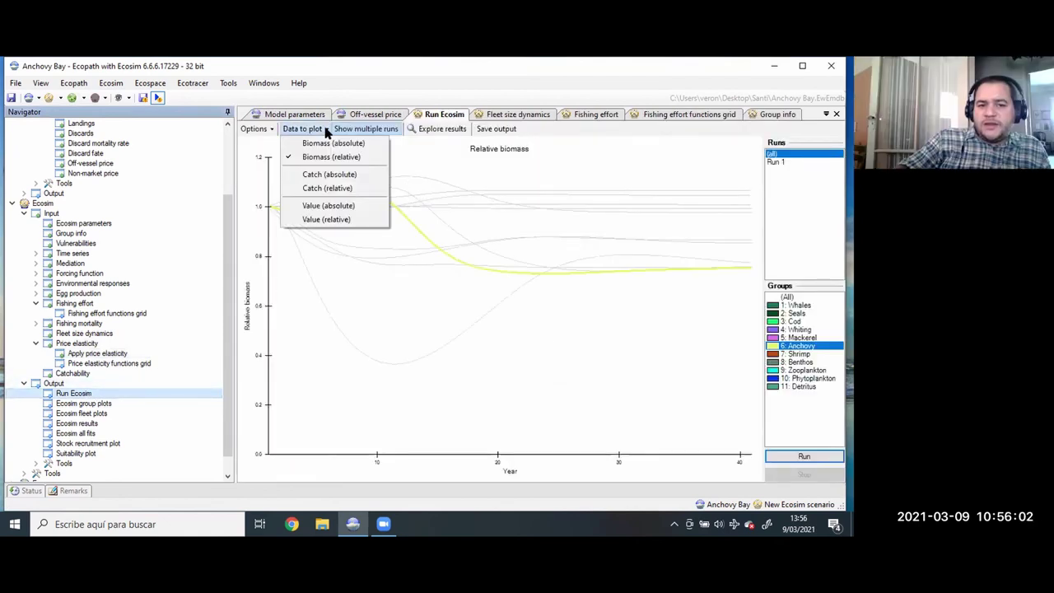
click(469, 236)
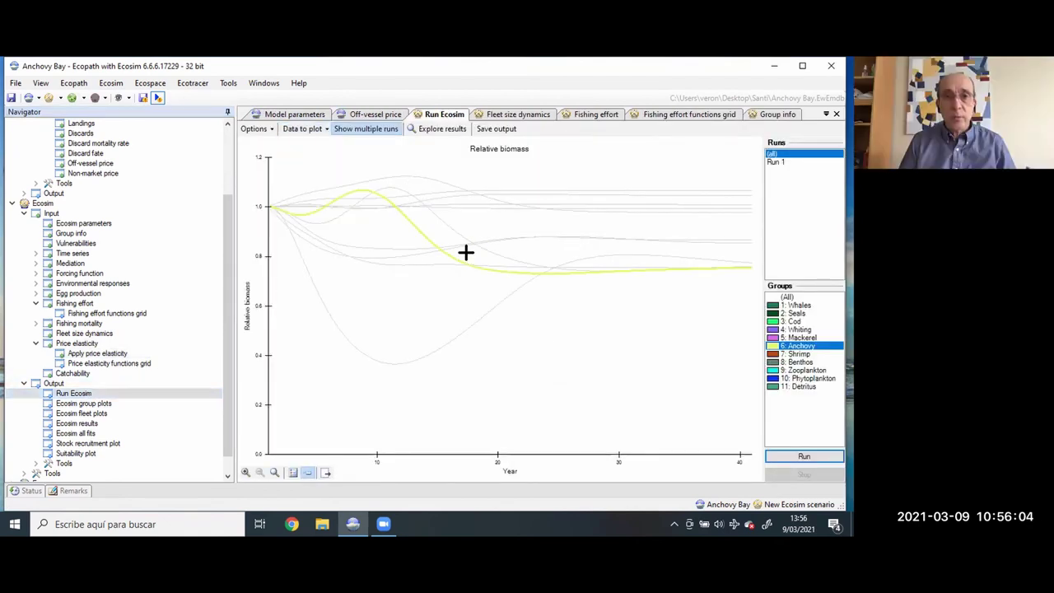
click(784, 456)
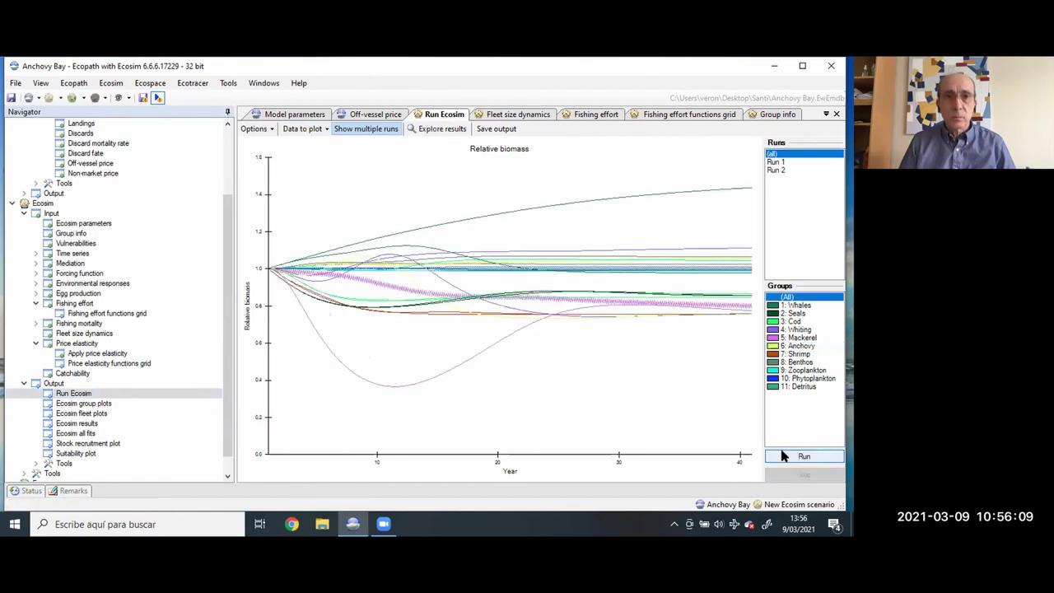
Compare Anchovy's relative biomass in Run 1 and Run 2, separately and with both runs highlighted together
click(796, 168)
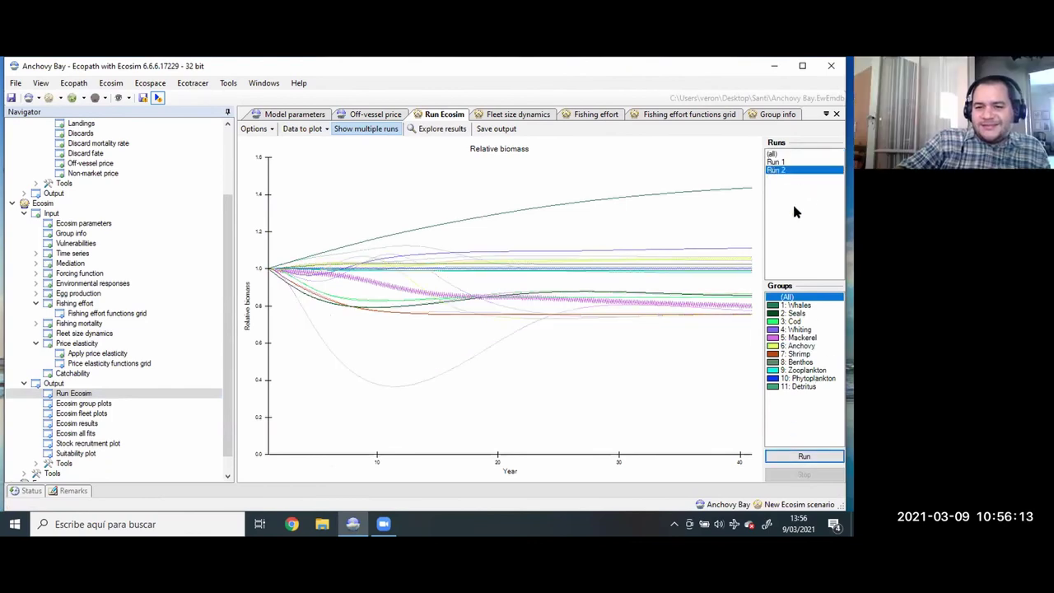
click(799, 346)
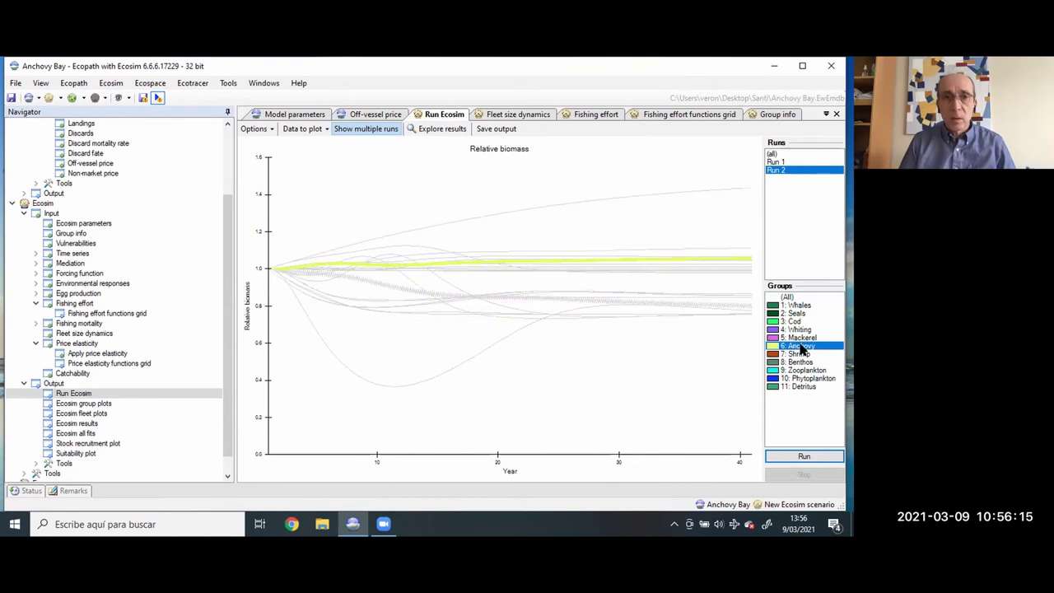
click(788, 163)
click(789, 170)
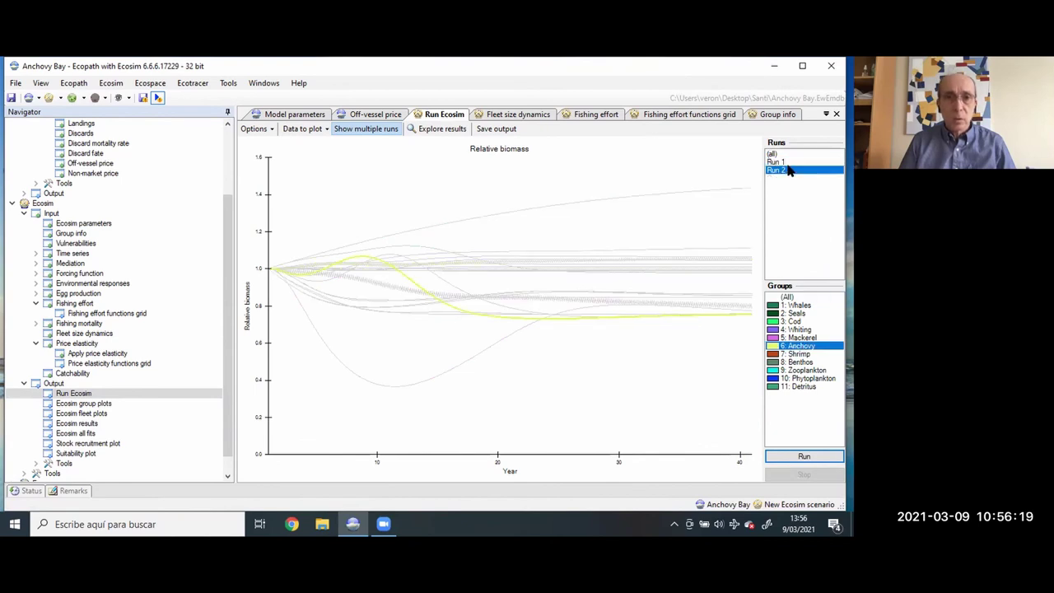
ctrl+click(788, 163)
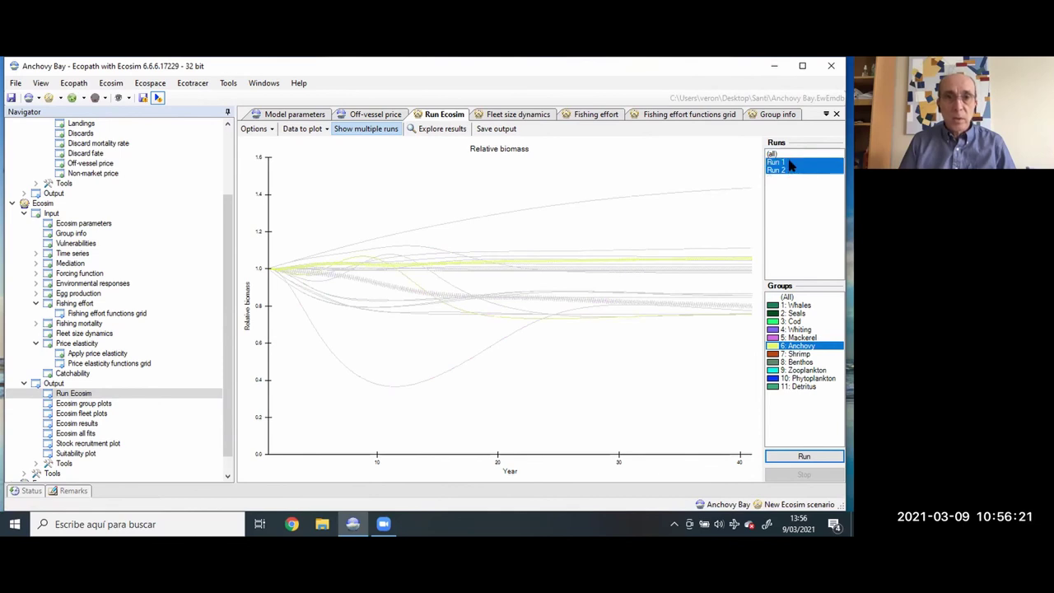
click(789, 169)
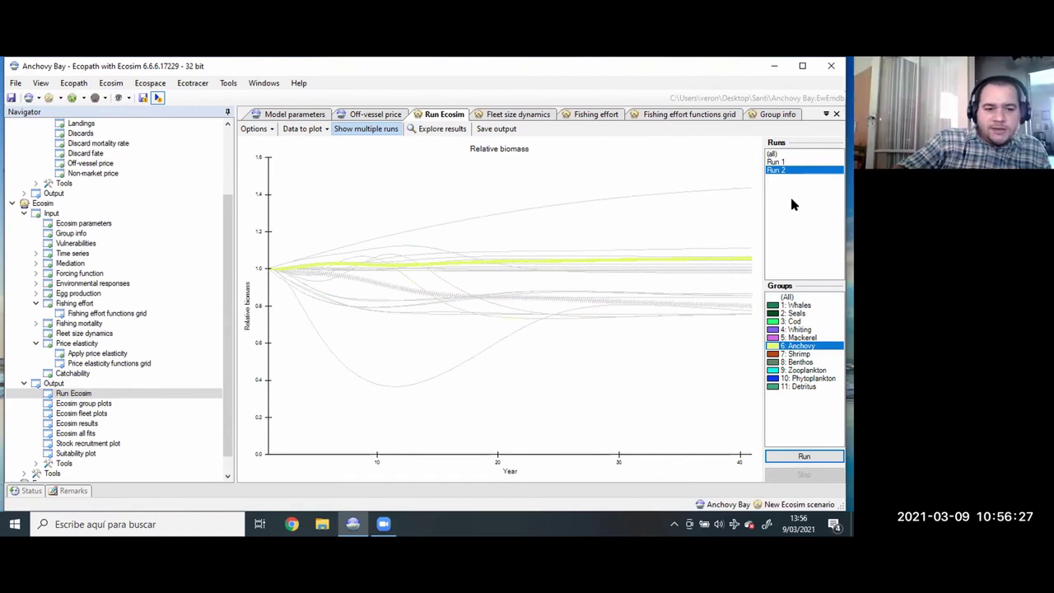
Shift the landings baseline of the price elasticity of supply 1 function to lower landings, nearer the start of the curve
click(78, 343)
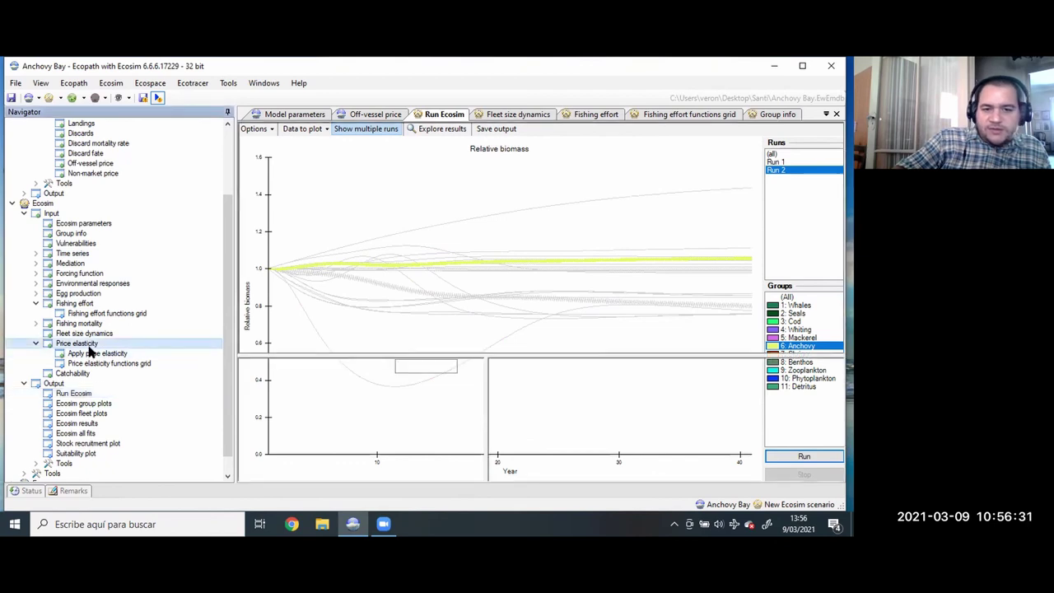
drag(482, 268, 390, 238)
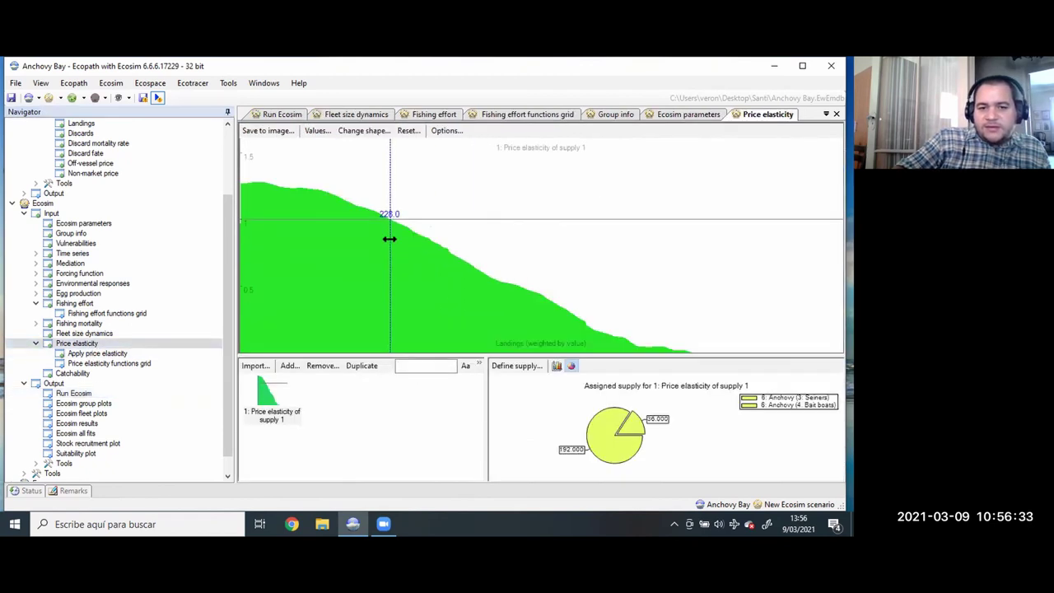
mouse_move(387, 216)
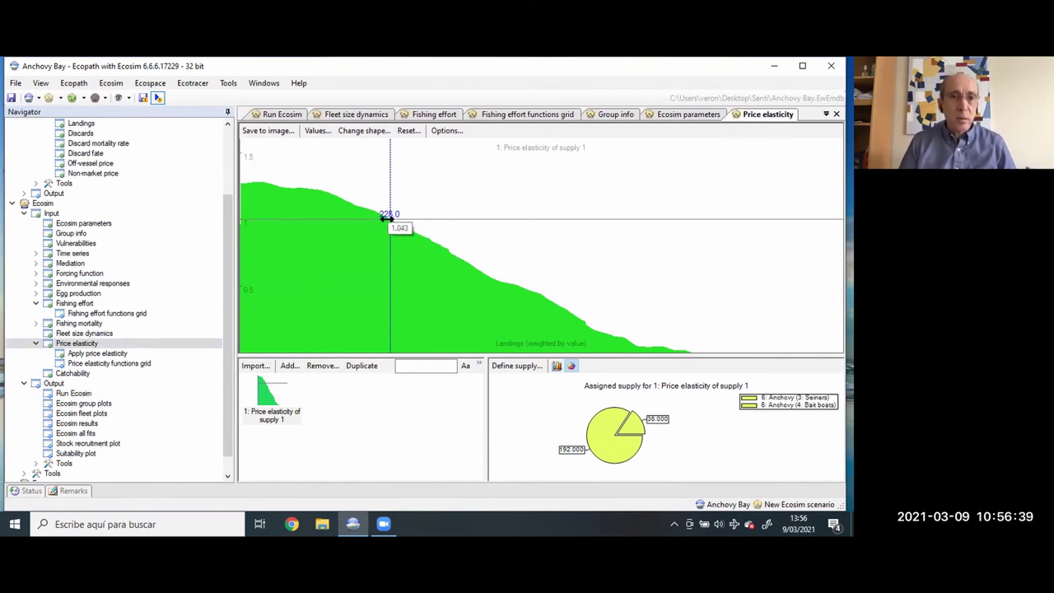
Set the density-dependent catchability (Qmax/Qo) to 1 for all groups in the Ecosim group info
click(91, 404)
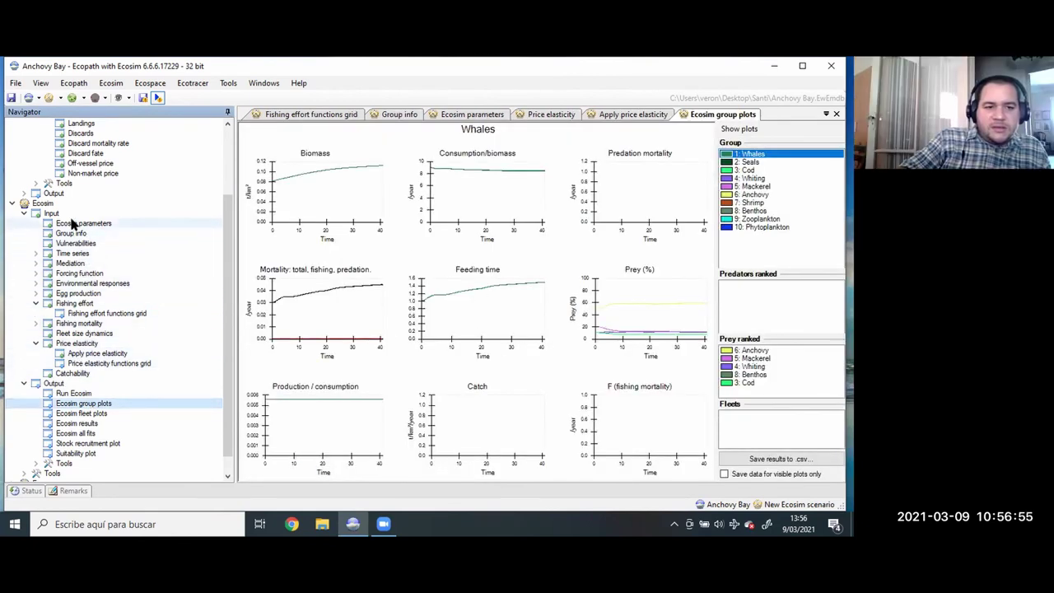
click(71, 233)
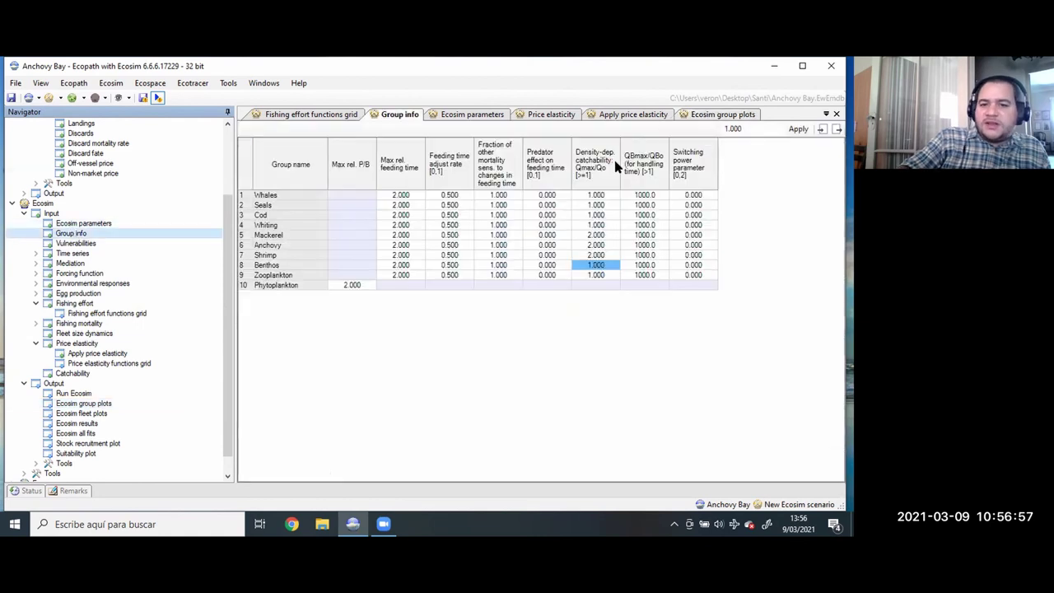
click(605, 182)
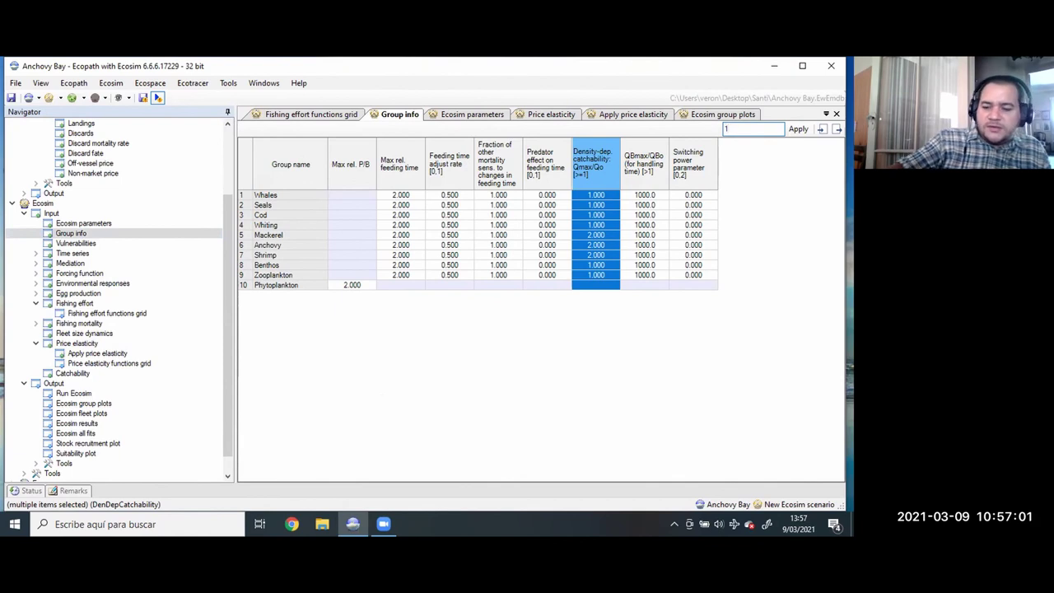
text(1)
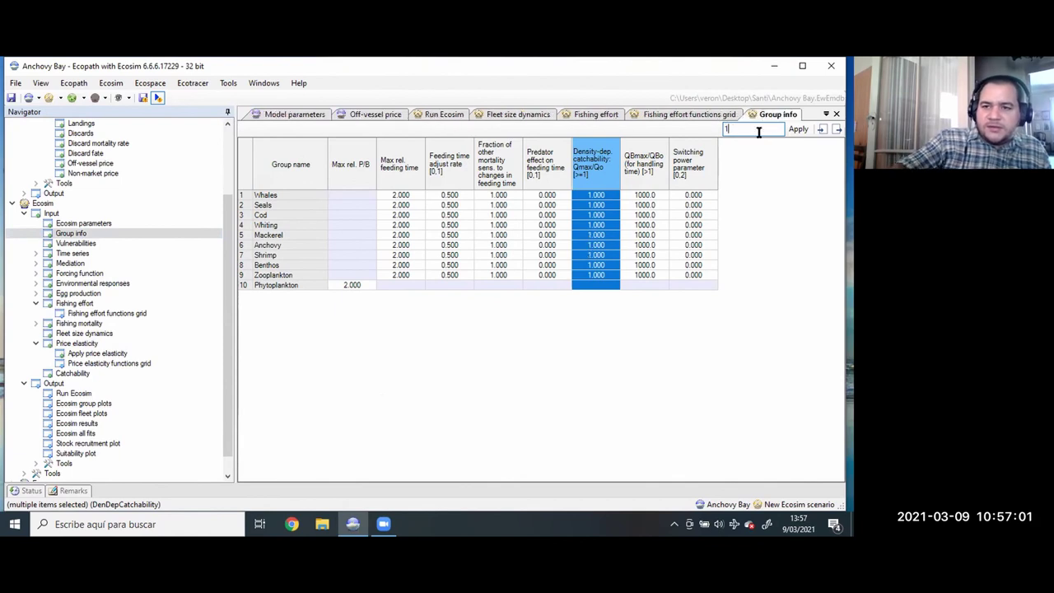
Rerun Ecosim with the reset catchability and highlight only Anchovy's relative biomass in Run 4
click(66, 392)
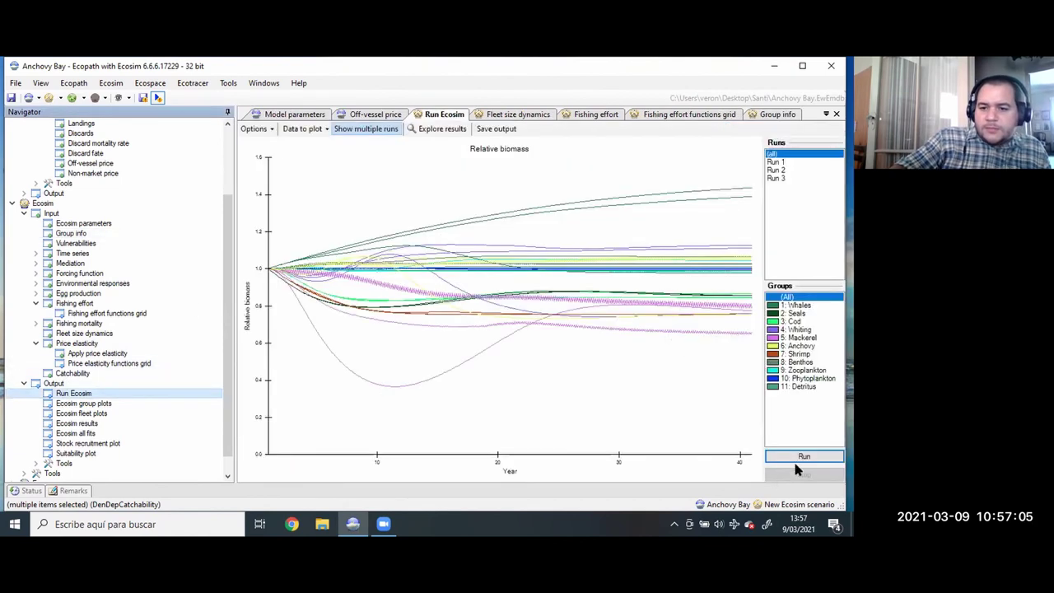
click(803, 459)
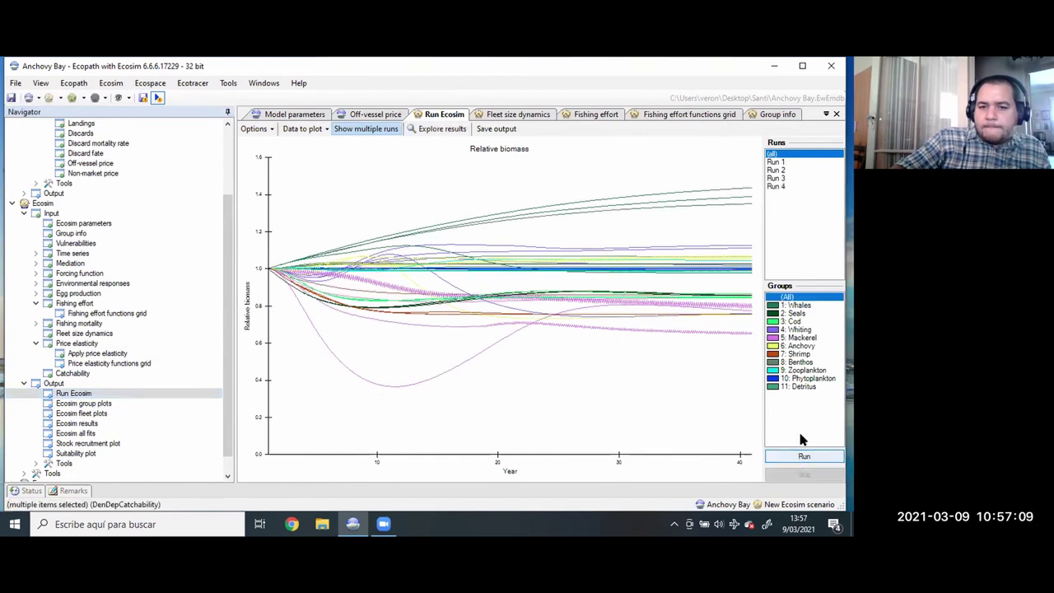
click(780, 187)
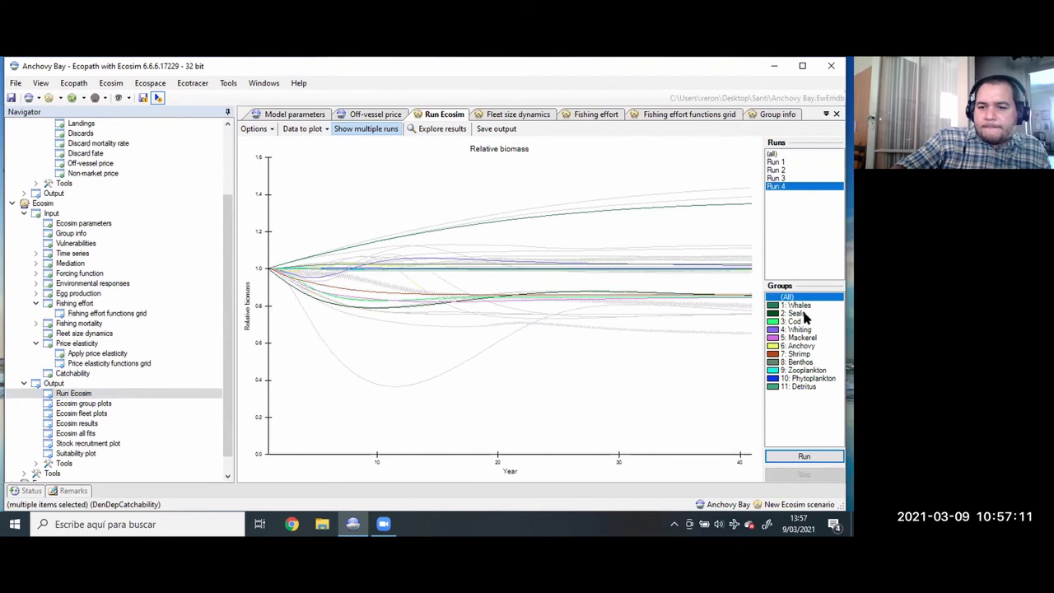
click(802, 347)
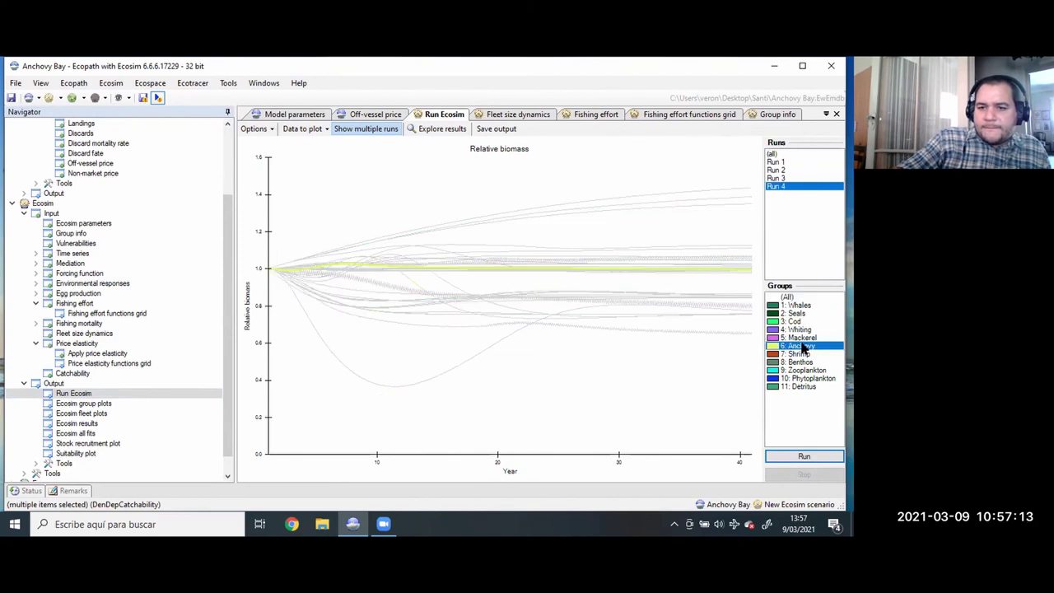
Check the groups listed just above Anchovy in Run 4, and compare Anchovy's relative biomass across Runs 1 to 4
key(Up)
key(Up)
key(Down)
key(Down)
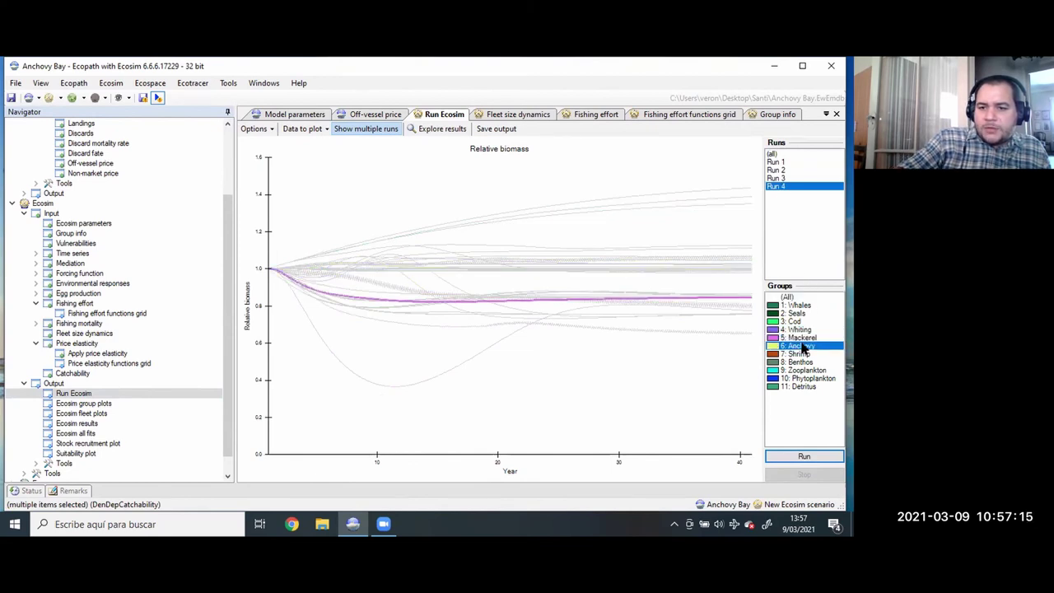
click(787, 179)
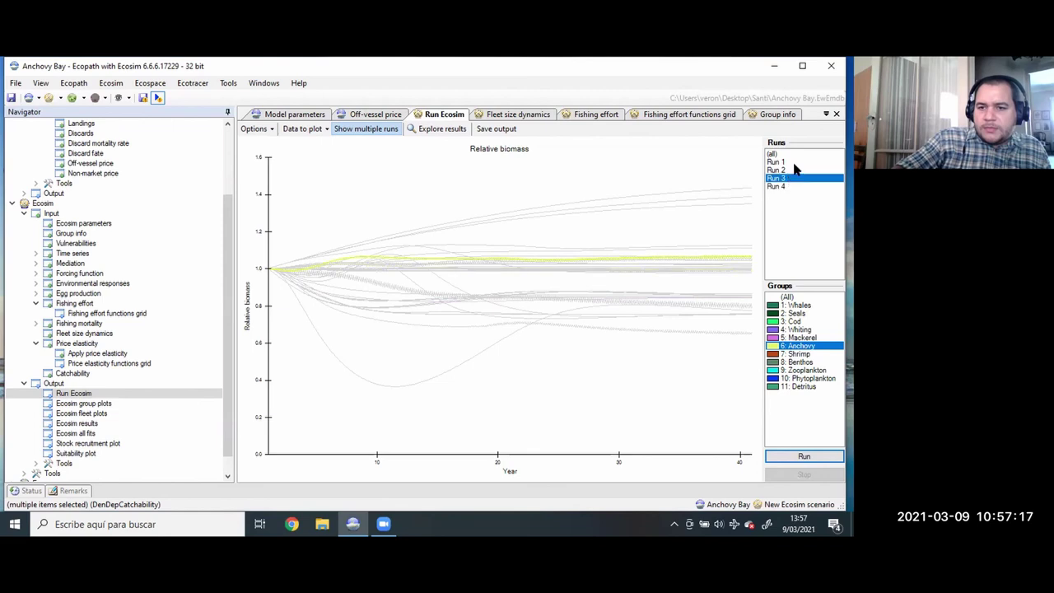
click(795, 163)
click(791, 171)
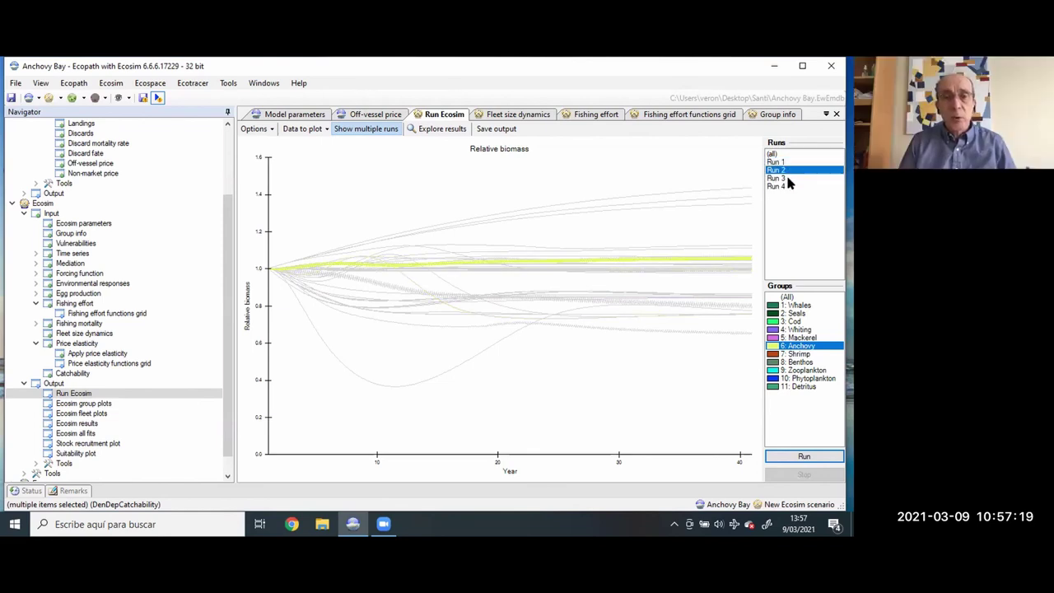
click(791, 179)
click(786, 187)
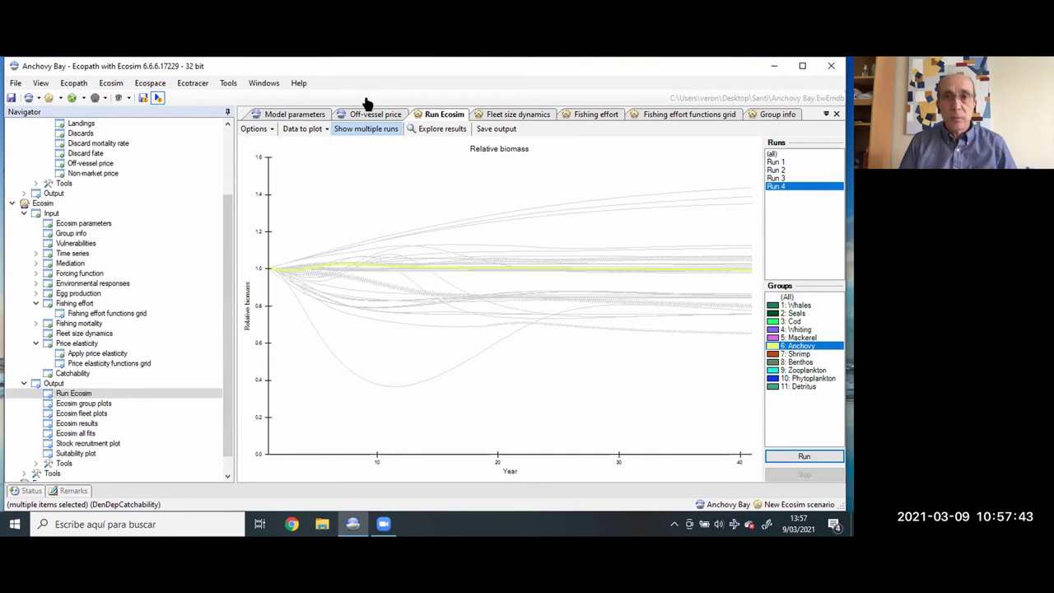
Clear the stored runs by switching off multiple-run display, rerun Ecosim, and switch multiple-run display back on
click(366, 129)
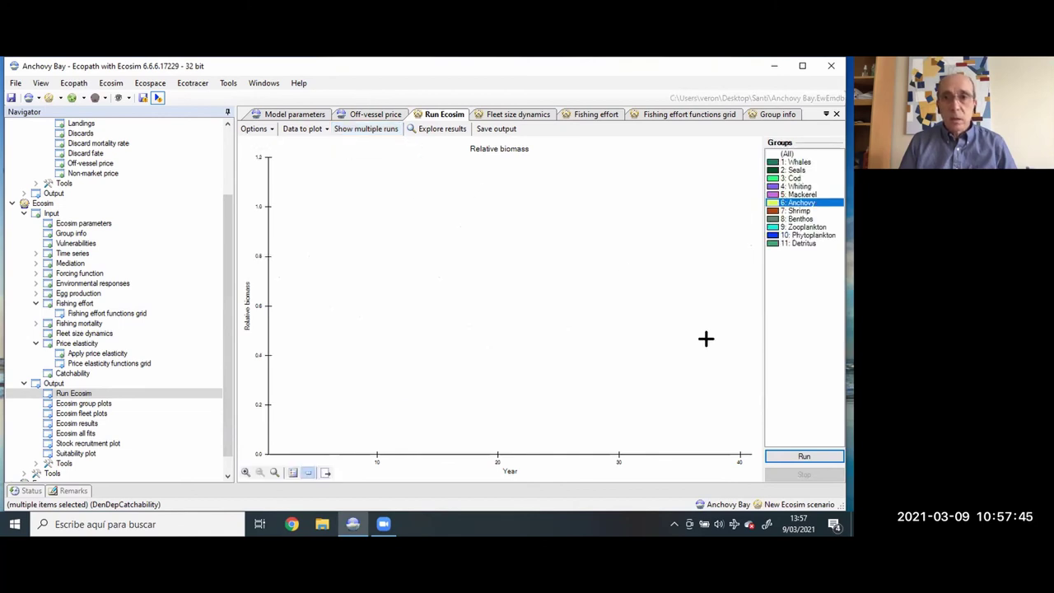
click(798, 455)
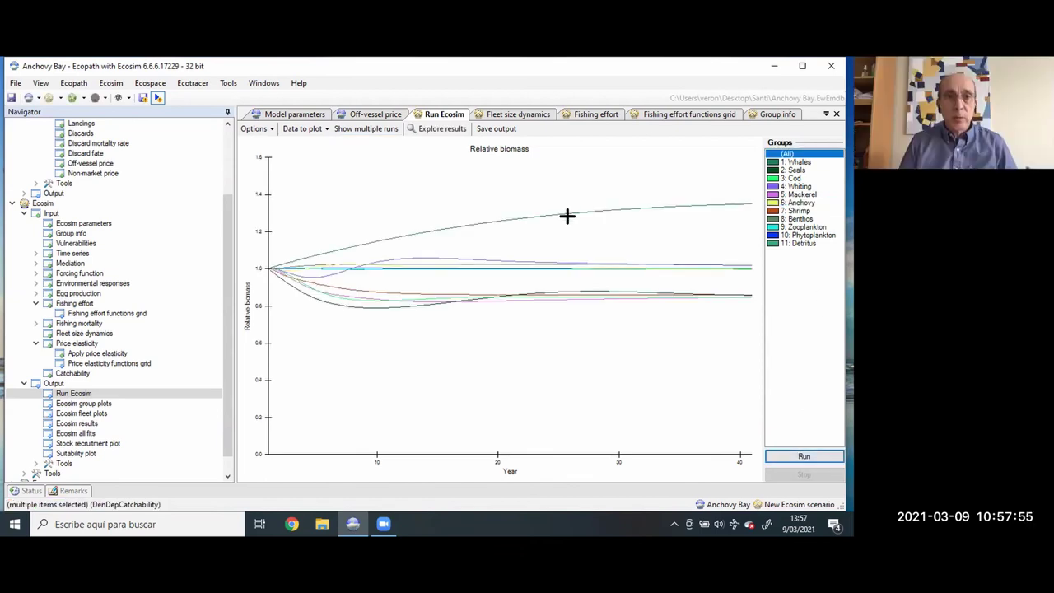
click(352, 132)
mouse_move(623, 470)
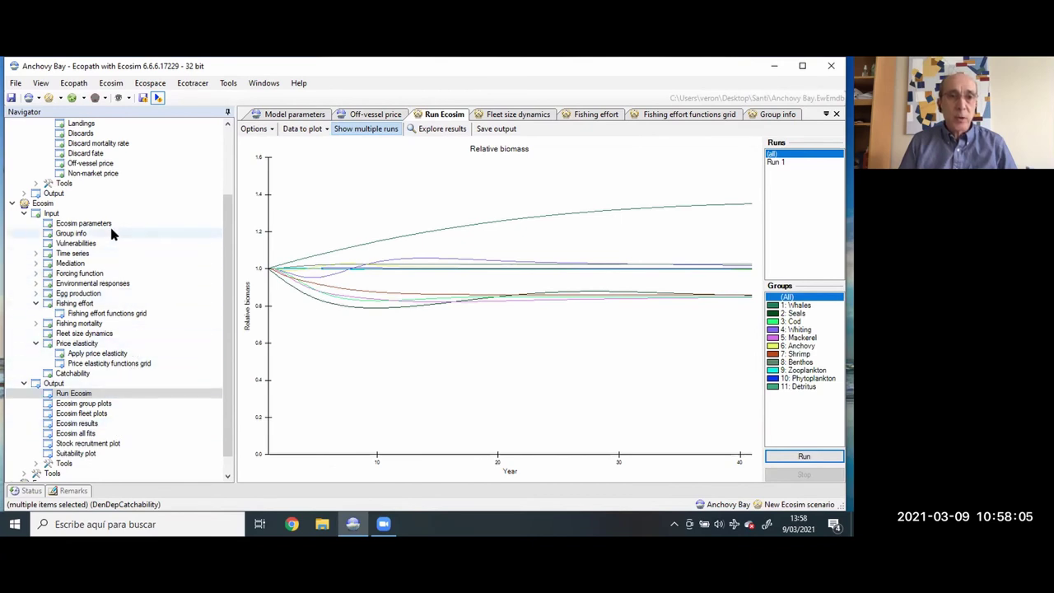
Set the Shrimpers' sailing related cost to 10% in the Ecopath fleet definitions
scroll(113, 222, up, 3)
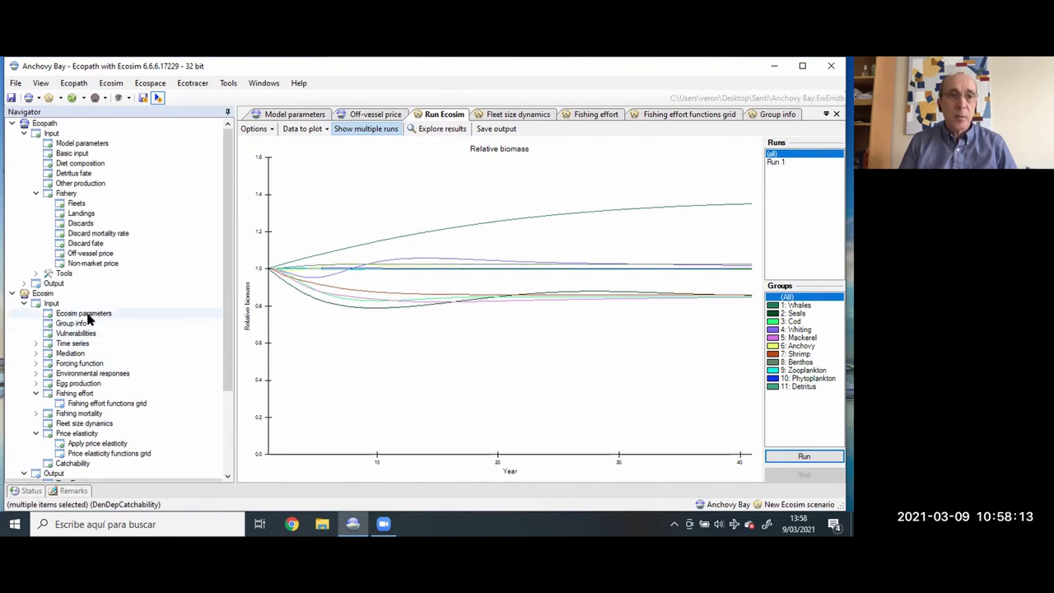
click(80, 203)
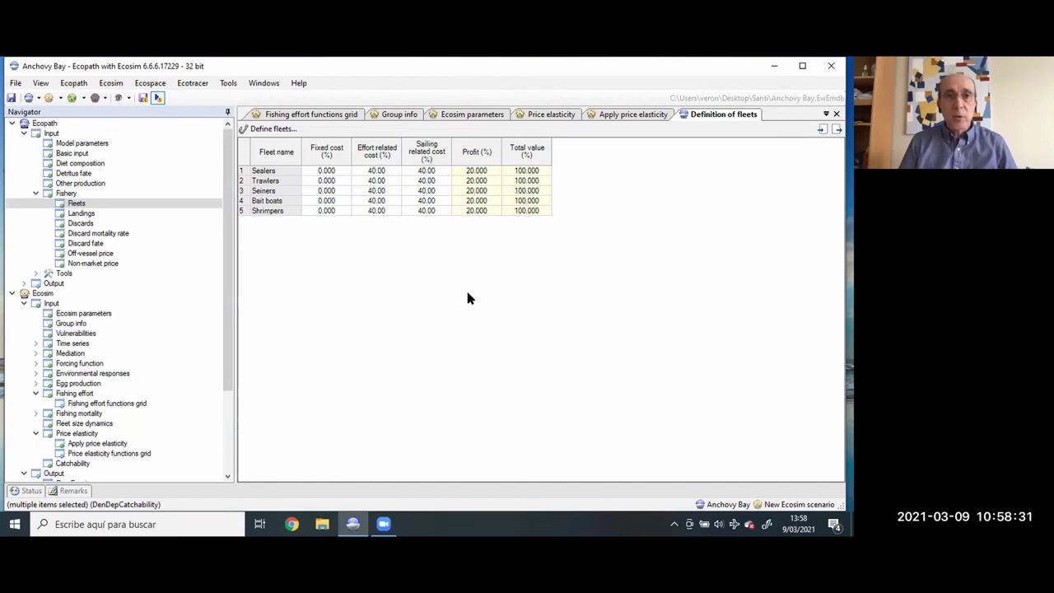
click(491, 213)
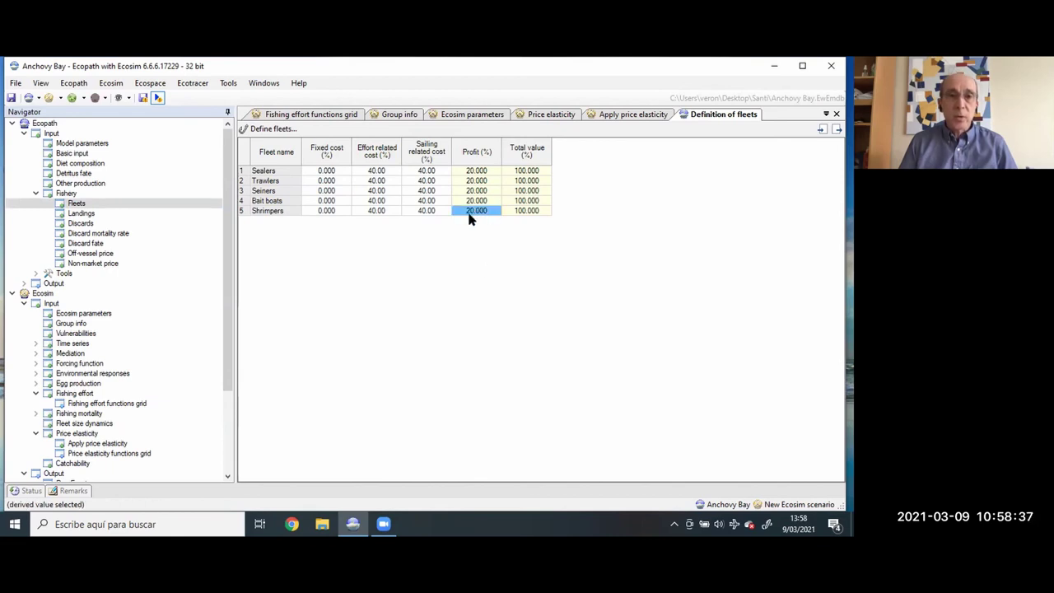
click(297, 130)
click(514, 425)
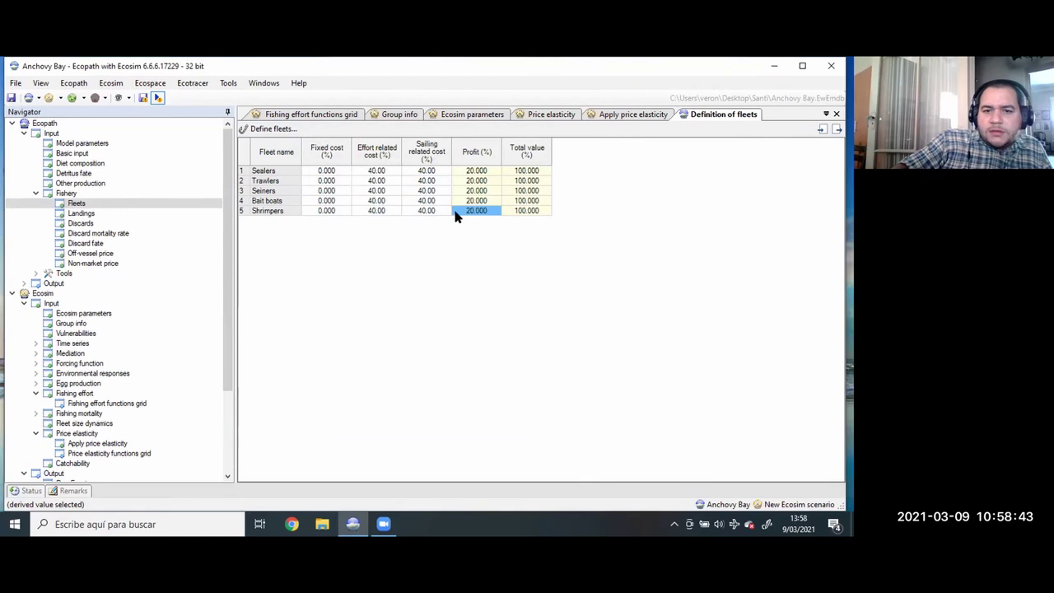
click(438, 212)
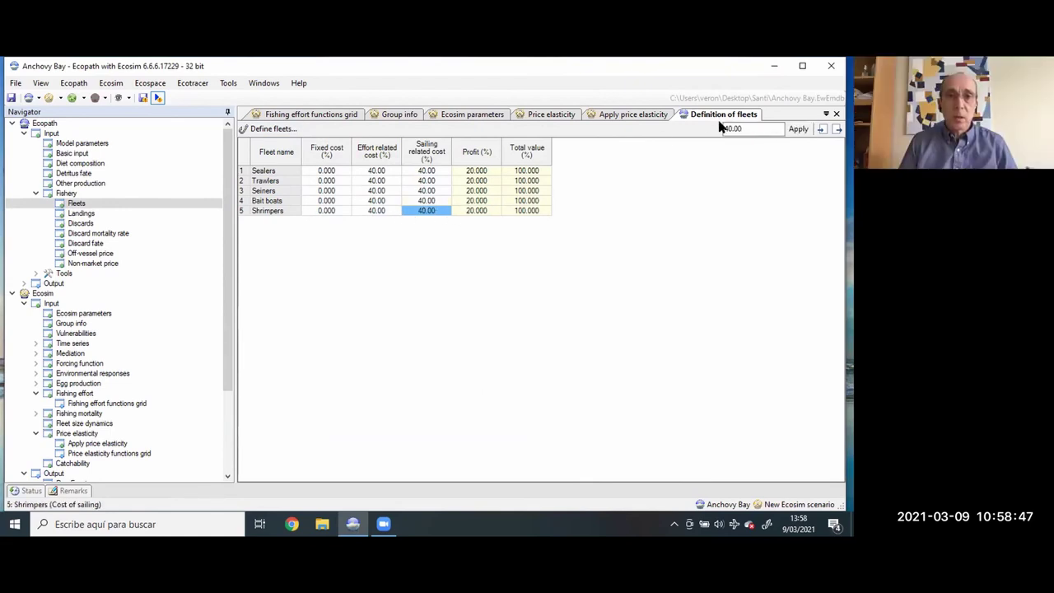
text(10)
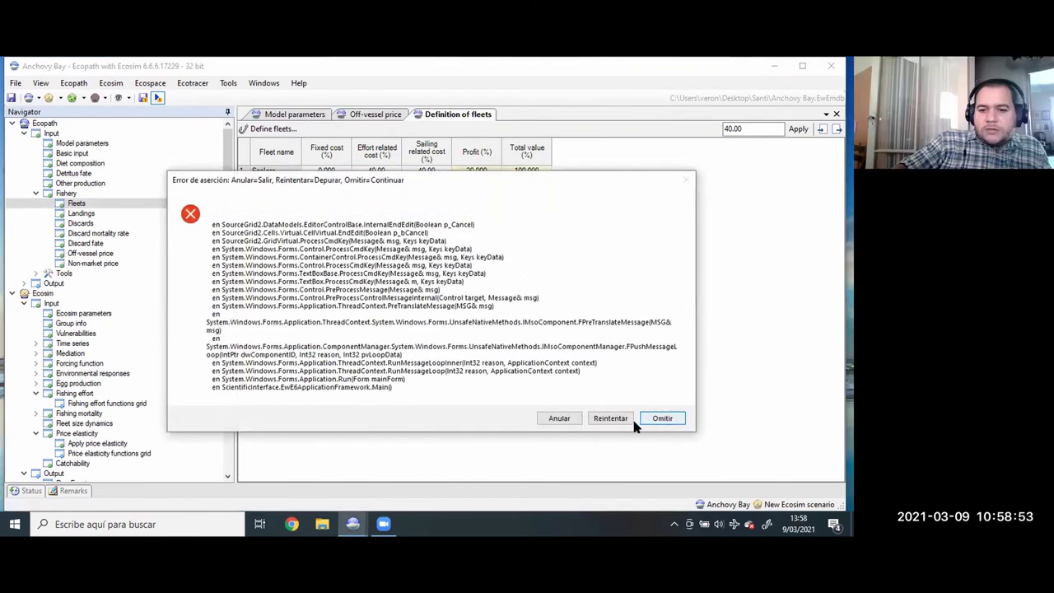
click(651, 420)
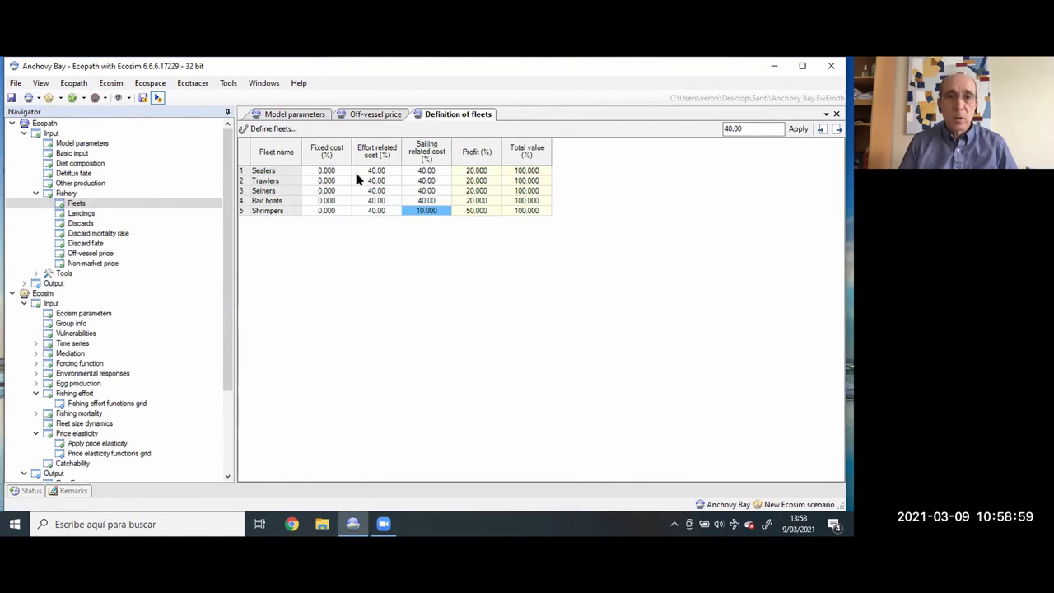
Set the Shrimpers' effort related cost to 10% in the fleet definitions
click(376, 210)
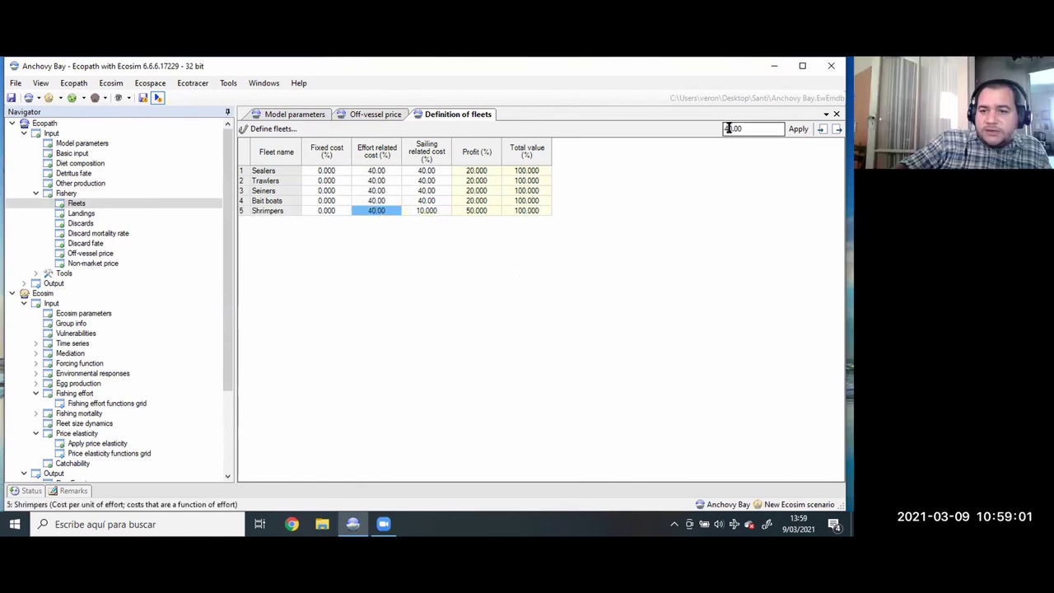
text(10.00)
key(Return)
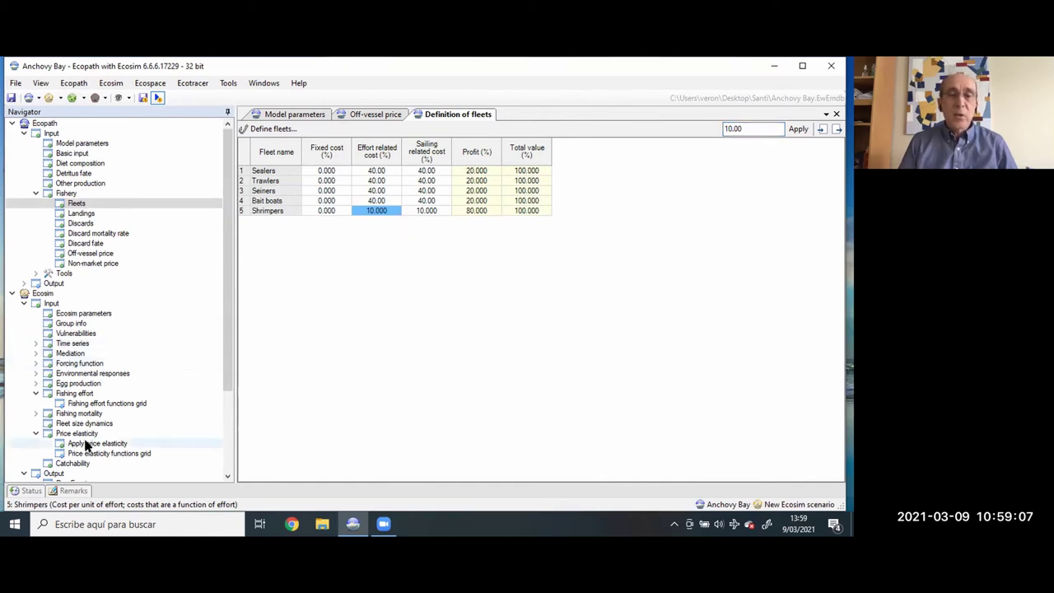
click(479, 213)
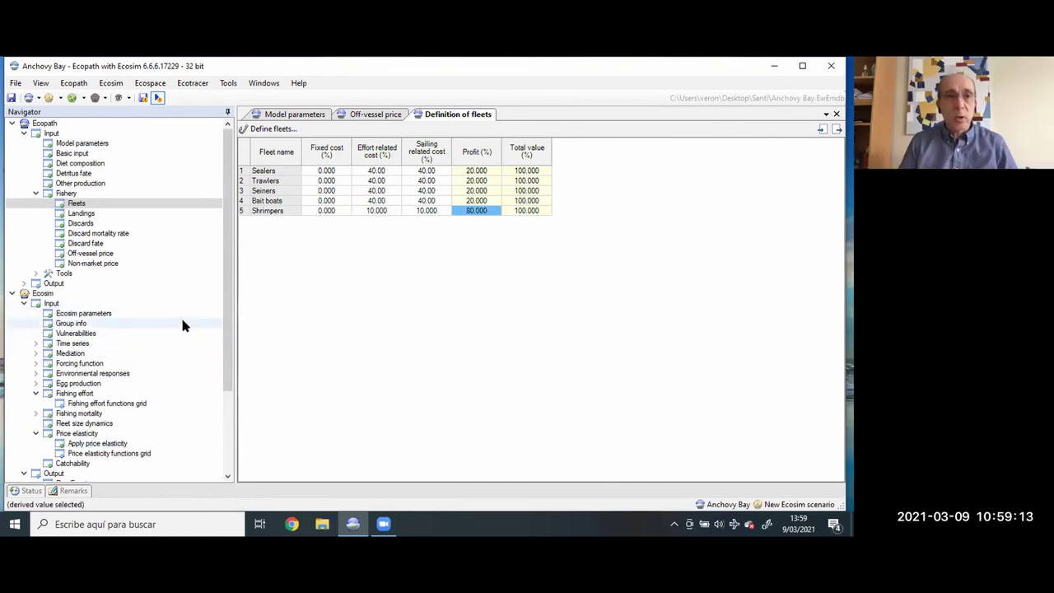
Rerun Ecosim with the new Shrimpers costs, discarding the unsaved Ecosim changes, and highlight Anchovy's relative biomass
drag(229, 336, 230, 408)
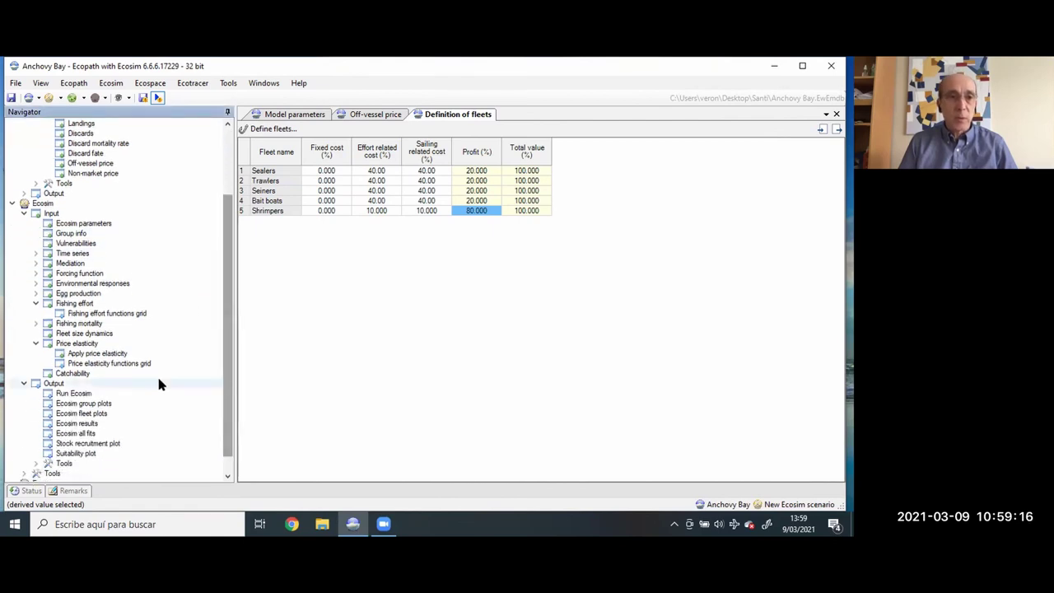
click(96, 394)
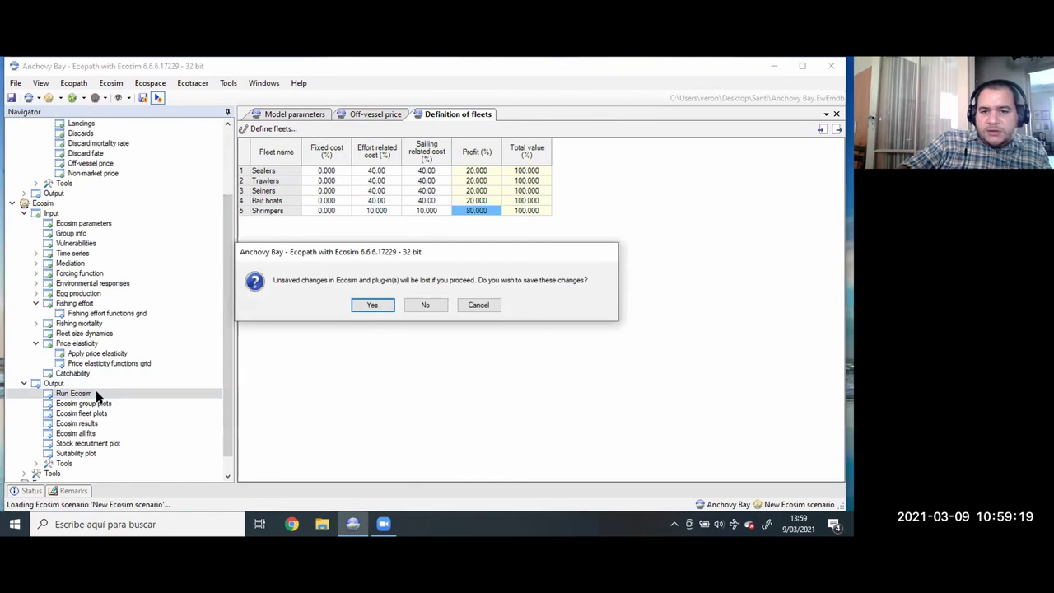
click(427, 304)
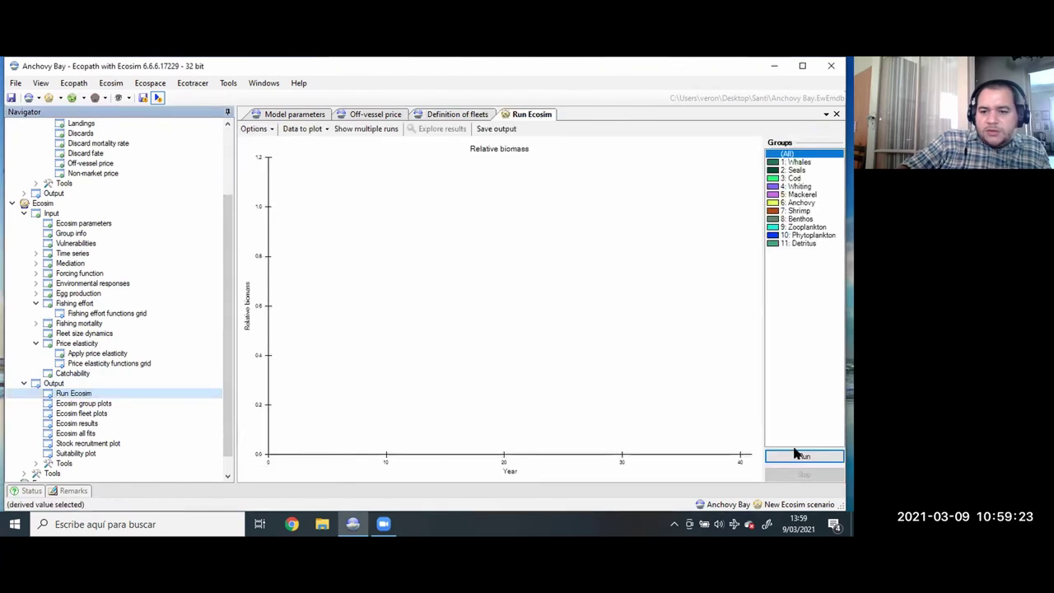
click(793, 457)
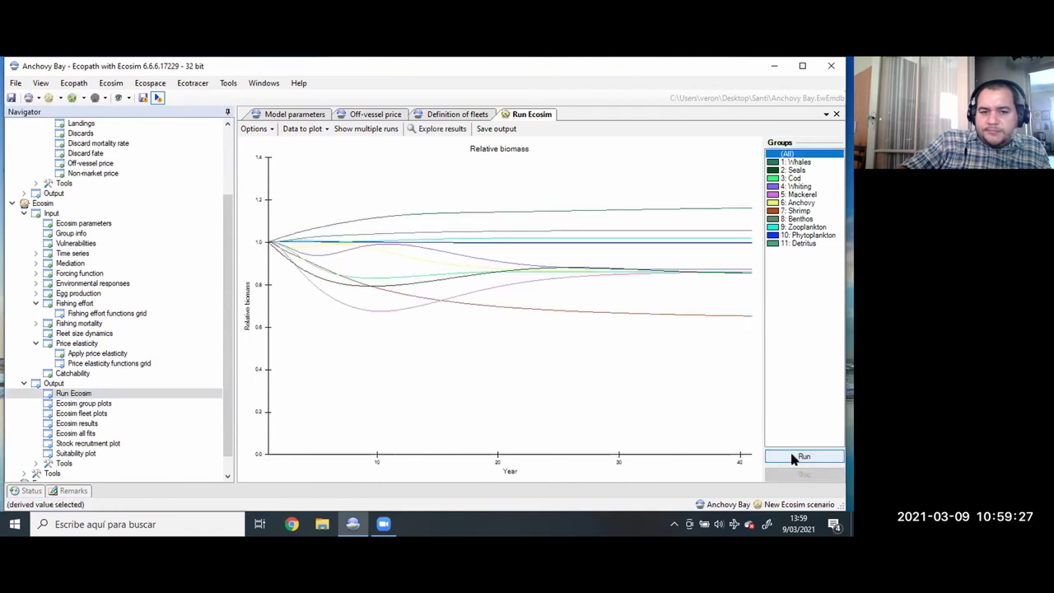
click(801, 203)
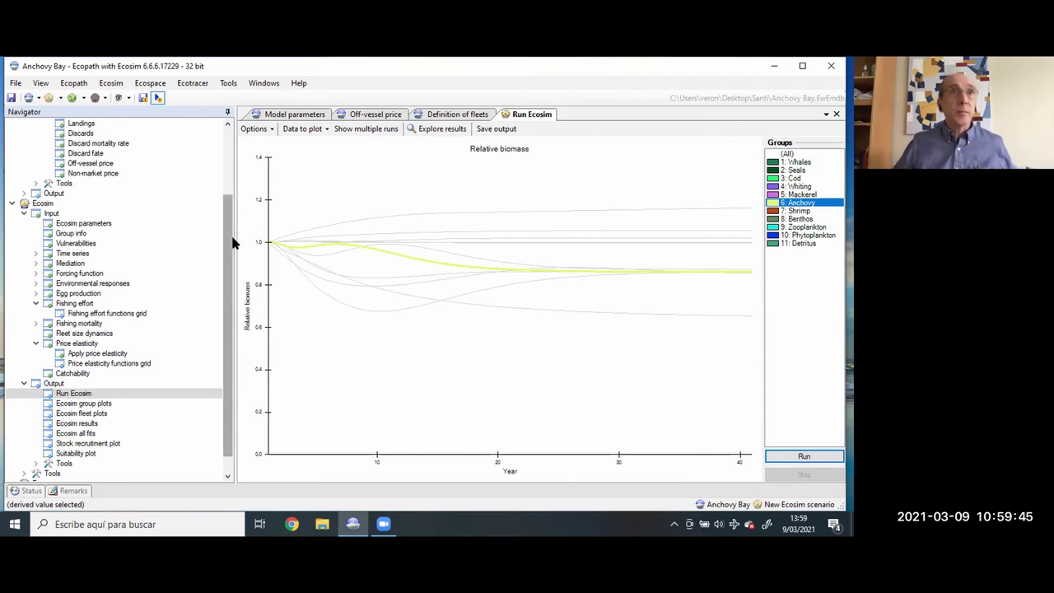
Collapse the Ecopath and Ecosim branches of the model navigator
drag(230, 265, 236, 283)
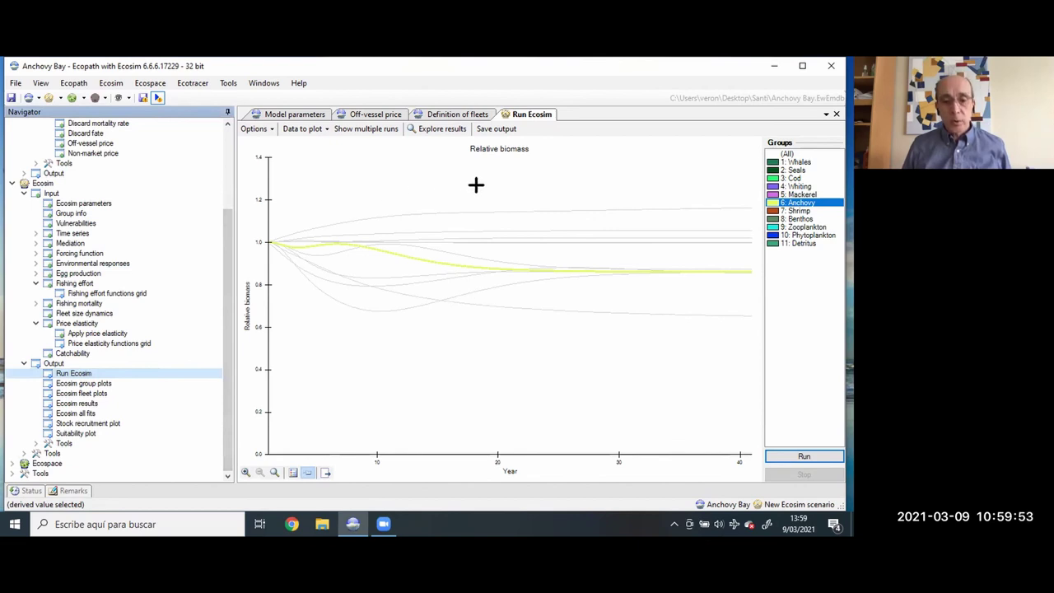
drag(228, 249, 229, 156)
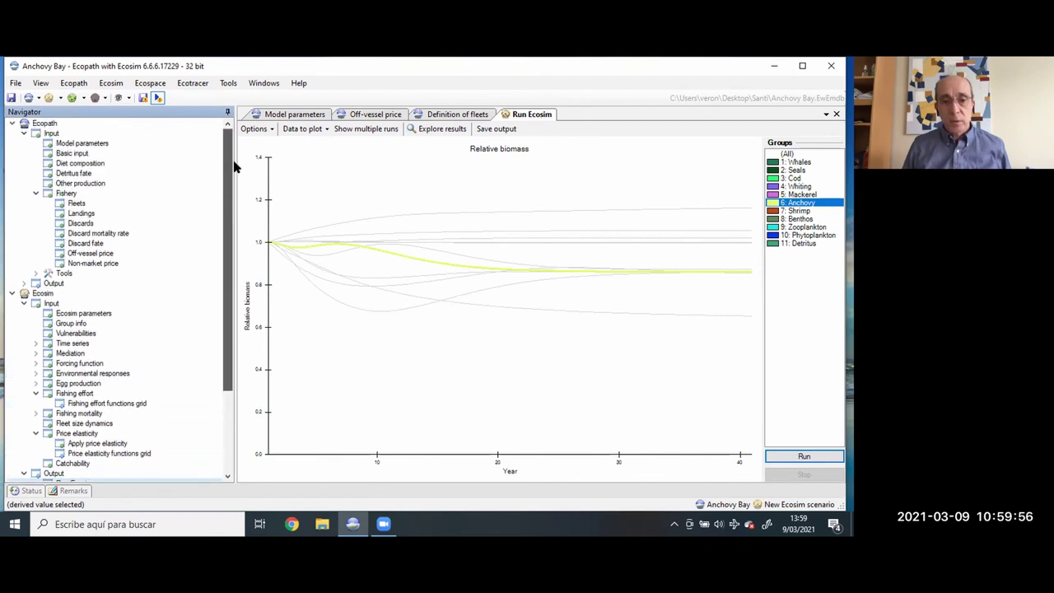
click(24, 134)
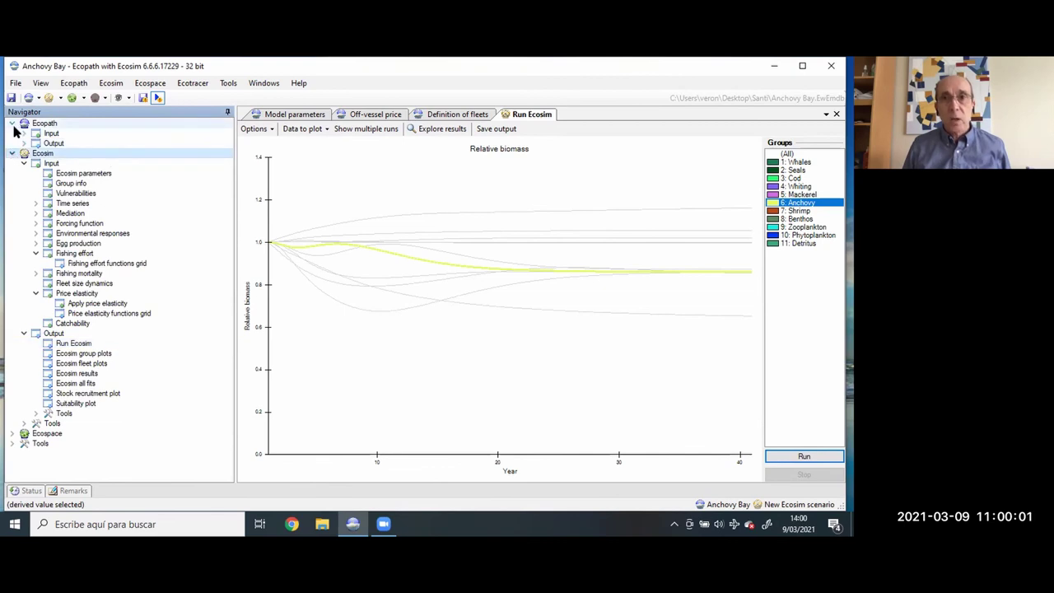
click(12, 124)
click(12, 133)
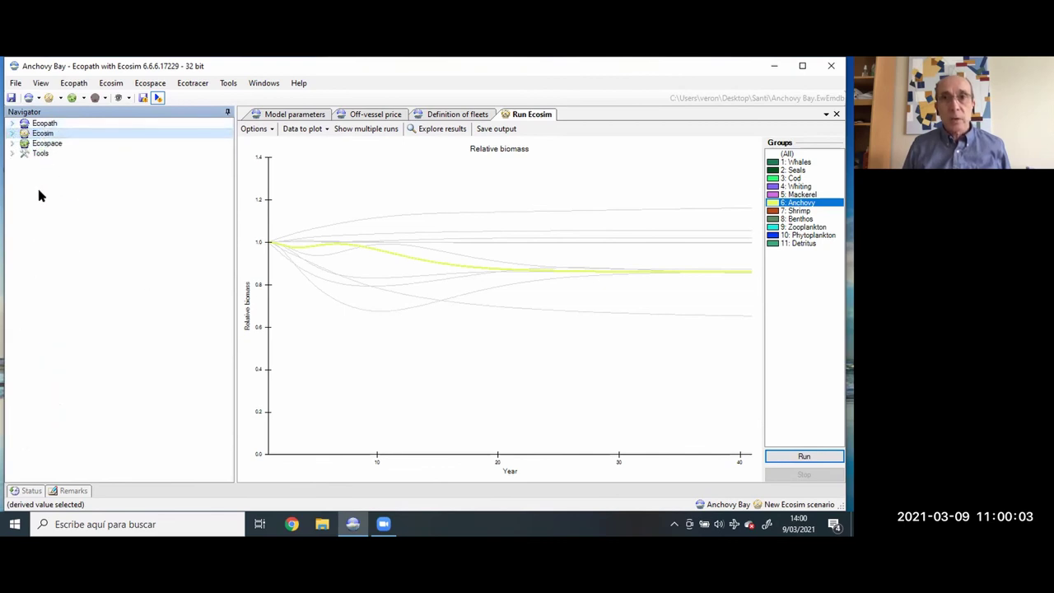